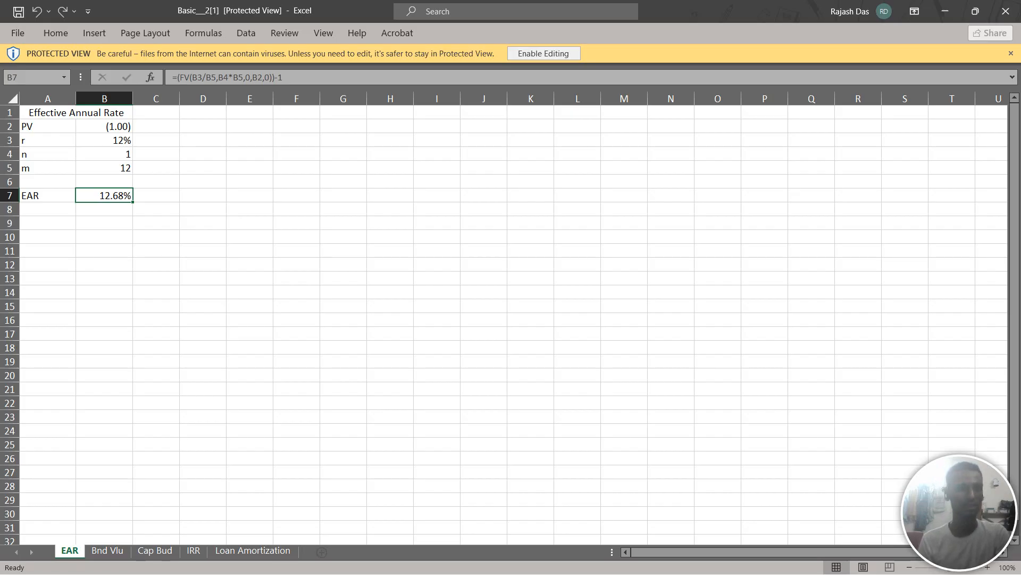
Enable editing of the workbook and begin a formula in C7, beside the EAR result, with =(fv(
click(156, 195)
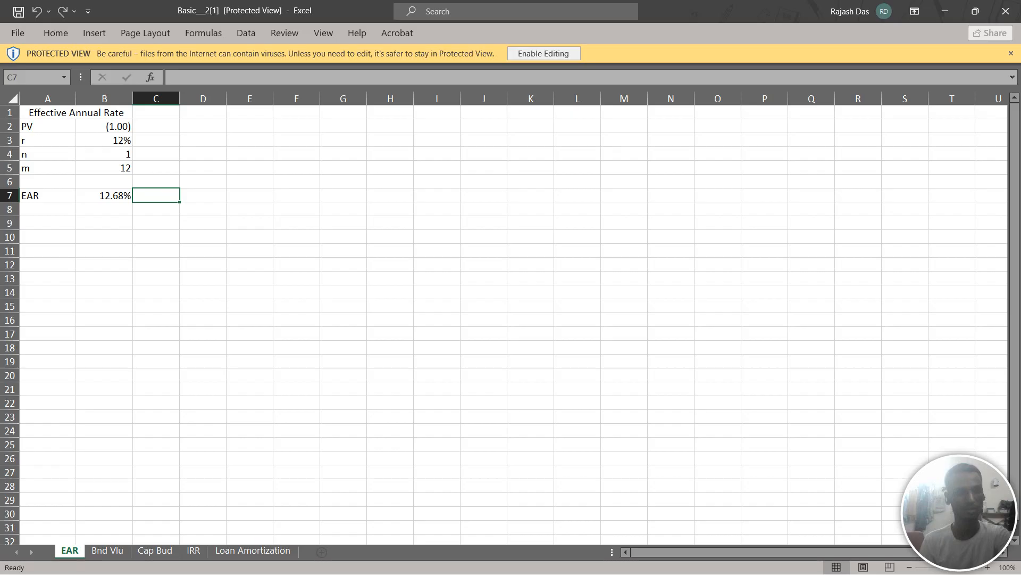
mouse_move(638, 574)
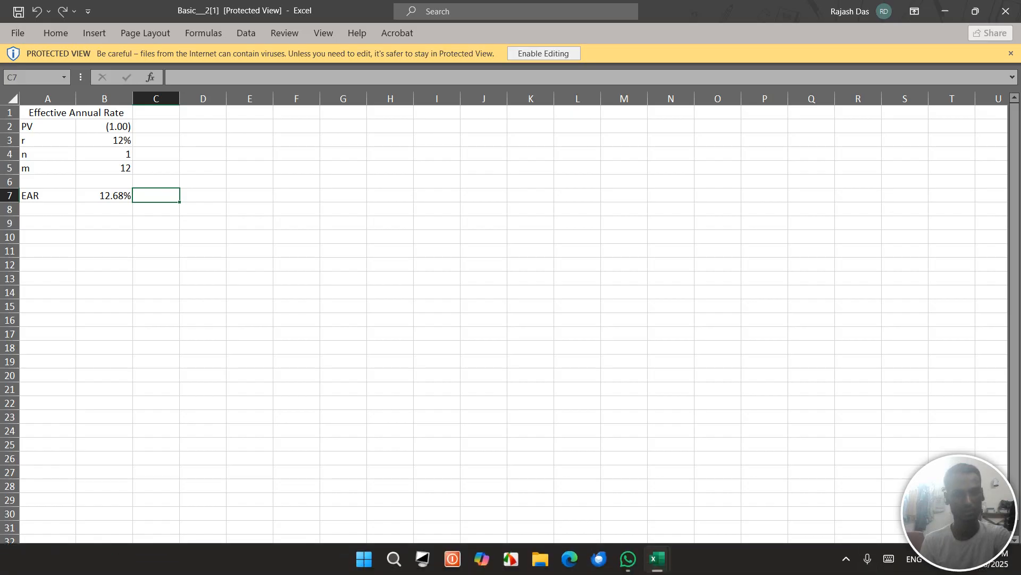
text(=)
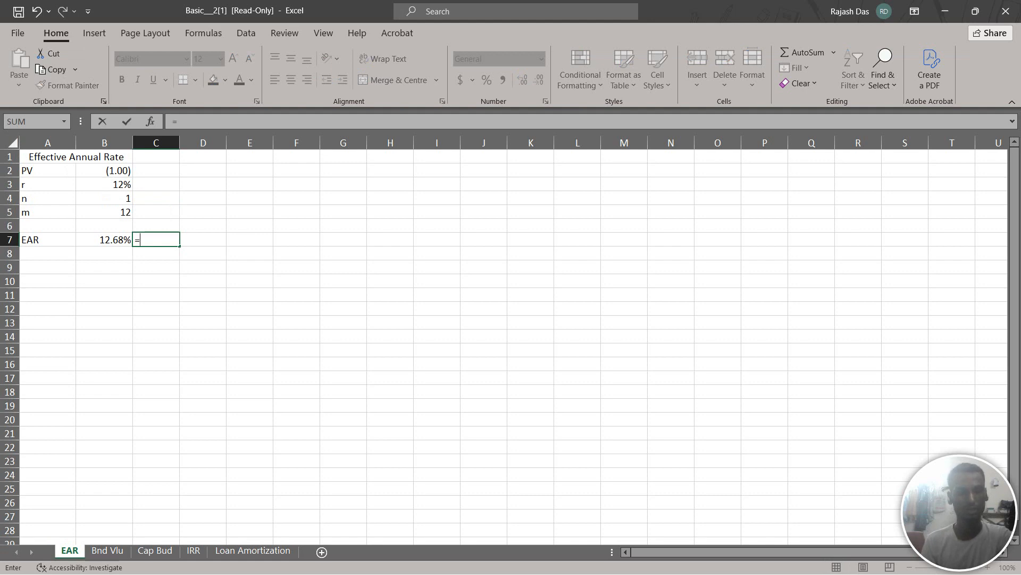
text(9)
key(BackSpace)
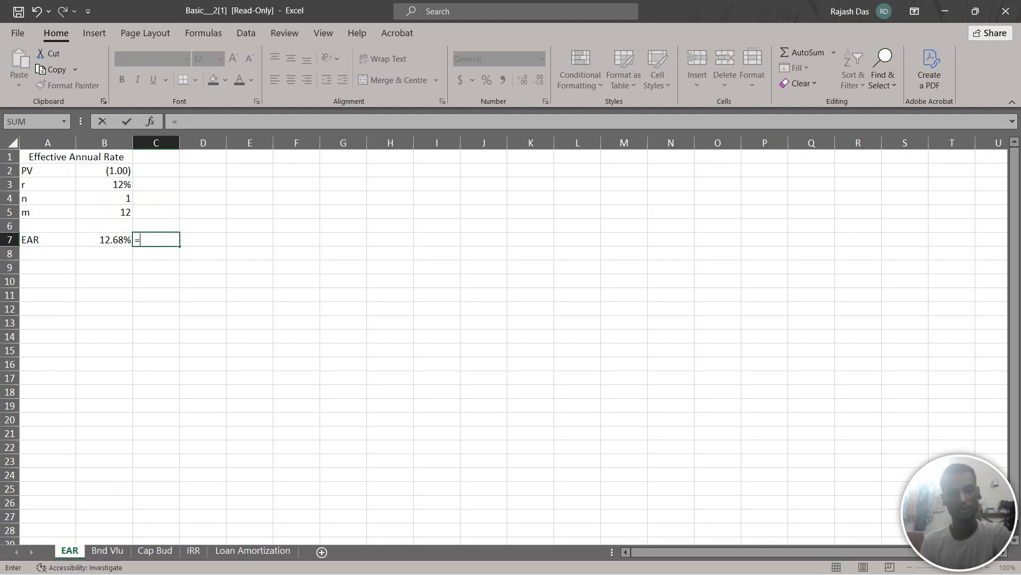
key(shift+Up)
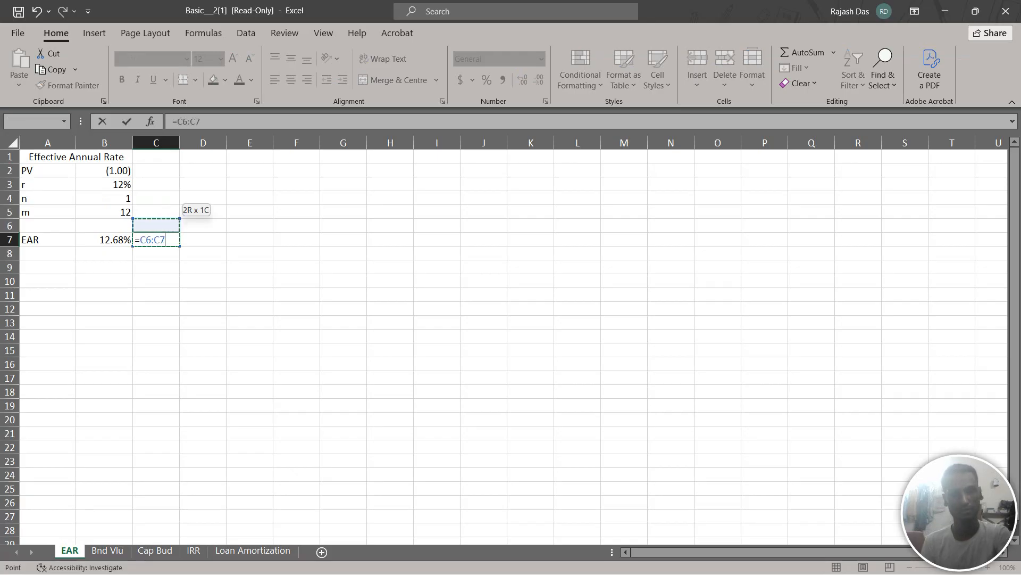
key(BackSpace)
key(BackSpace)
key(BackSpace)
key(BackSpace)
key(BackSpace)
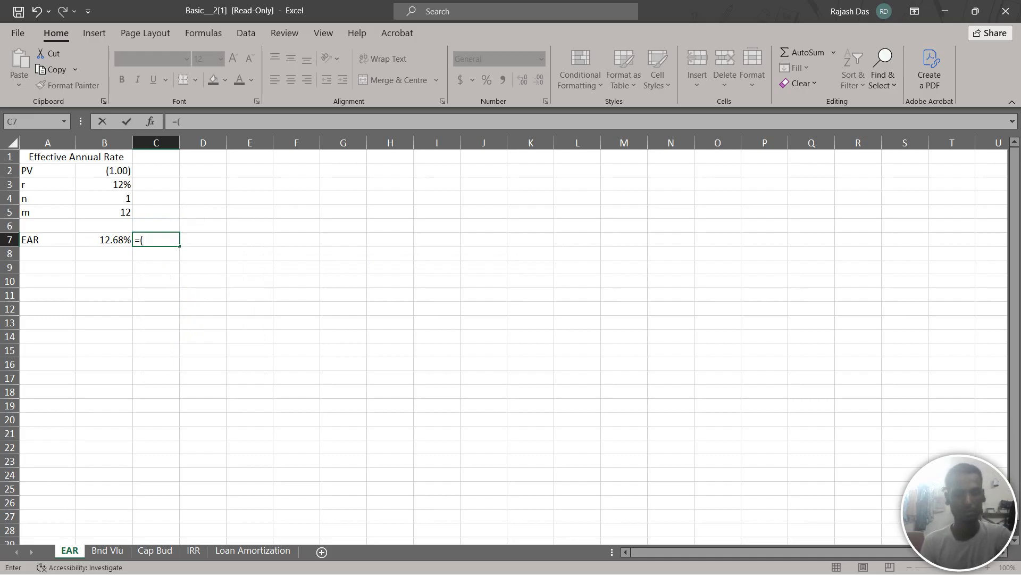
text((fv)
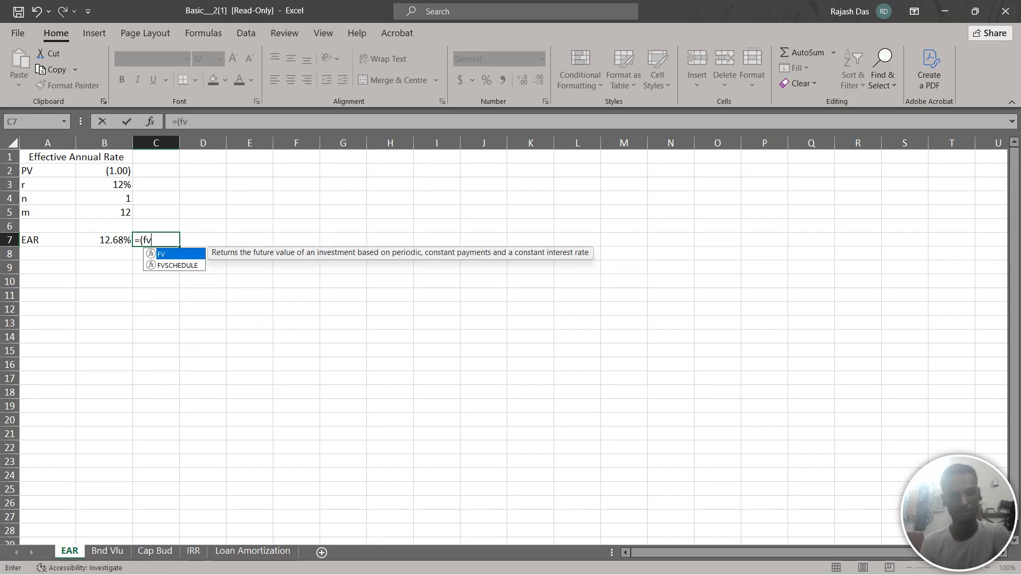
text(()
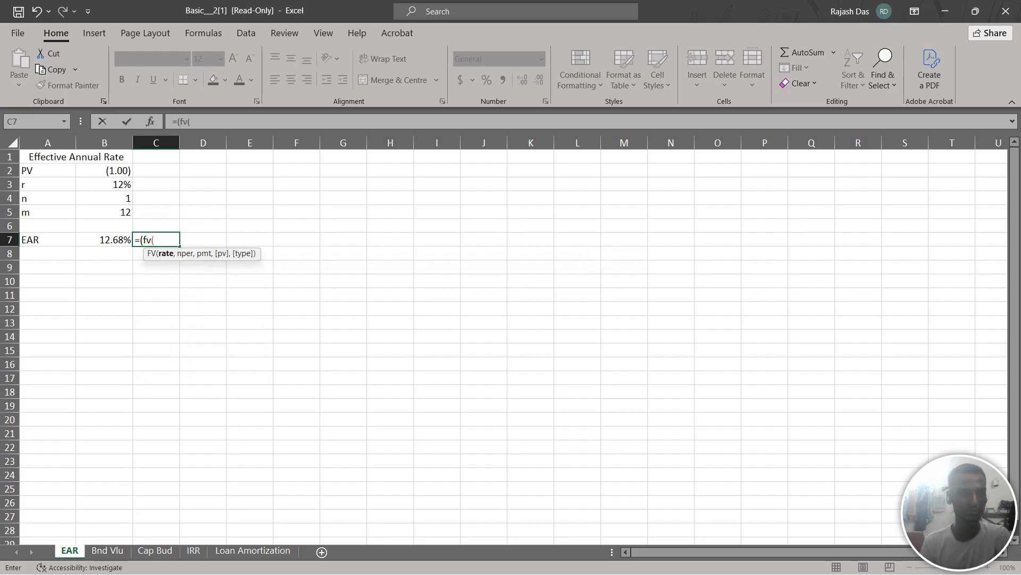
Set the FV function's rate argument to B3/B5 and its number of periods to B4*B5
click(104, 184)
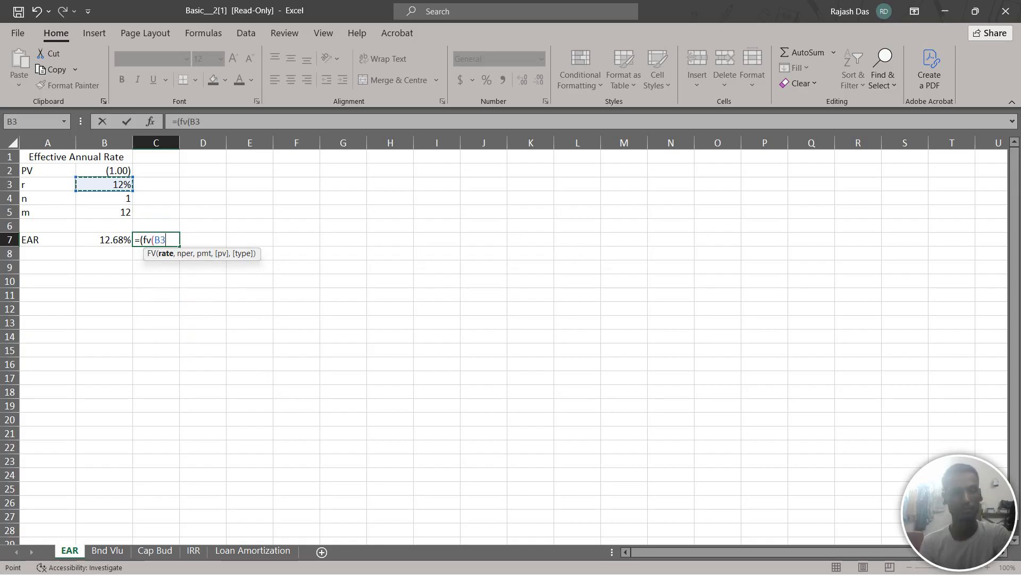
text(/)
click(104, 212)
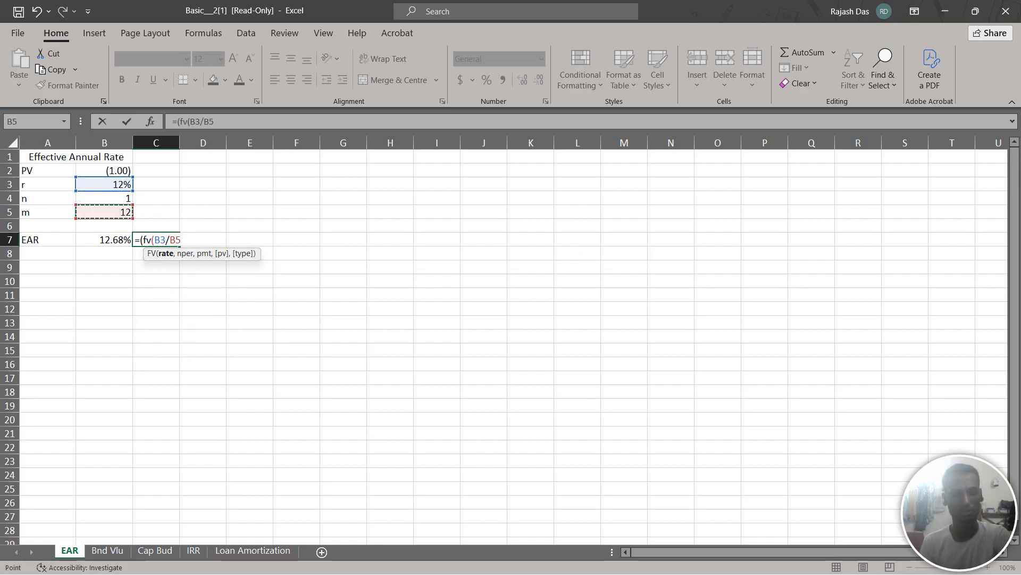
text(,)
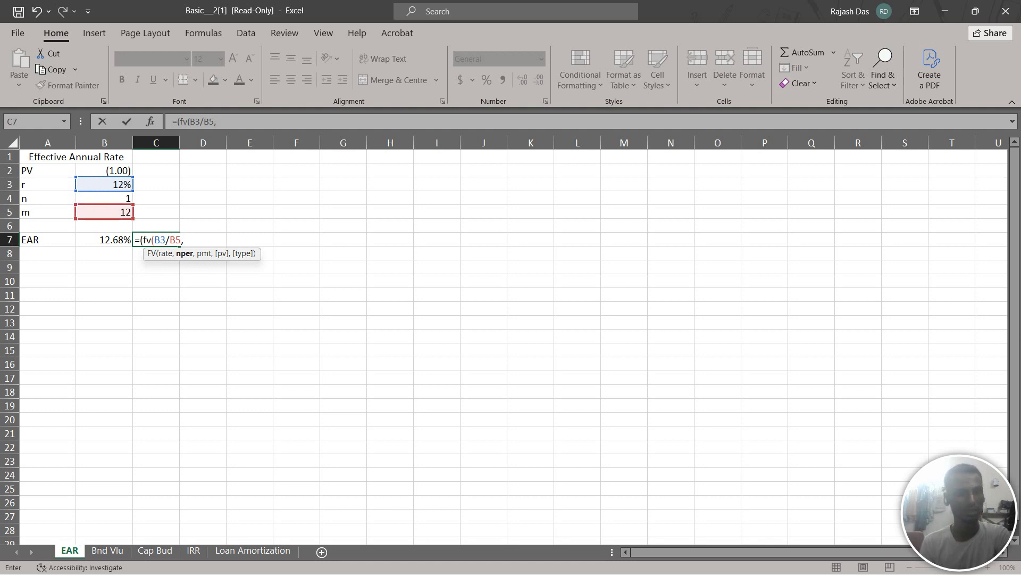
click(104, 198)
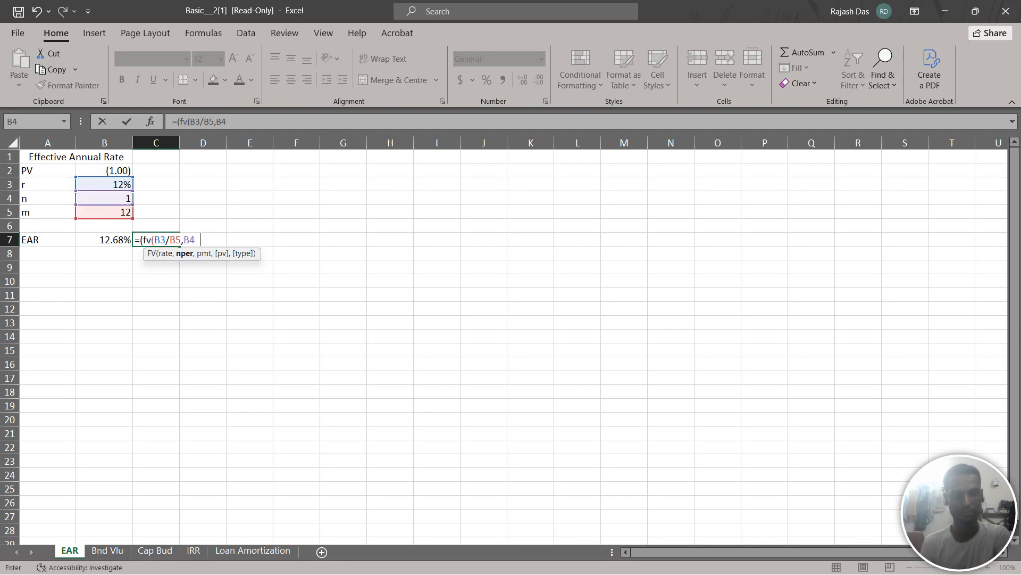
click(104, 213)
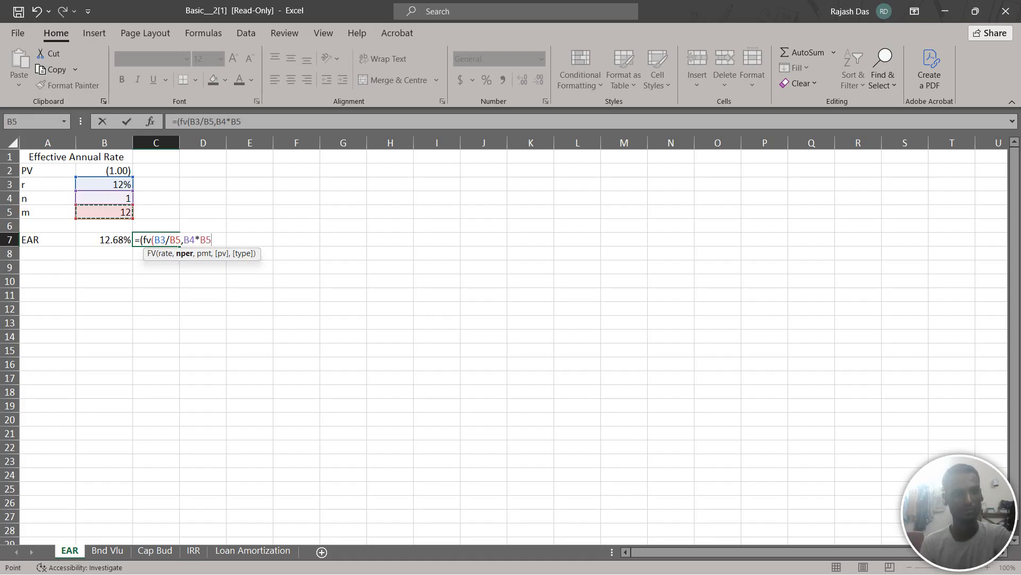
text(,)
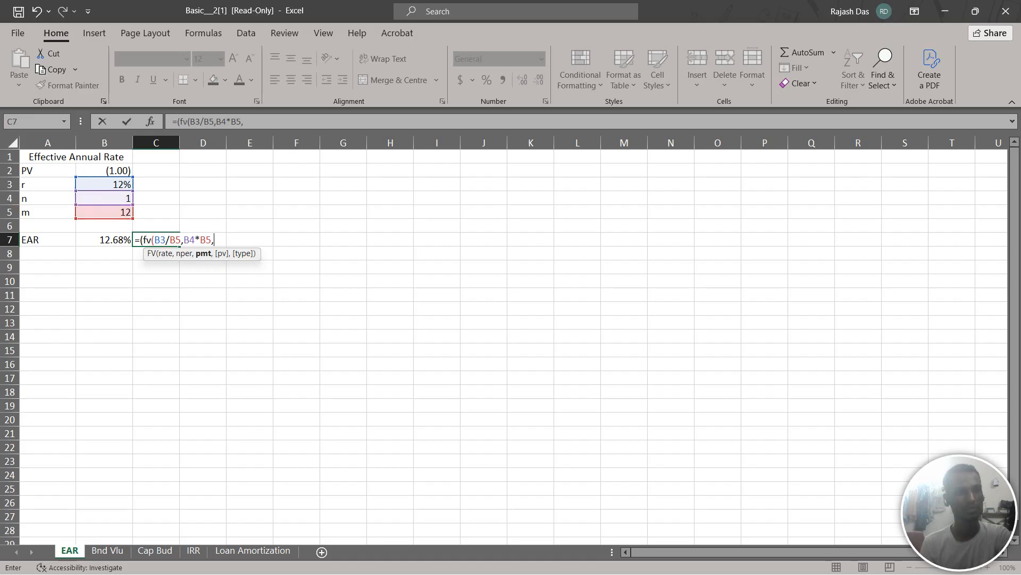
Complete the C7 formula with B2,0))-1 after the periods argument and enter it
click(104, 171)
text(,0)
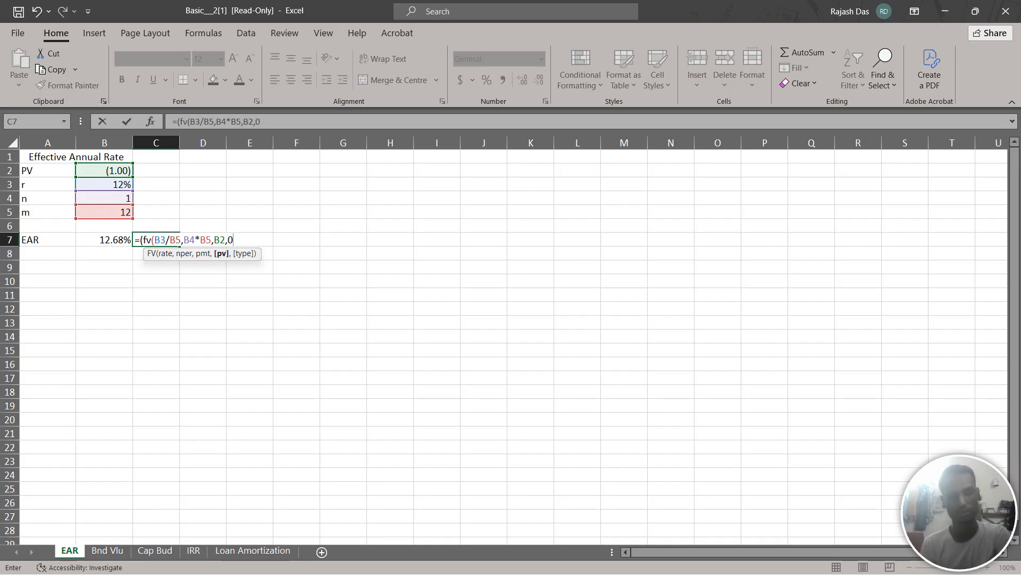
text())
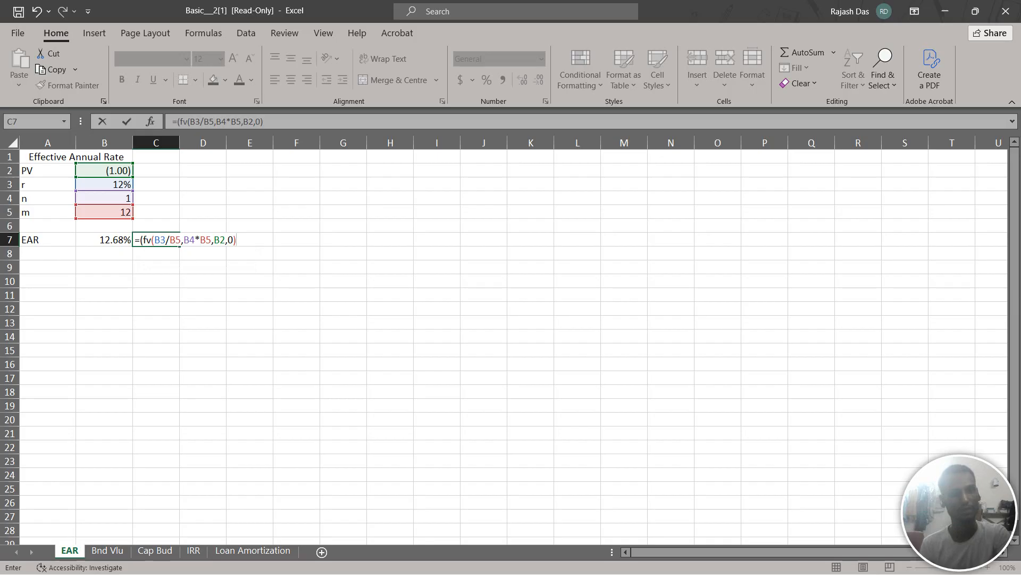
text())
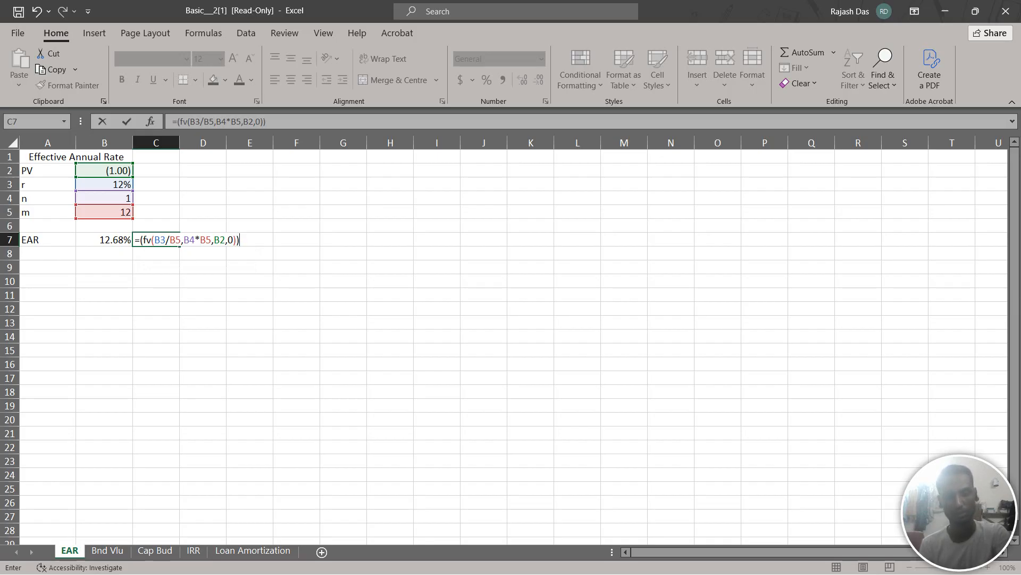
text(-1)
key(Return)
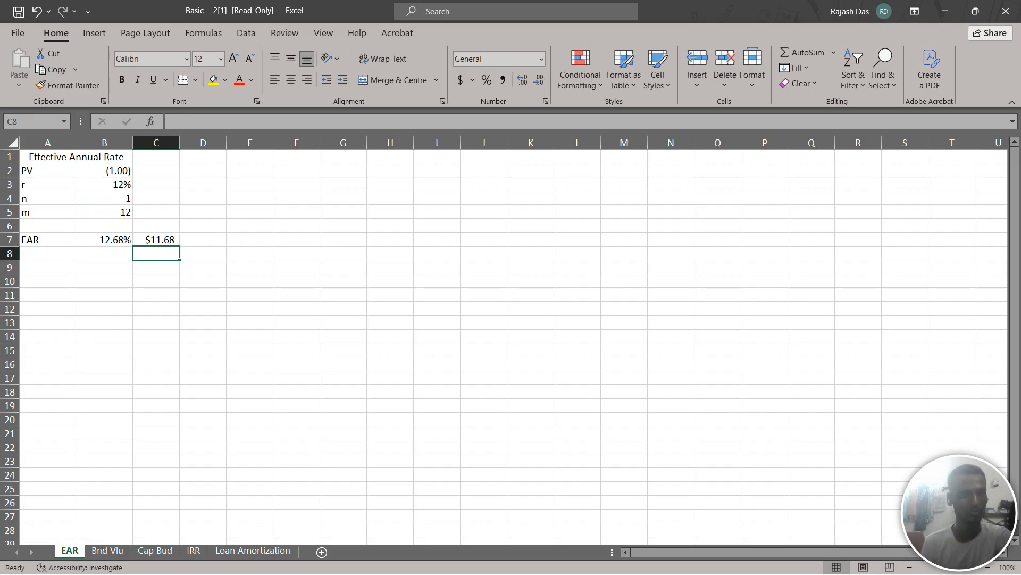
Compare the formulas in B7 and C7, and insert the missing payment argument 0 before B2 in C7's formula
click(105, 240)
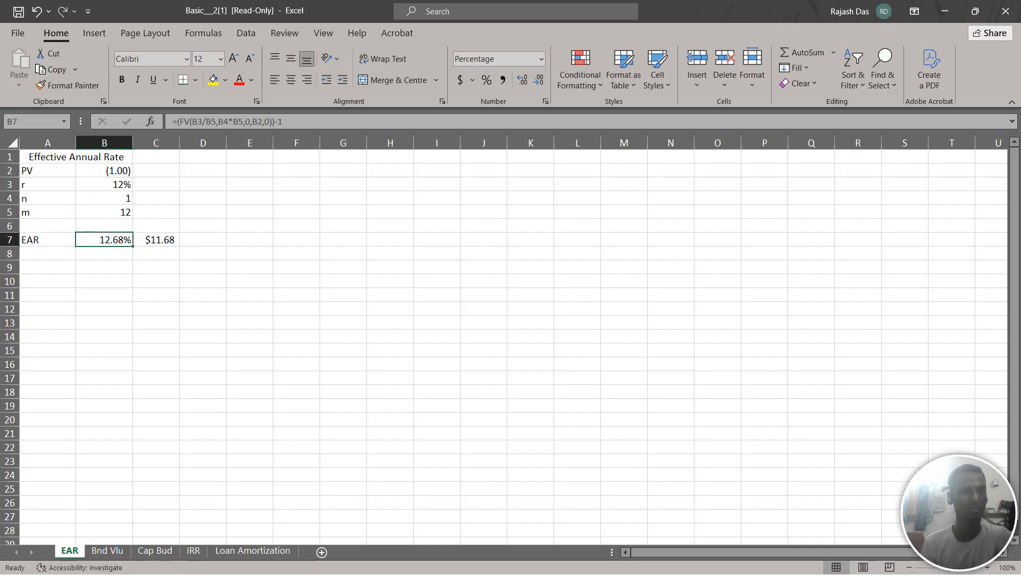
click(156, 240)
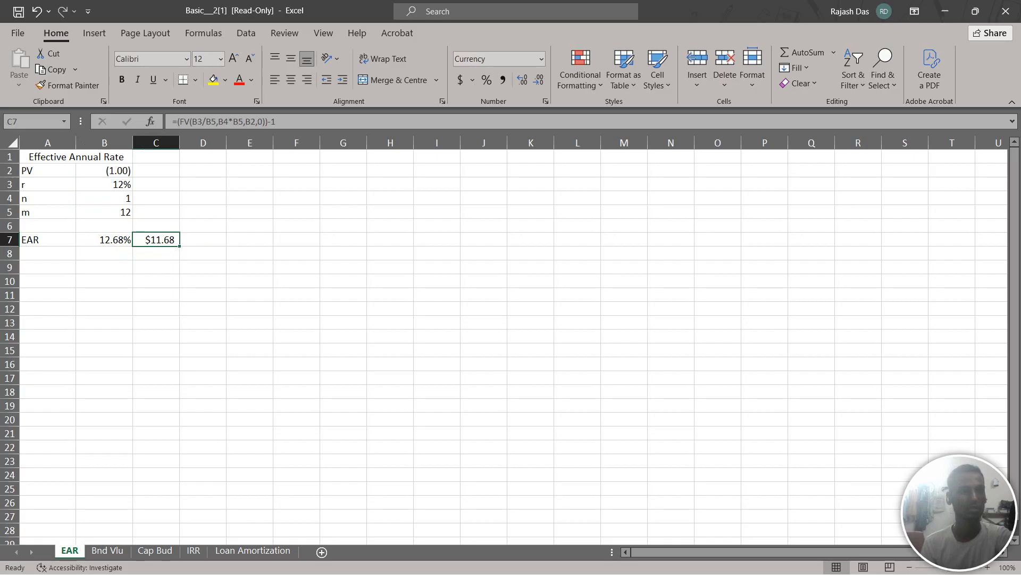
click(105, 240)
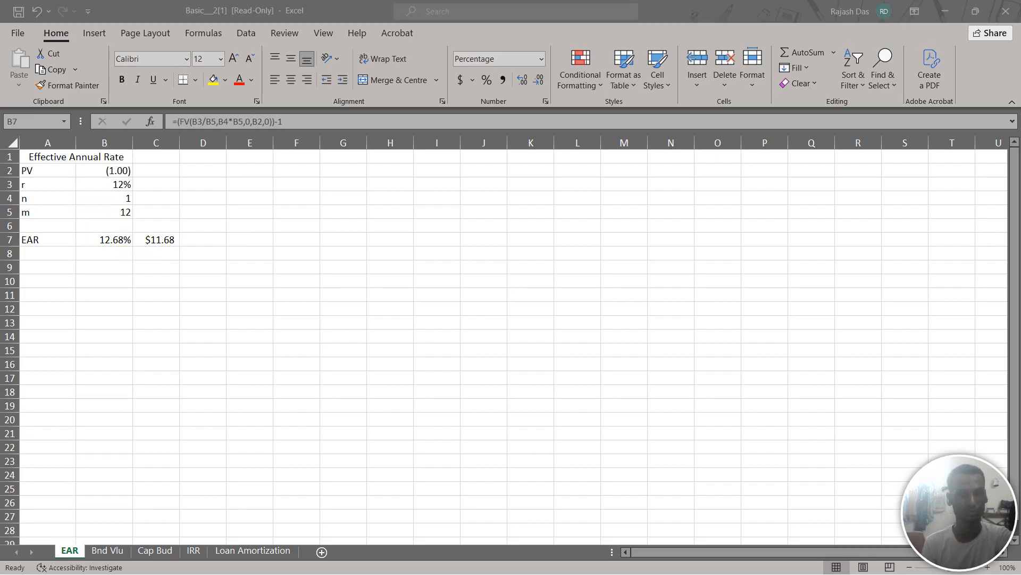
click(156, 240)
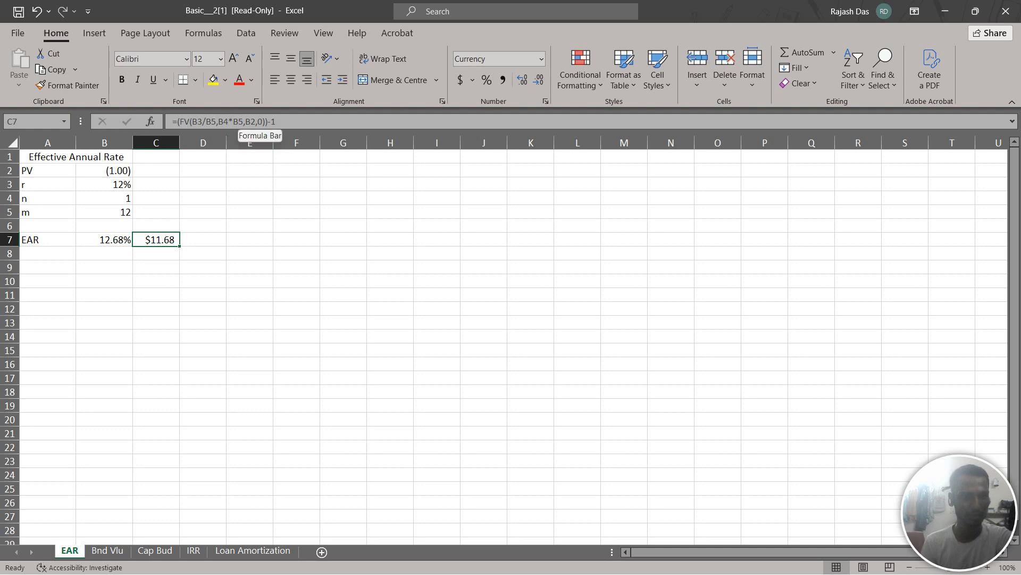
click(244, 121)
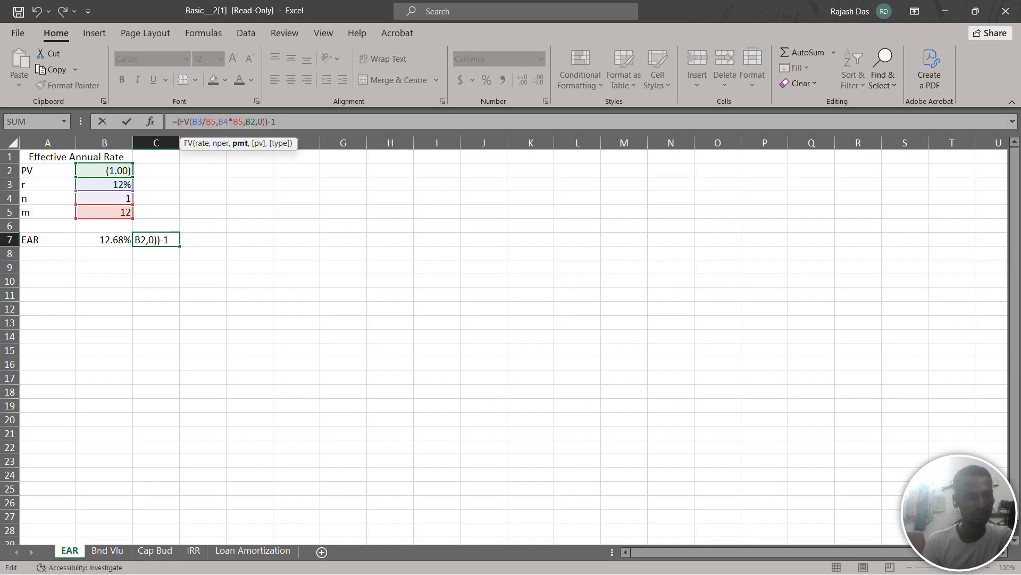
text(0)
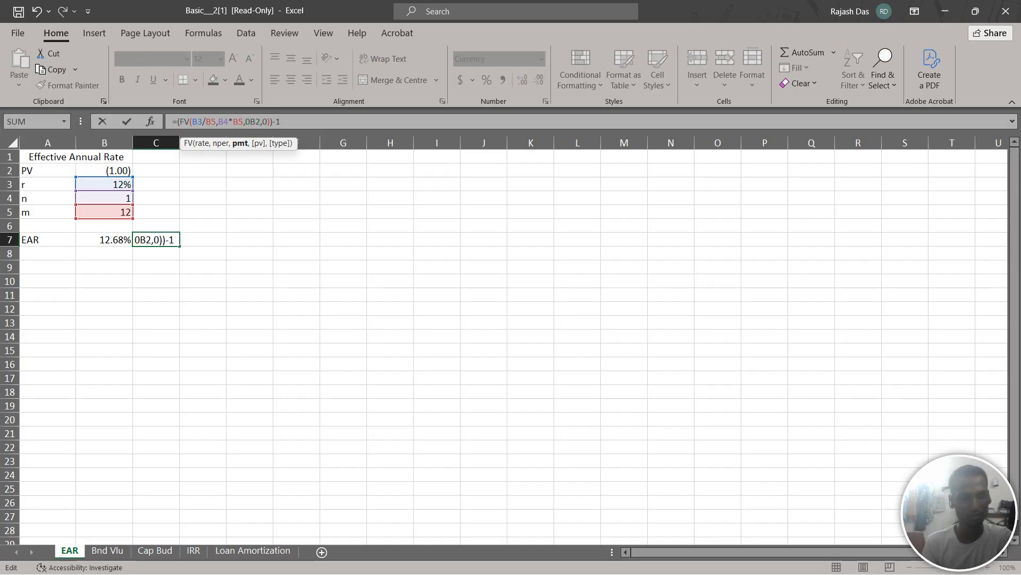
text(,)
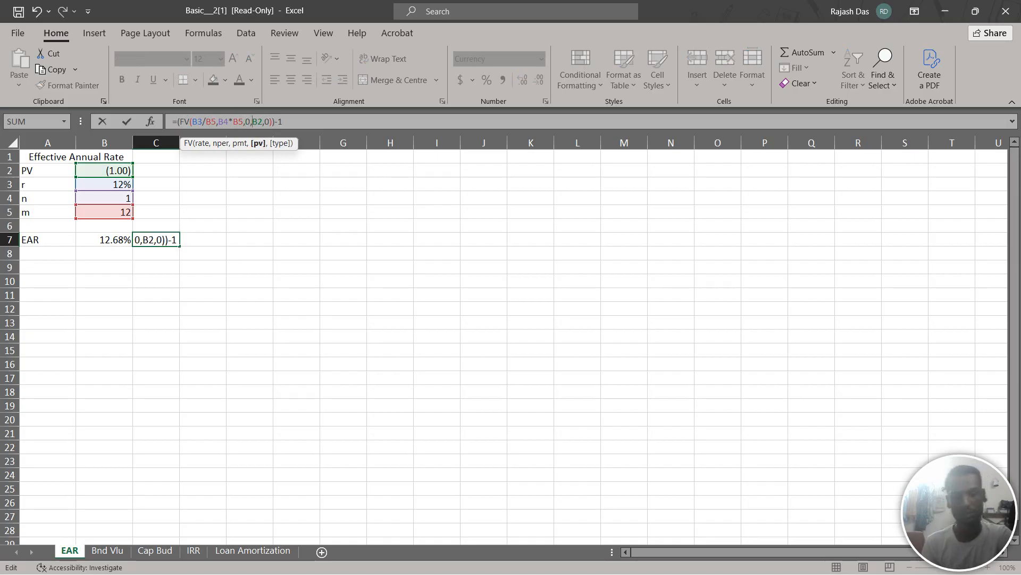
key(Return)
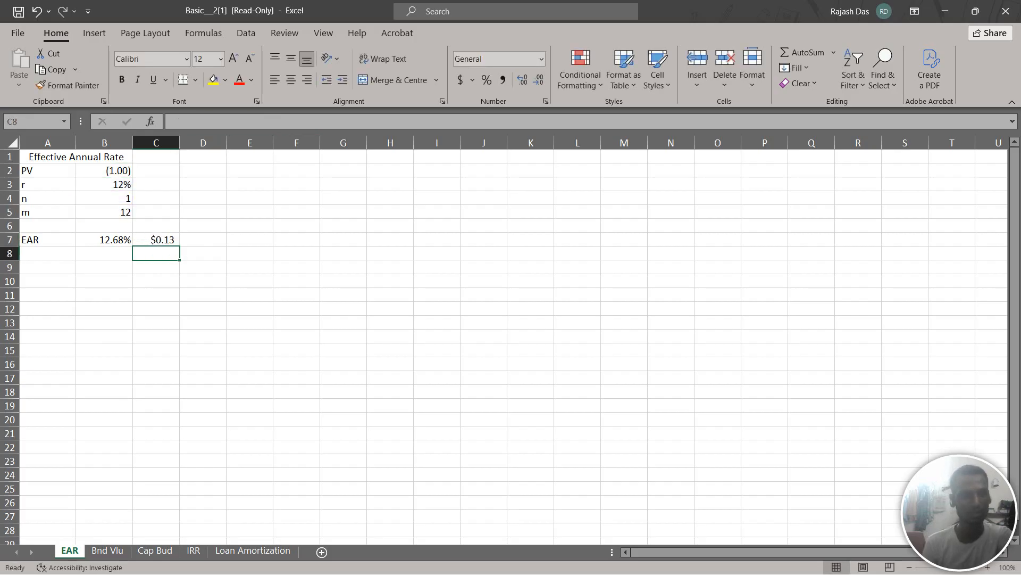
Format cell C7 as a percentage with two decimal places
key(Up)
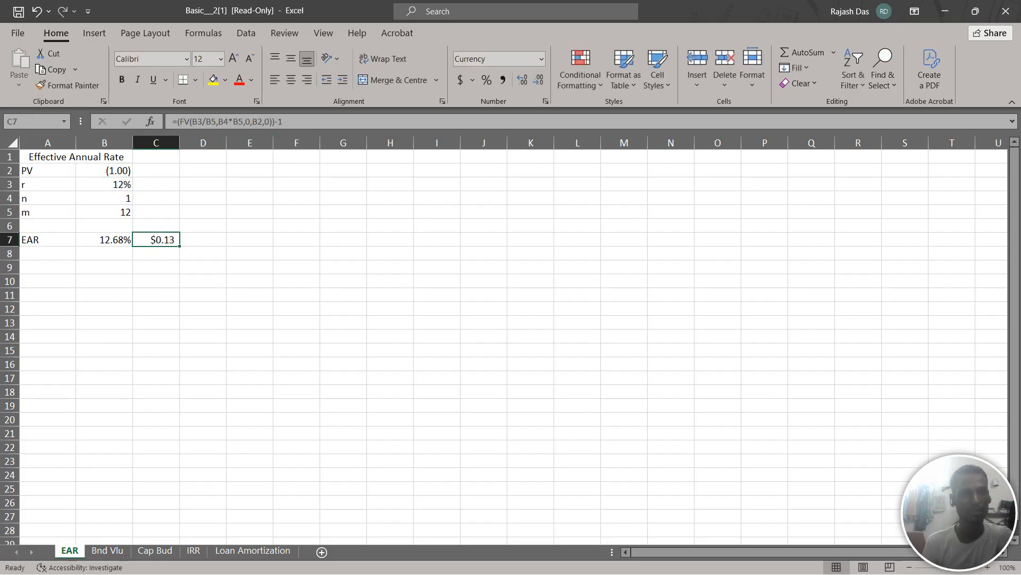
click(486, 80)
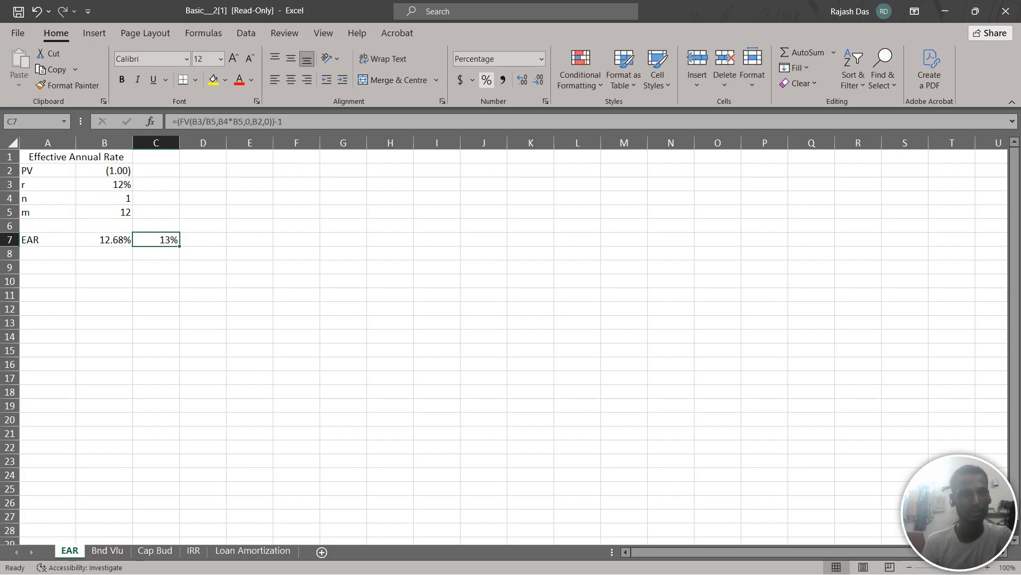
click(522, 80)
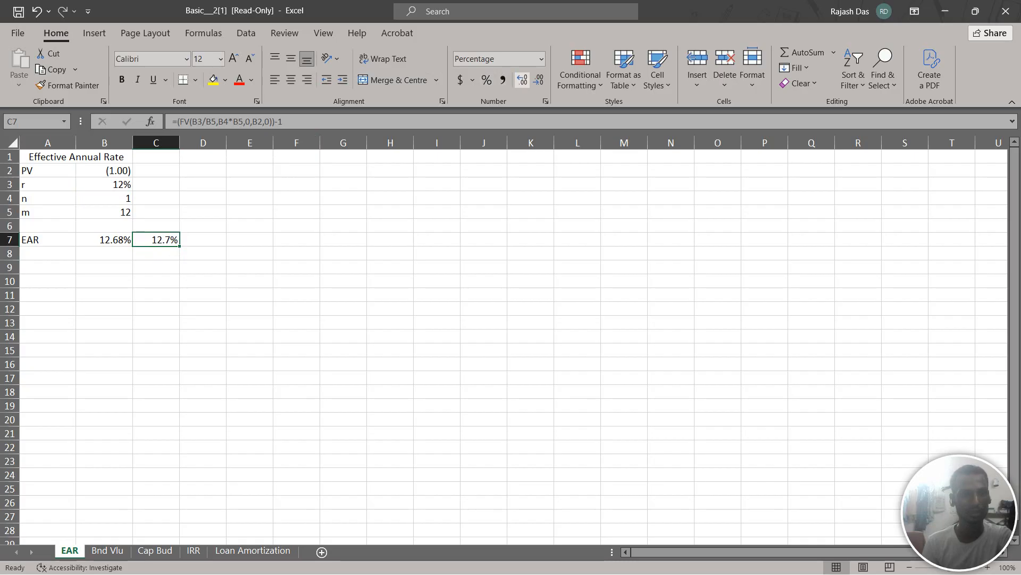
click(522, 80)
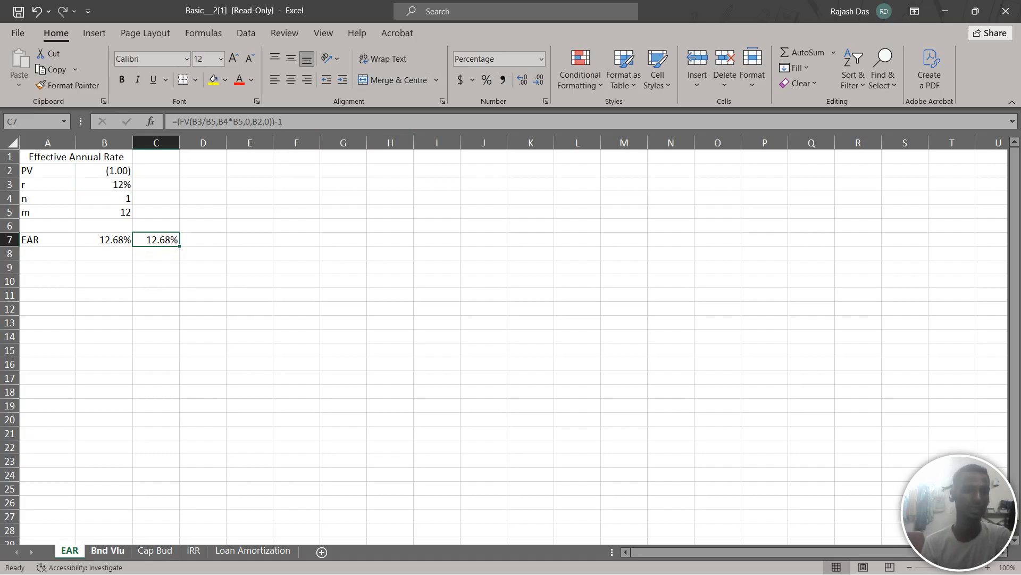
Begin a PV formula in cell C6 of the Bnd Vlu sheet, beside the existing present value of the bond
click(108, 550)
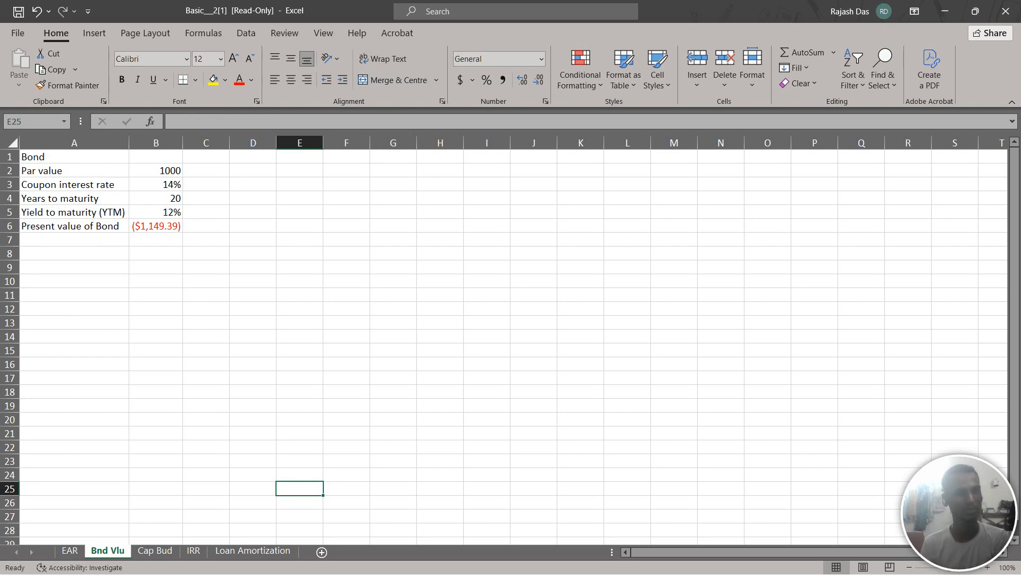
click(206, 227)
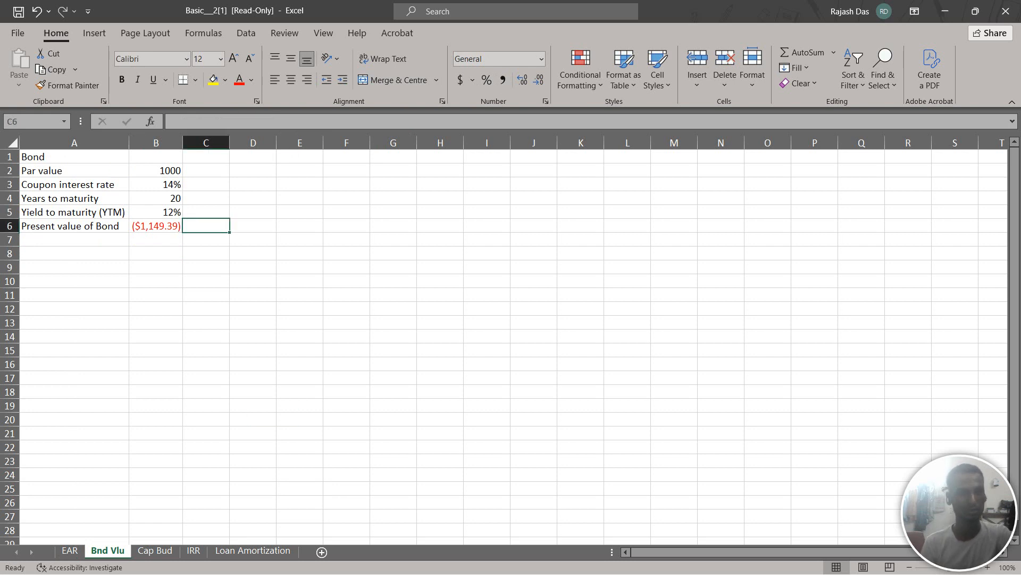
text(=)
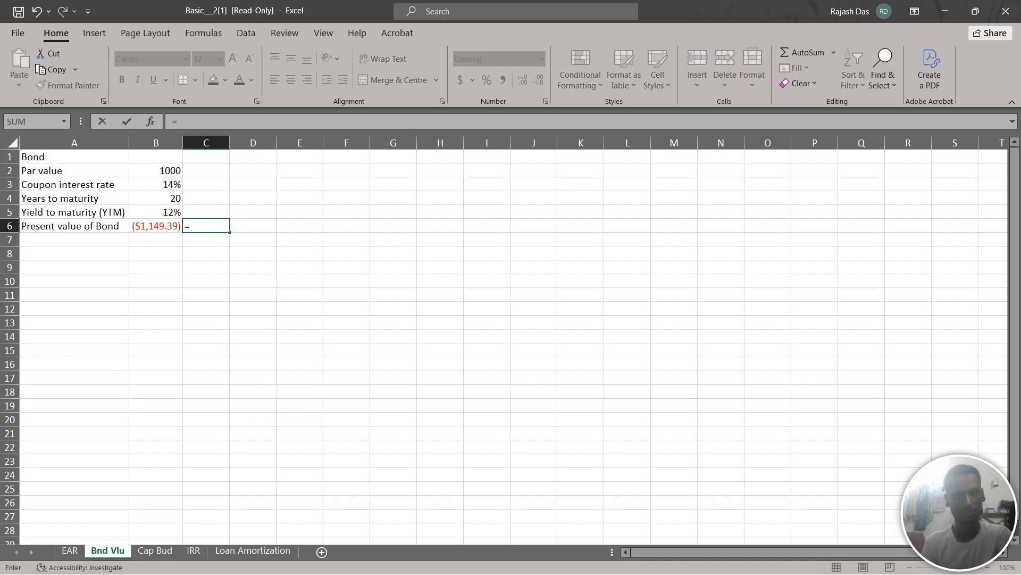
key(Escape)
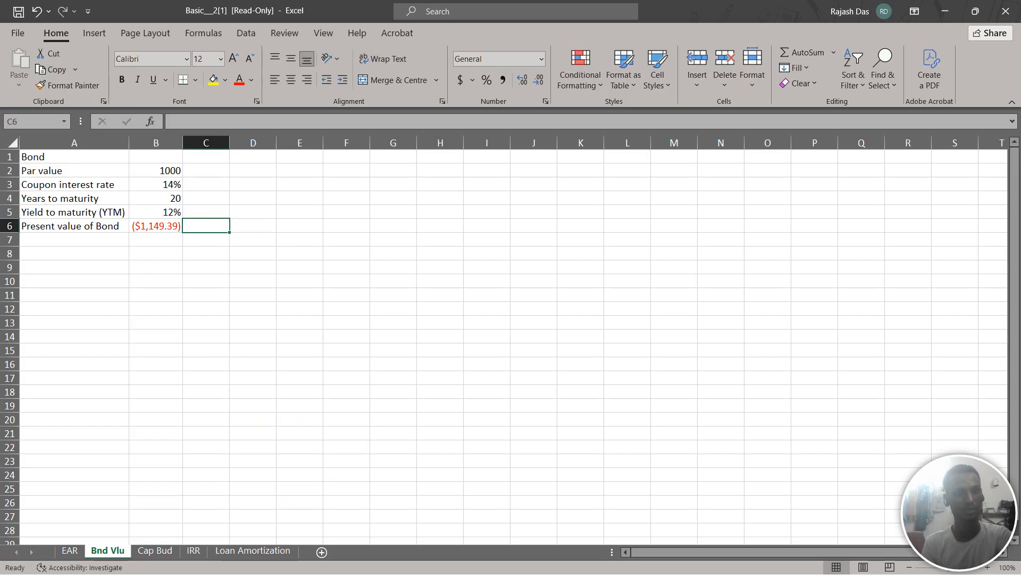
text(=)
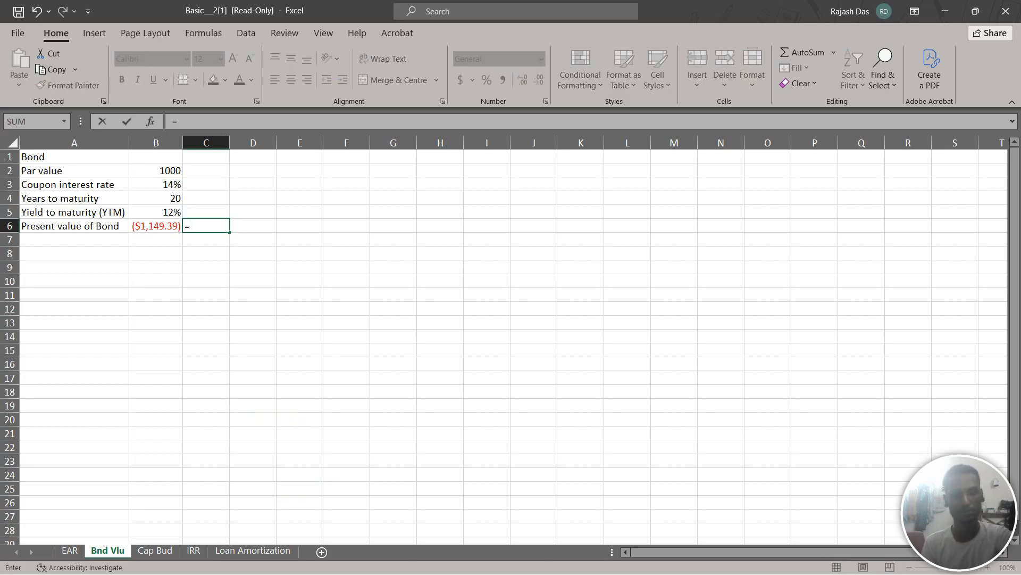
text(pv)
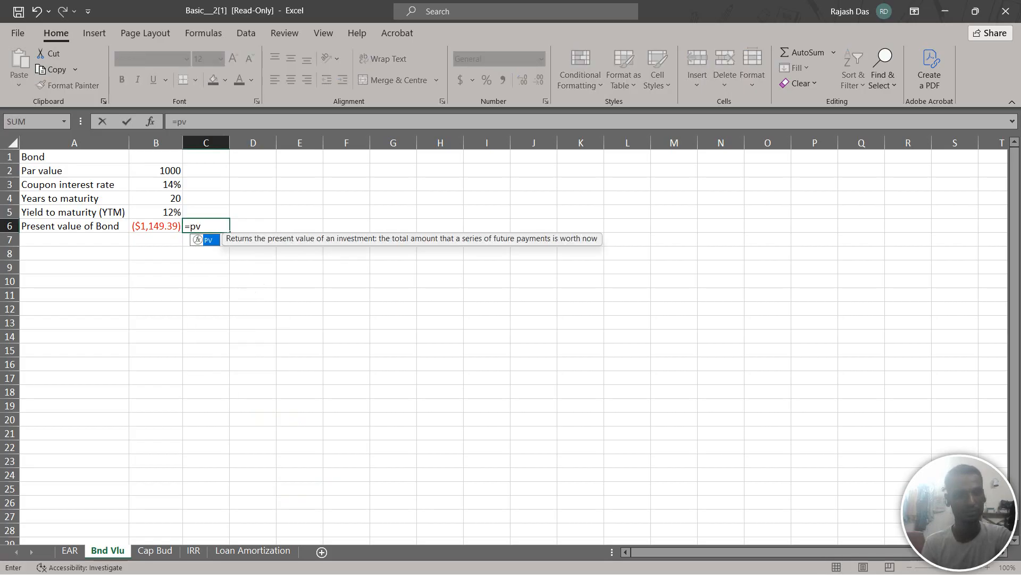
text(()
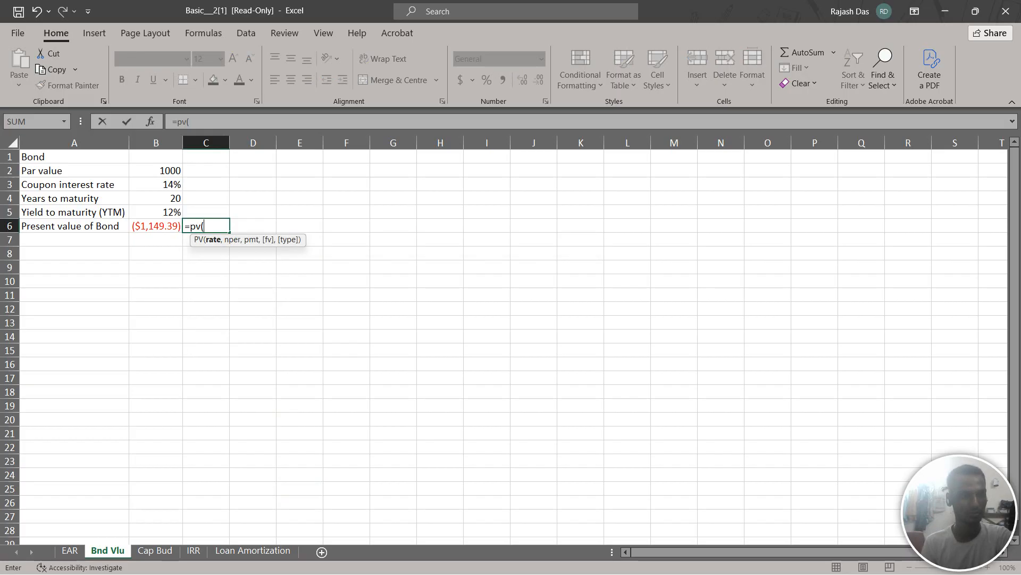
click(156, 184)
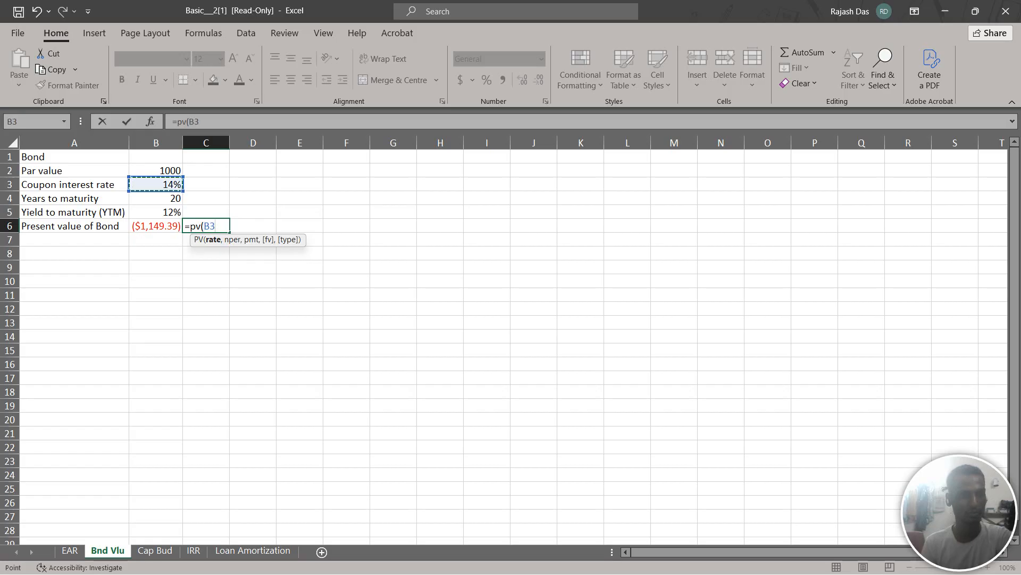
text(,)
key(BackSpace)
key(BackSpace)
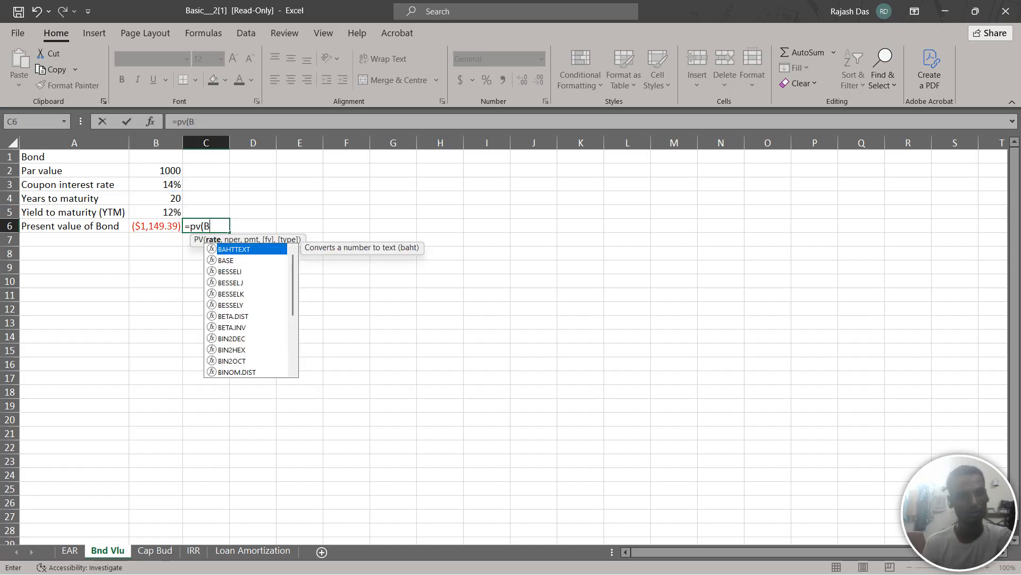
key(BackSpace)
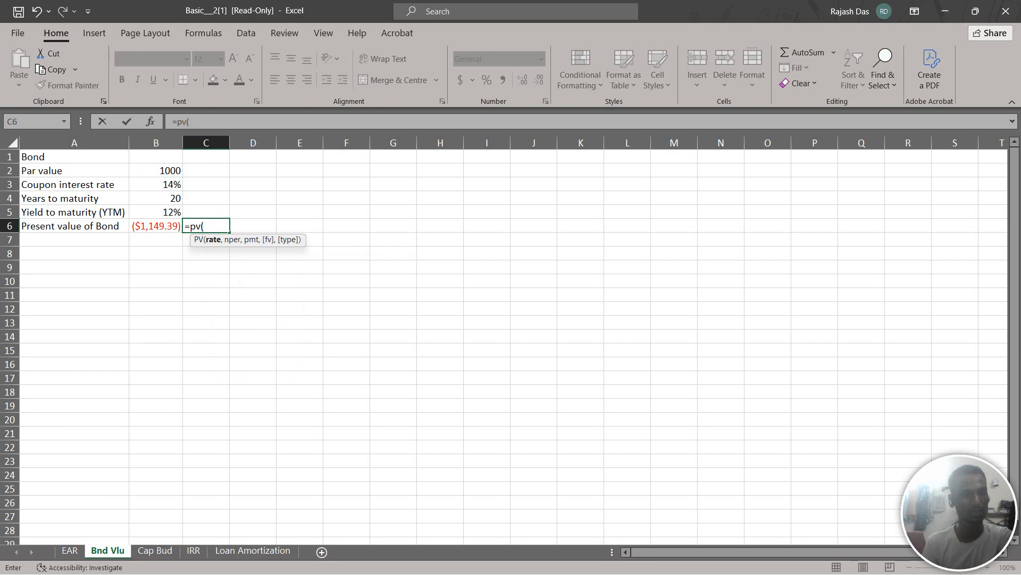
Set the PV function's rate argument to the yield to maturity in B5 and its number of periods to B4
click(156, 213)
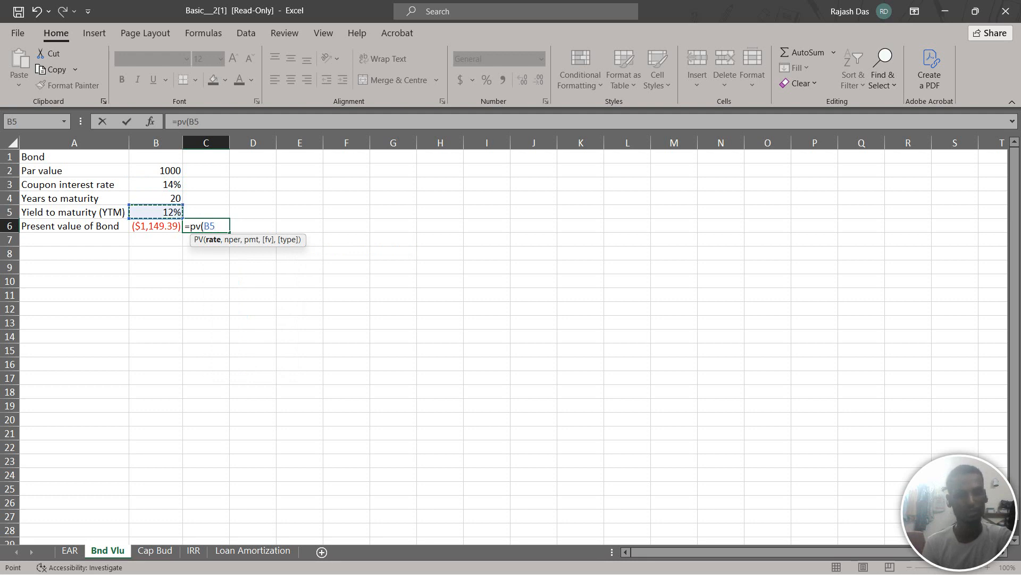
text(,)
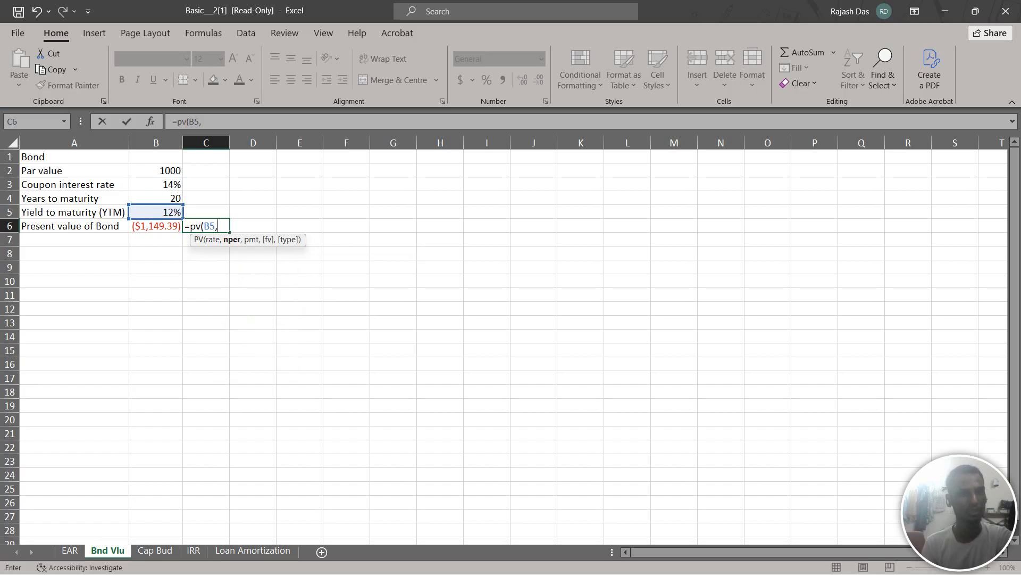
click(156, 198)
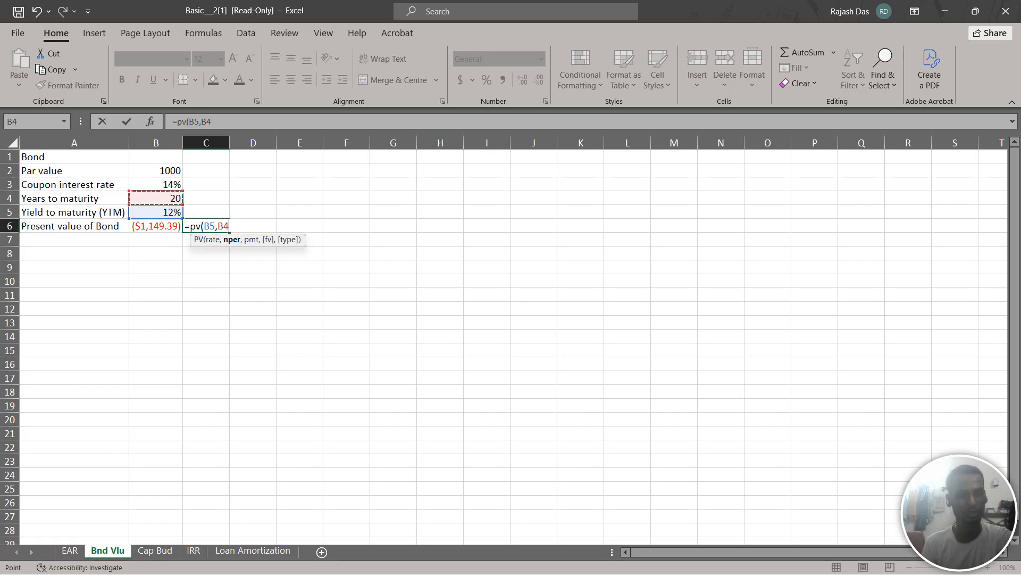
text(,)
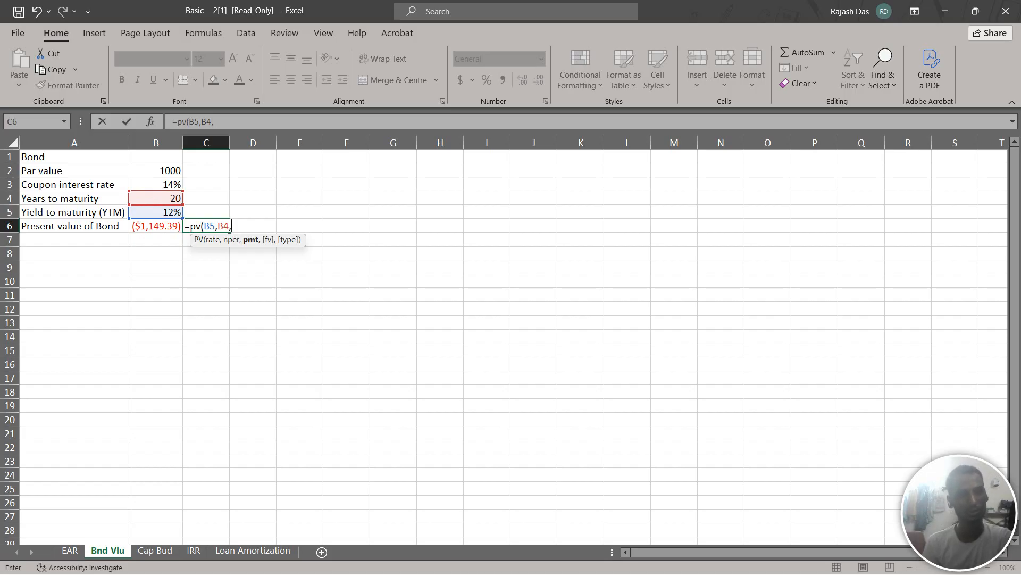
Set the PV function's payment argument to the par value times the coupon rate, B2*B3
click(155, 171)
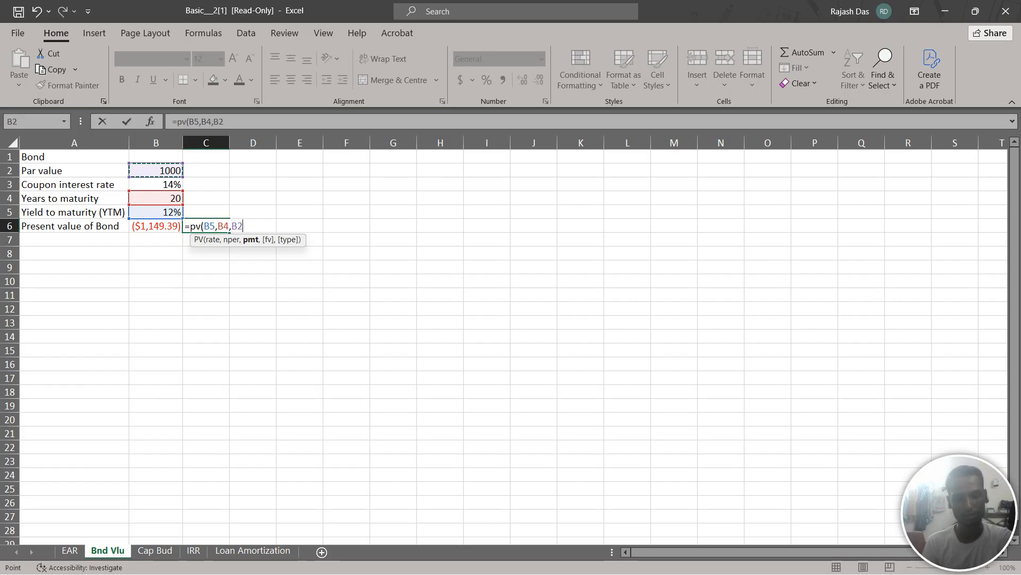
text(*)
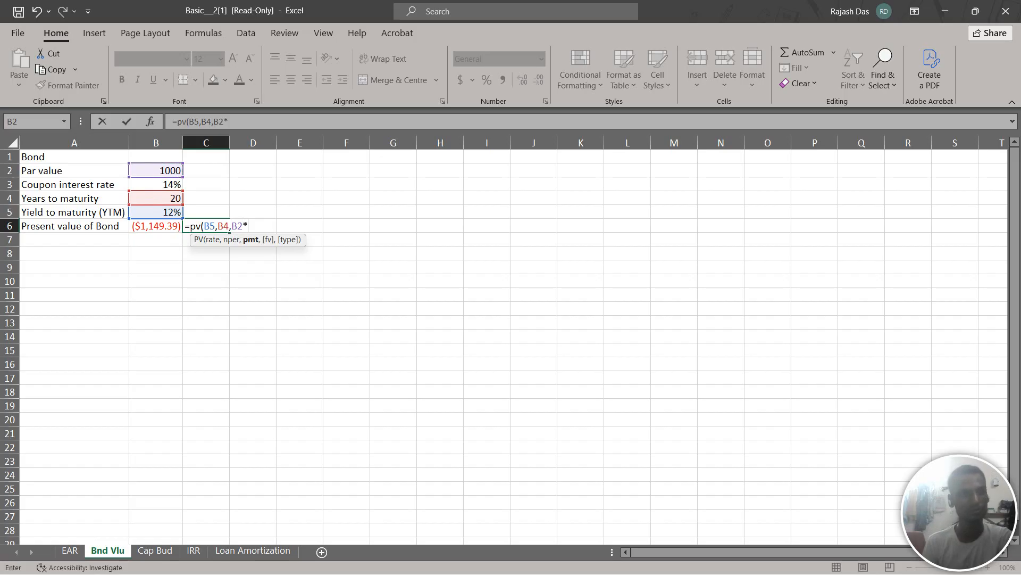
click(156, 184)
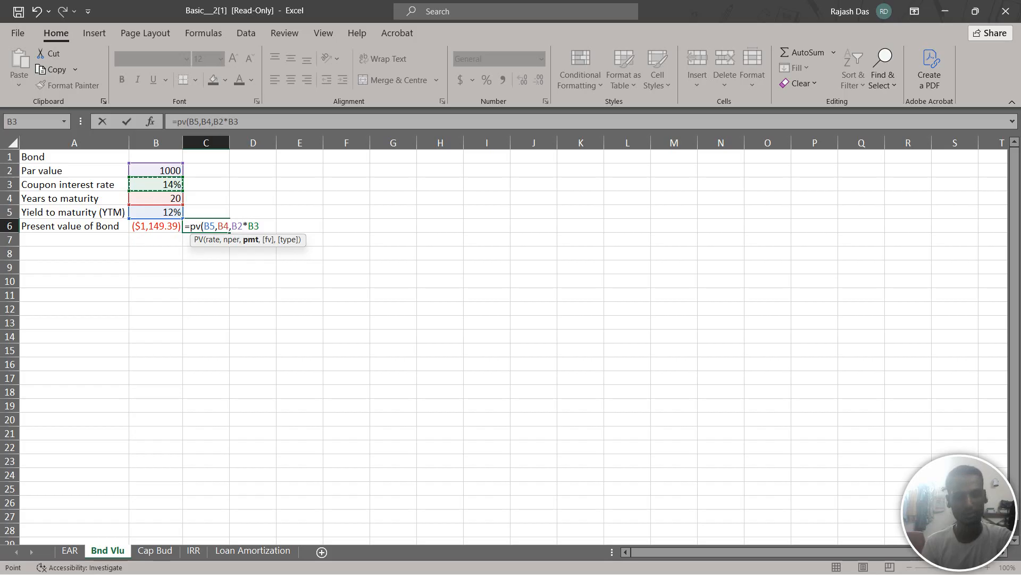
text(,)
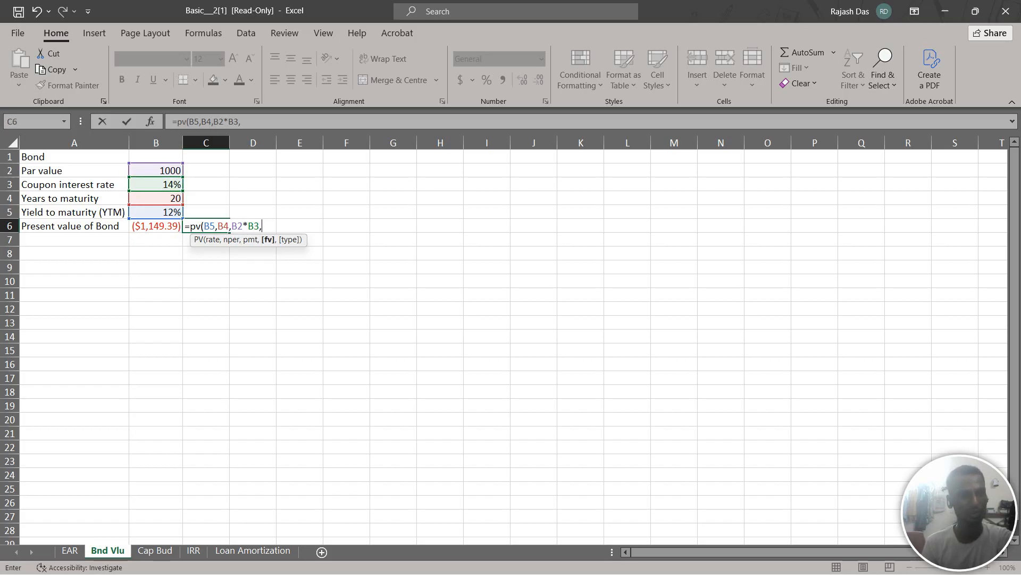
Complete the C6 formula with -B2 as the future value and 0 as the payment type, and enter it
click(156, 171)
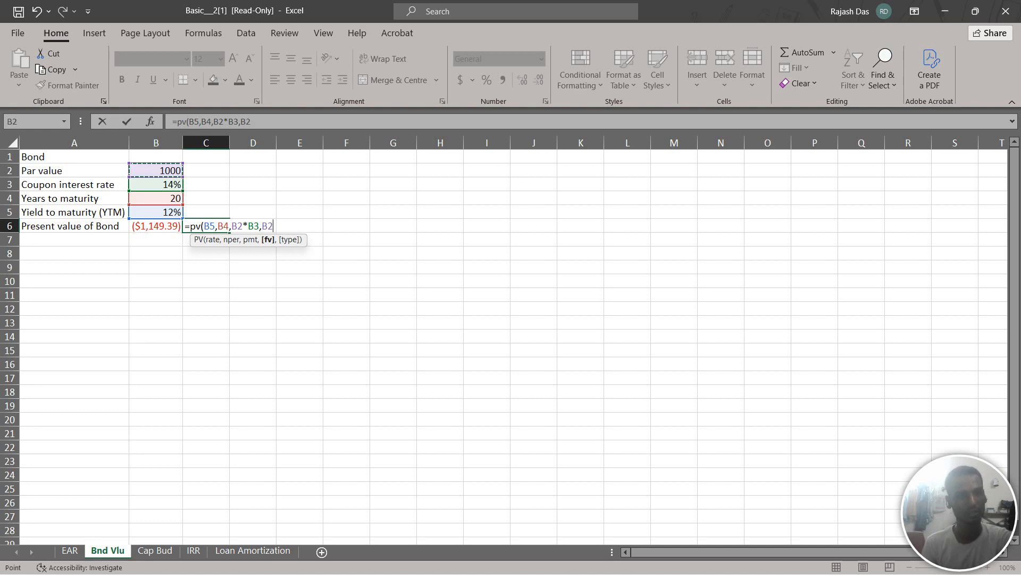
click(262, 226)
text(-B2)
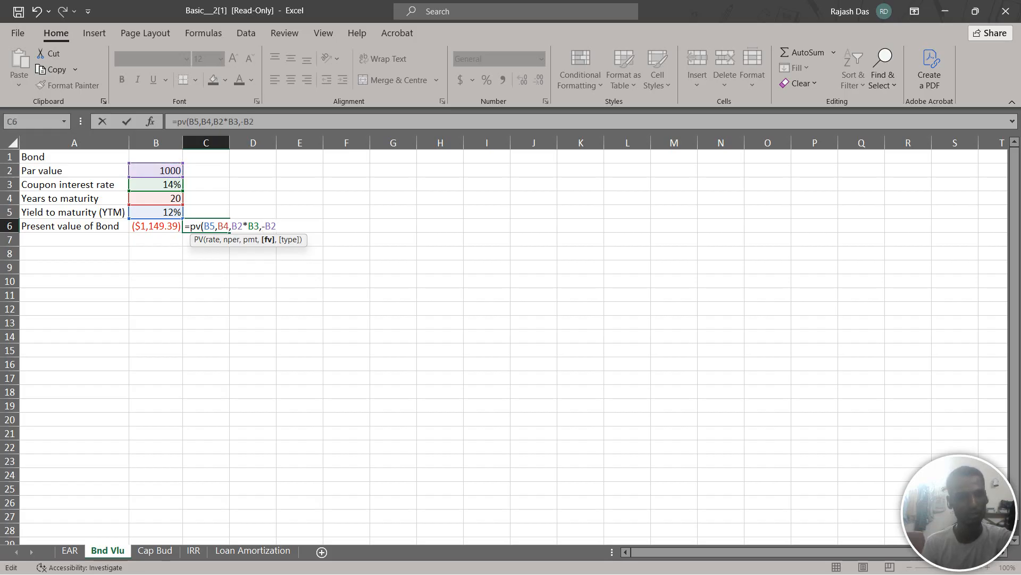
text(,)
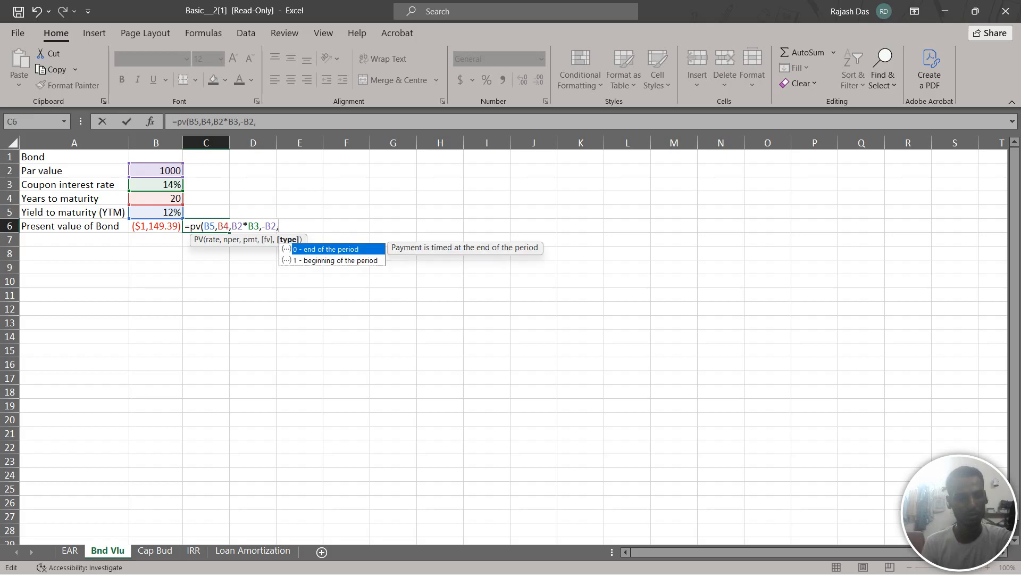
text(0))
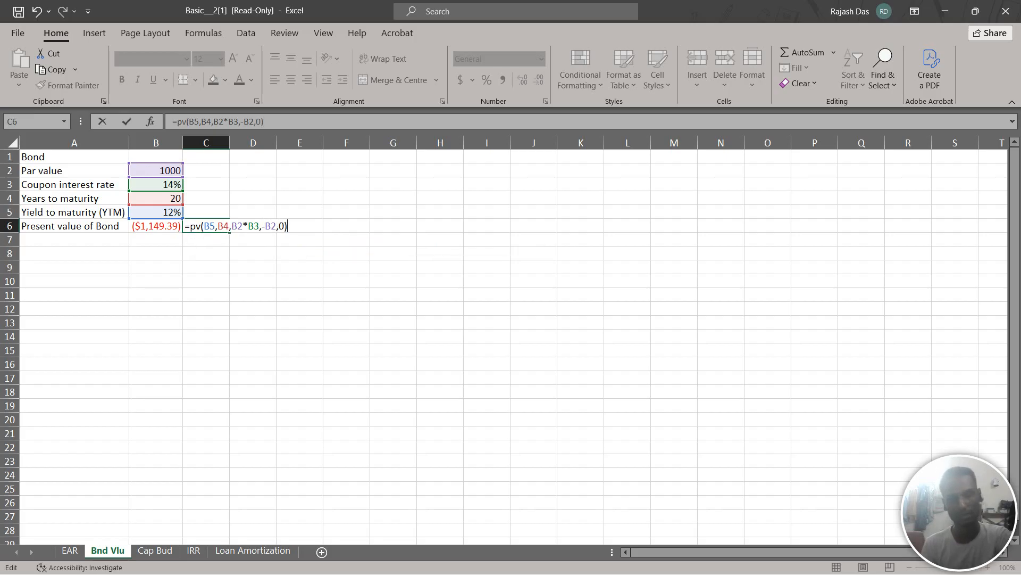
key(Return)
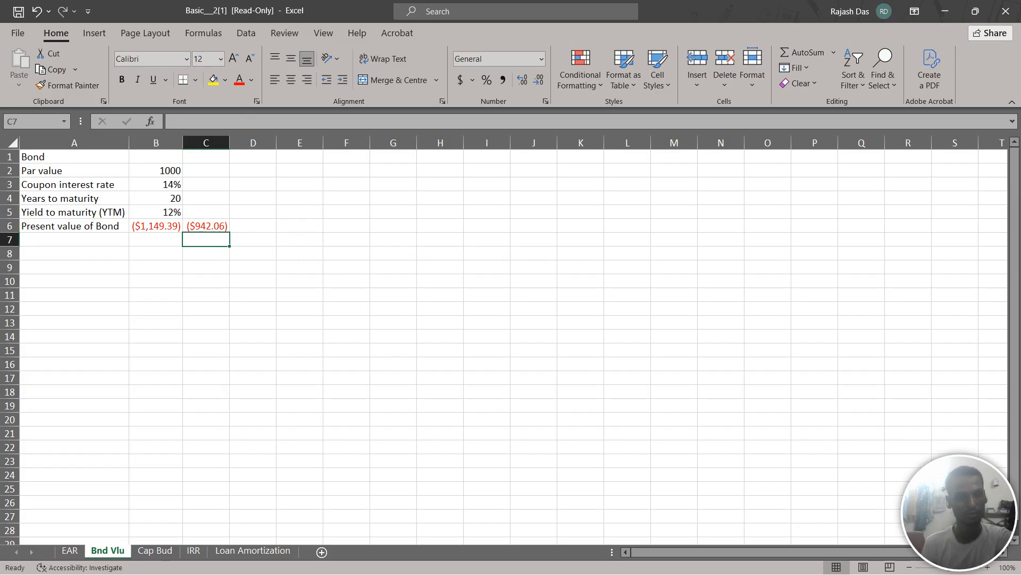
Compare the formulas in B6 and C6, and remove the minus sign before B2 in C6's future value argument
key(Left)
key(Up)
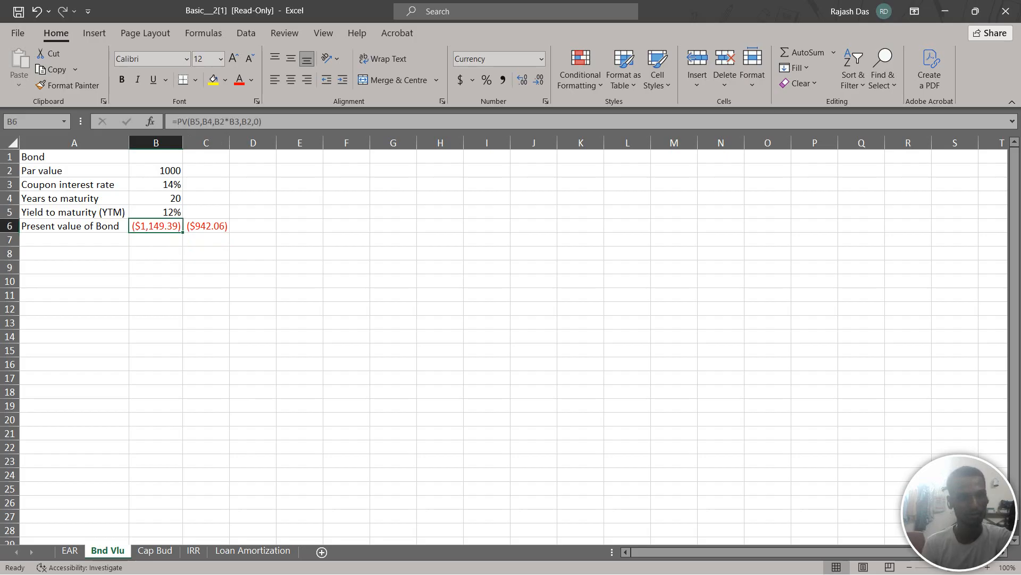
key(Right)
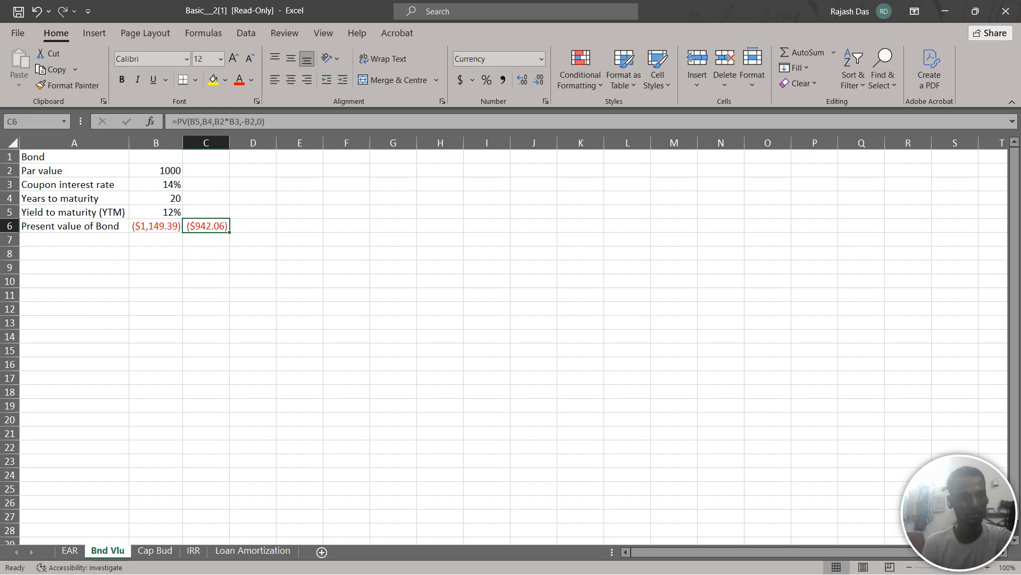
key(Left)
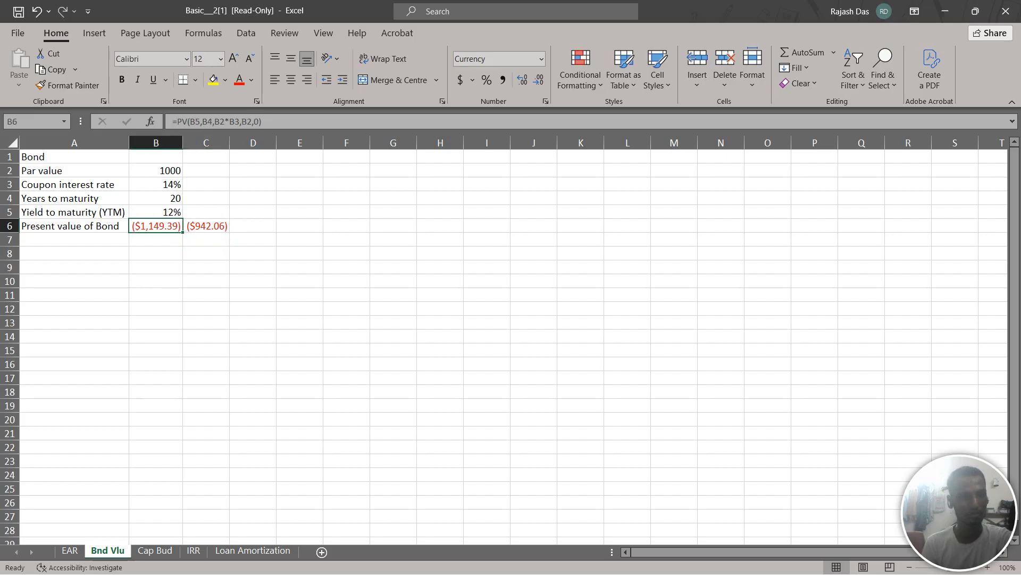
key(Right)
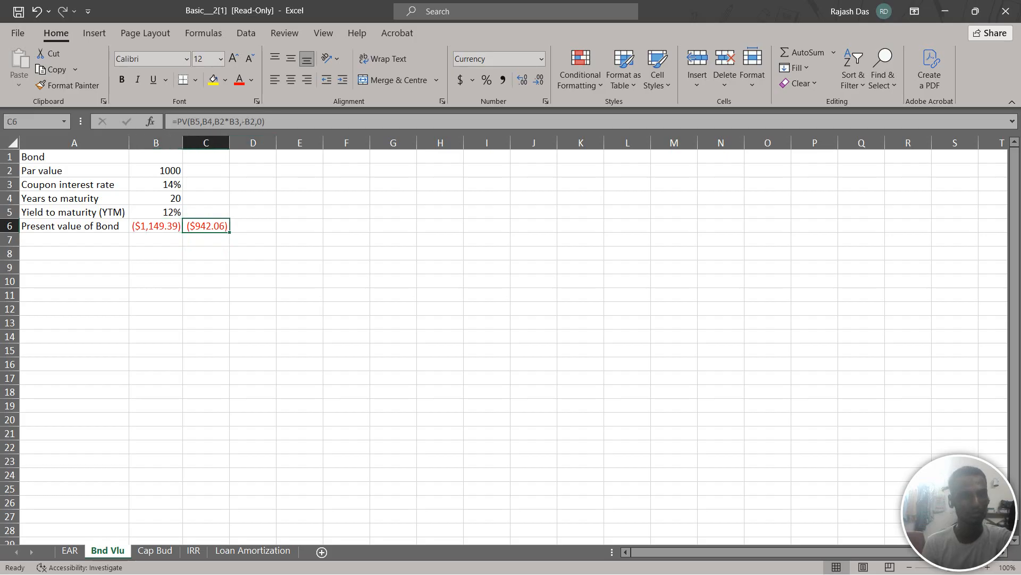
key(F2)
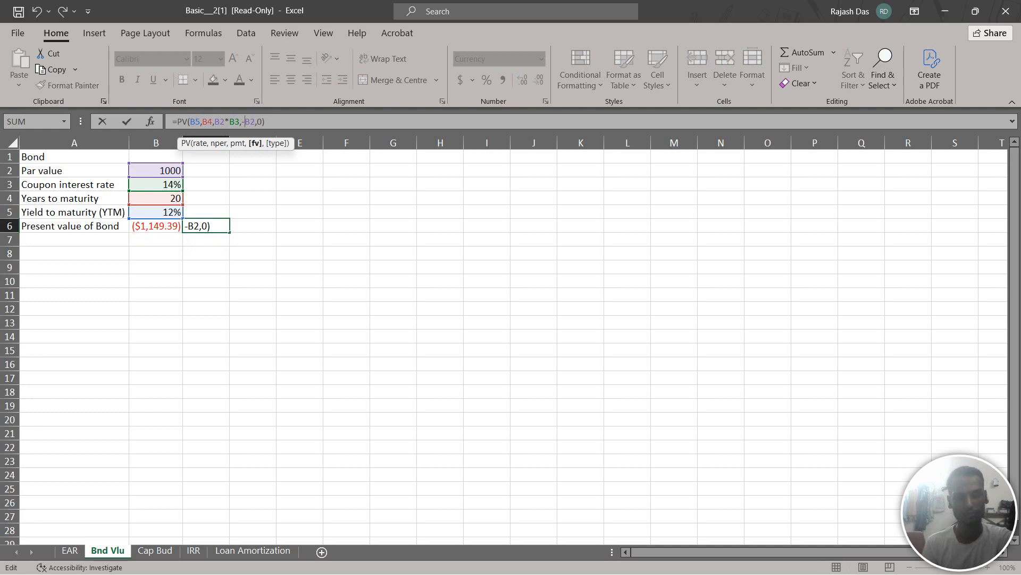
key(BackSpace)
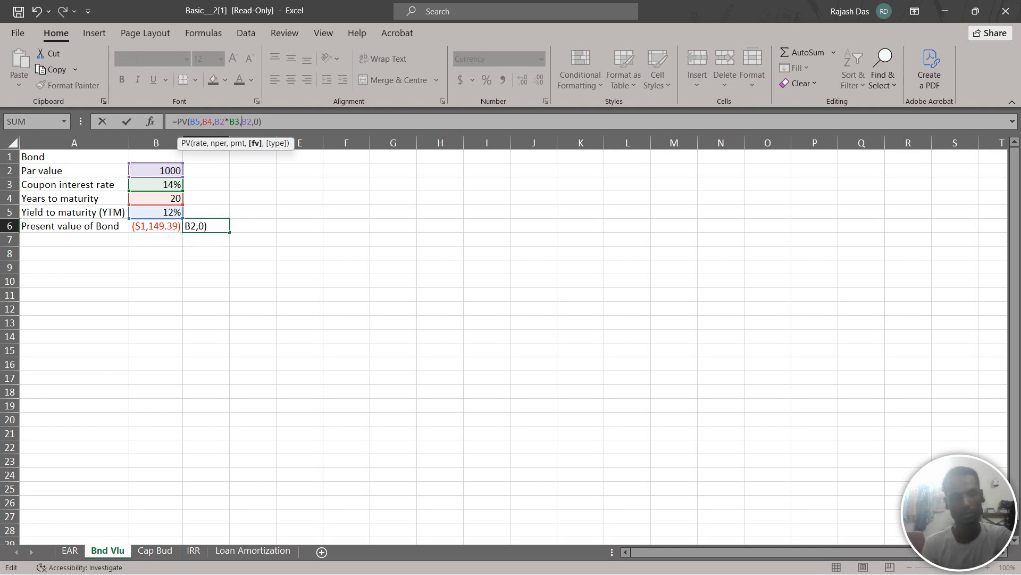
key(Return)
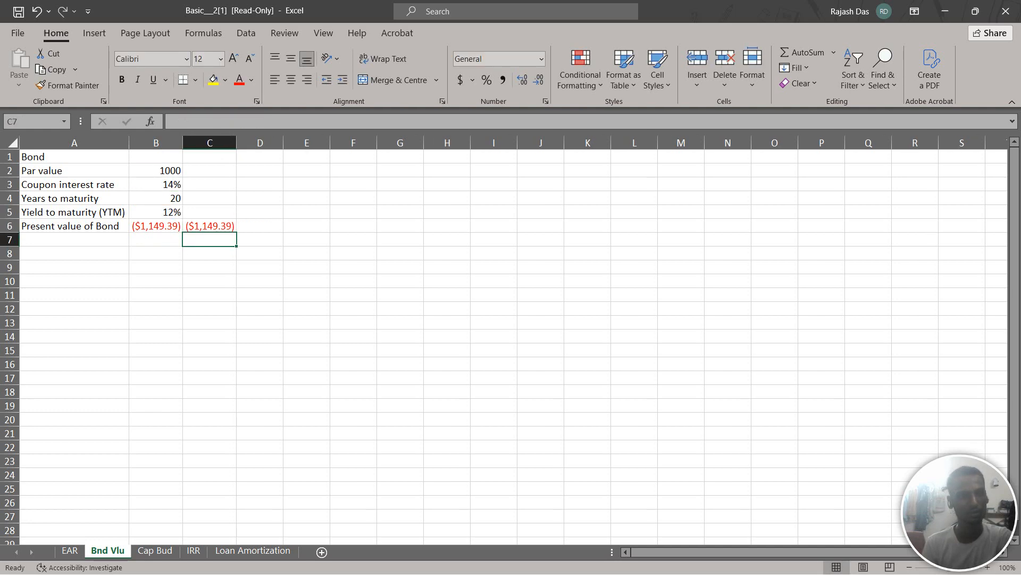
Check the corrected PV formula in C6 against the original formula in B6
click(210, 226)
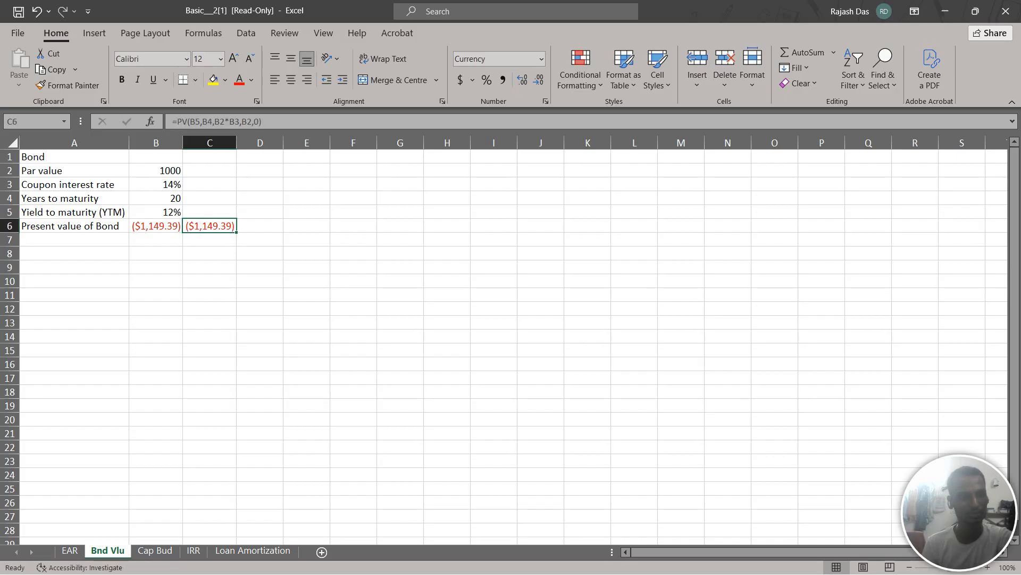
click(156, 226)
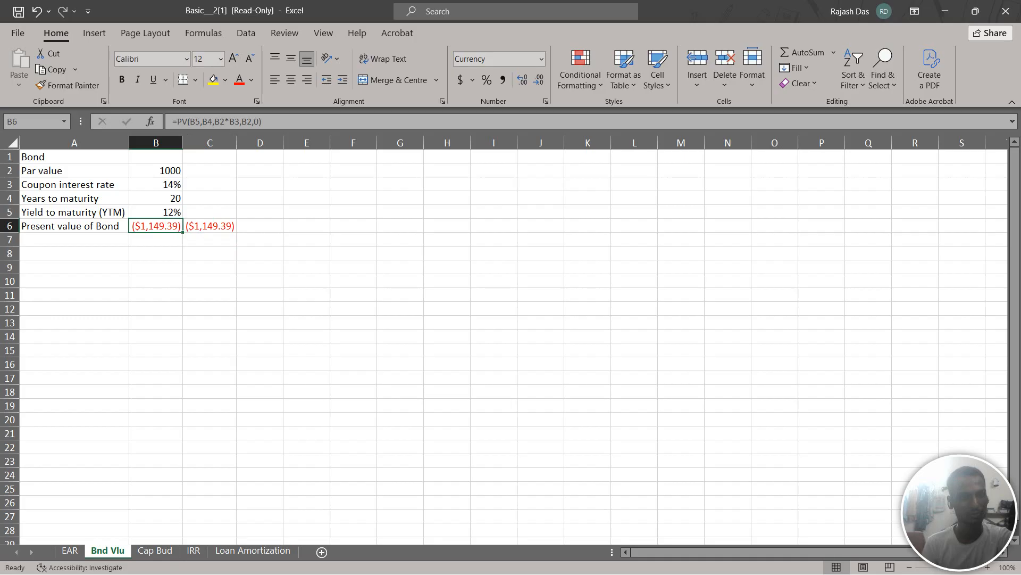
click(209, 240)
click(209, 226)
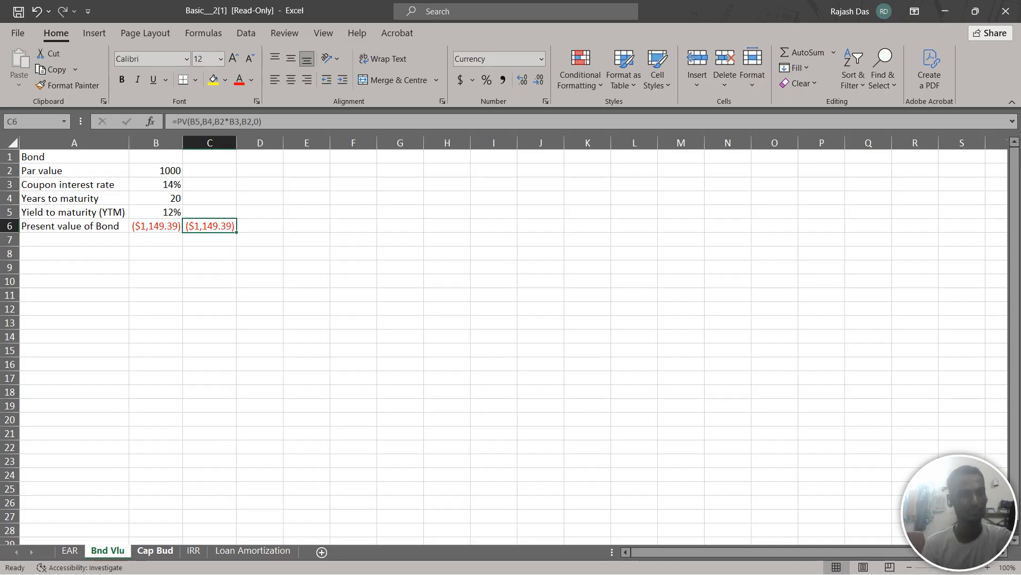
Switch to the Cap Bud sheet and look over the cash flows and results of both projects
click(155, 551)
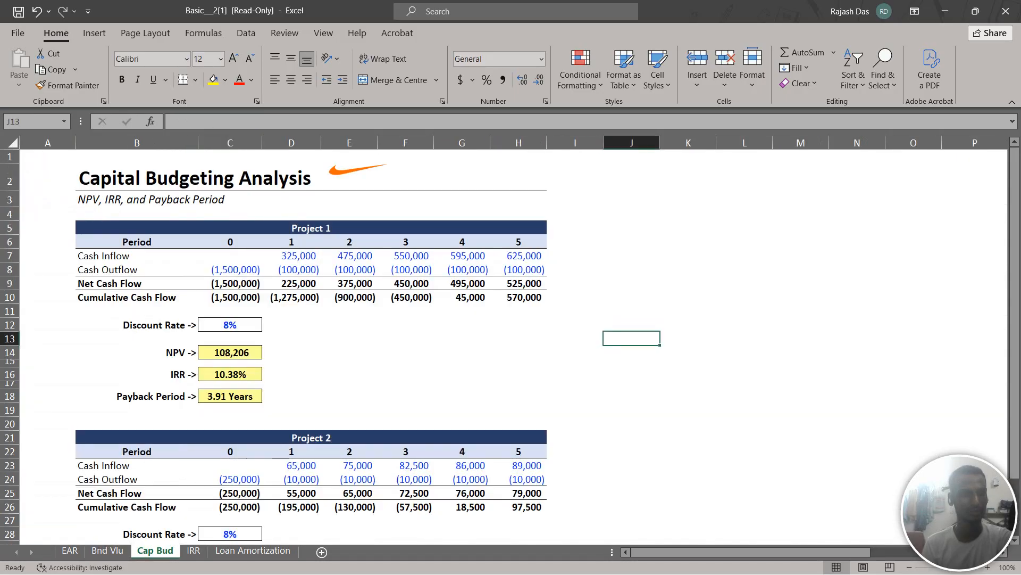
scroll(510, 346, down, 1)
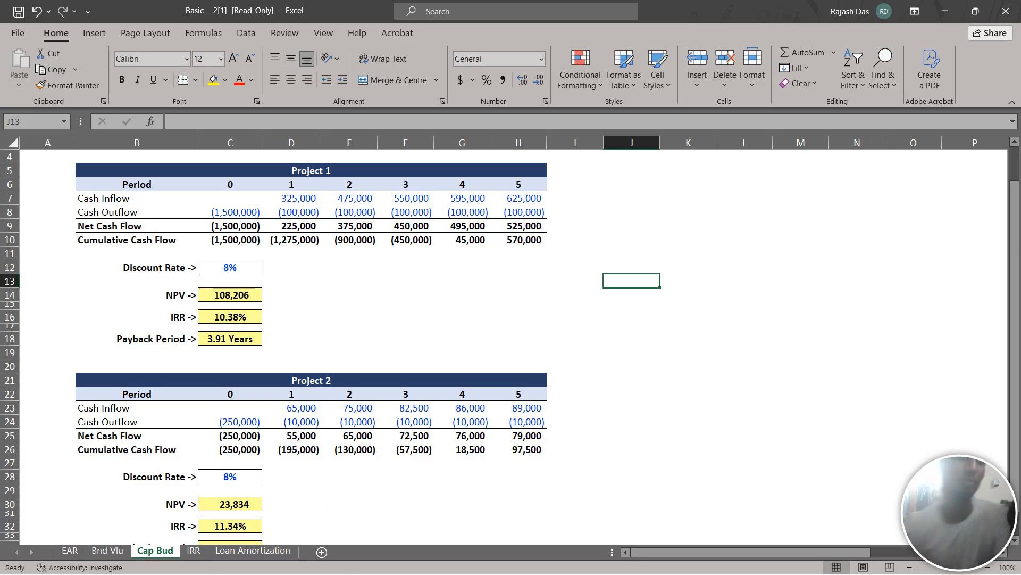
scroll(511, 345, down, 1)
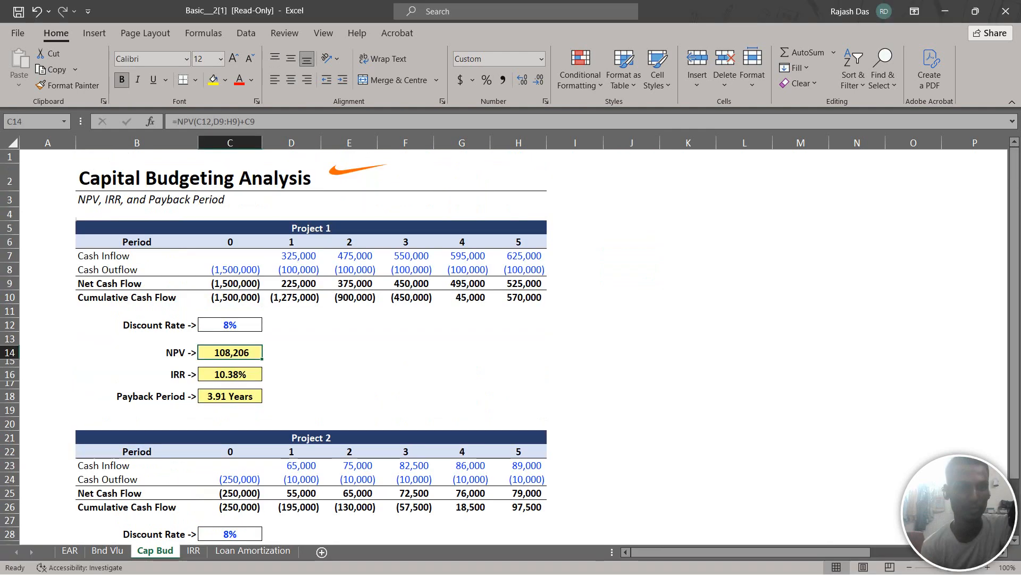
Start an NPV formula in D14 beside Project 1's NPV, using the discount rate in C12 as the rate
click(291, 353)
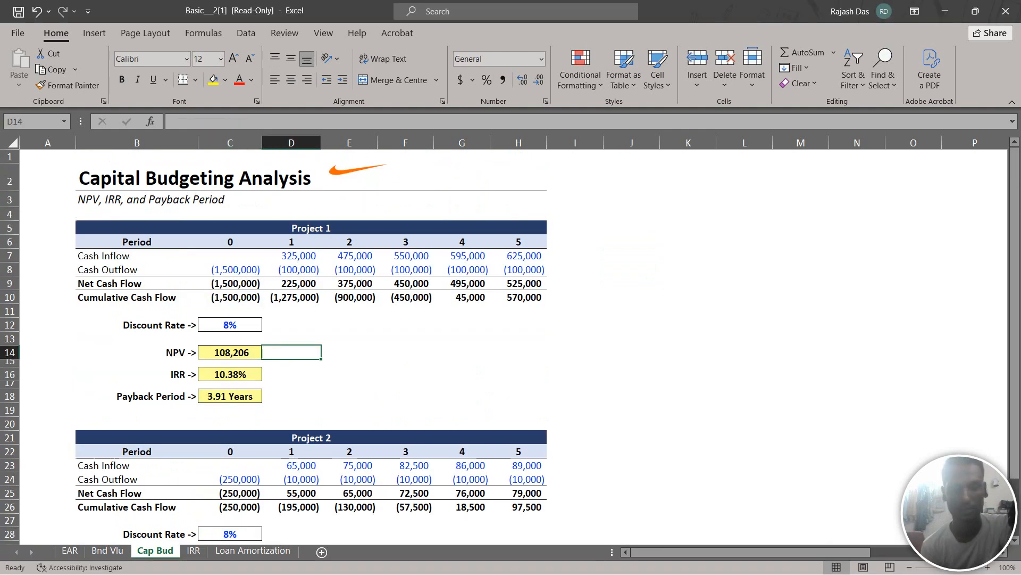
click(291, 362)
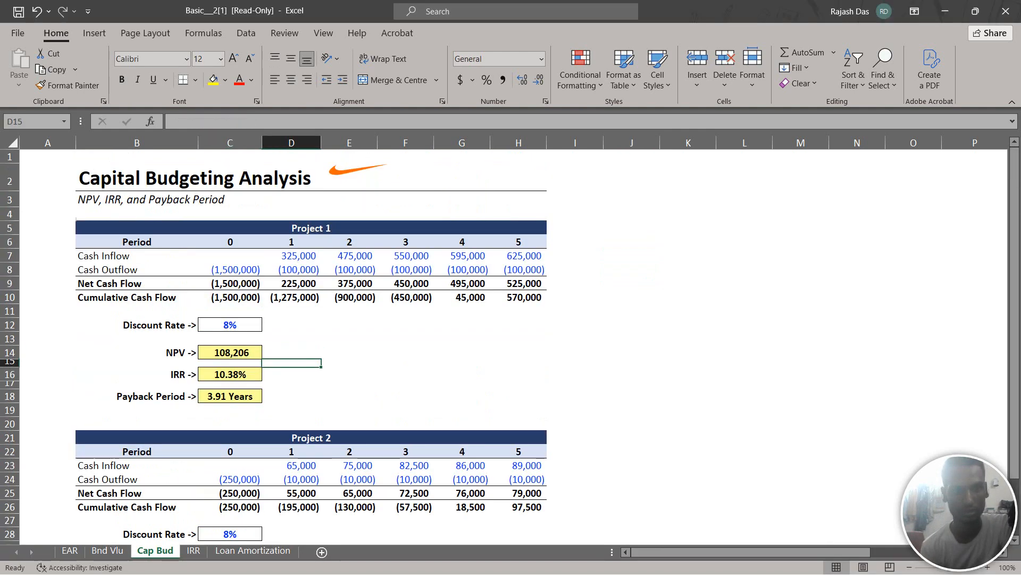
click(291, 353)
text(=)
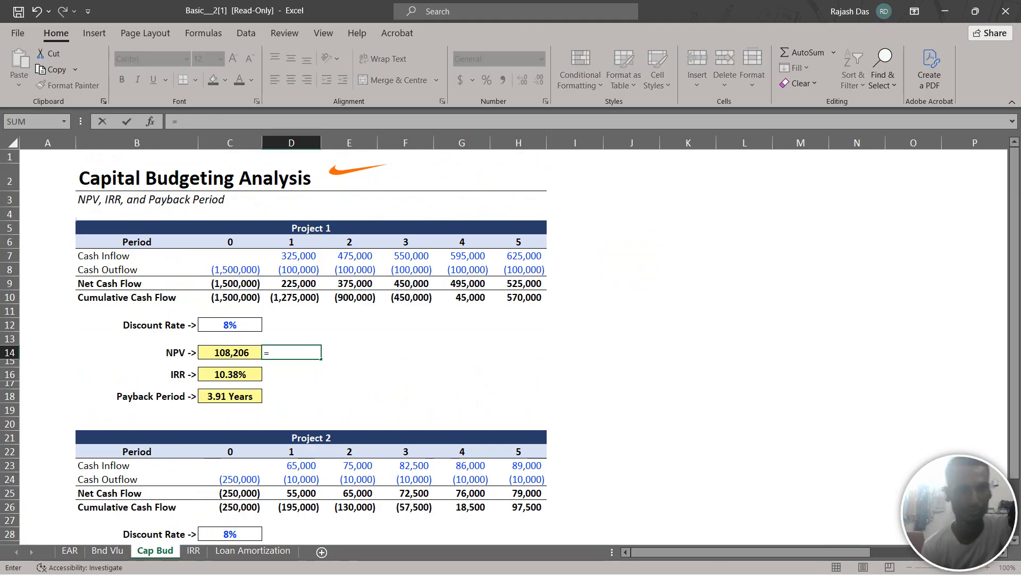
text(npv)
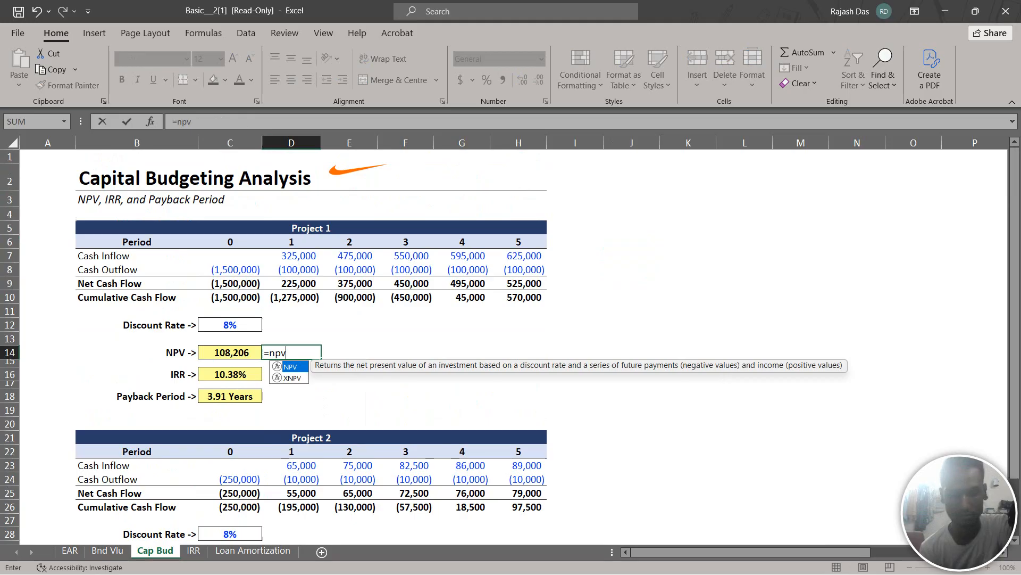
text(()
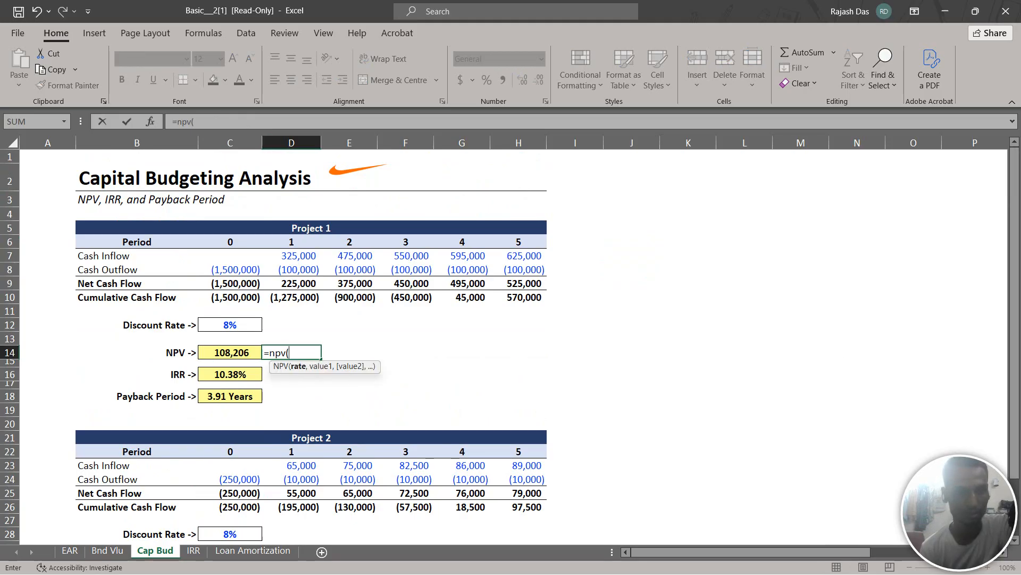
click(230, 325)
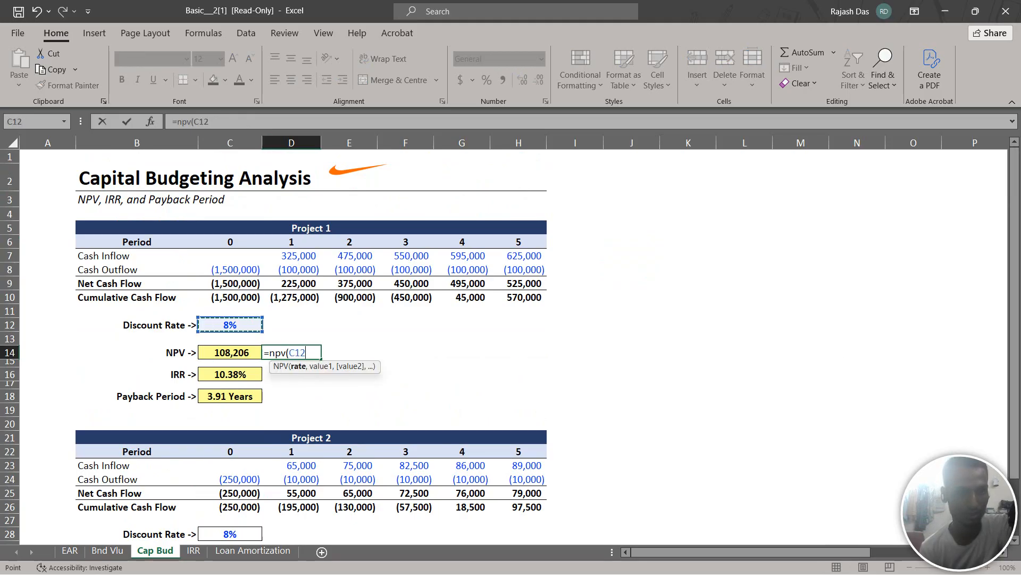
text(,)
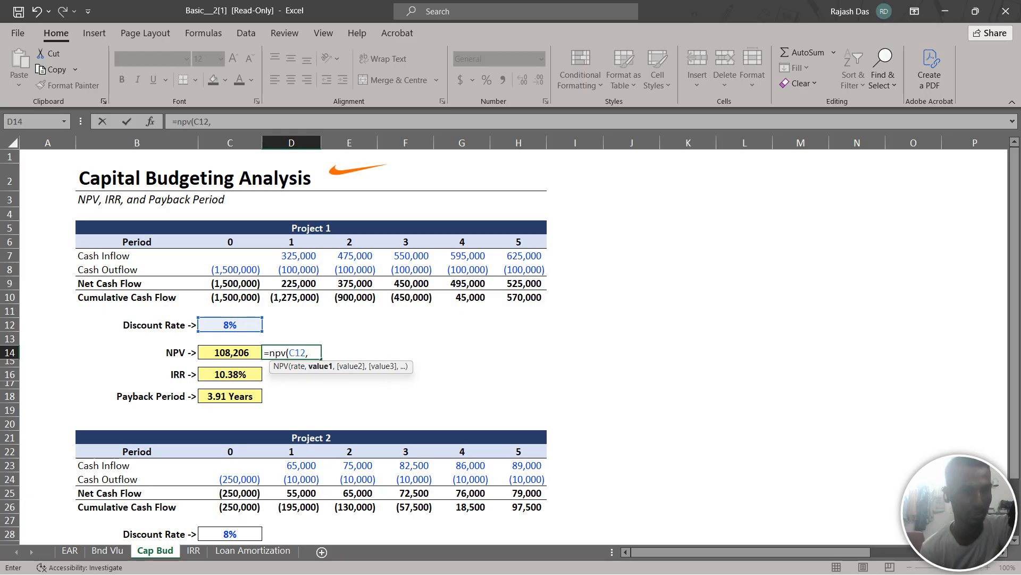
Complete the D14 formula with net cash flows D9:H9 as the values plus the period 0 net cash flow C9, and enter it
click(291, 284)
drag(292, 288, 540, 287)
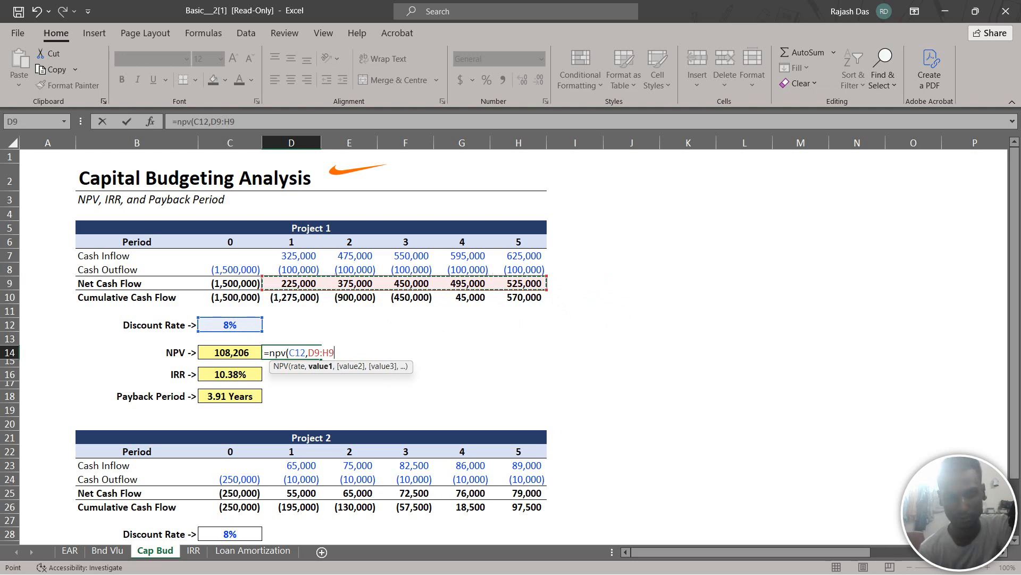
text())
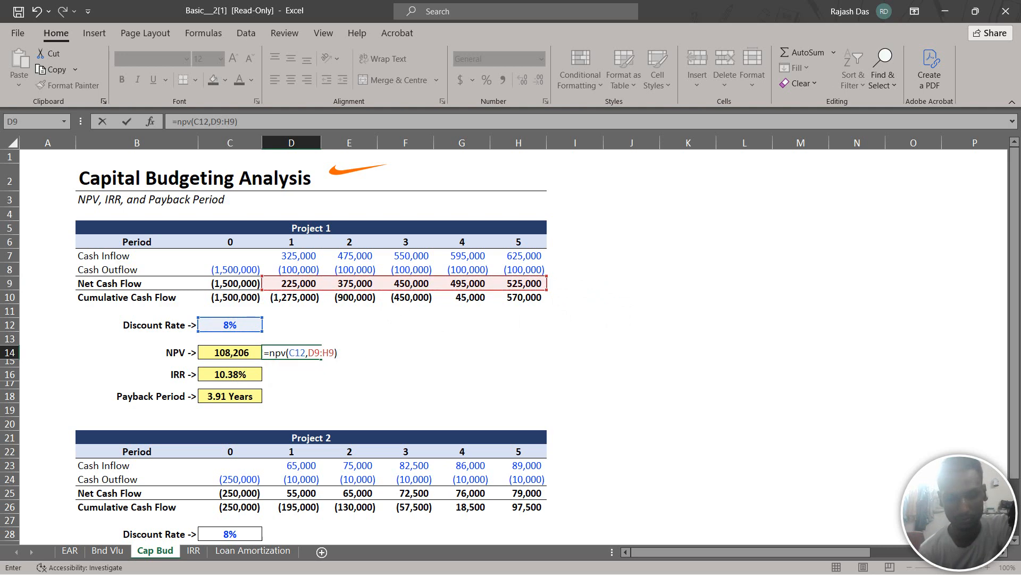
text(+)
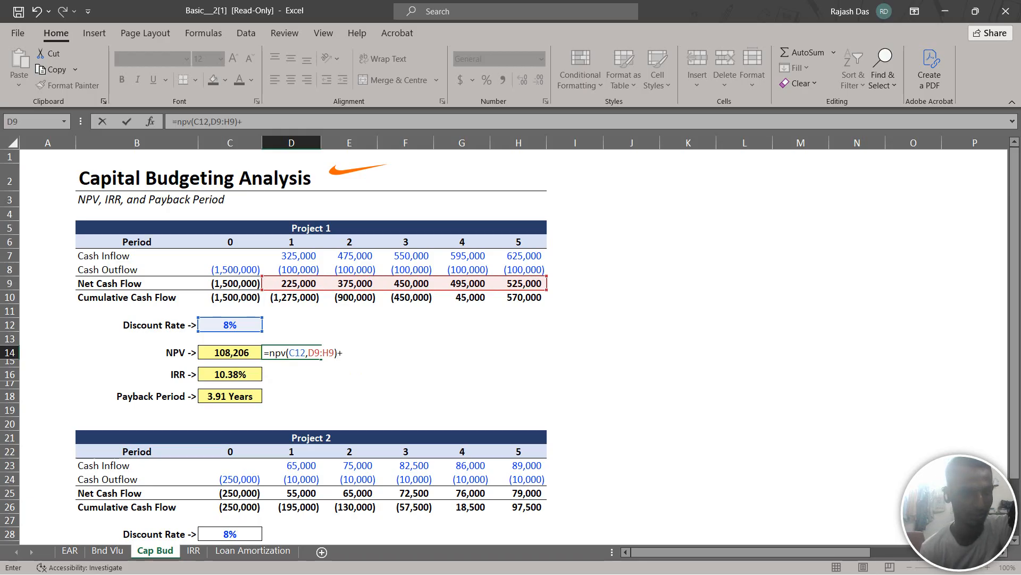
click(230, 284)
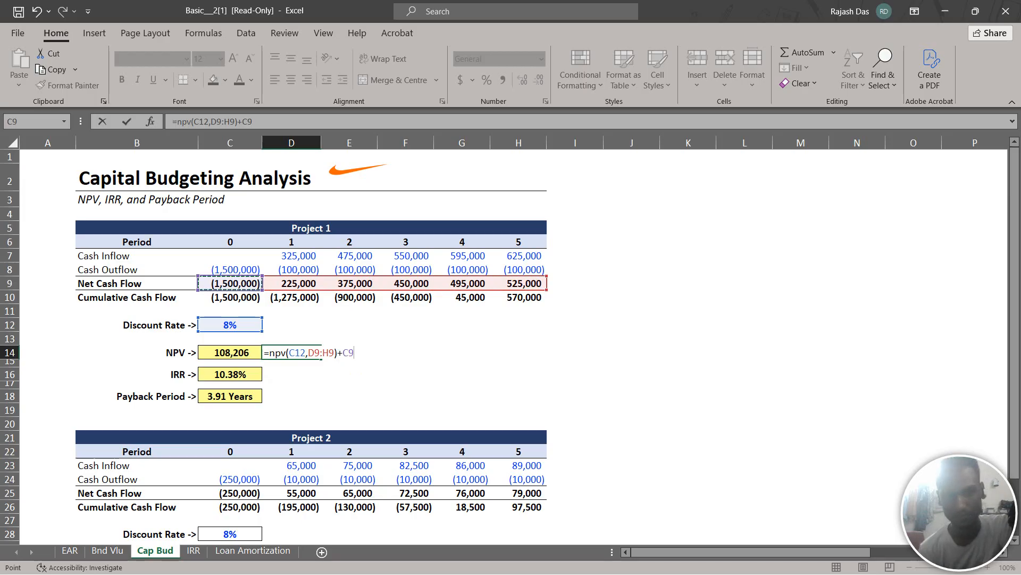
key(Return)
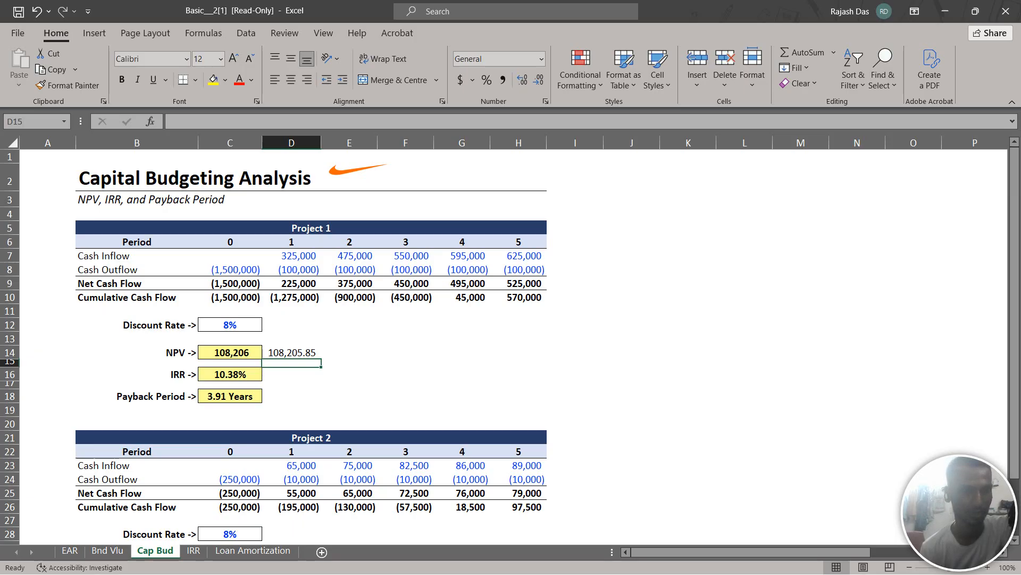
Calculate Project 1's internal rate of return in D16 with the IRR function over net cash flows C9:H9
key(Down)
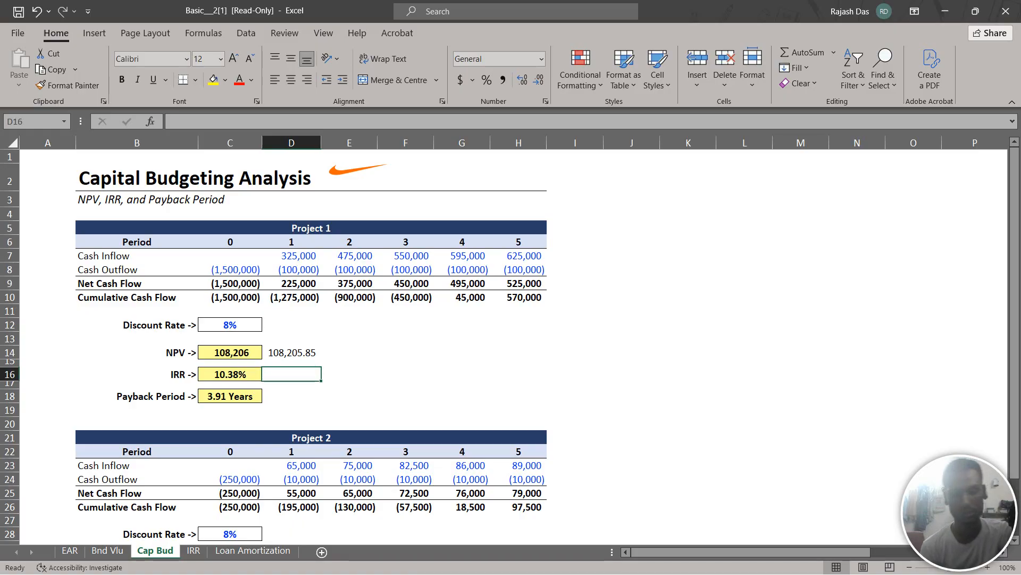
text(=i)
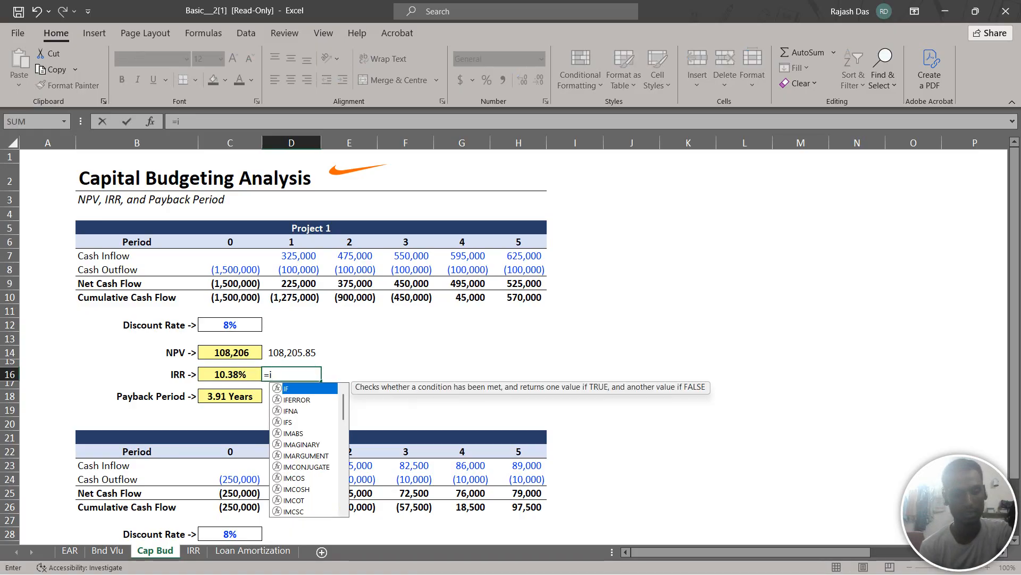
text(rr)
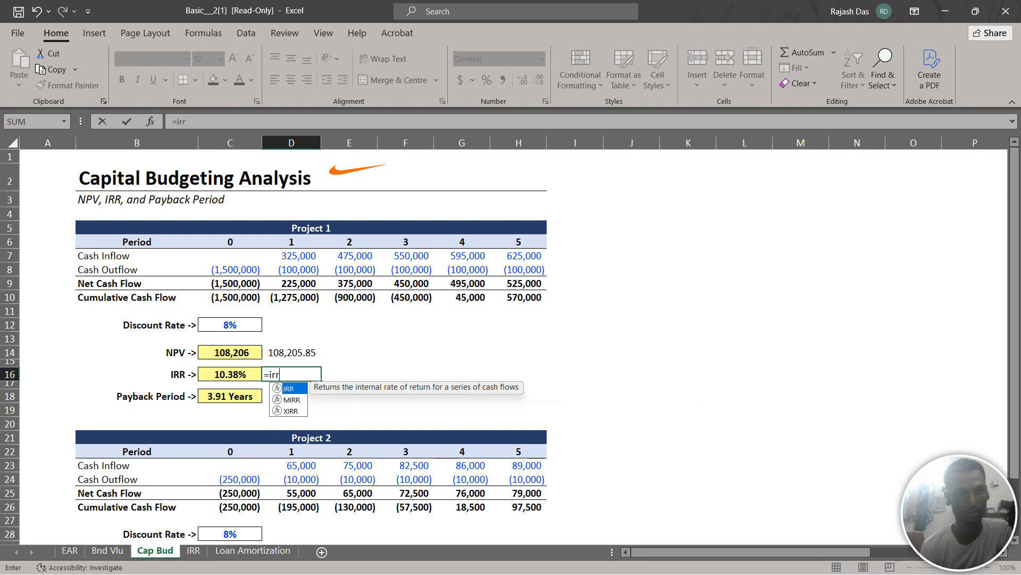
text(()
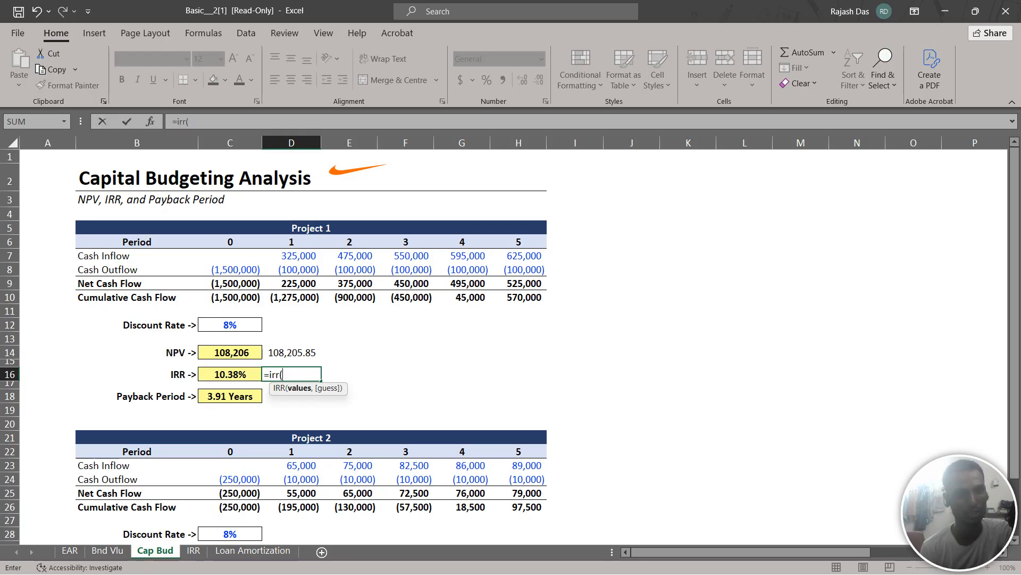
drag(224, 283, 544, 287)
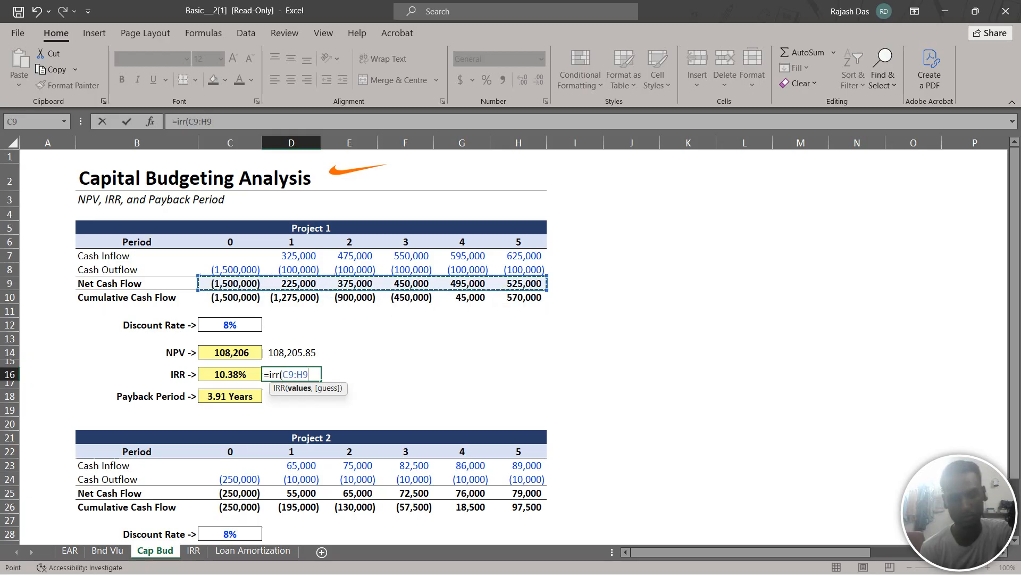
text())
key(Return)
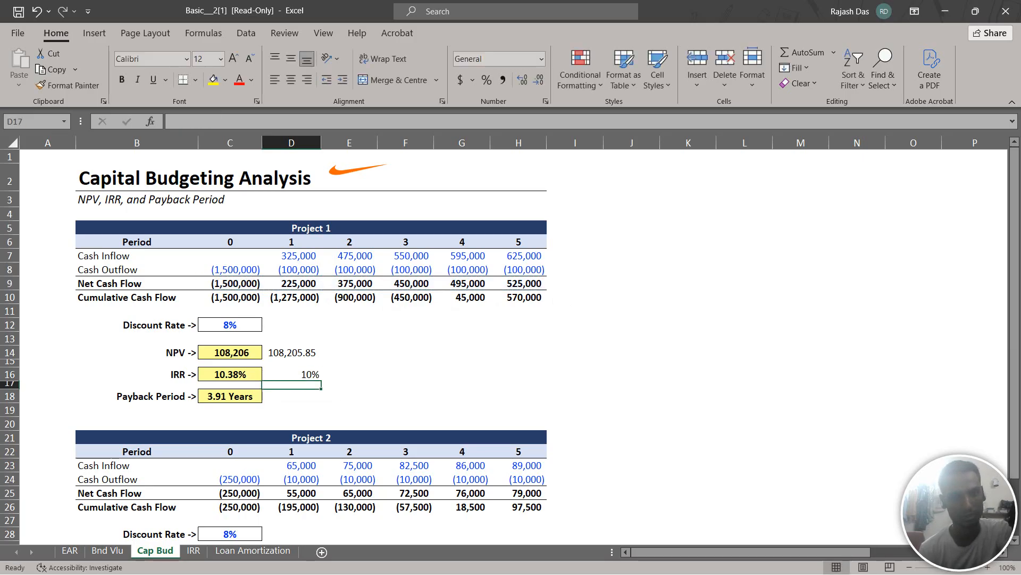
Format the IRR in D16 with two decimal places and select D18 beside Project 1's payback period
click(291, 374)
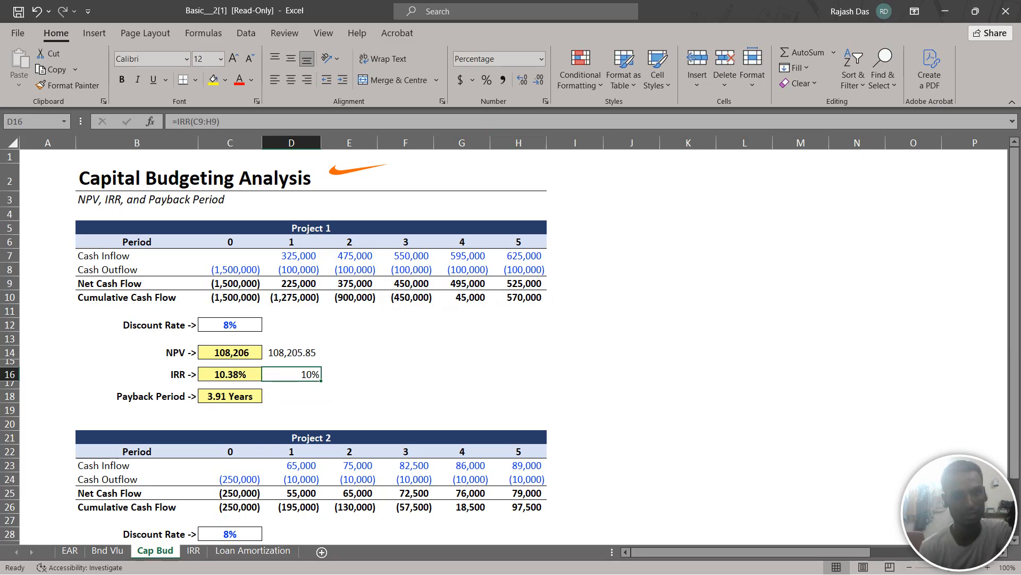
click(522, 80)
click(522, 79)
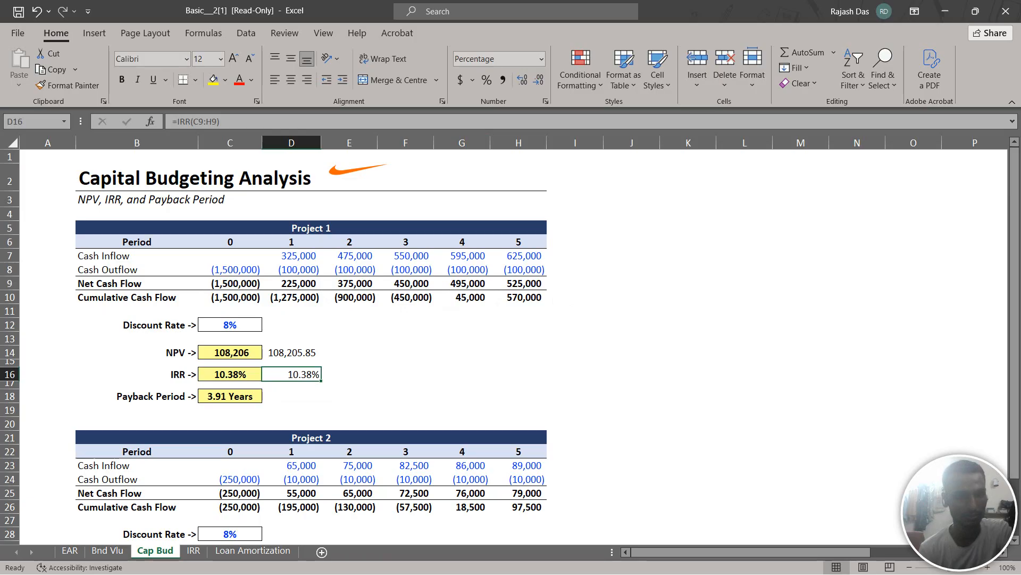
click(291, 395)
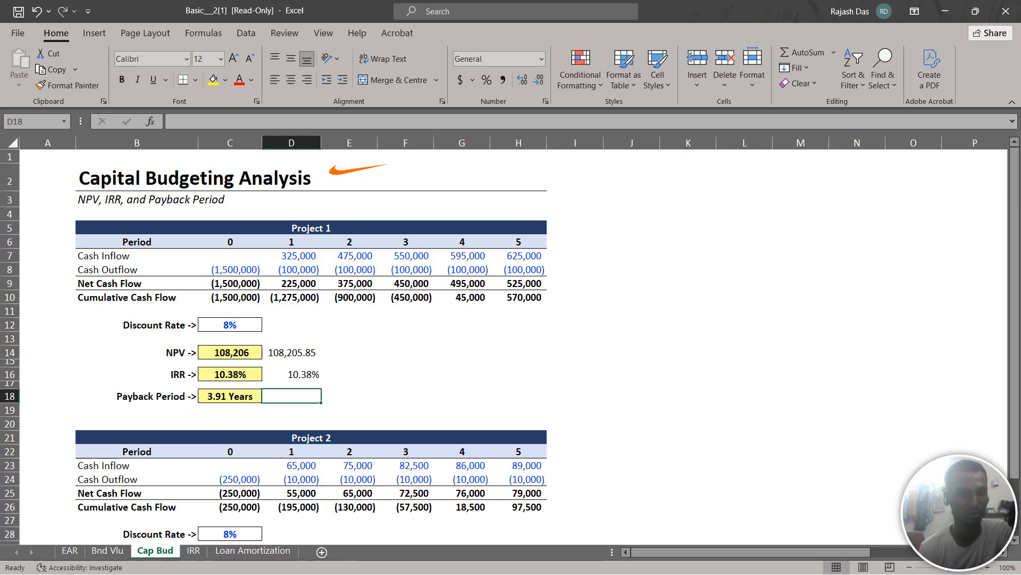
text(=)
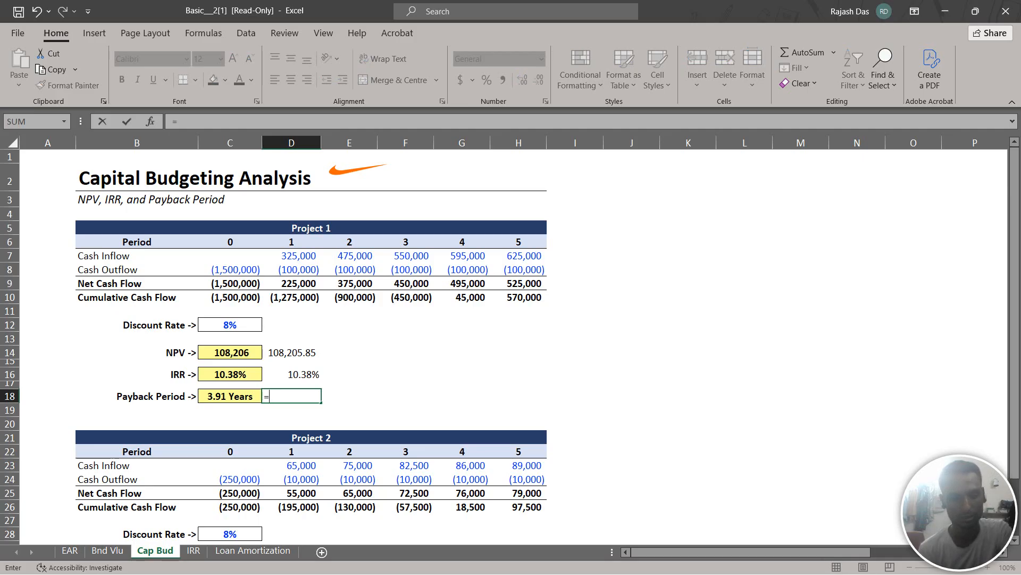
text(3)
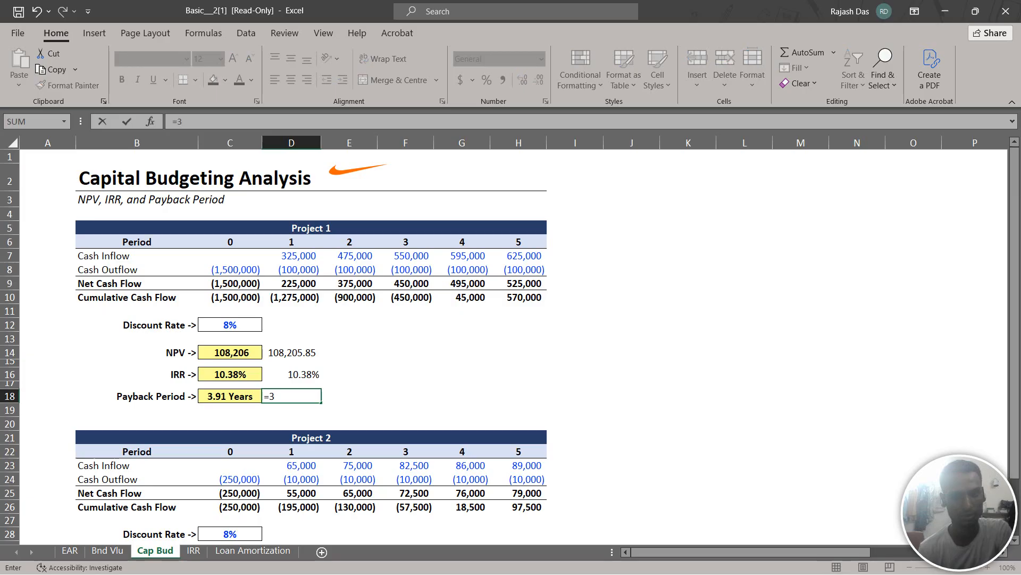
key(Escape)
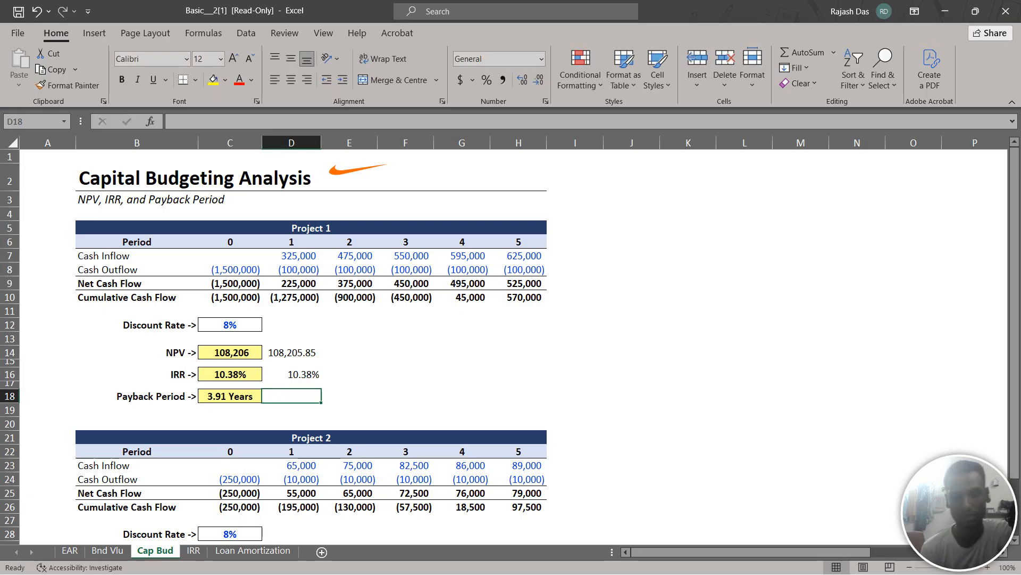
Calculate Project 1's payback period in D18 with the formula =3+(-F10/G9)
text(=3)
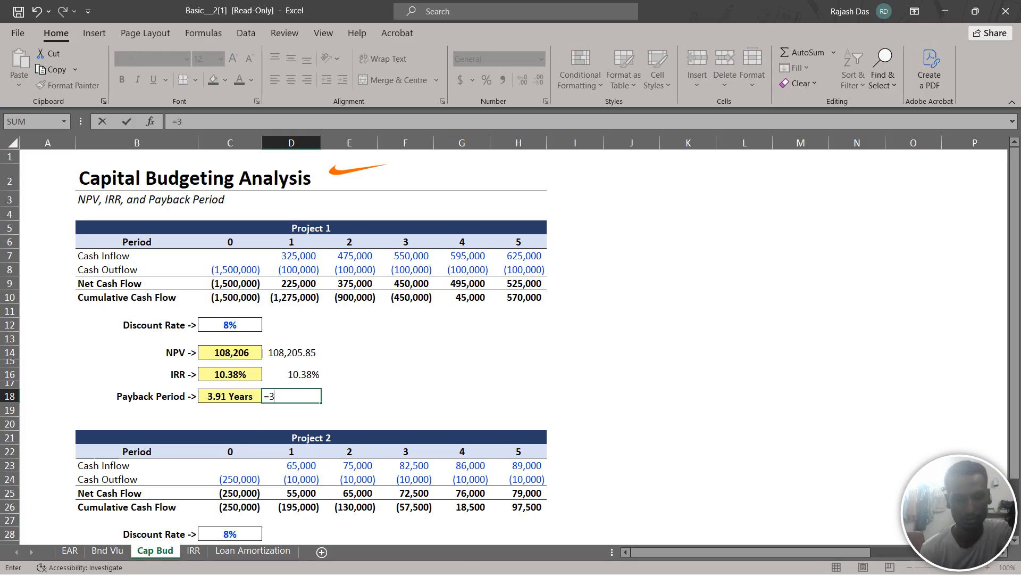
text(+)
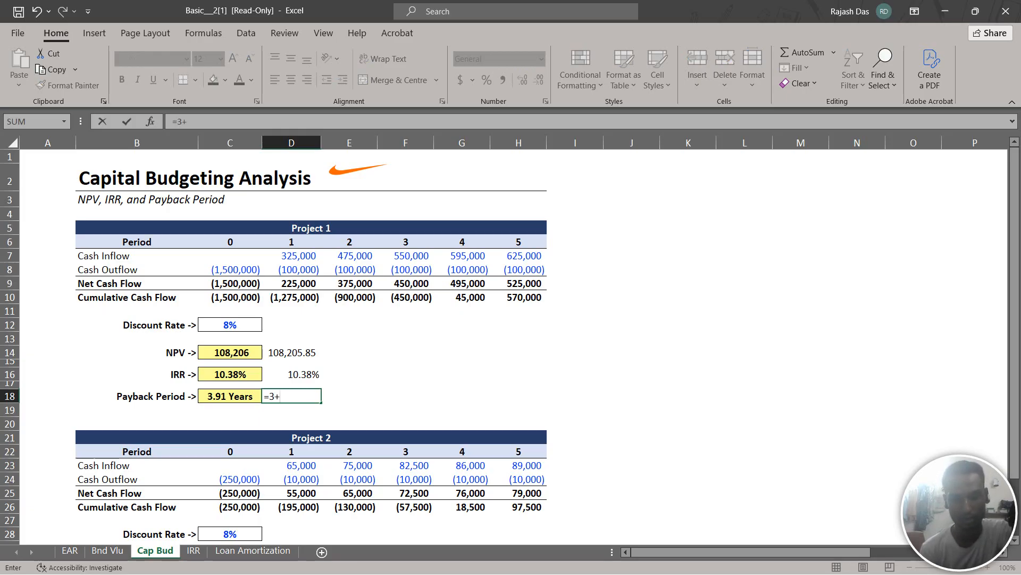
text(()
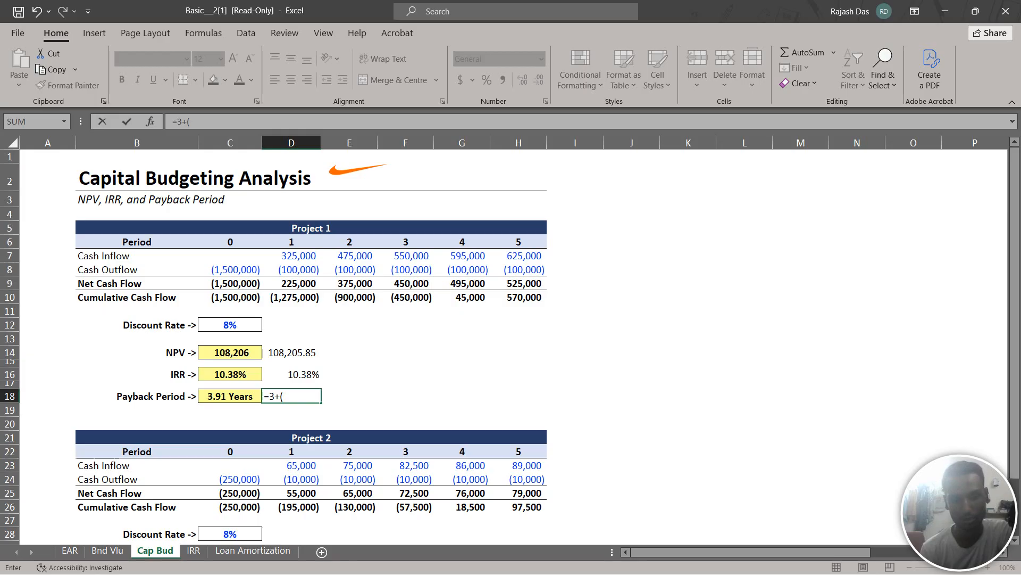
text(-)
click(405, 297)
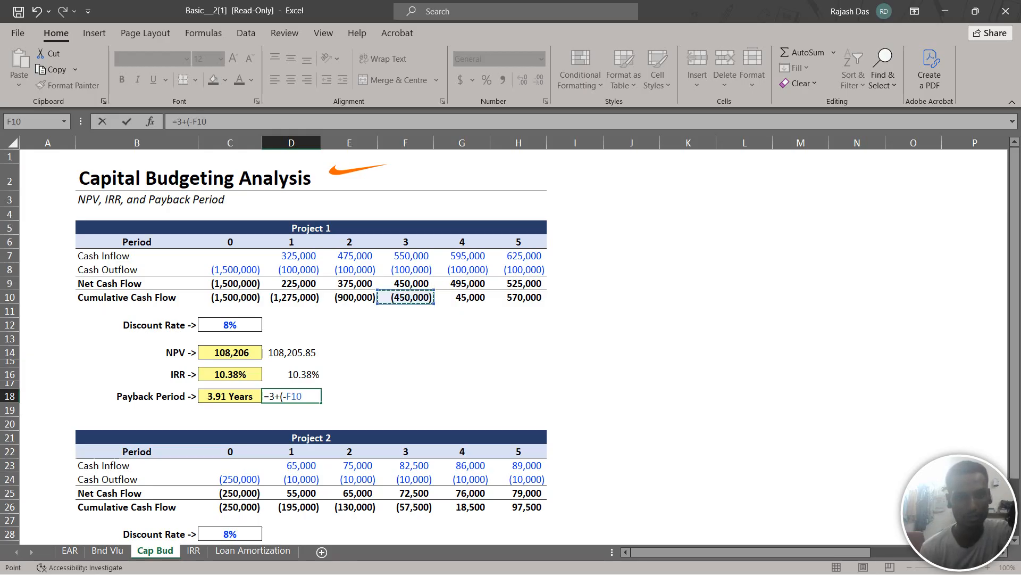
text(/)
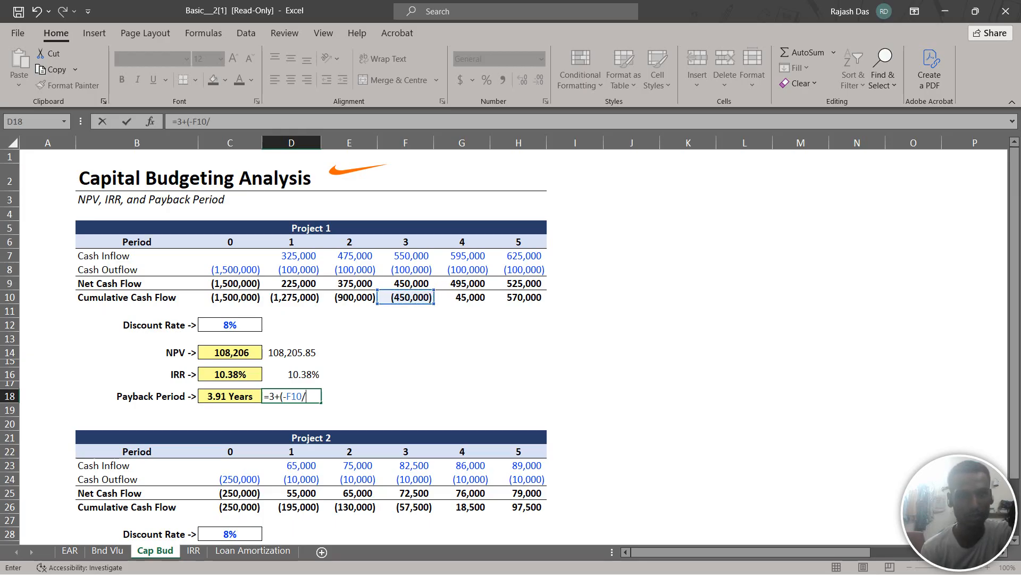
click(462, 283)
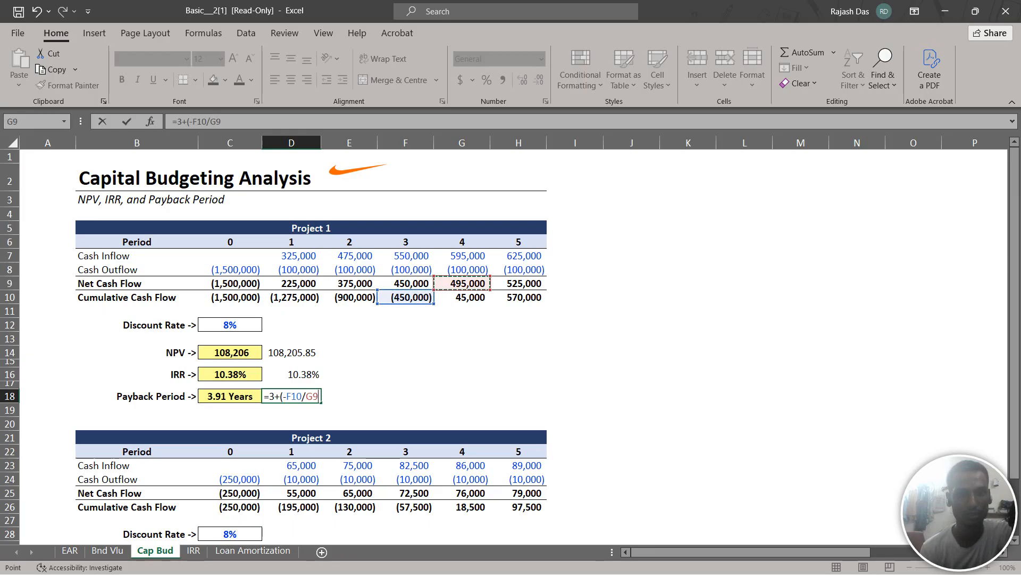
text())
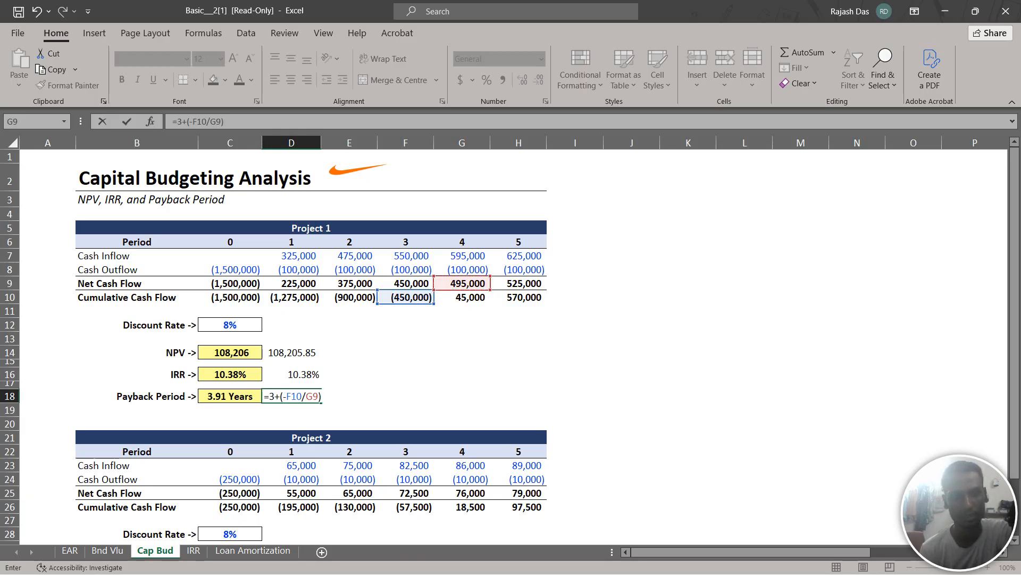
key(Return)
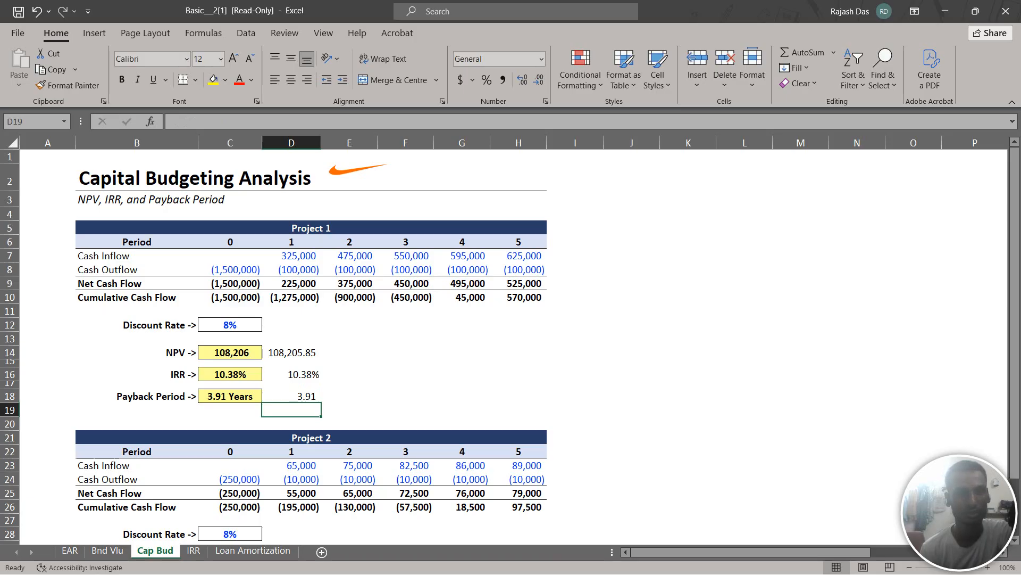
Try the Short Date number format on Project 1's payback period in D18
click(291, 397)
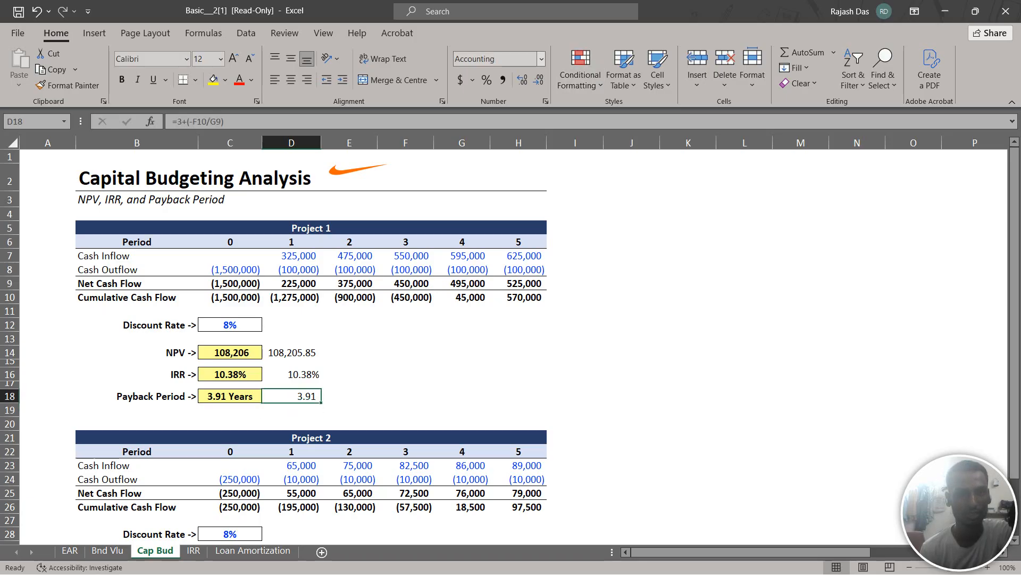
click(541, 59)
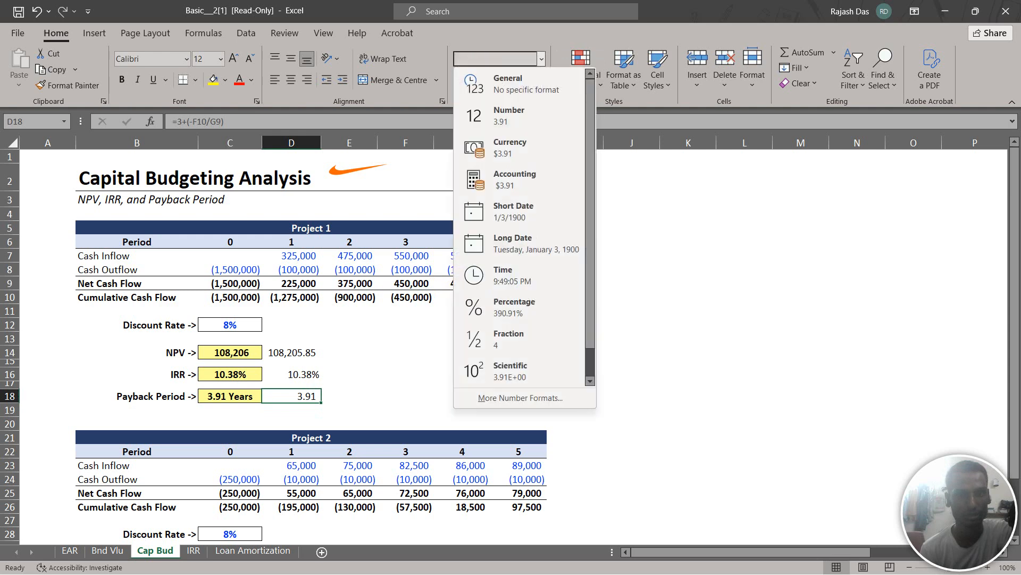
key(Down)
key(Down)
key(Down)
key(Down)
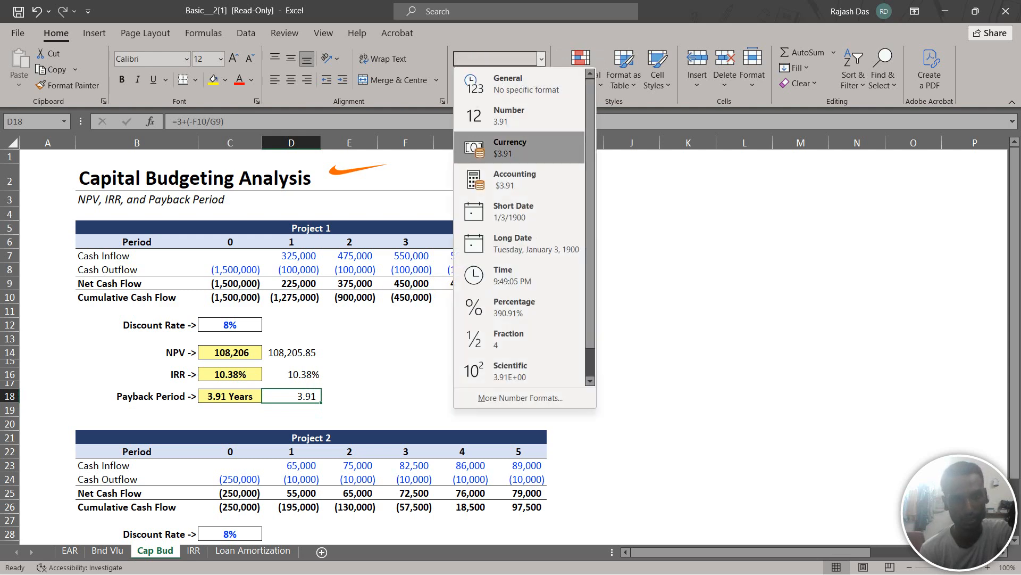
key(Down)
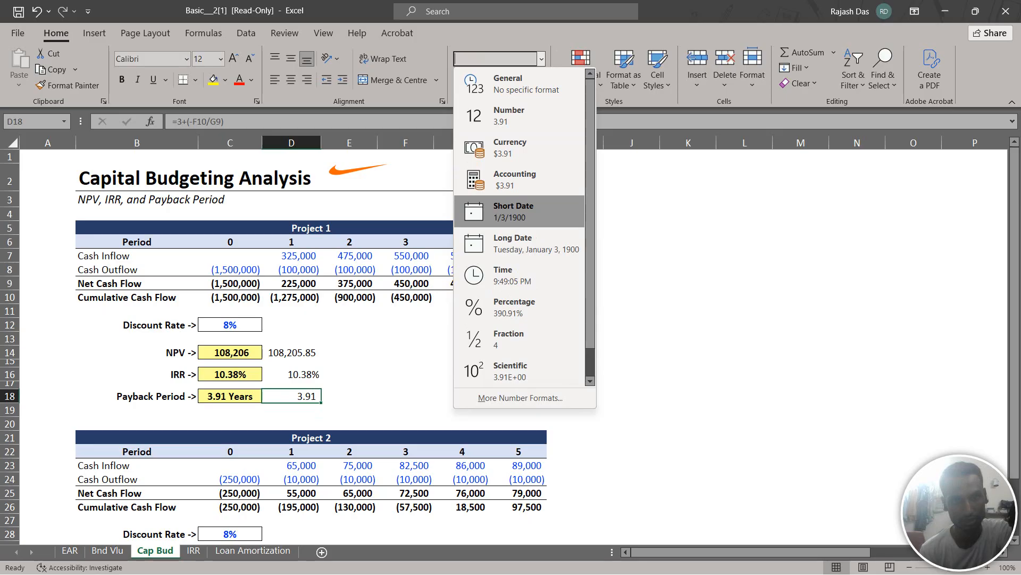
key(Return)
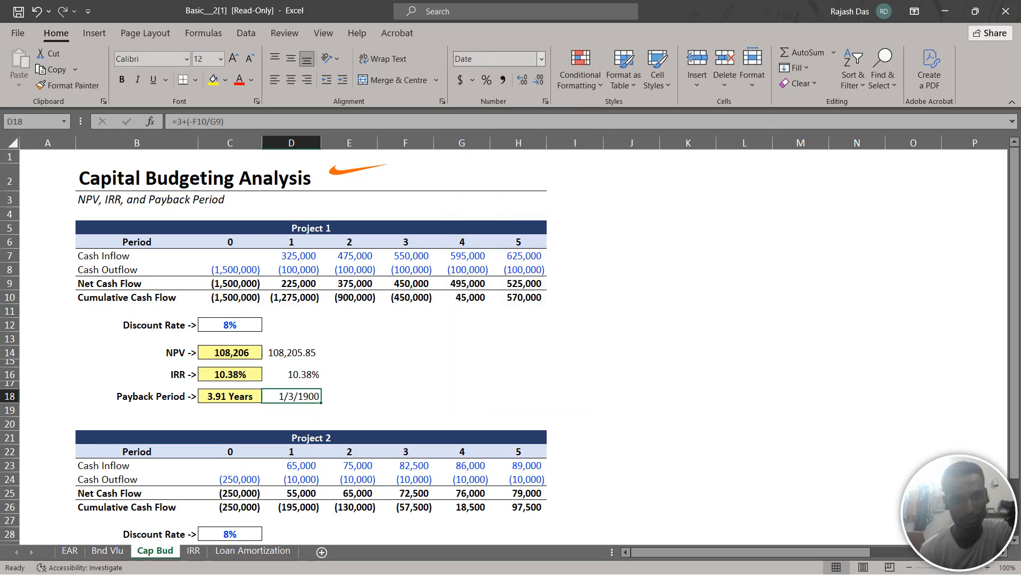
Switch Project 1's payback period in D18 back to the General number format
click(495, 59)
click(541, 59)
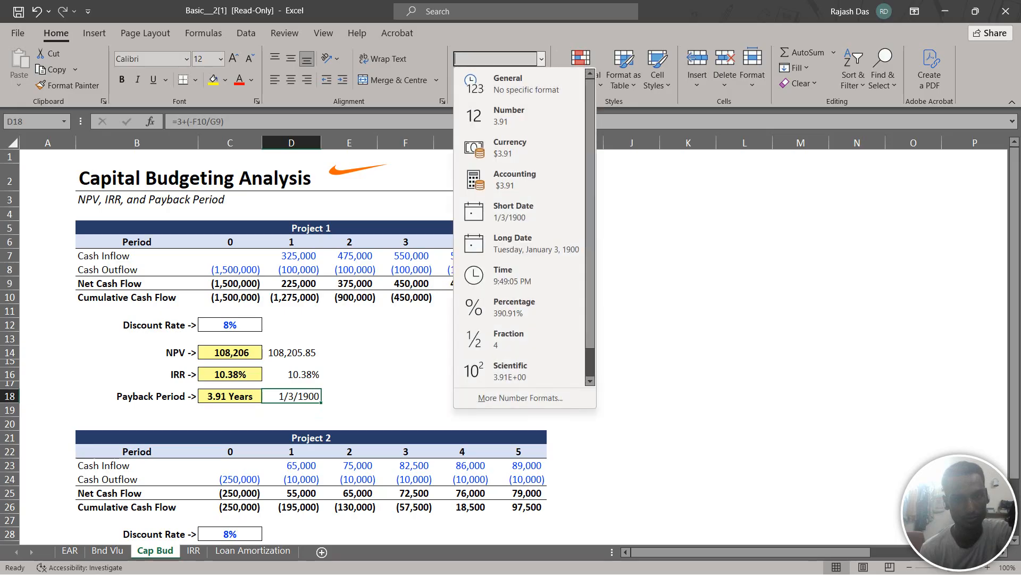
key(Down)
key(Down)
key(Down)
key(Down)
key(Down)
key(Down)
key(Down)
key(Down)
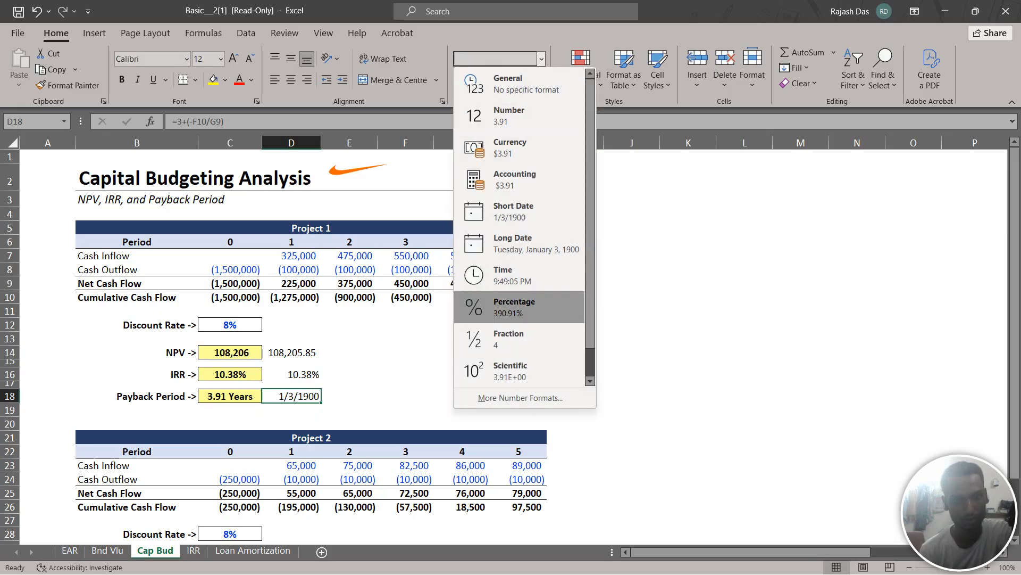
key(Up)
key(Up)
key(Up)
key(Up)
key(Up)
key(Up)
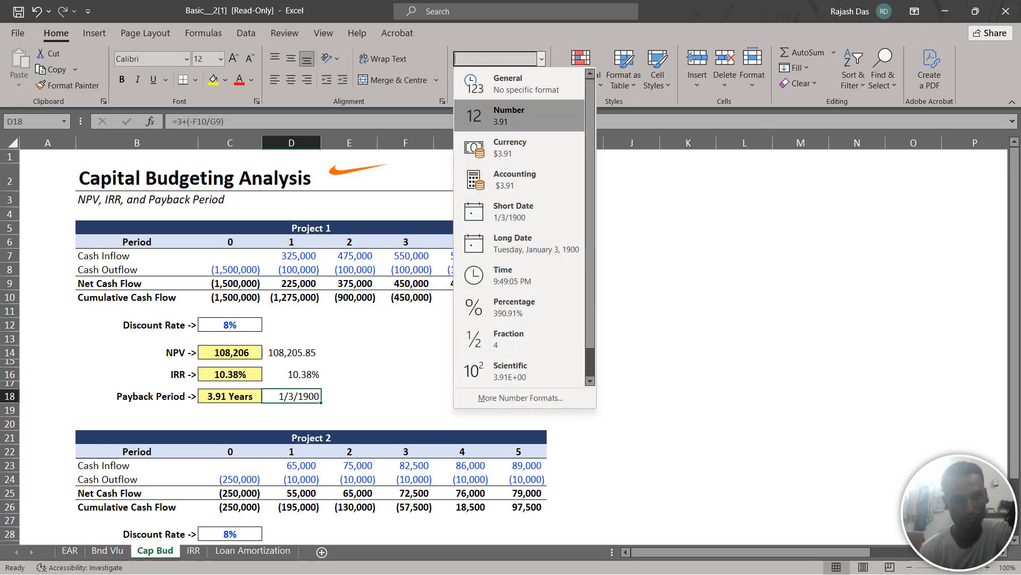
key(Up)
key(Return)
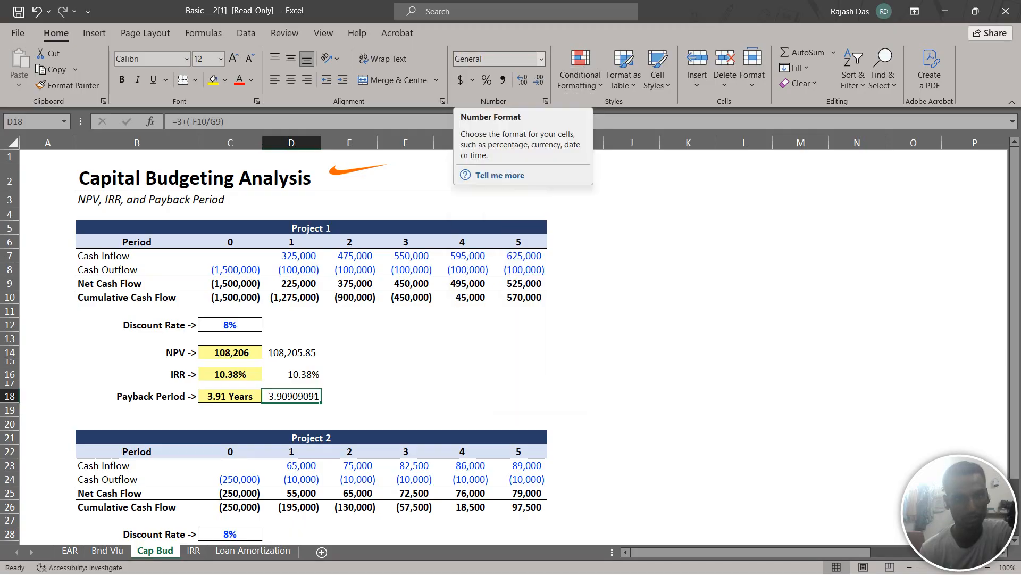
Apply the Number format to Project 1's payback period in D18
click(541, 59)
key(Down)
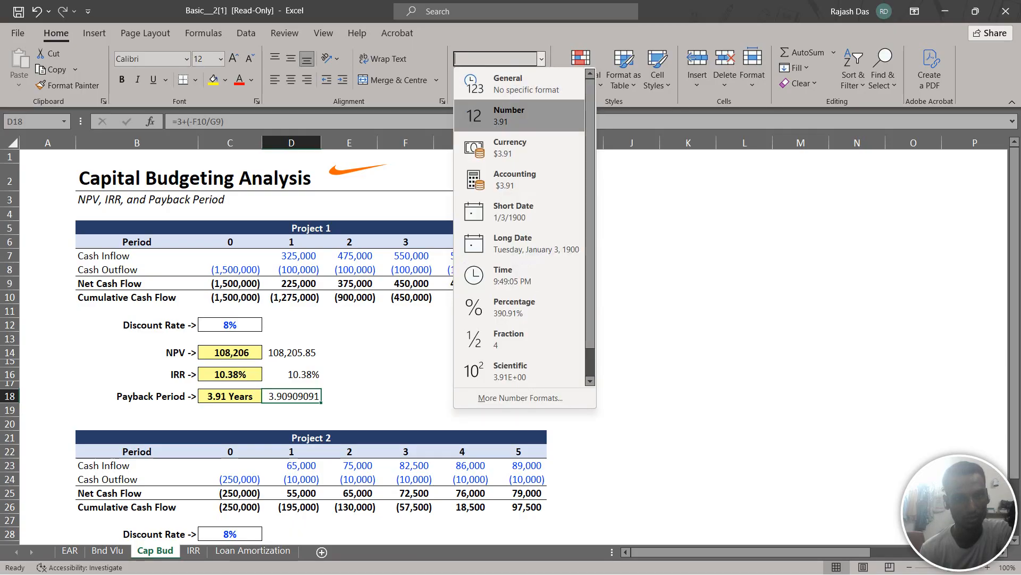
key(Return)
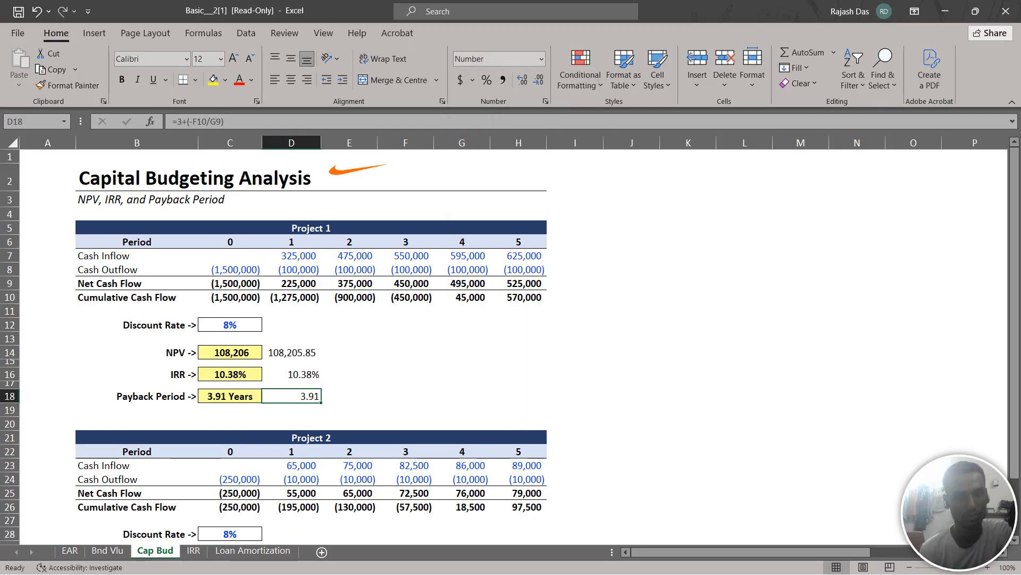
click(472, 80)
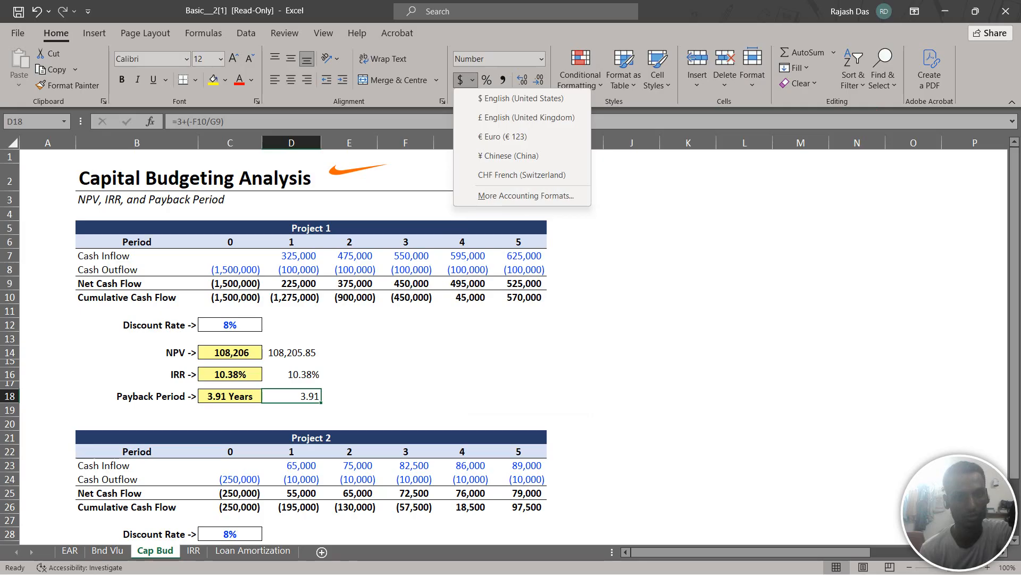
key(Escape)
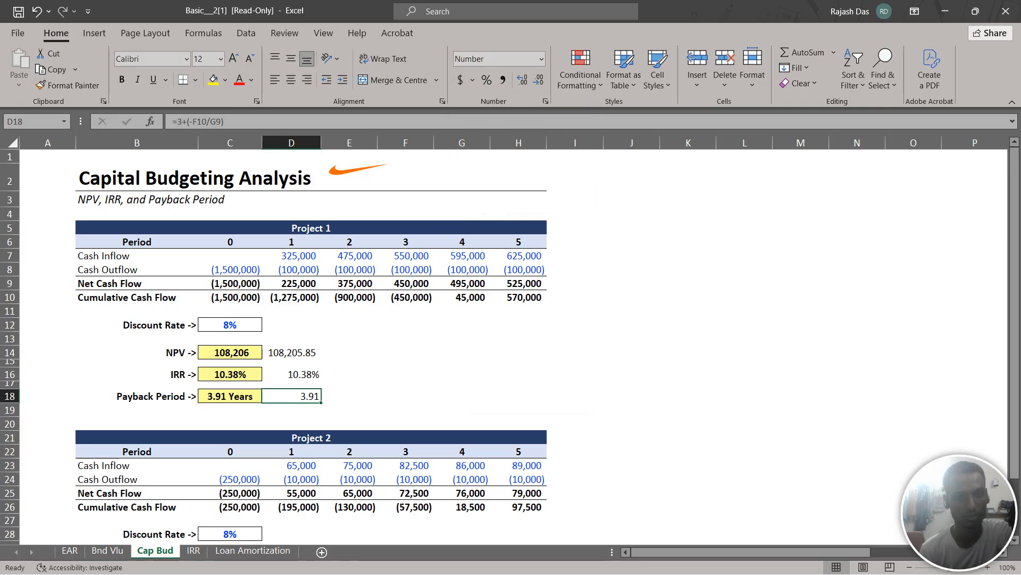
Start an NPV formula in D30 beside Project 2's NPV, using discount rate C28 as the rate
scroll(510, 346, down, 3)
scroll(511, 346, down, 2)
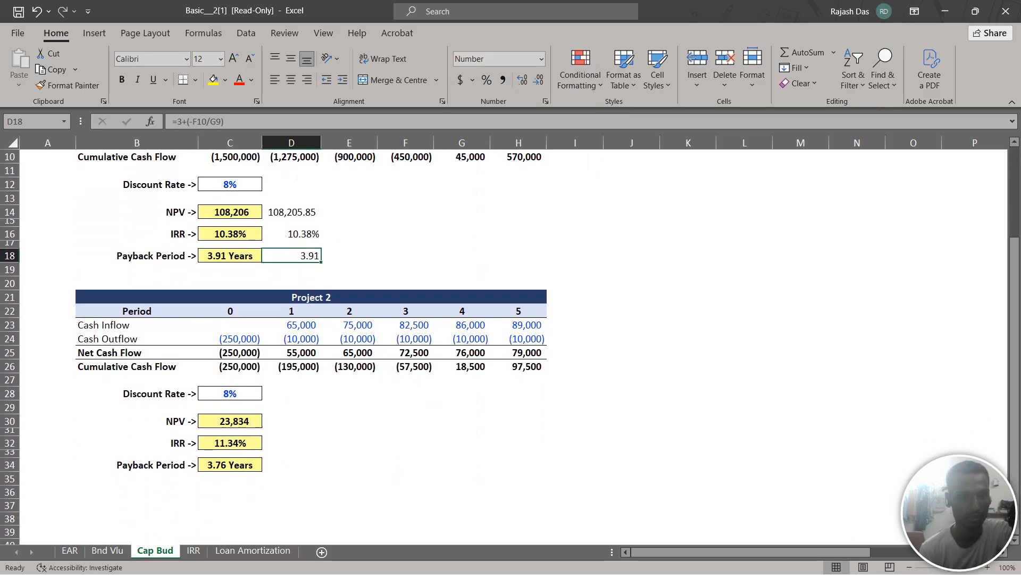
click(292, 380)
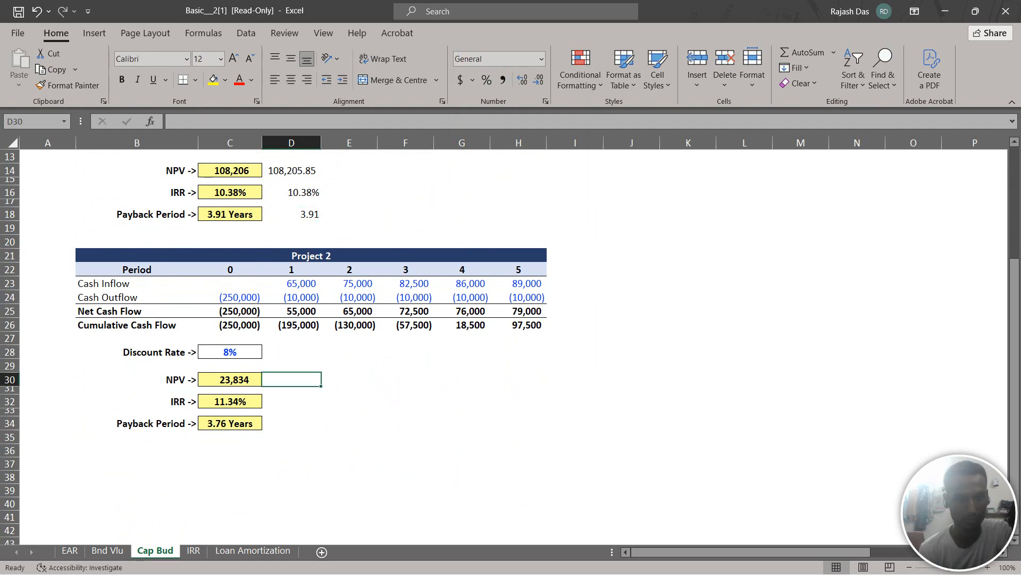
text(=)
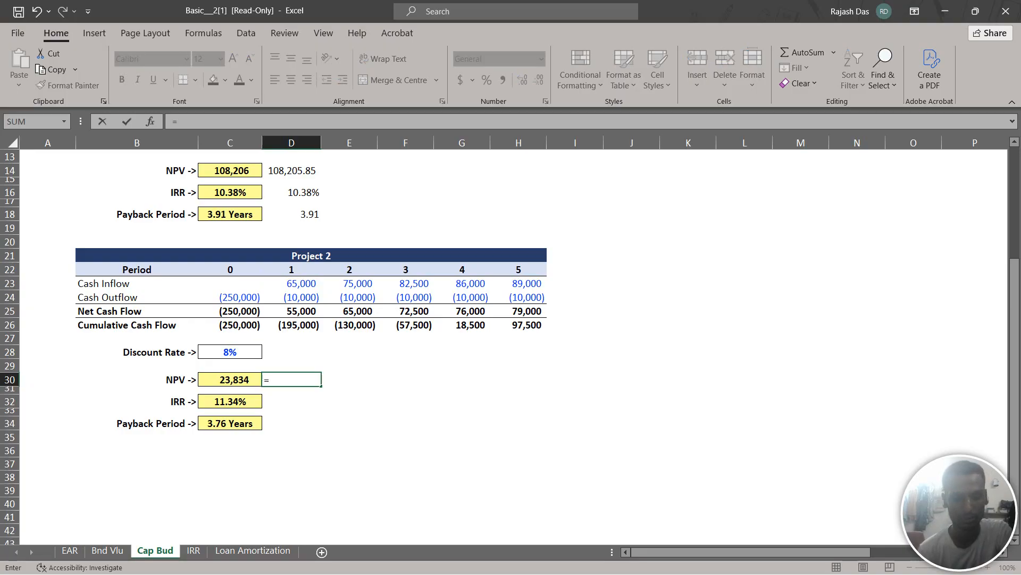
text(np)
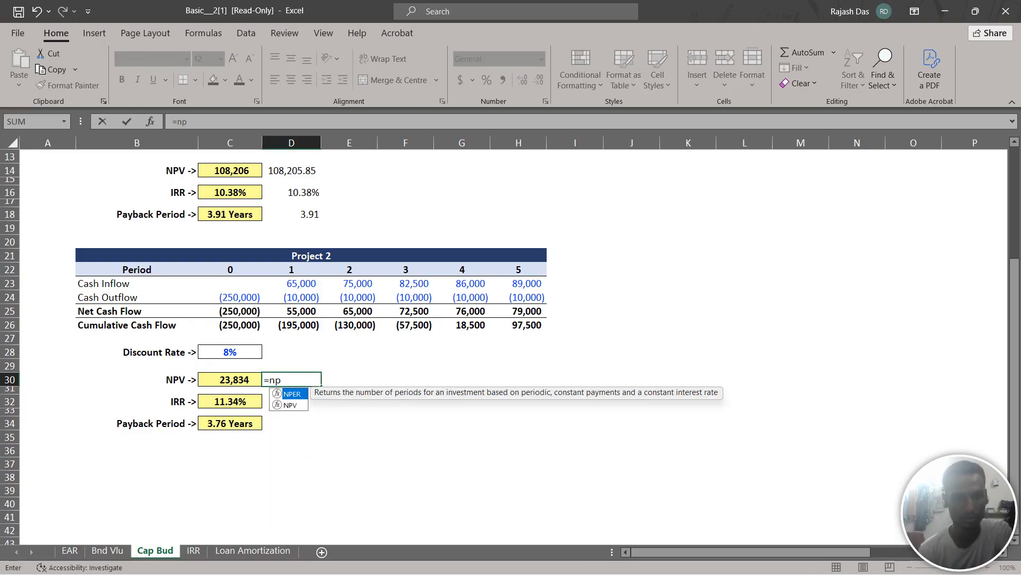
key(Down)
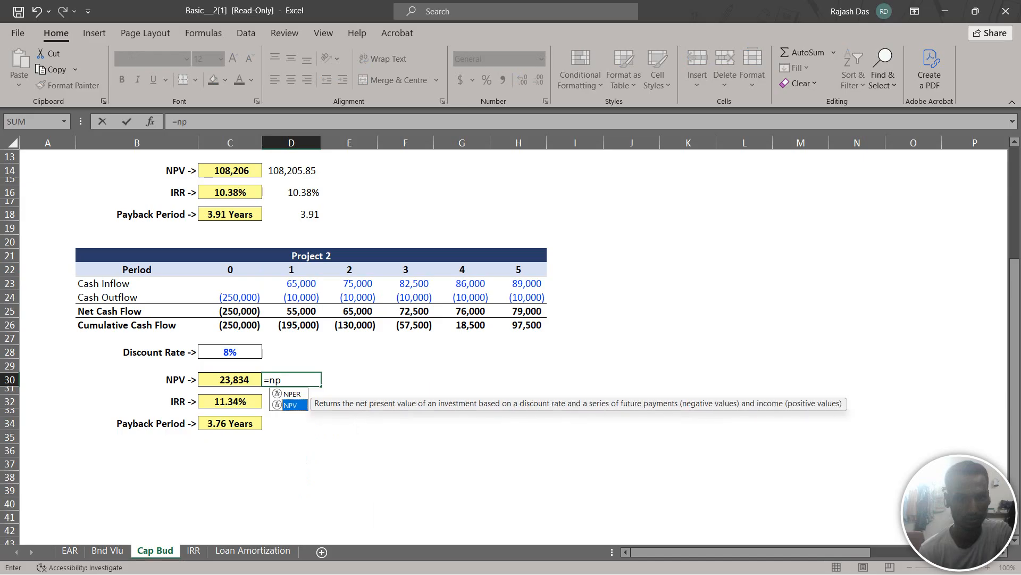
key(Tab)
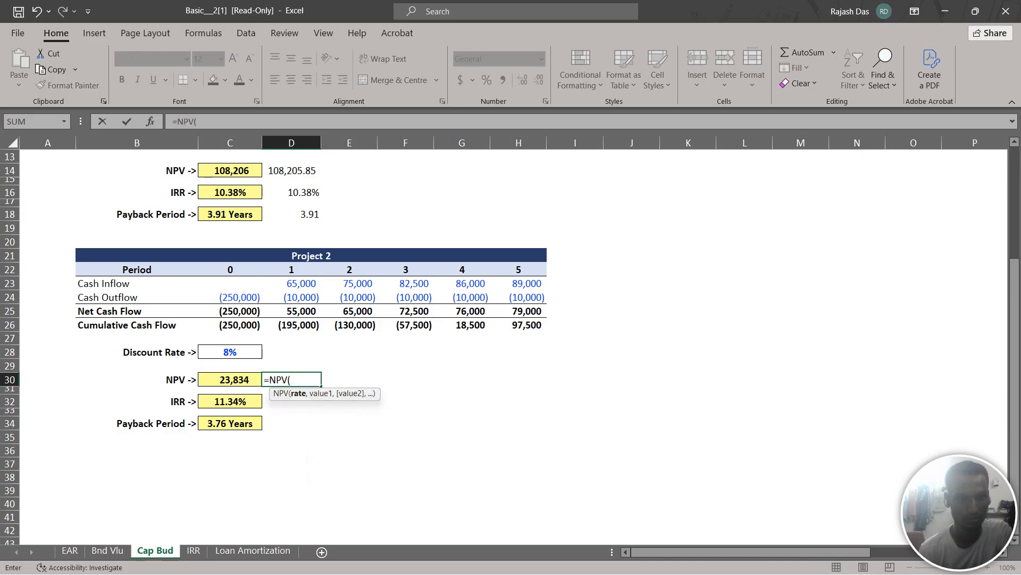
click(230, 352)
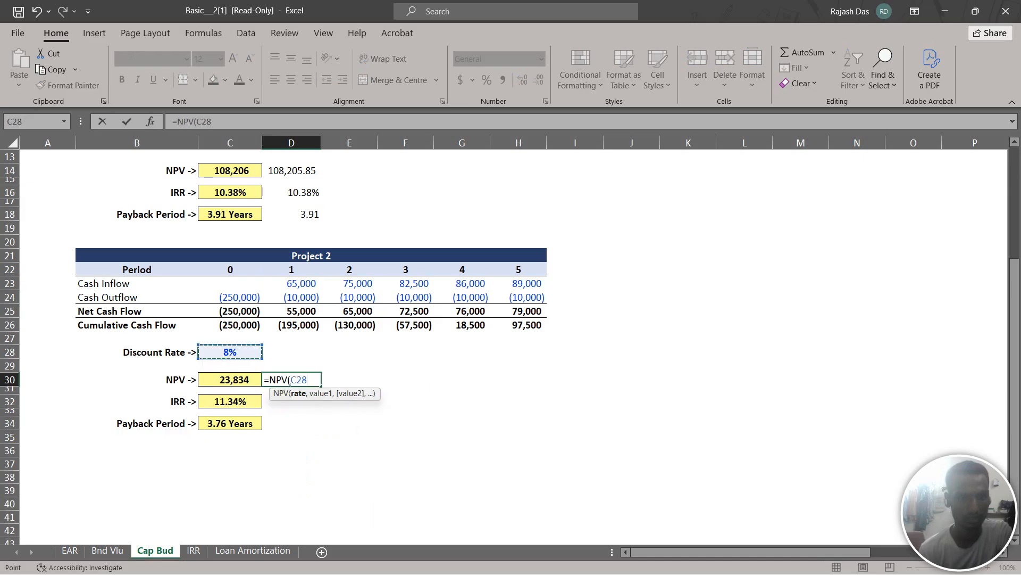
text(,)
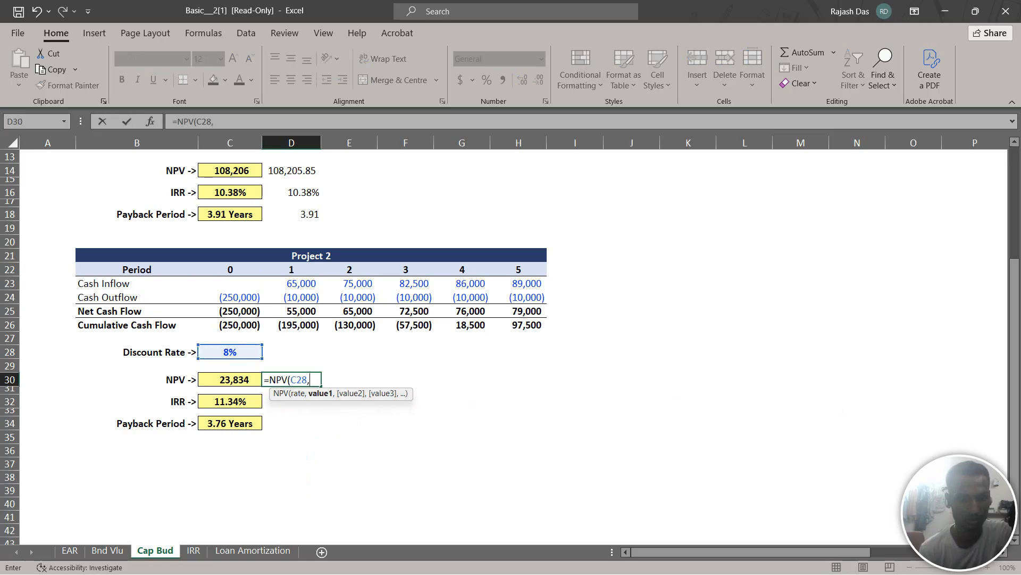
Complete the D30 formula with net cash flows D25:H25 as the values plus the period 0 net cash flow C25, and enter it
drag(291, 311, 534, 313)
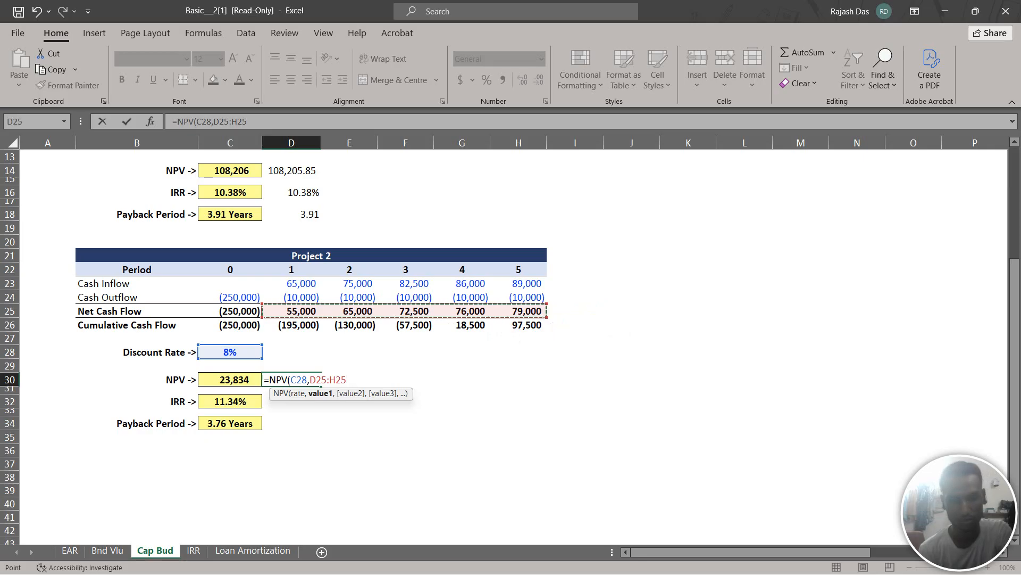
text())
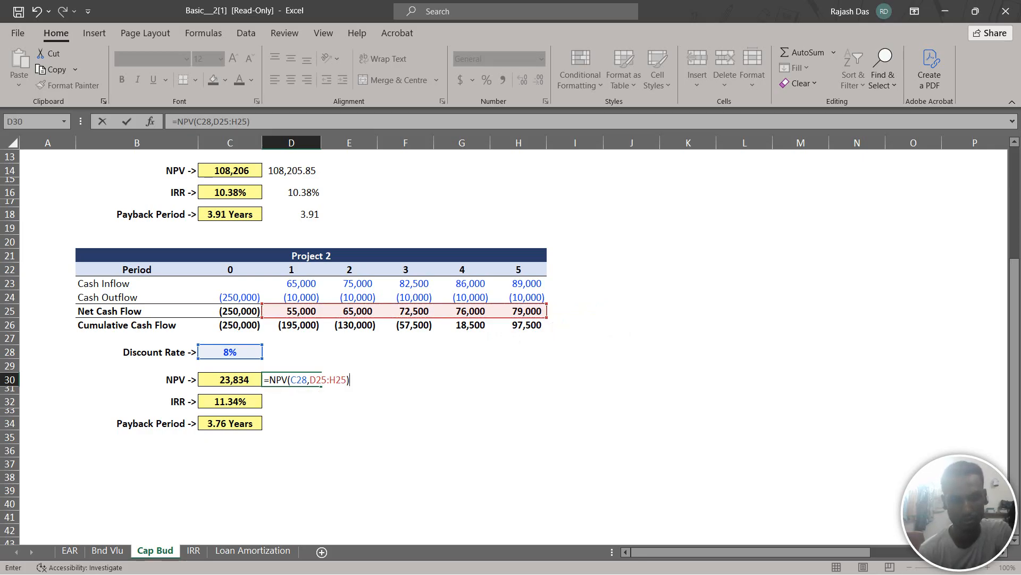
text(=)
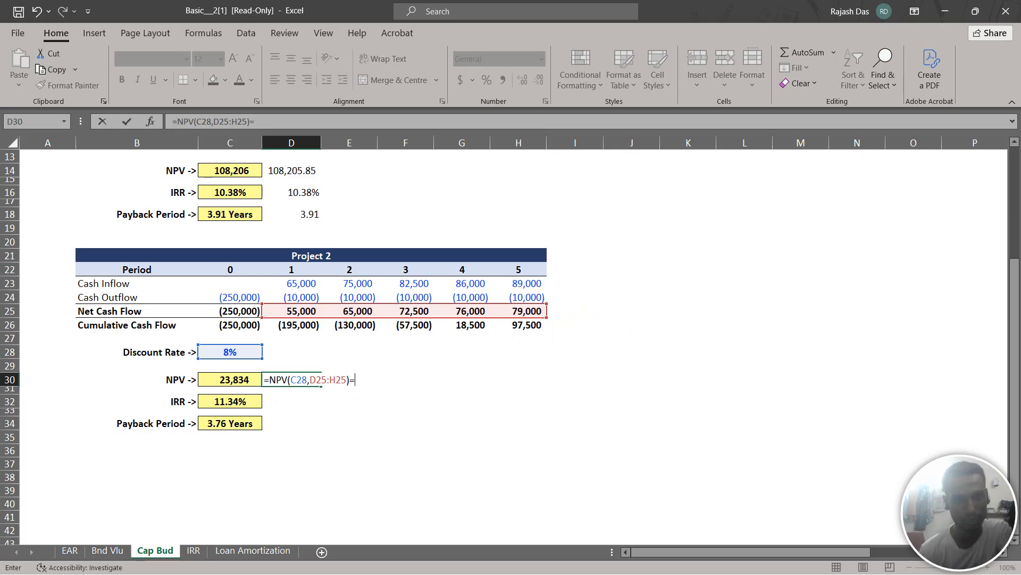
key(BackSpace)
text(+)
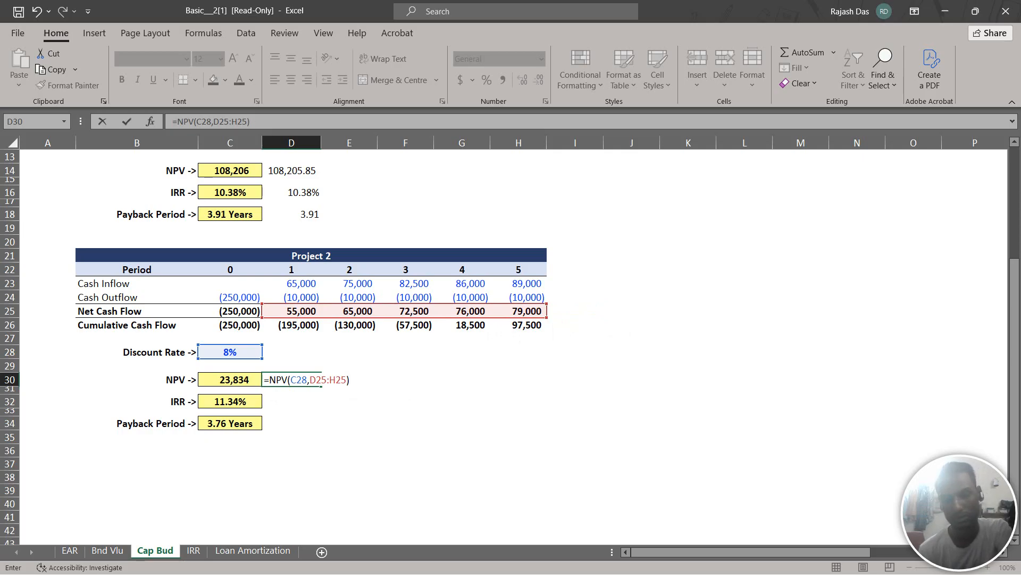
click(229, 312)
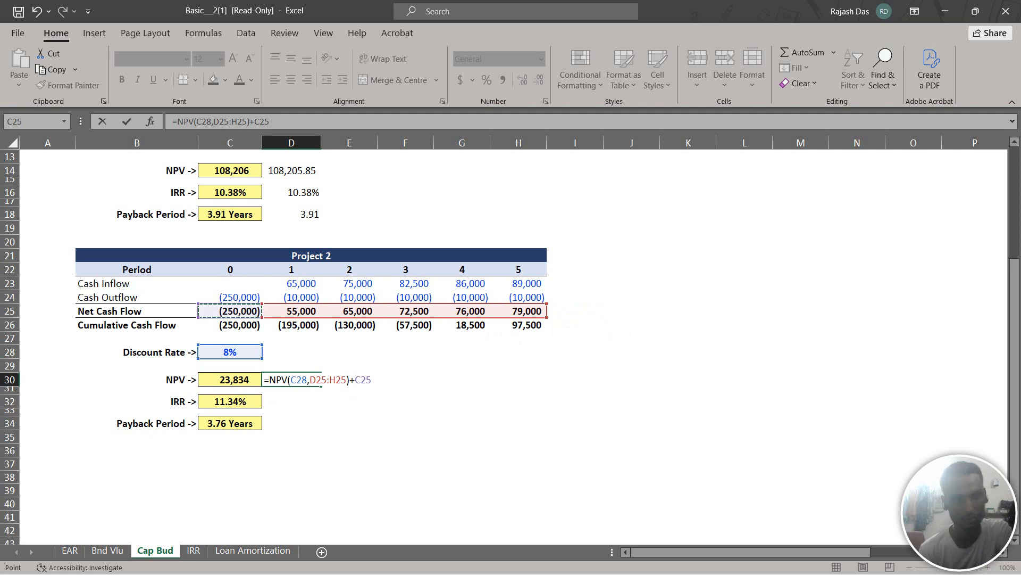
key(Return)
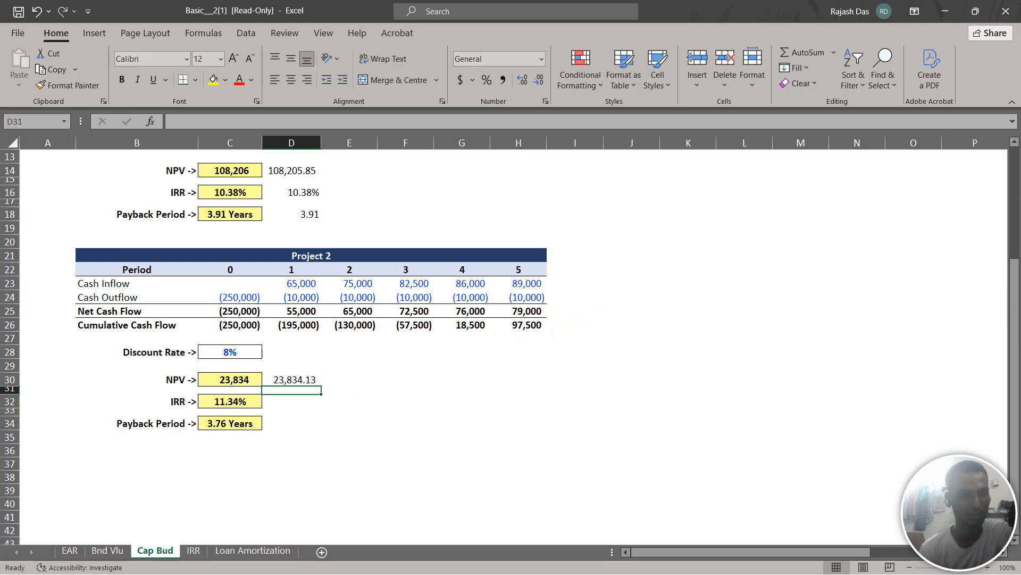
Calculate Project 2's internal rate of return in D32 with the IRR function over net cash flows C25:H25
key(Down)
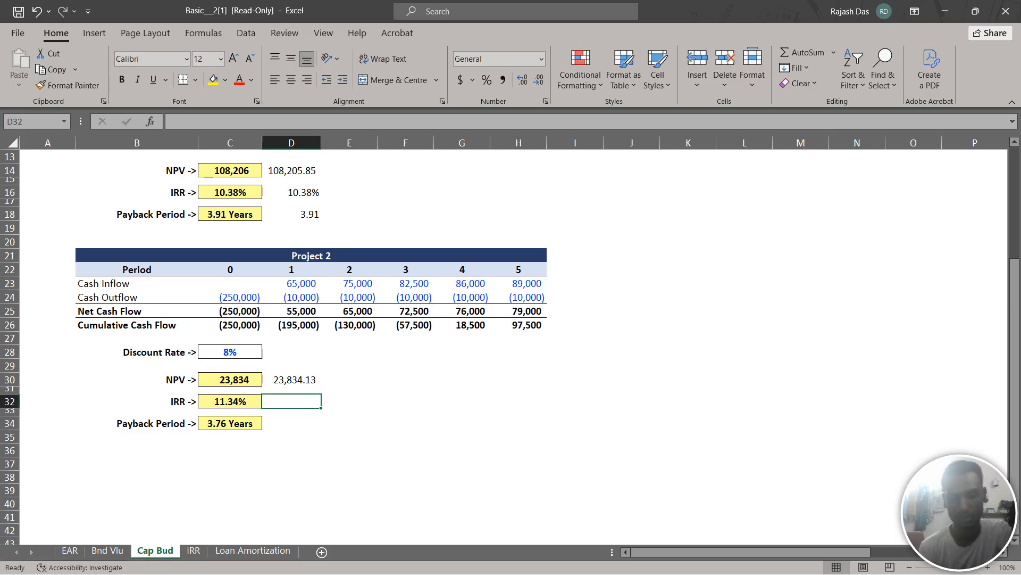
text(=irr)
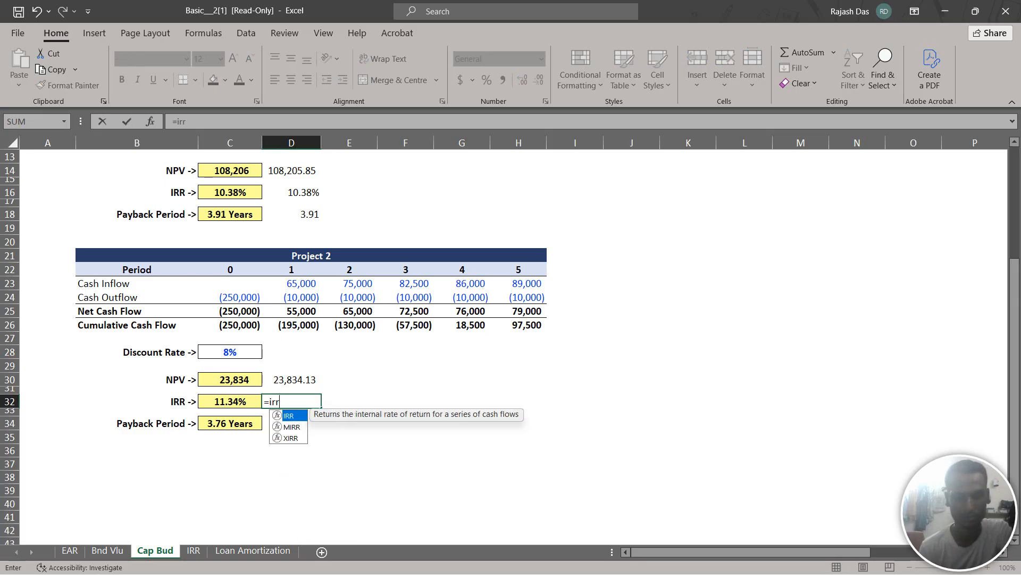
text(()
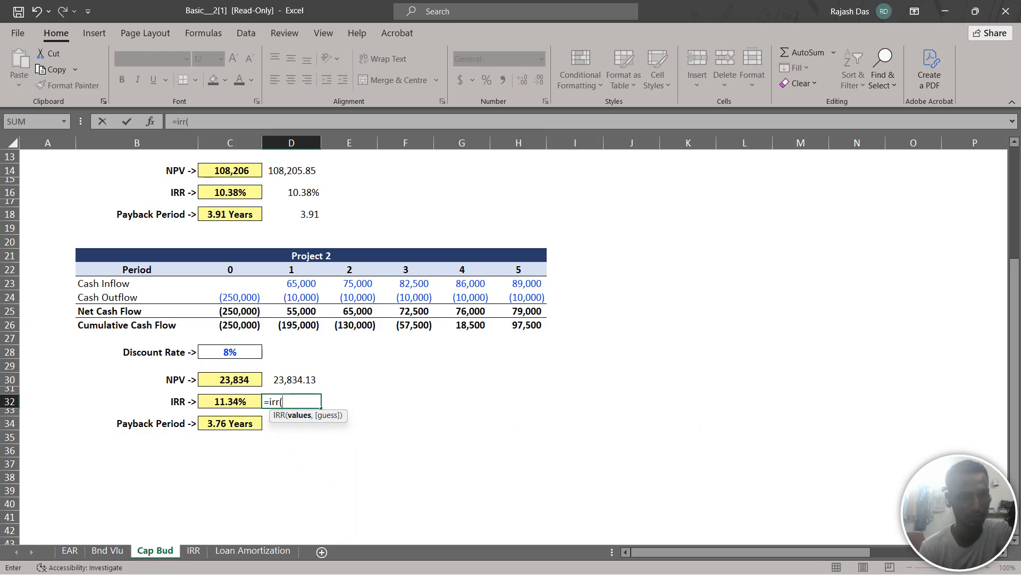
drag(229, 311, 541, 314)
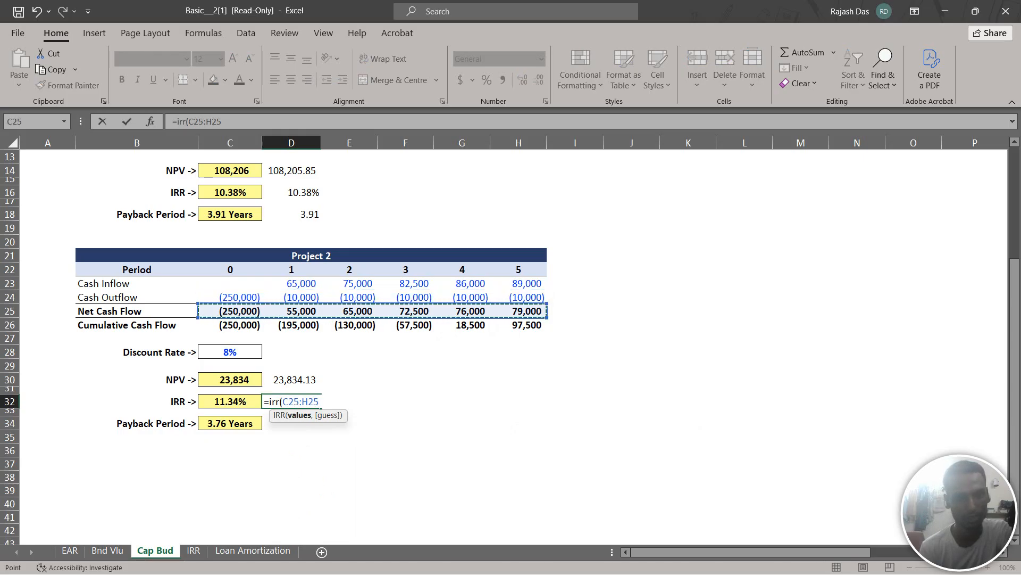
text())
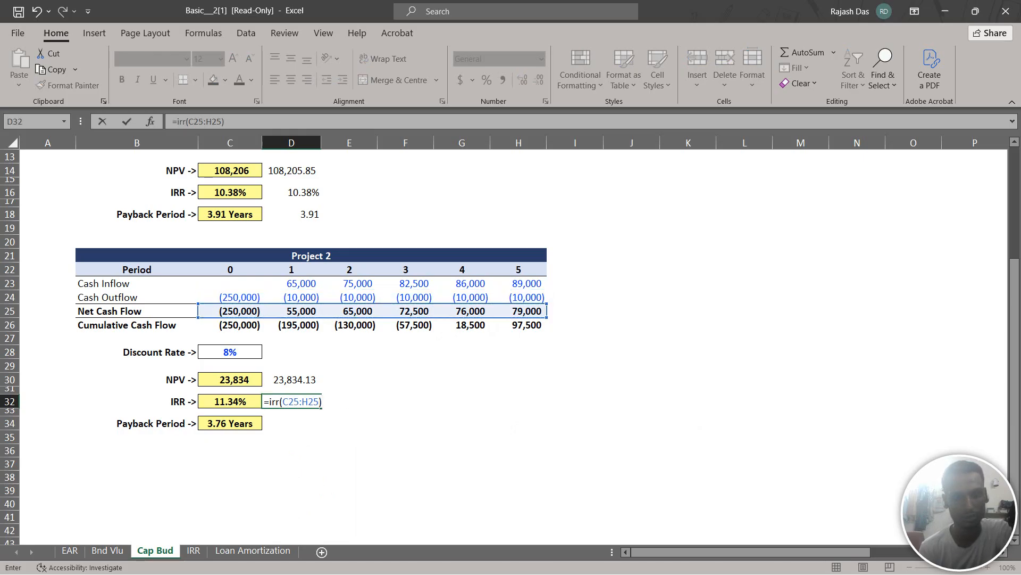
key(Return)
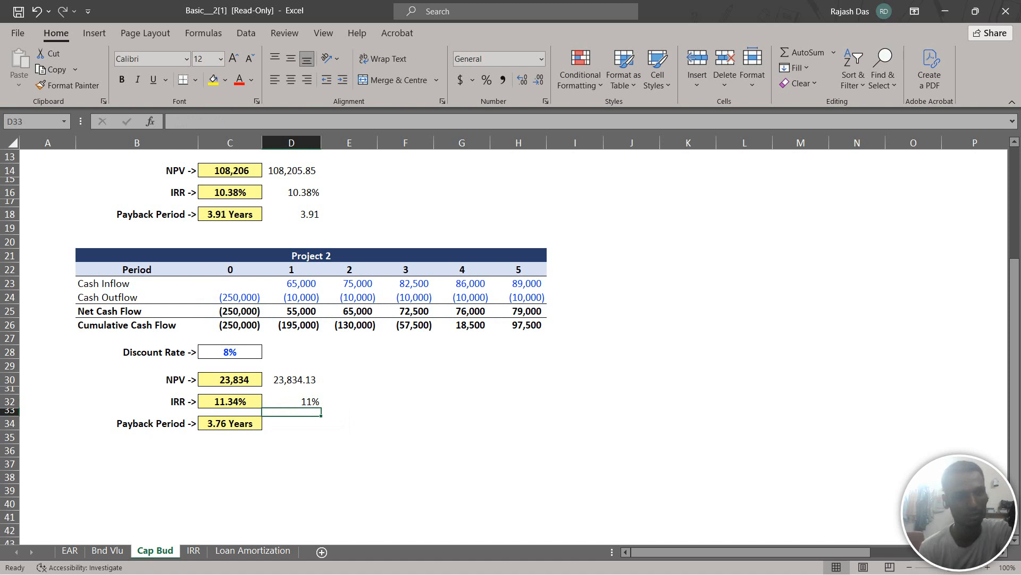
Format Project 2's IRR in D32 with two decimal places
key(Up)
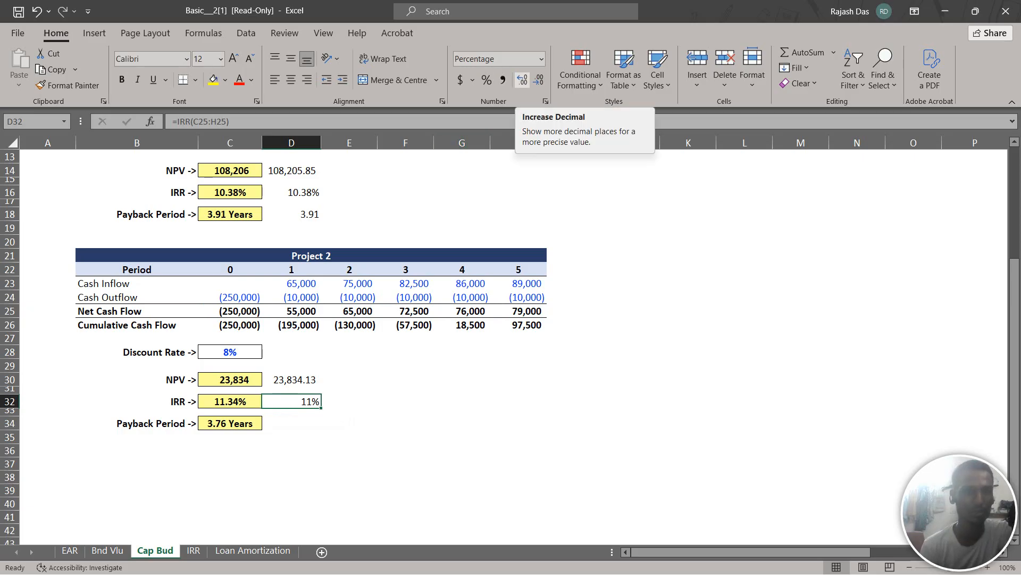
click(522, 80)
click(523, 80)
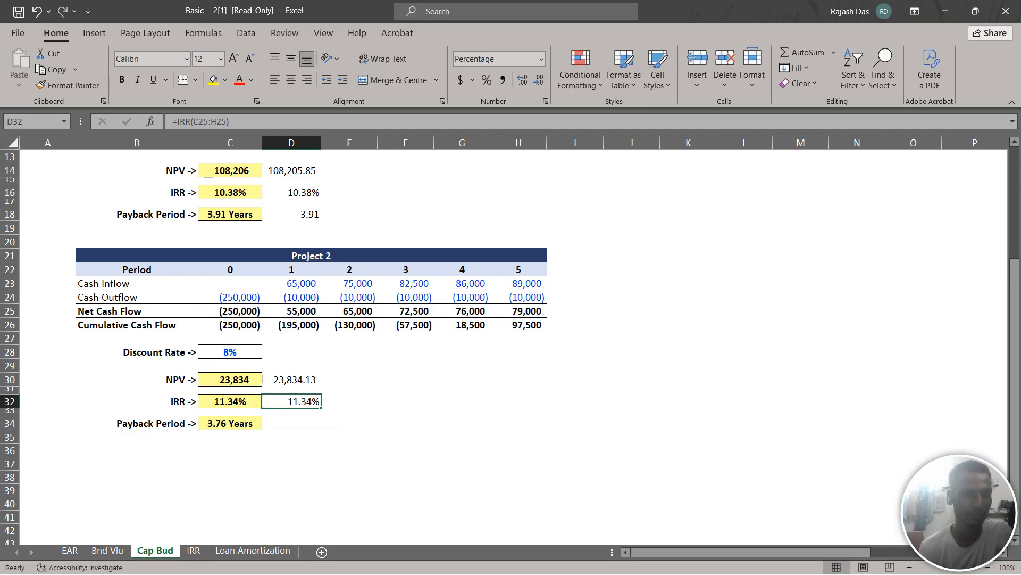
Calculate Project 2's payback period in D34 as 3 plus the negated cumulative cash flow F26 divided by net cash flow G25
click(291, 423)
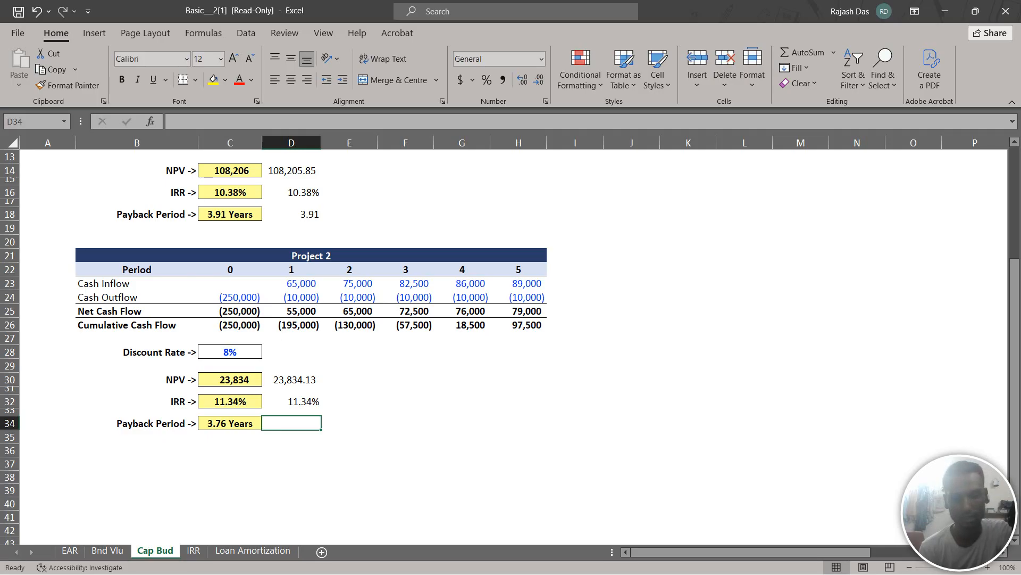
text(=)
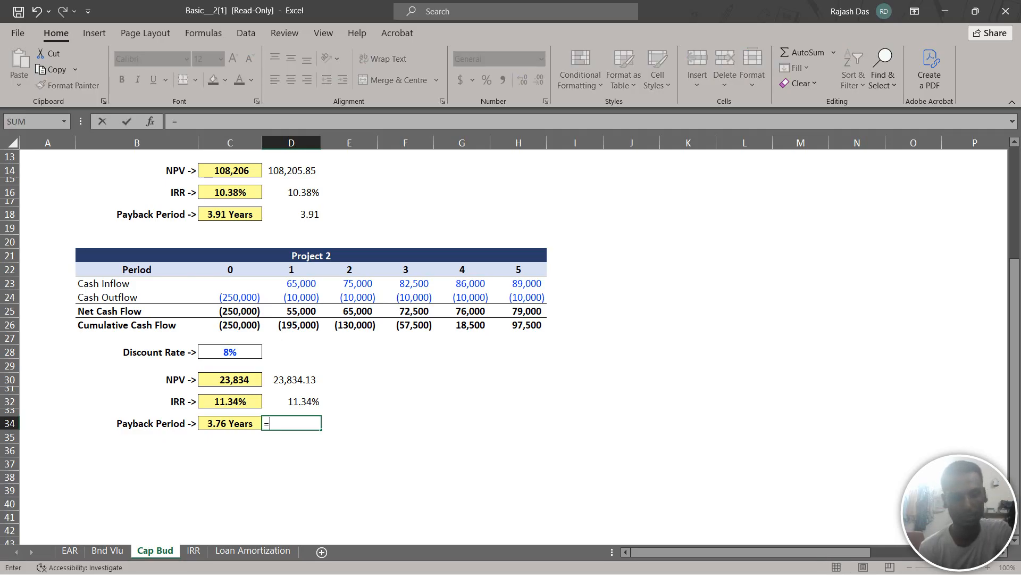
text(3=)
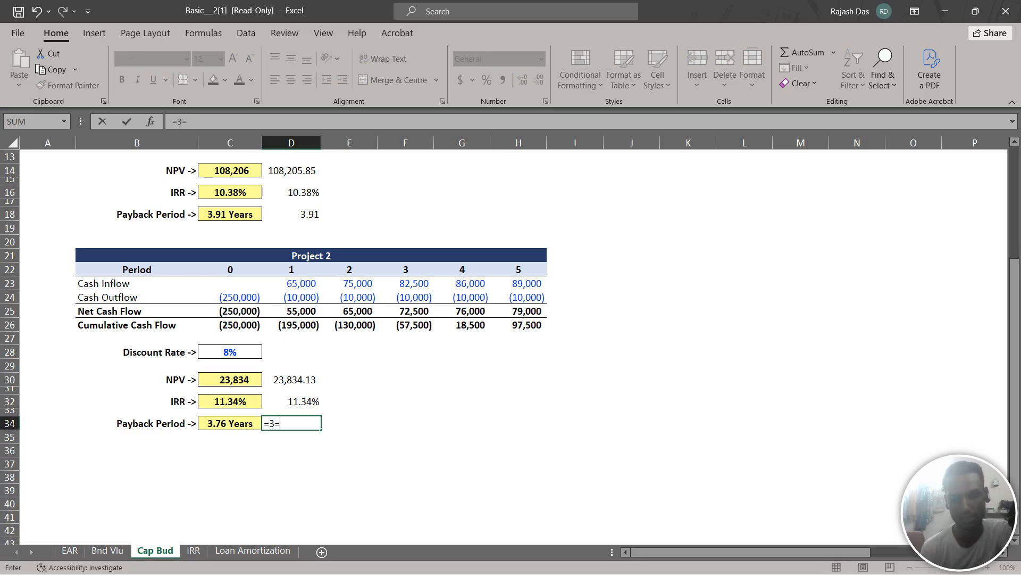
key(BackSpace)
text(+)
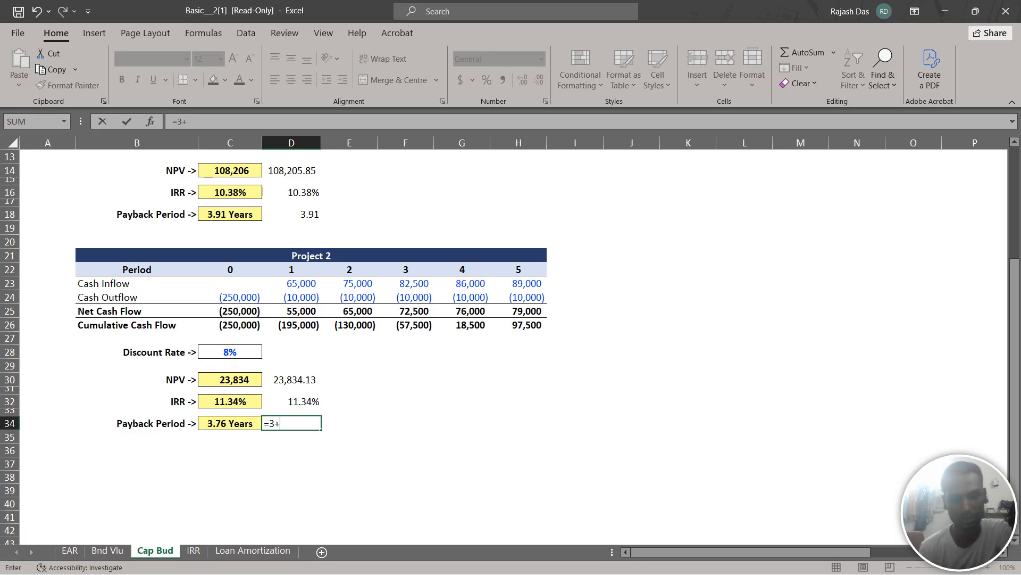
text(()
text(-)
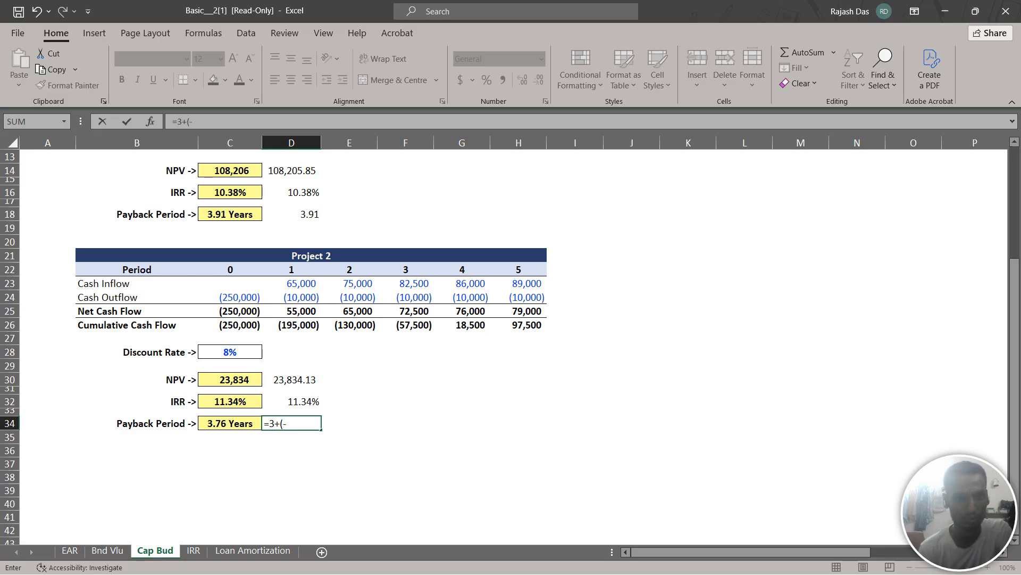
click(406, 325)
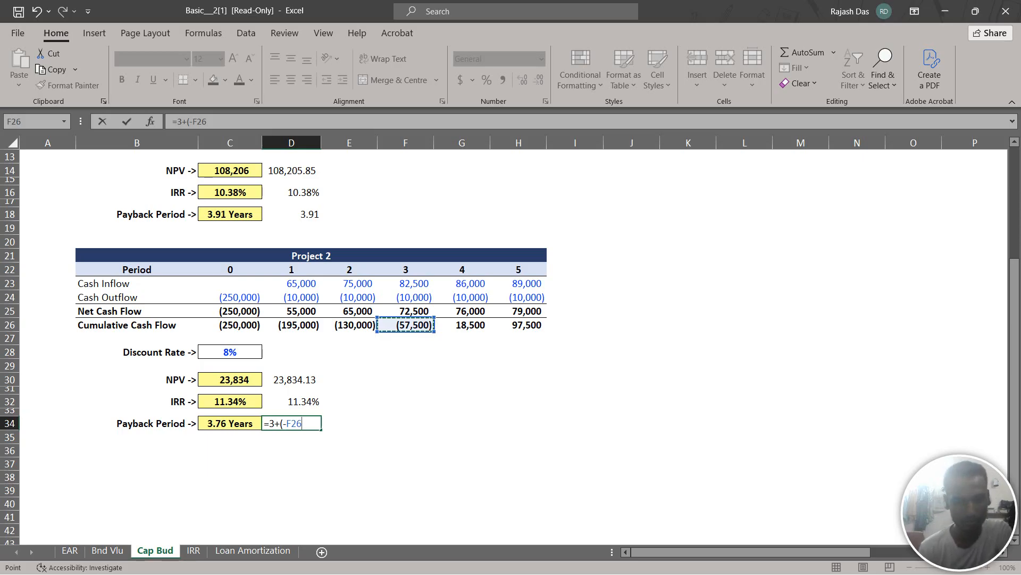
text(/)
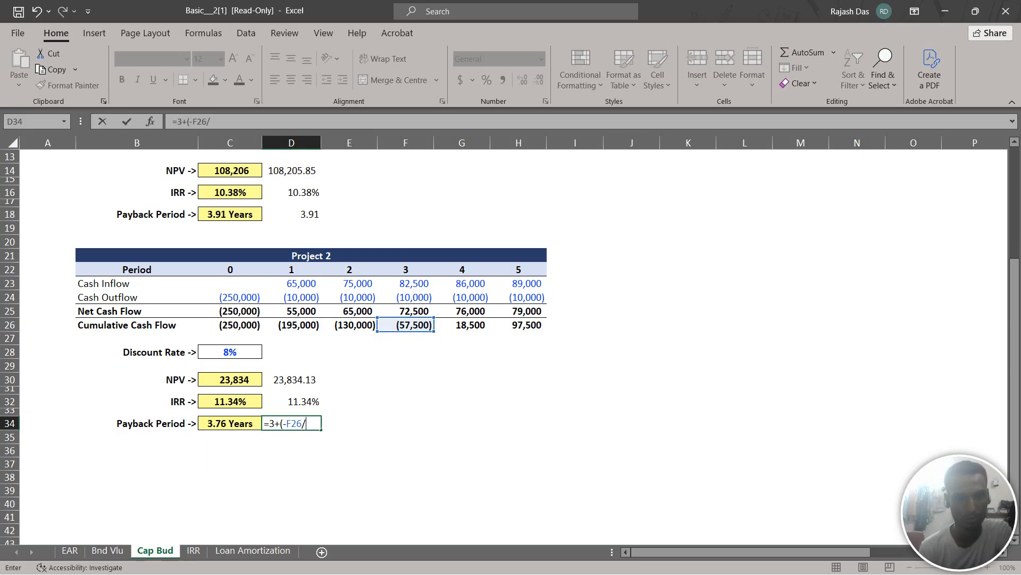
click(462, 312)
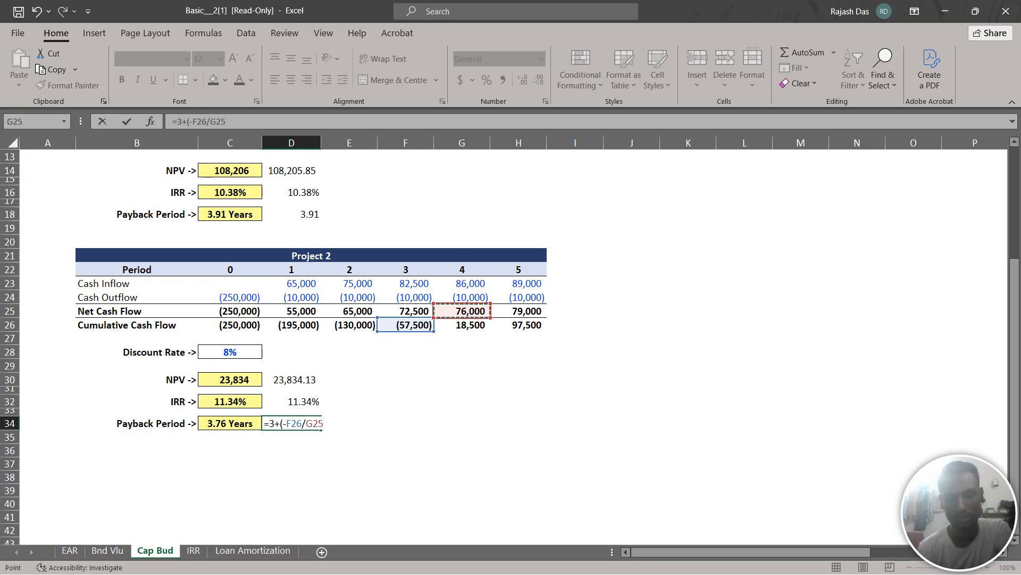
text())
key(Return)
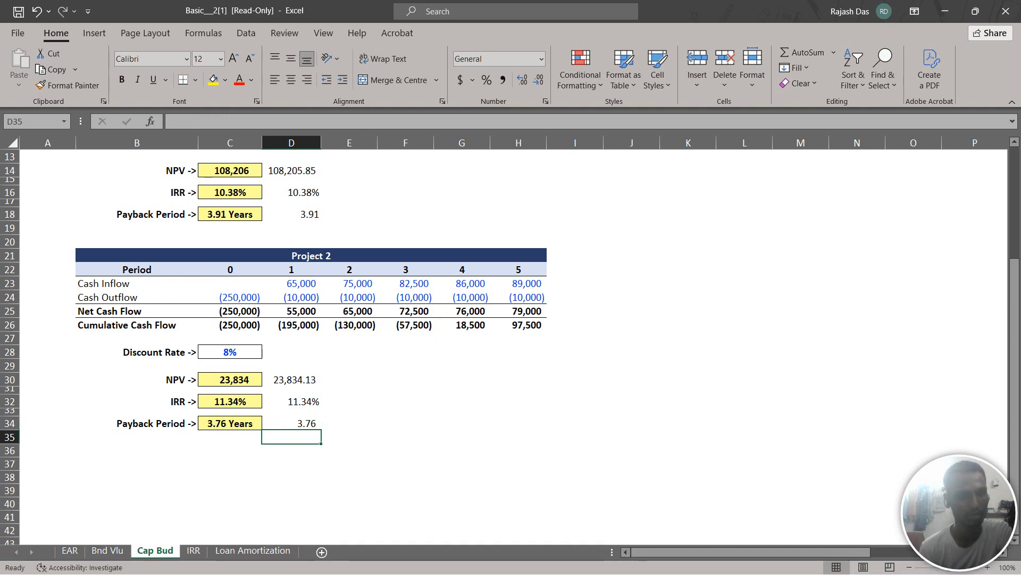
Switch to the IRR sheet and add the row label "IRR" in A22 below the existing results
scroll(312, 345, down, 3)
scroll(311, 346, up, 7)
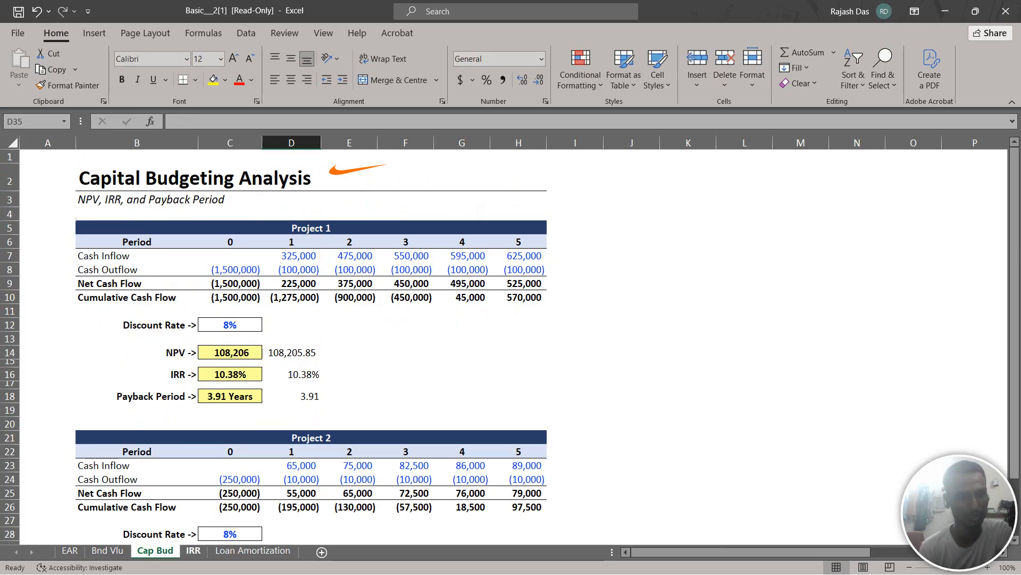
click(193, 550)
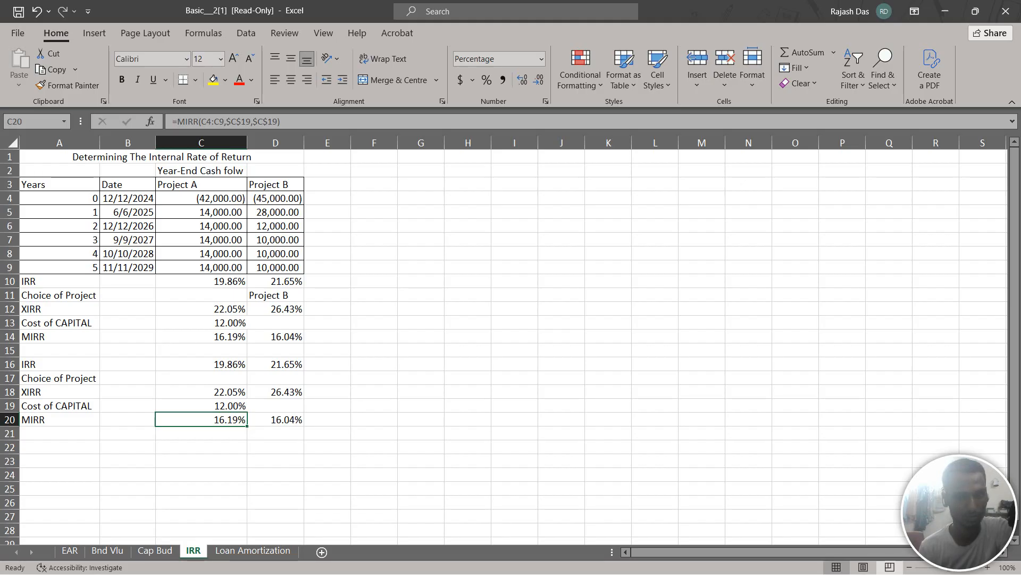
click(202, 309)
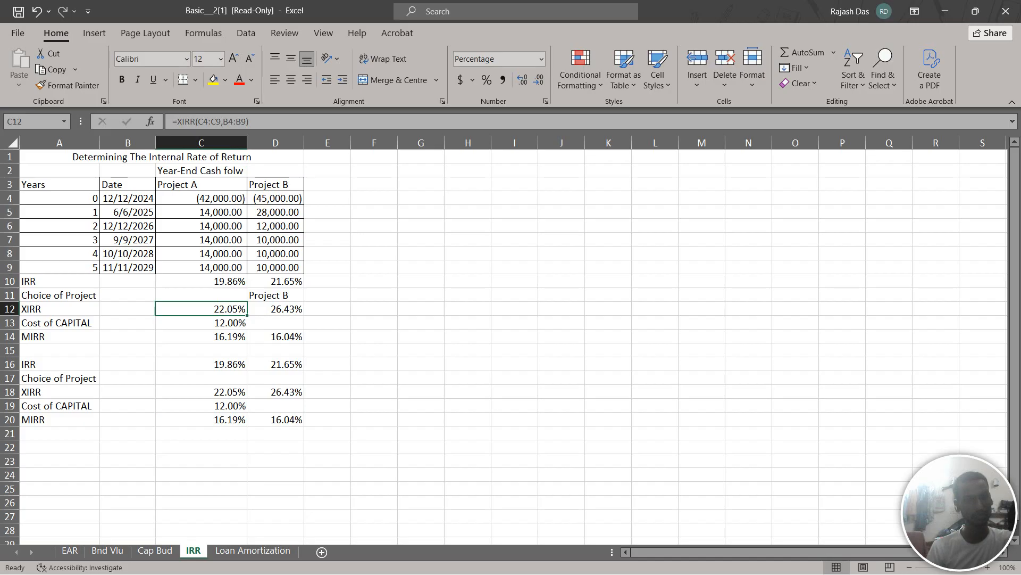
scroll(510, 346, down, 1)
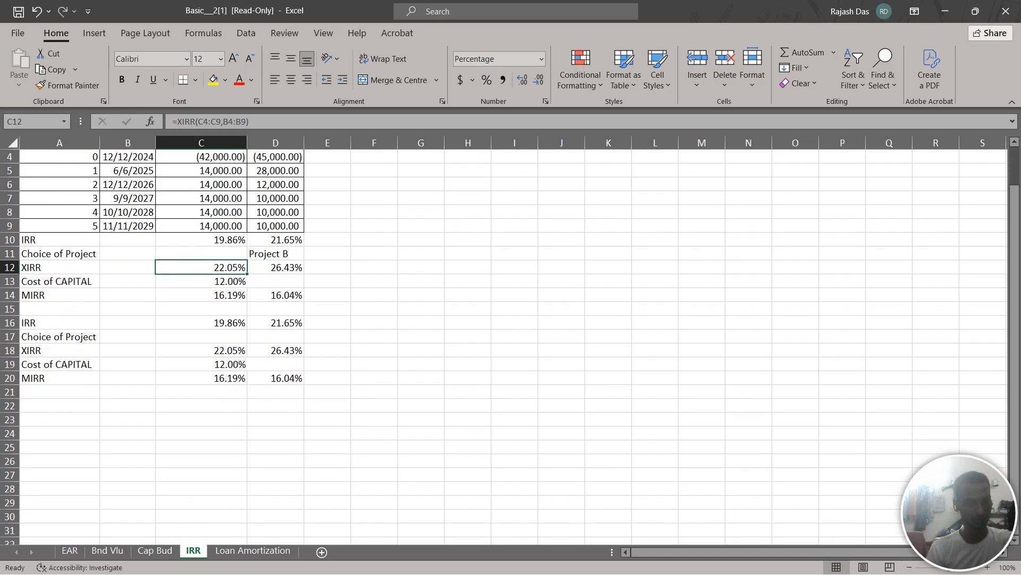
click(59, 405)
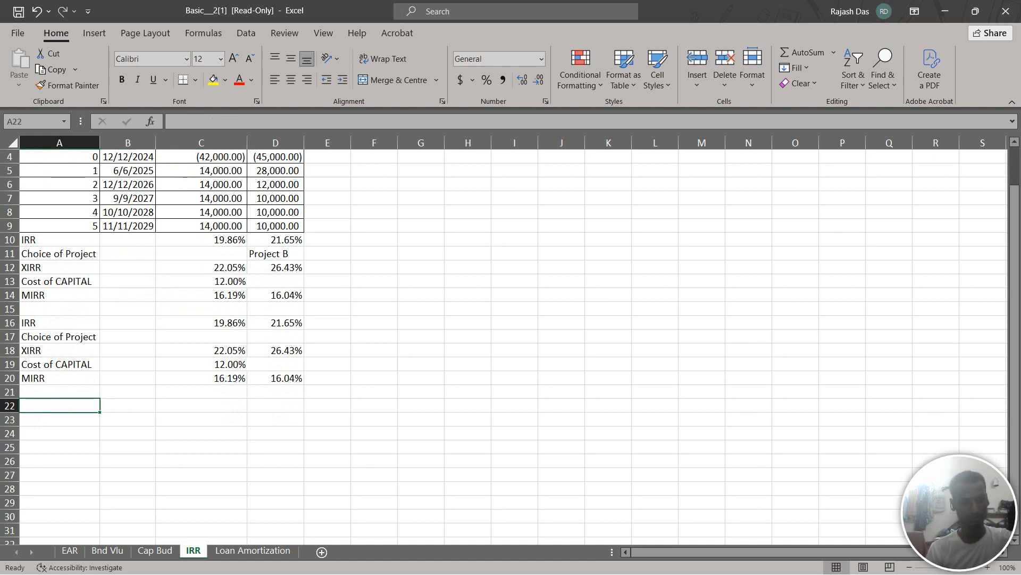
text(I)
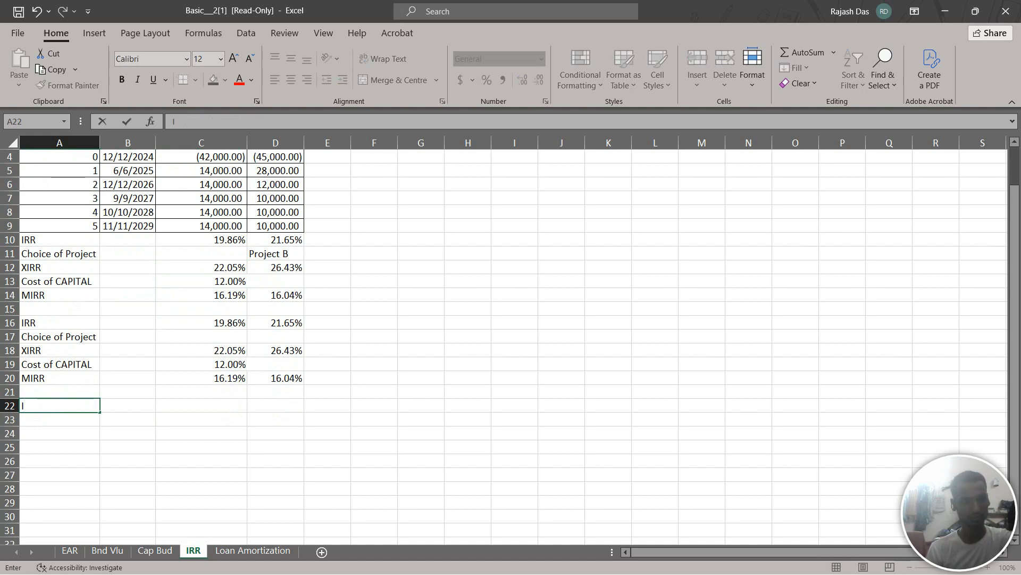
text(RR)
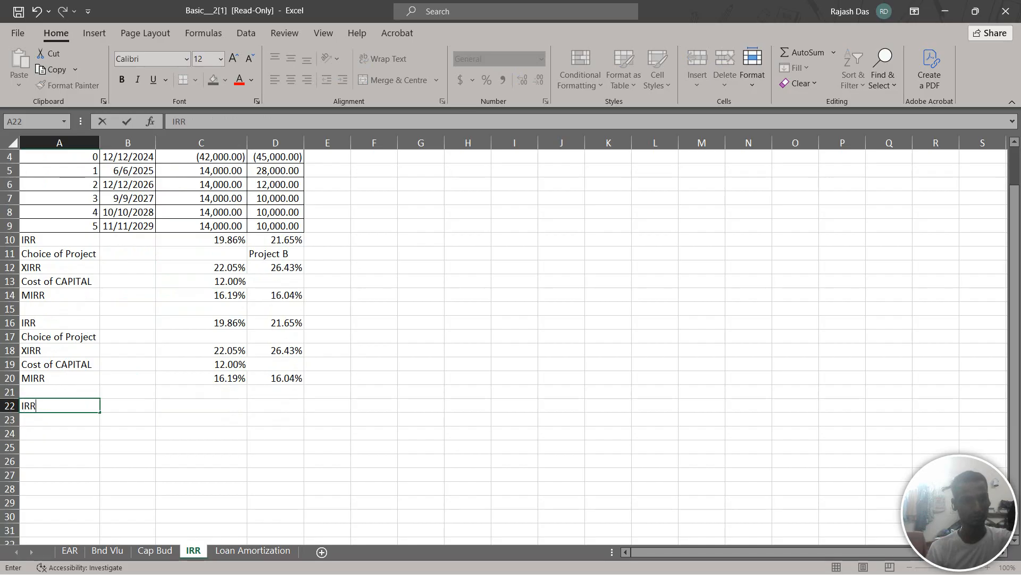
Calculate Project A's internal rate of return in C22 with the IRR function over cash flows C4:C9
click(201, 405)
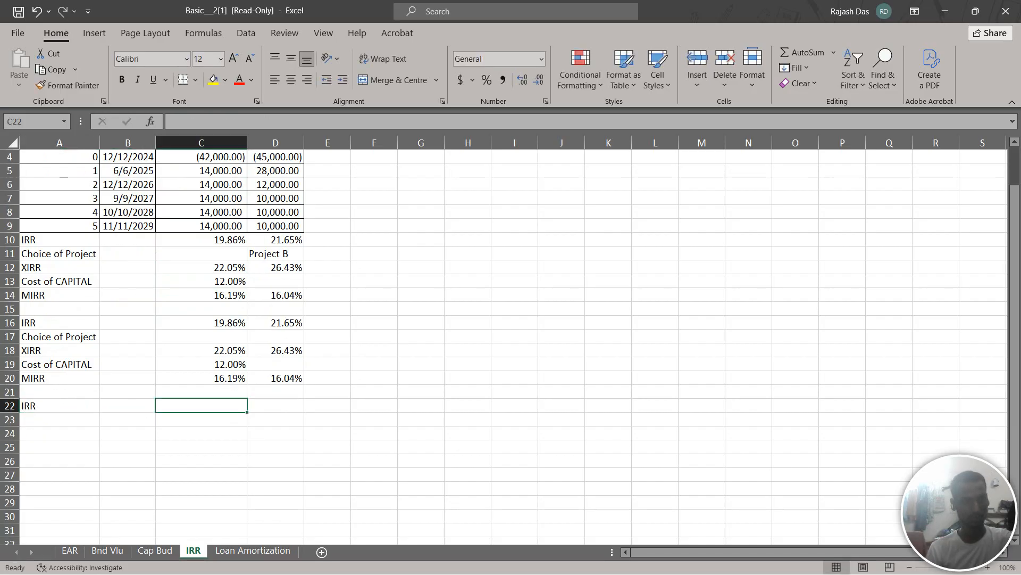
text(=)
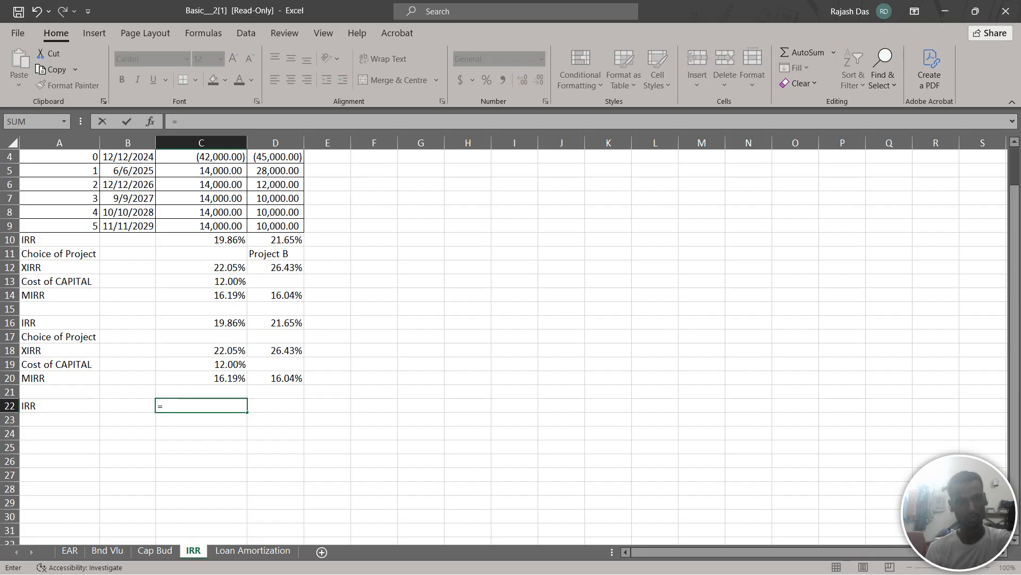
text(IRR)
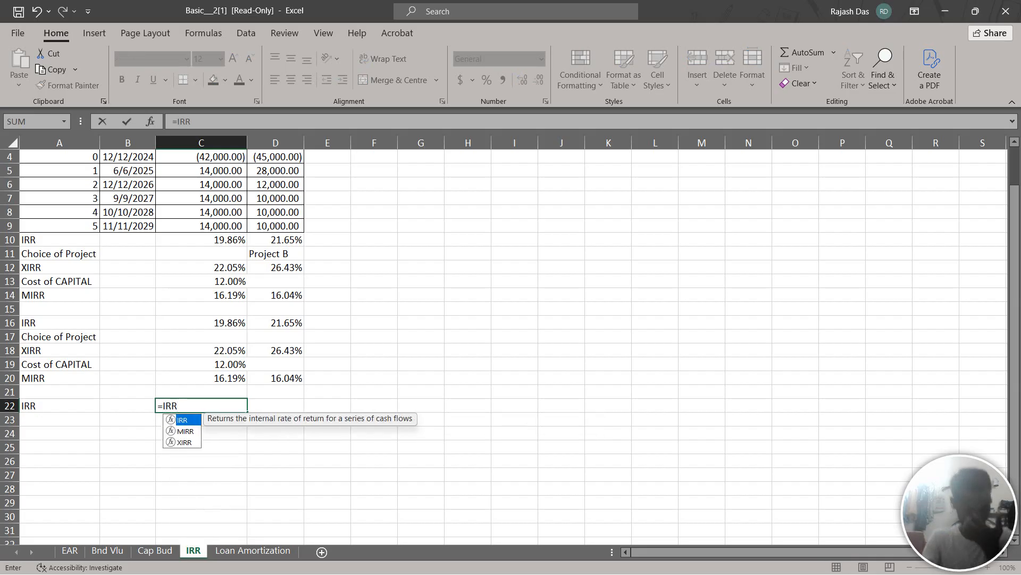
text(()
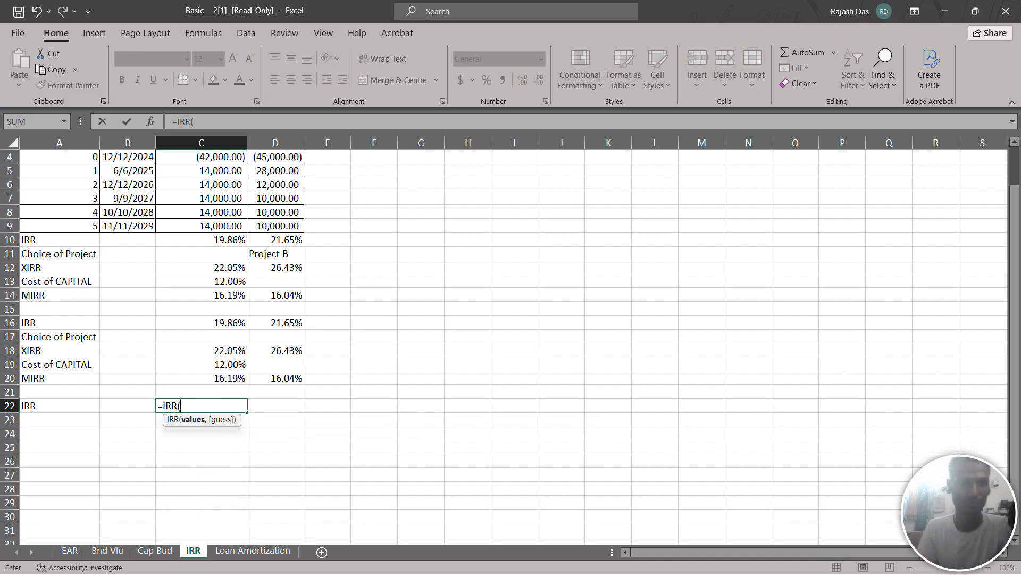
drag(201, 156, 242, 228)
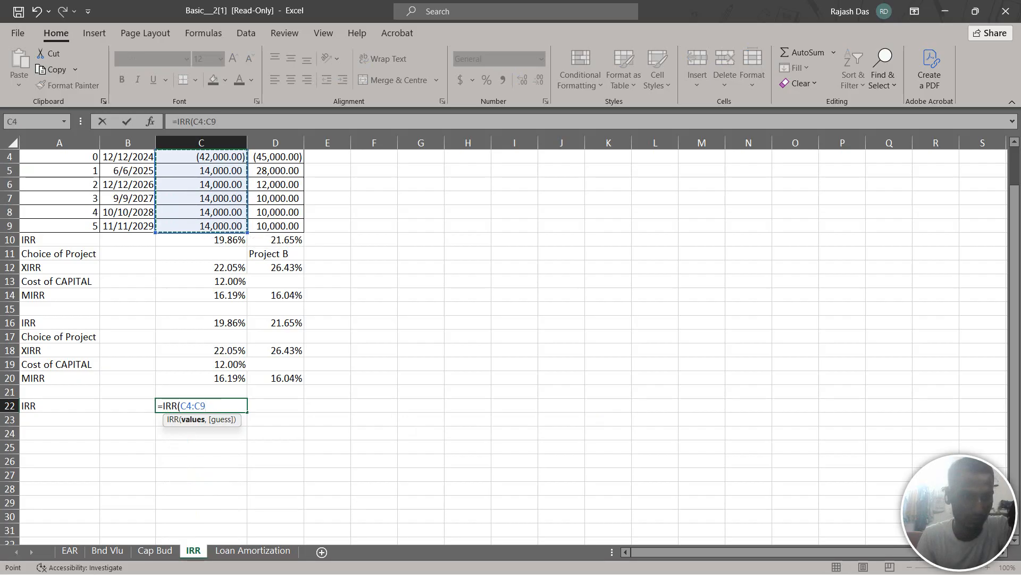
scroll(242, 228, up, 1)
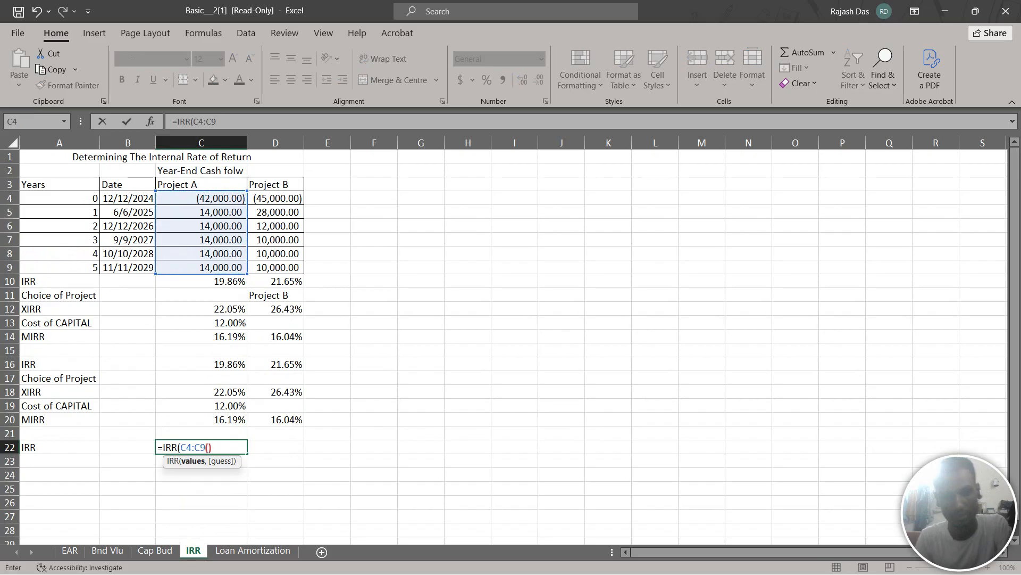
text(())
key(BackSpace)
key(BackSpace)
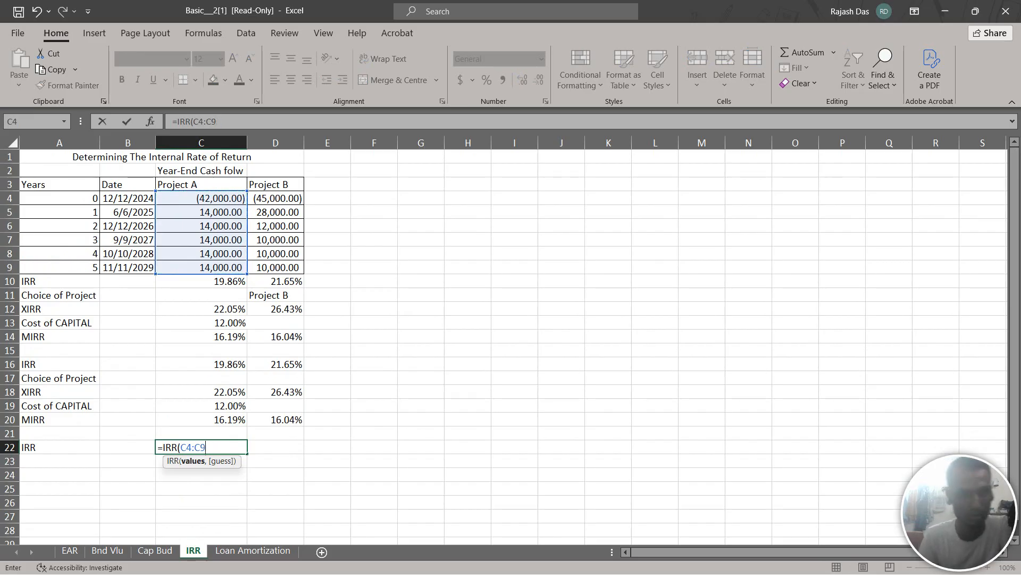
text())
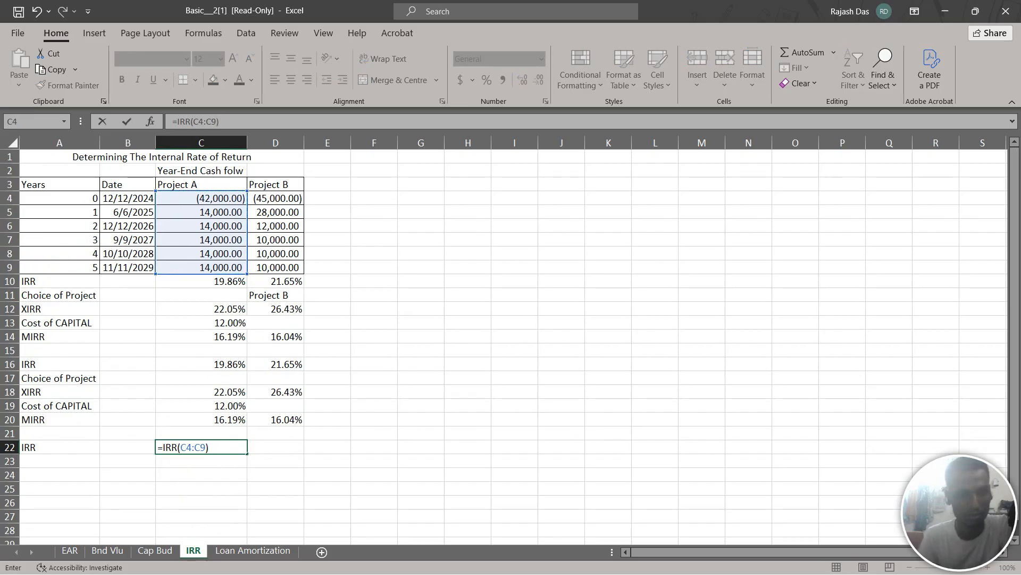
key(Return)
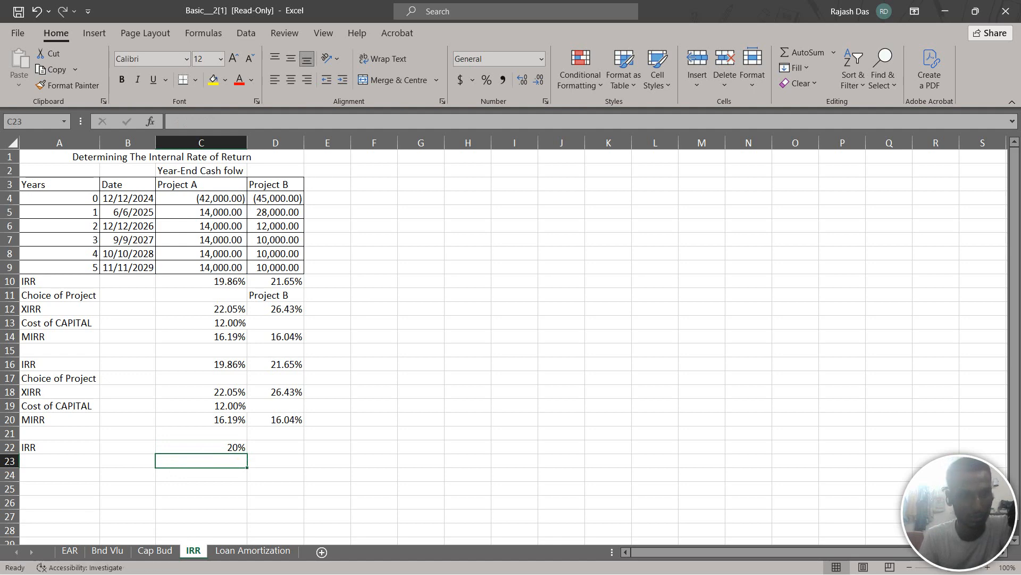
Format Project A's IRR in C22 with two decimal places
click(201, 447)
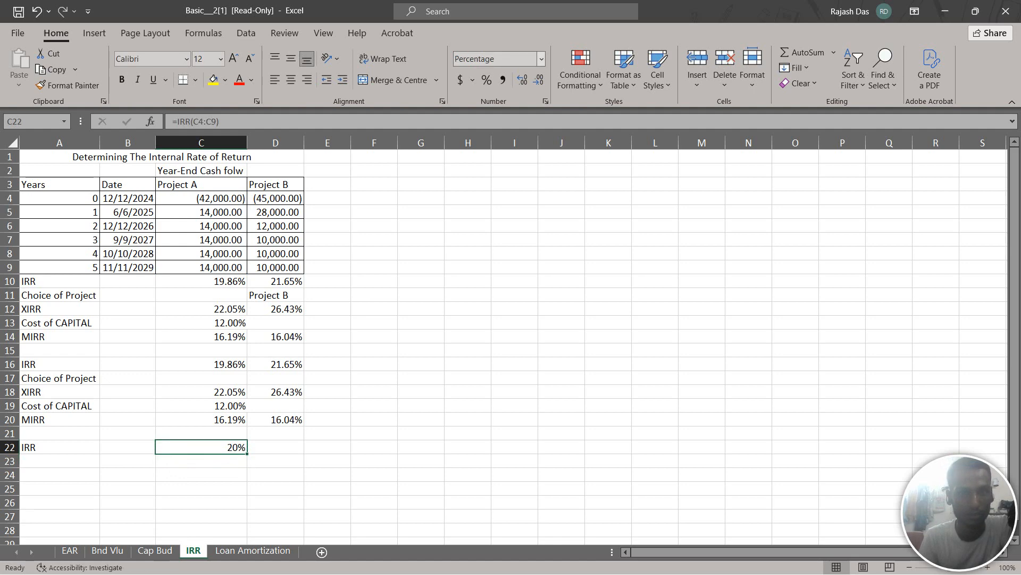
click(522, 80)
click(522, 80)
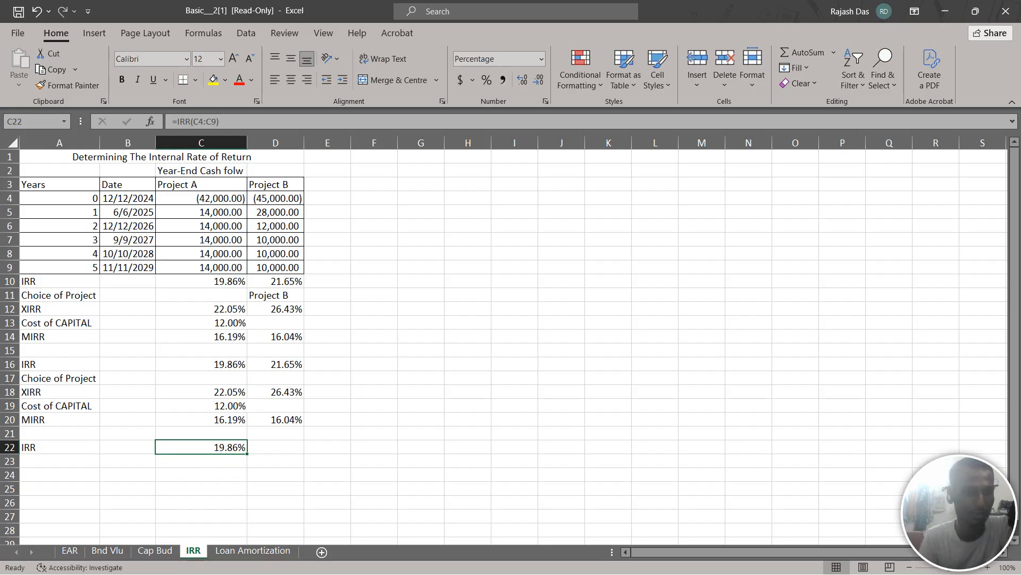
Calculate Project B's internal rate of return in D22 with the IRR function over cash flows D4:D9
click(276, 461)
click(276, 447)
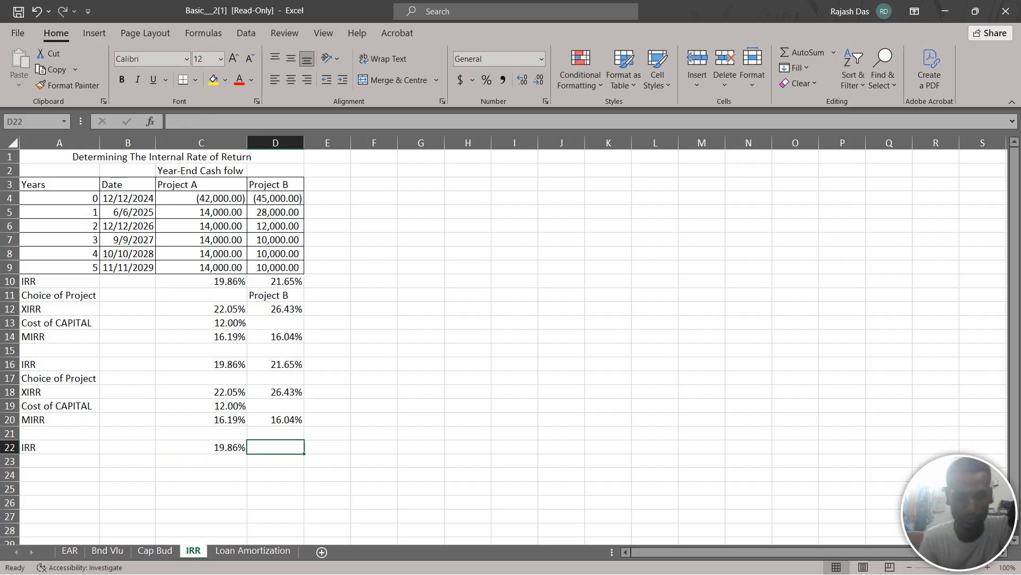
text(=)
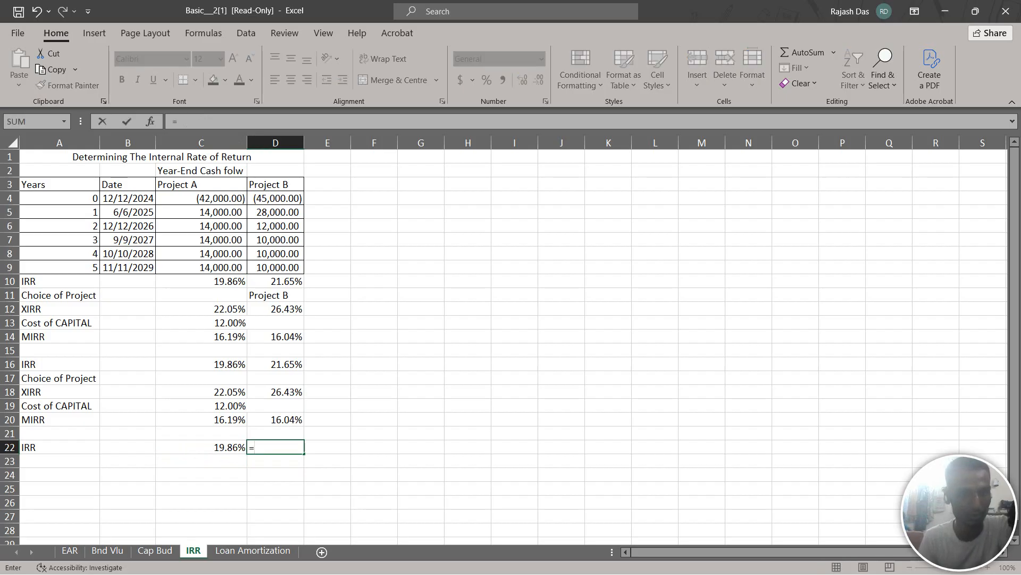
text(IR)
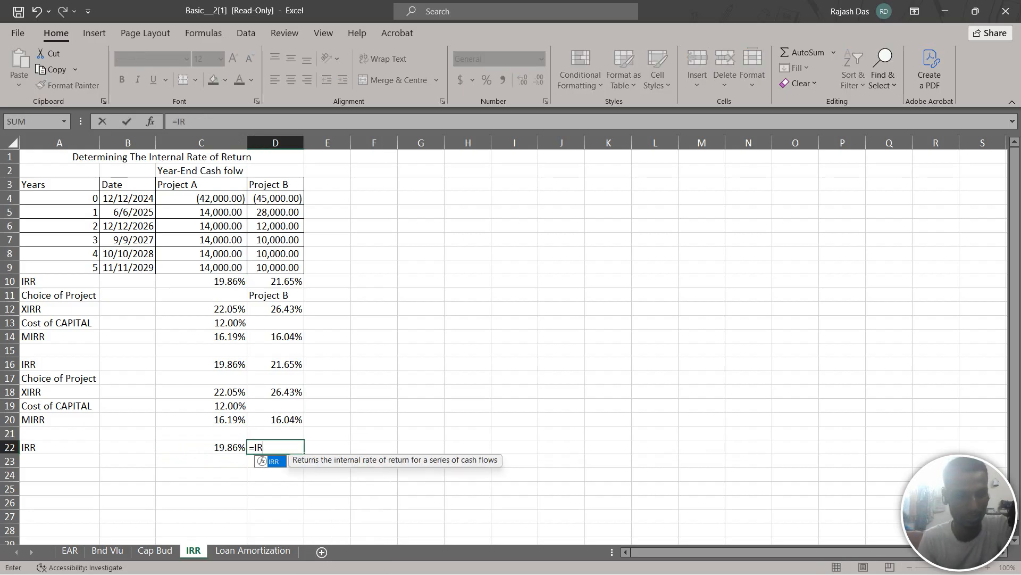
text(R()
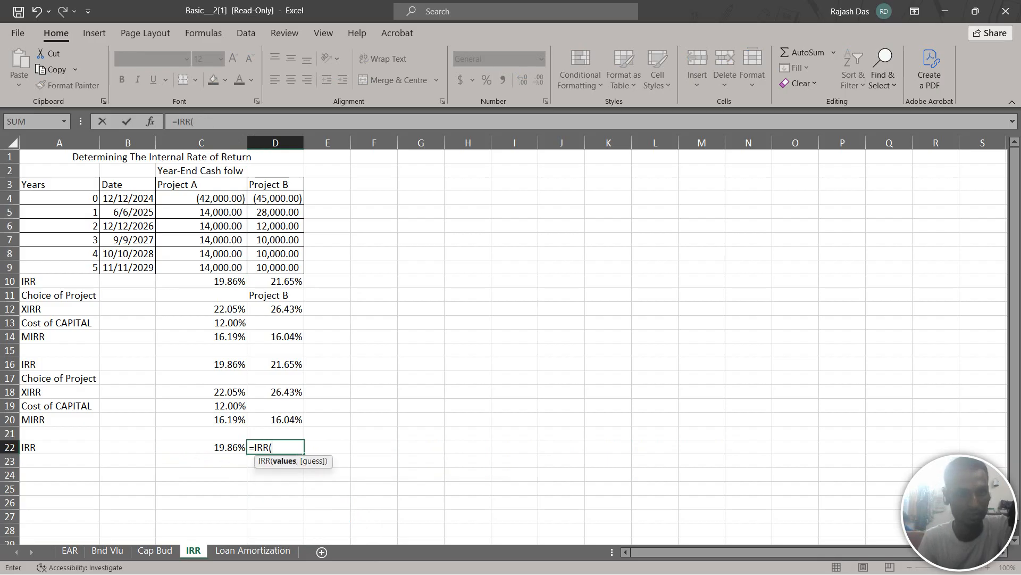
drag(276, 198, 287, 267)
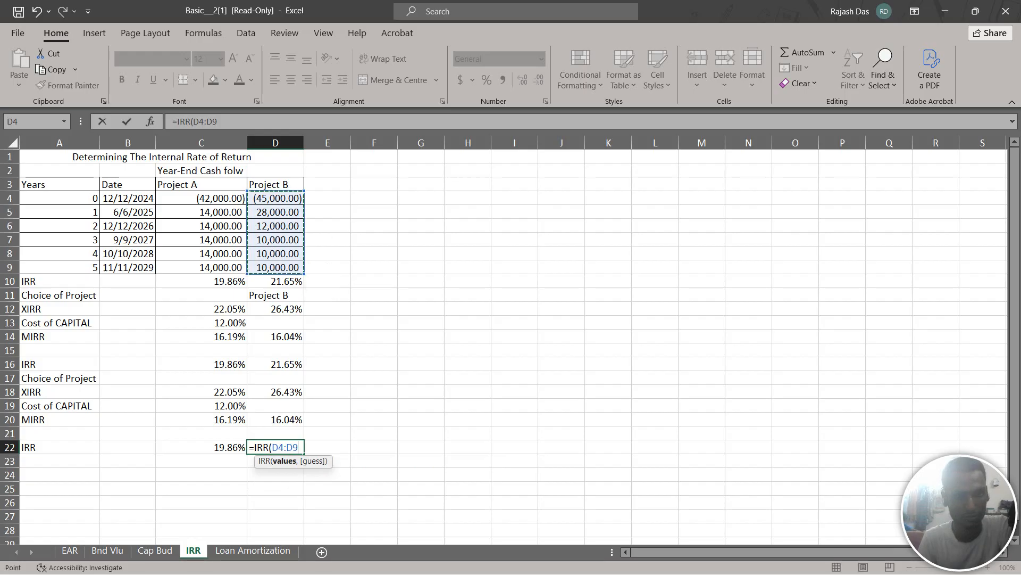
text())
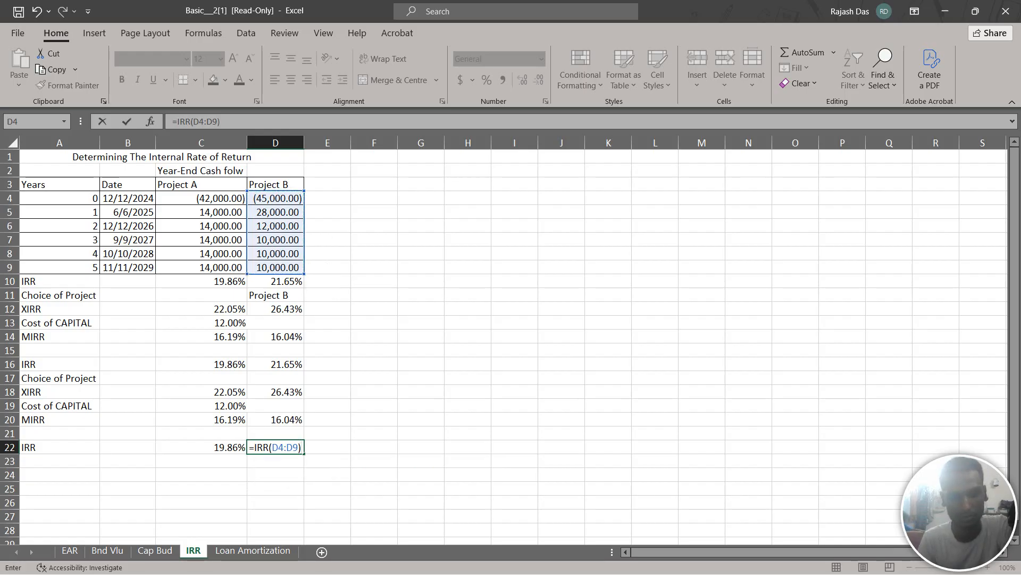
key(Return)
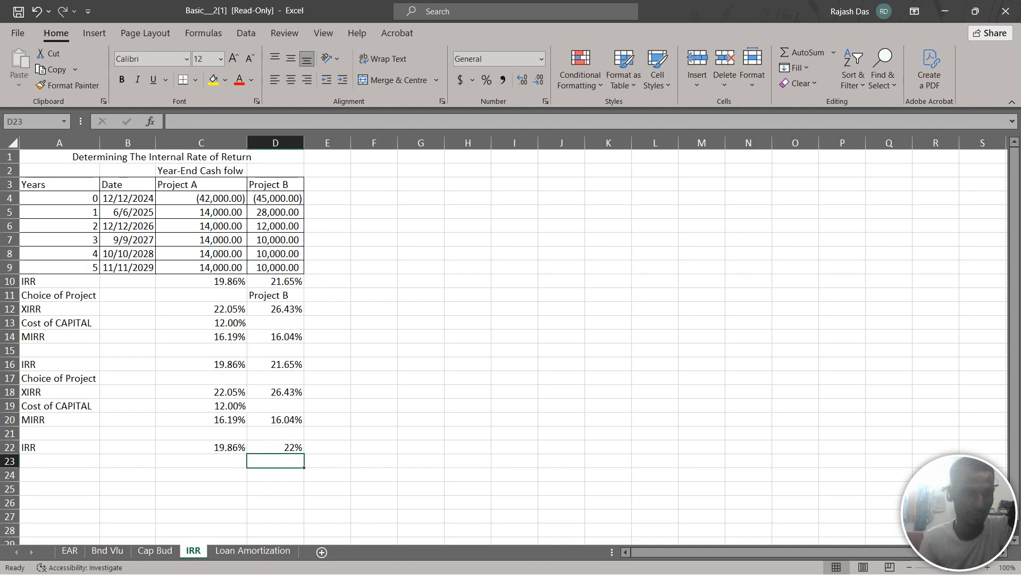
Add the row label "XIRR" in A23, directly below the IRR label
click(59, 461)
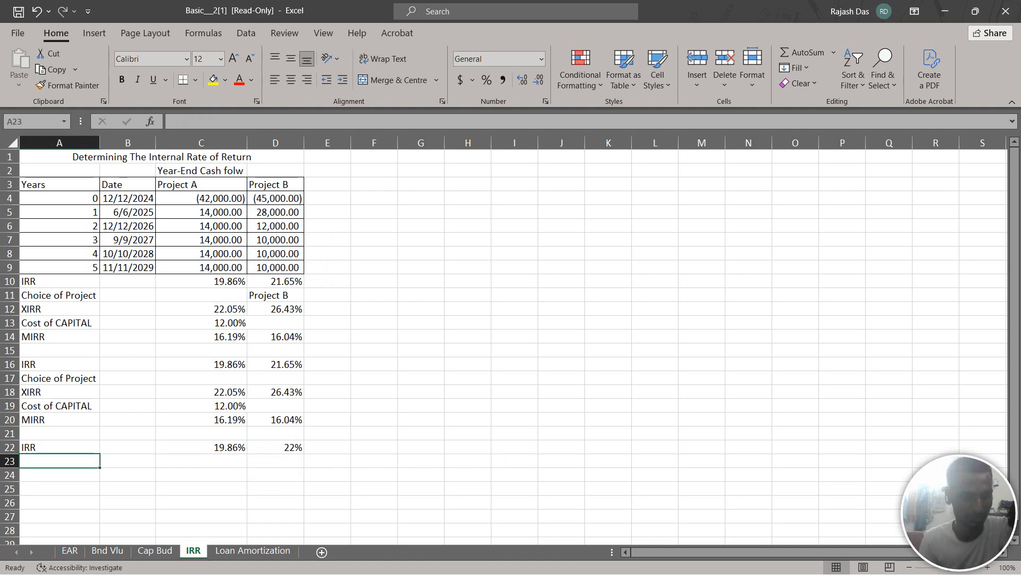
text(XIRR)
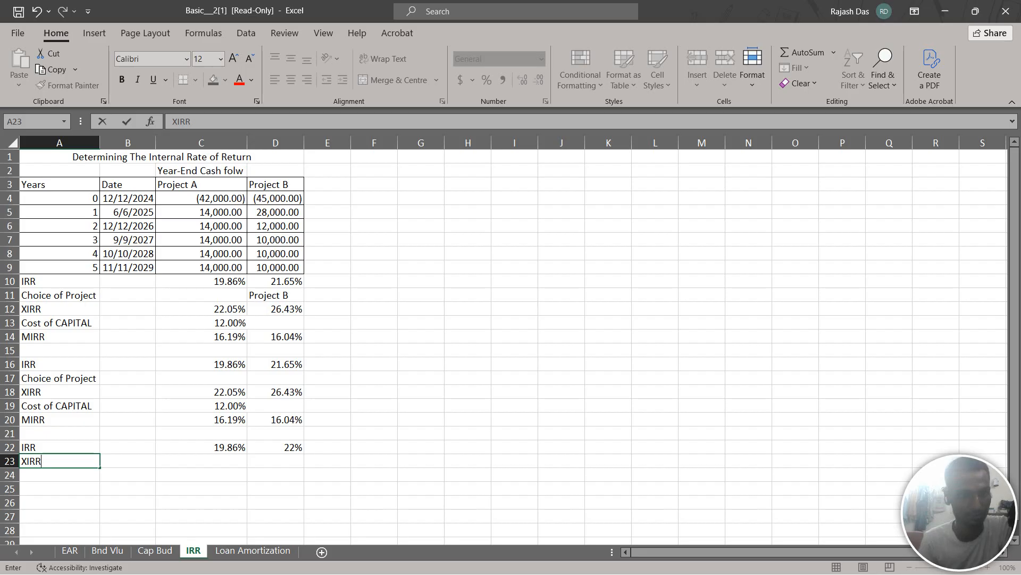
click(201, 462)
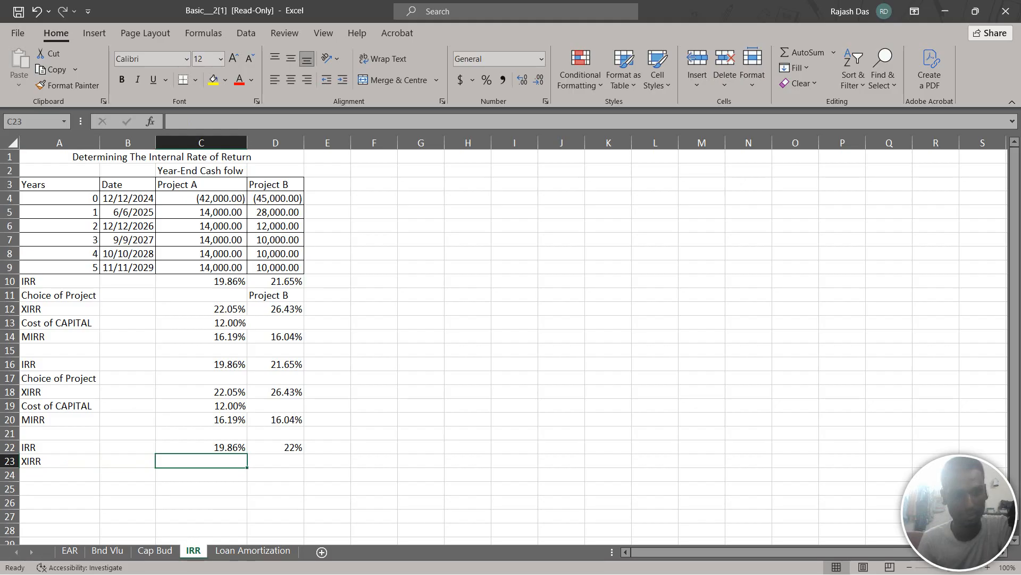
Calculate Project A's date-based rate of return in C23 with XIRR over cash flows C4:C9 and dates B4:B9
text(=)
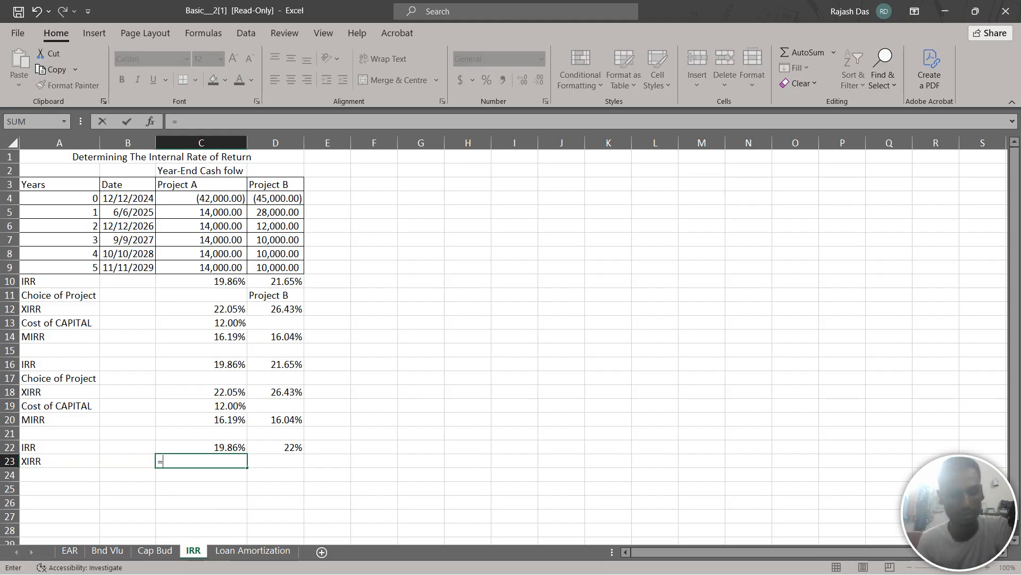
text(XI)
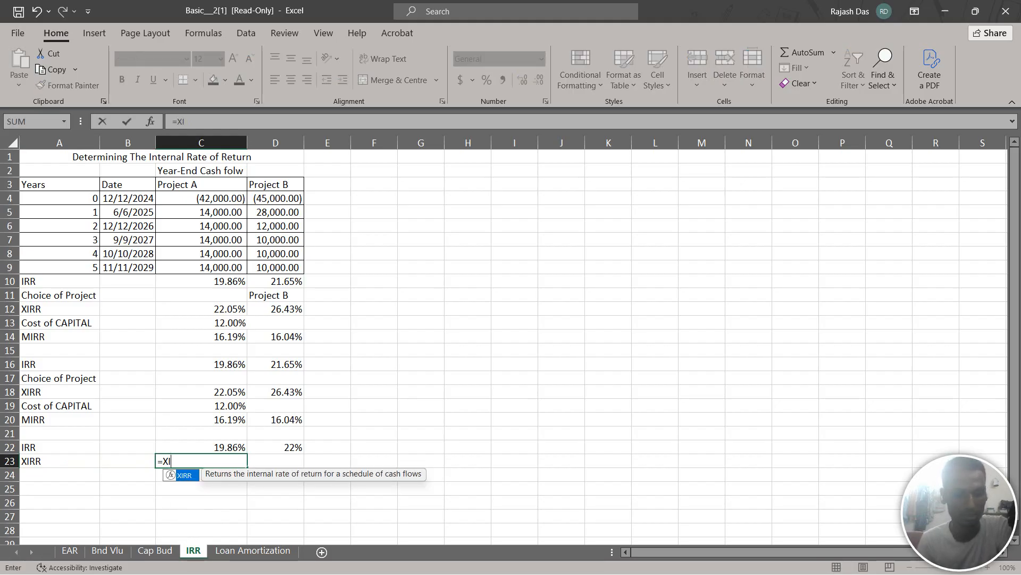
text(IRR()
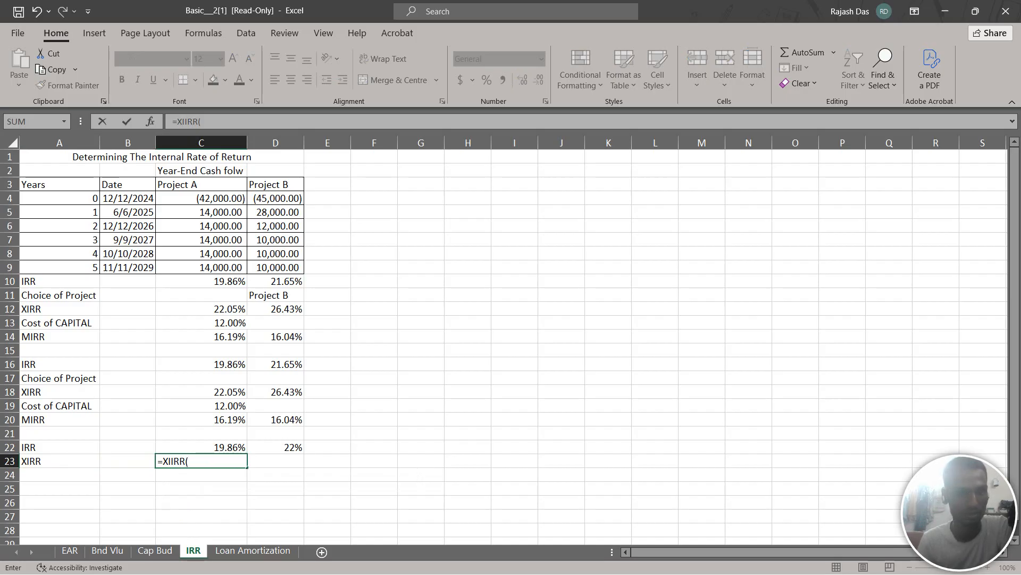
key(BackSpace)
key(BackSpace)
key(BackSpace)
key(BackSpace)
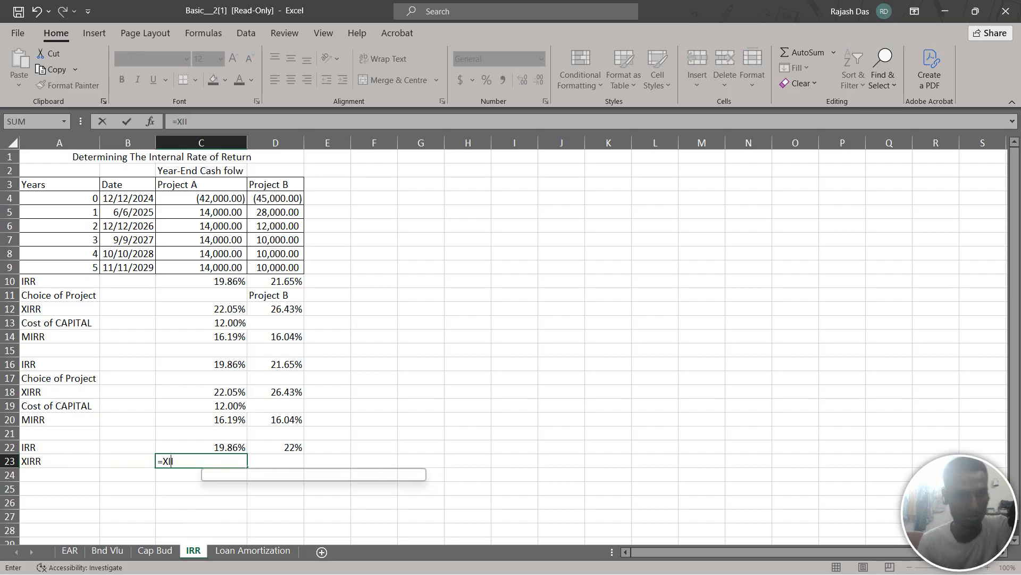
text(R)
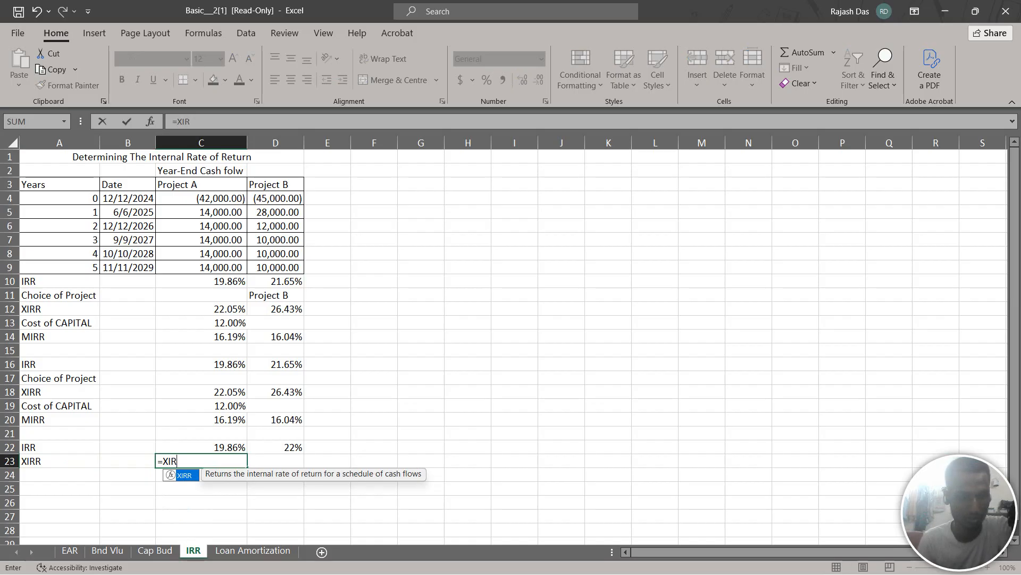
text(R()
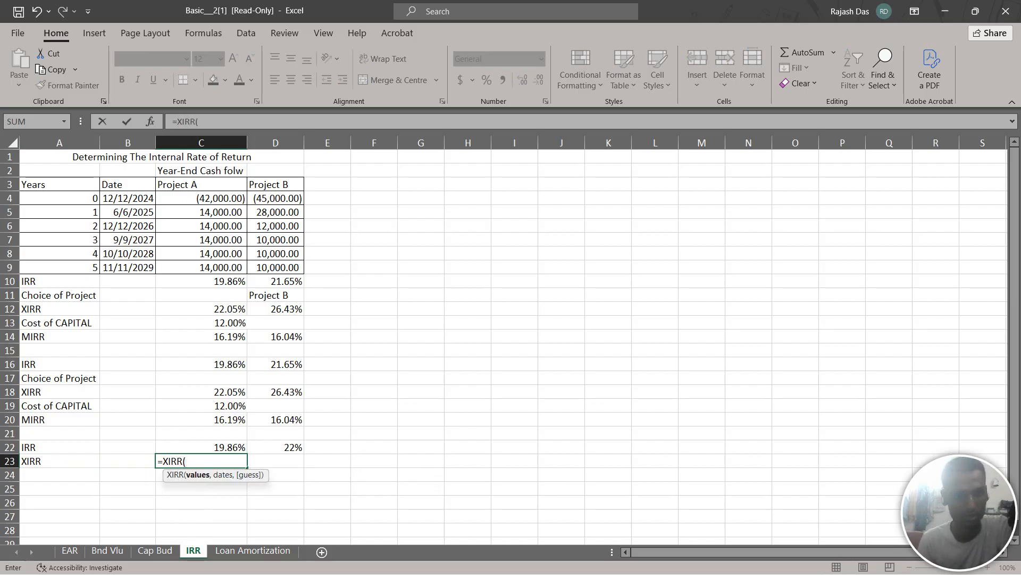
drag(213, 198, 240, 269)
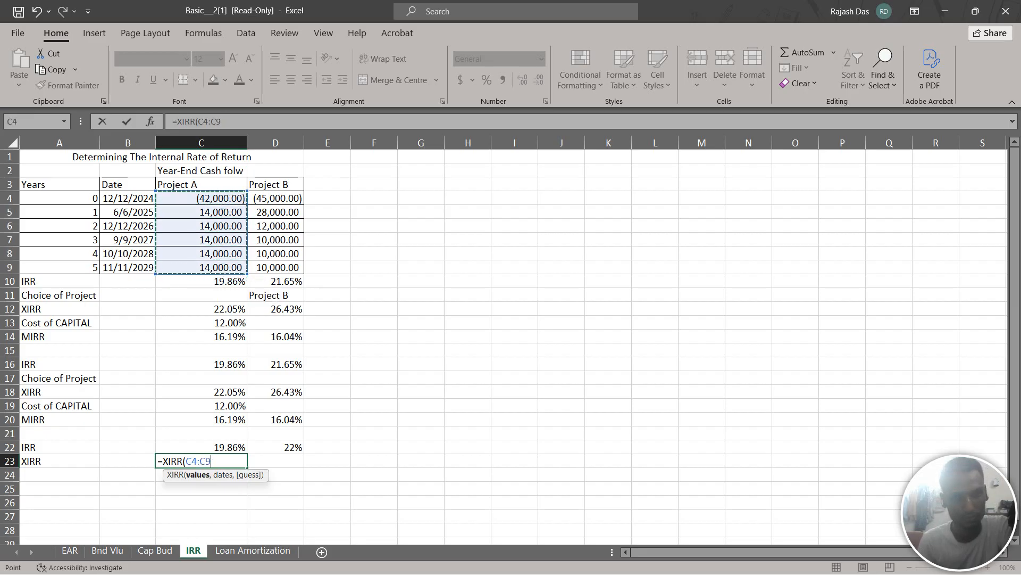
text(,)
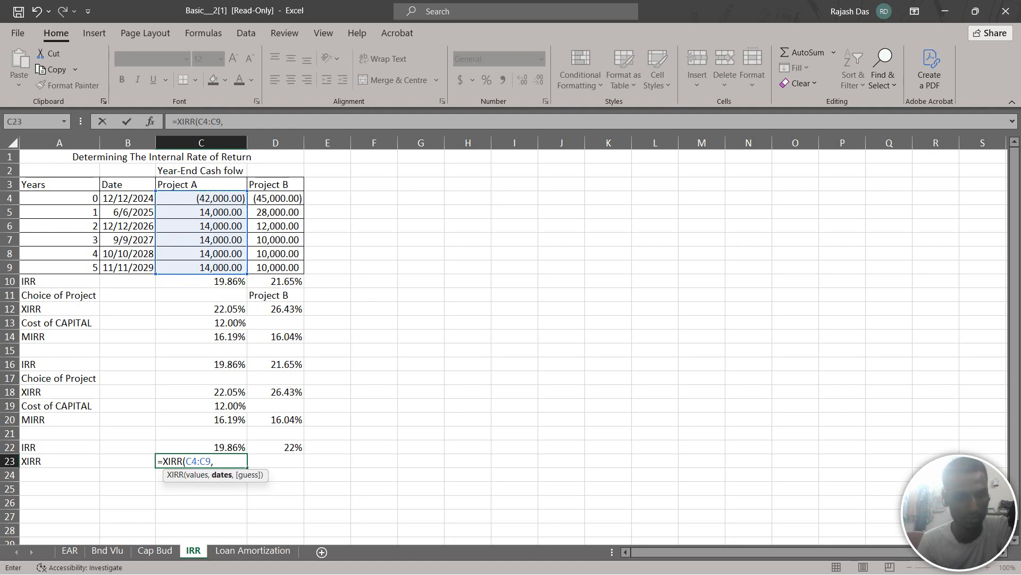
drag(128, 198, 141, 268)
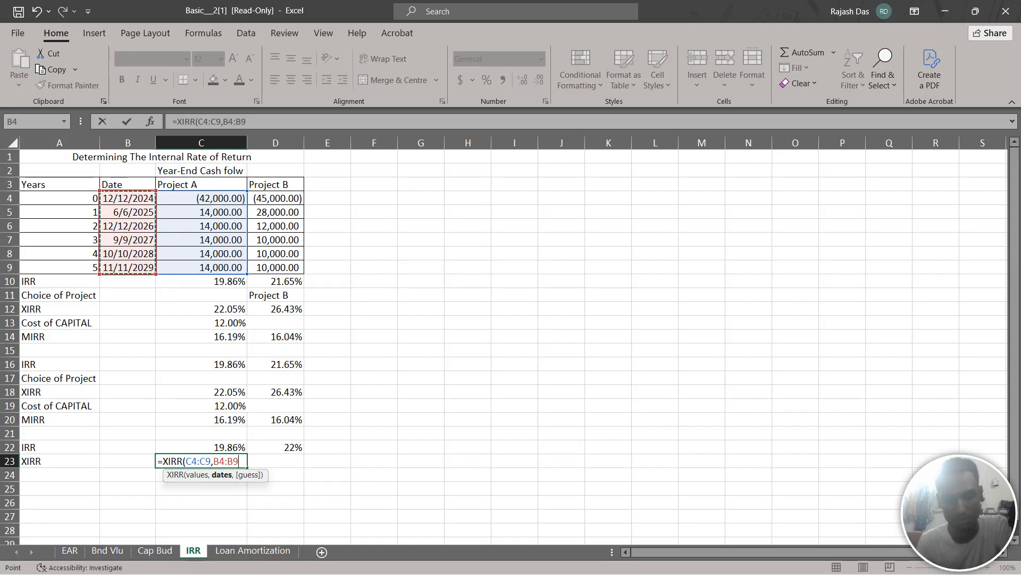
text())
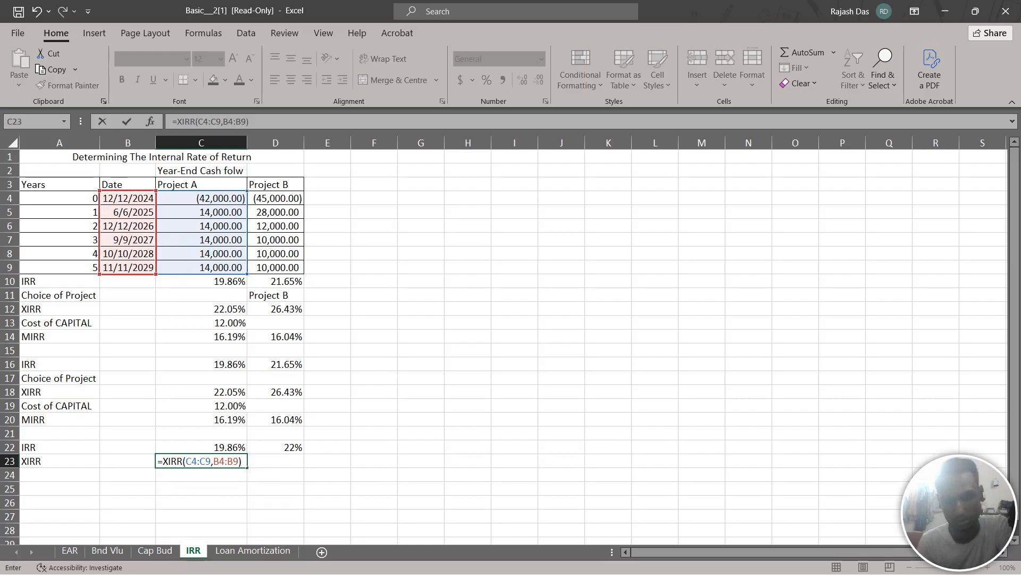
key(Return)
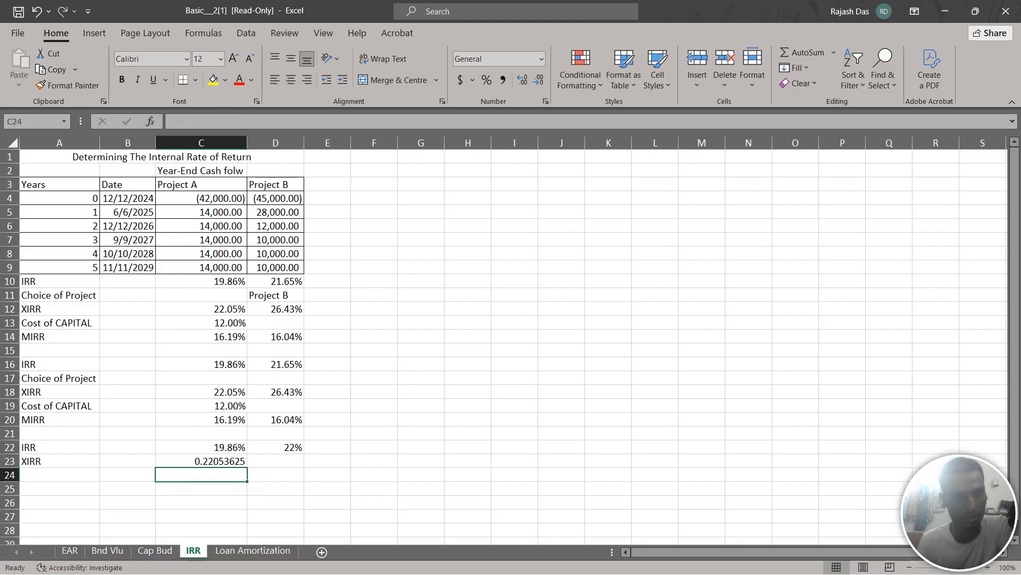
Format Project A's XIRR in C23 as a percentage with two decimal places
key(Up)
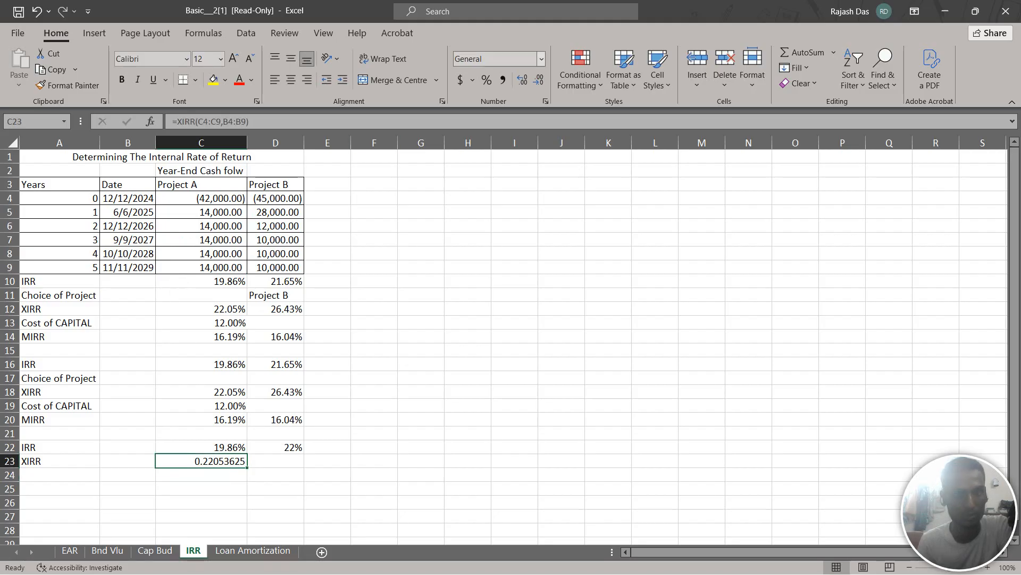
click(486, 80)
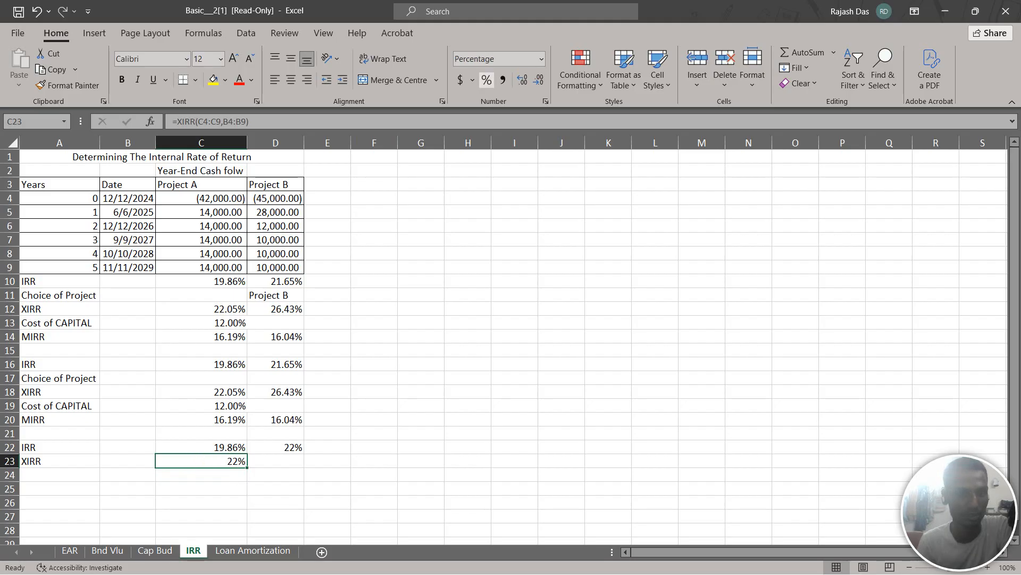
click(522, 80)
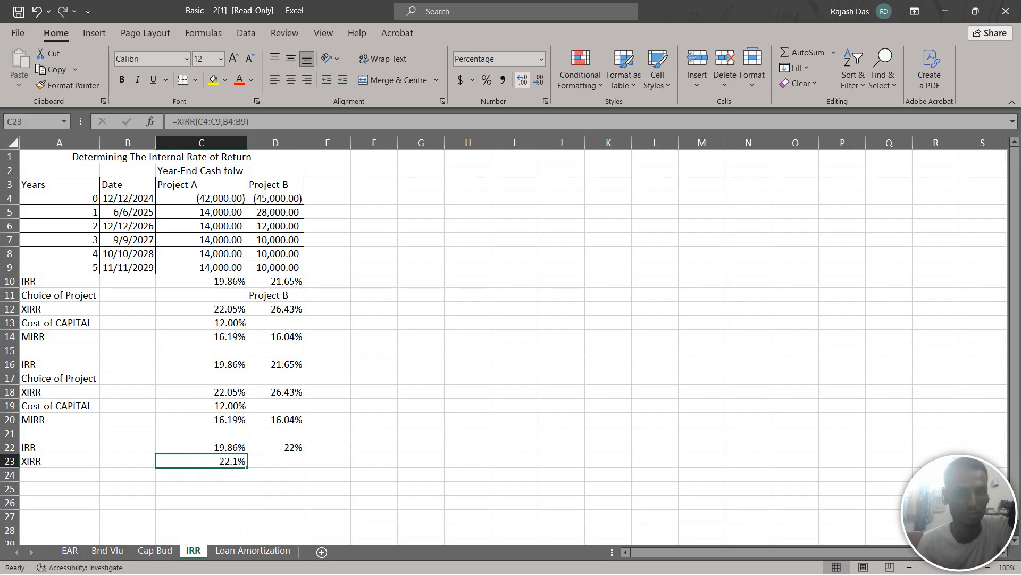
click(522, 80)
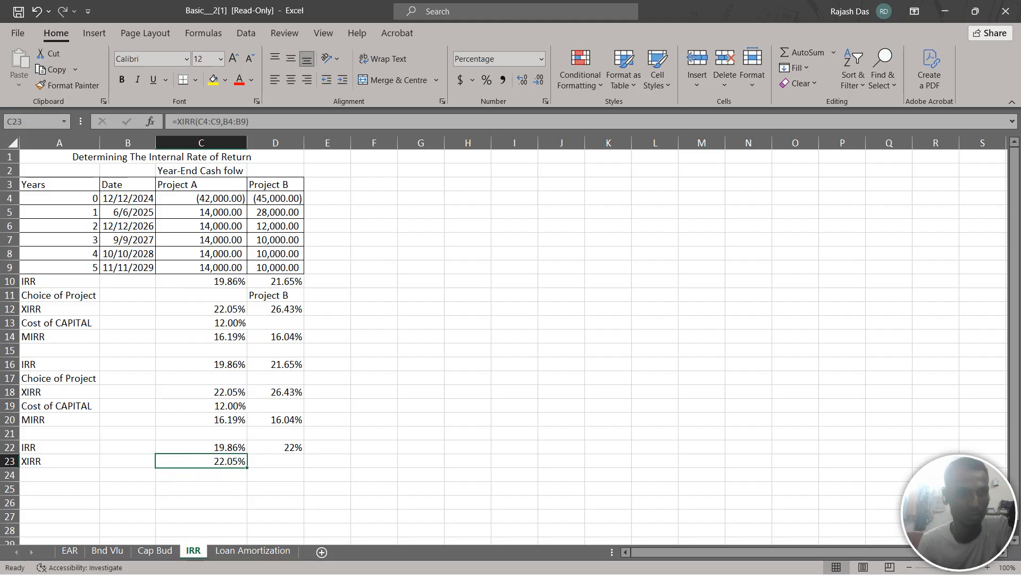
Calculate Project B's date-based rate of return in D23 with XIRR over cash flows D4:D9 and dates B4:B9
click(276, 474)
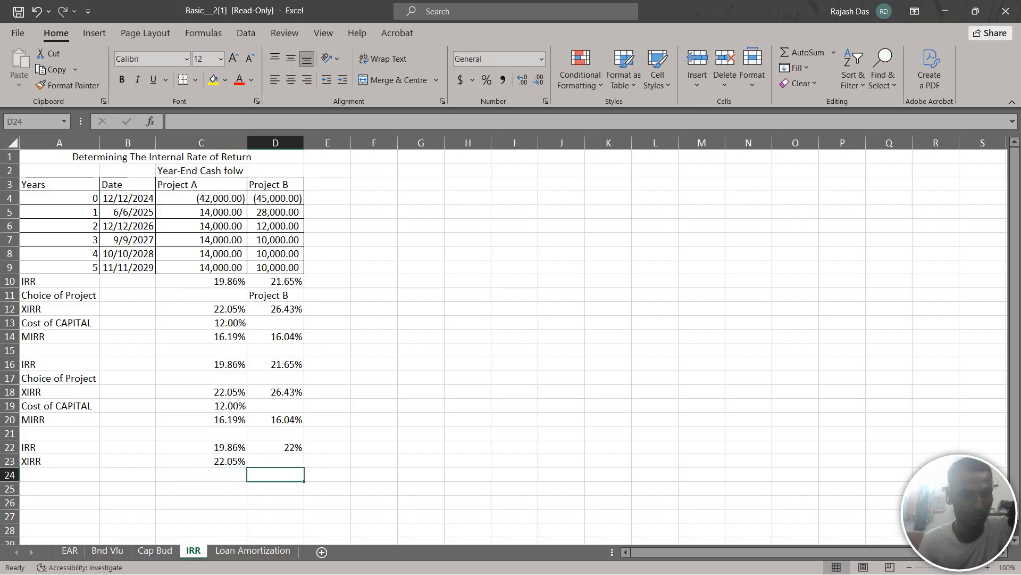
click(275, 462)
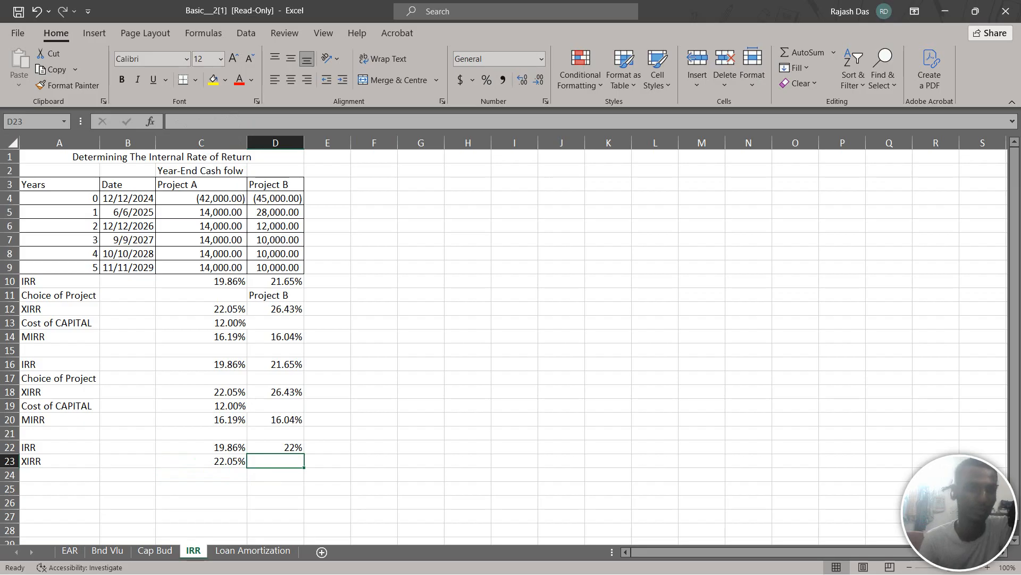
text(=)
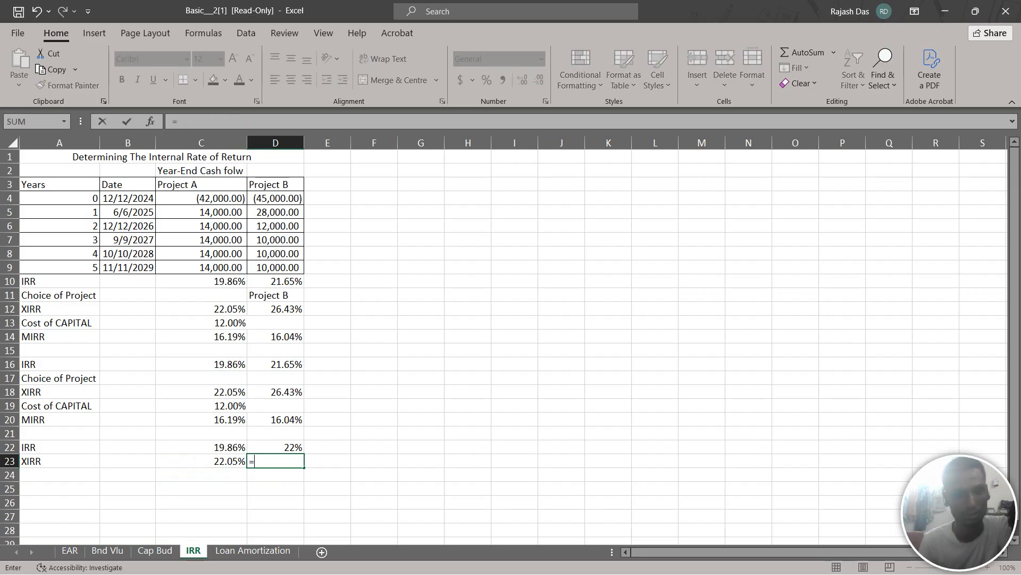
text(X)
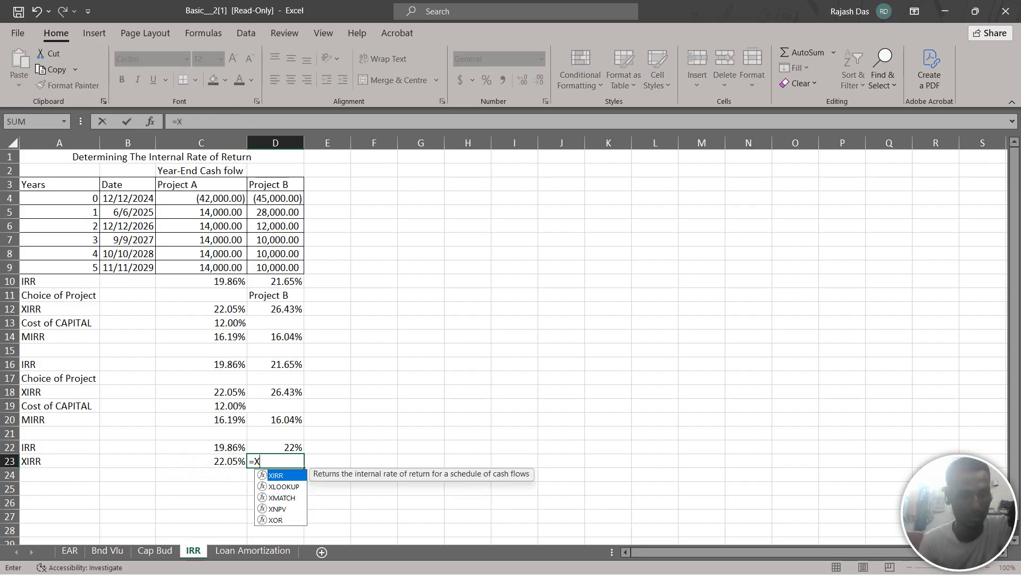
text(IRR)
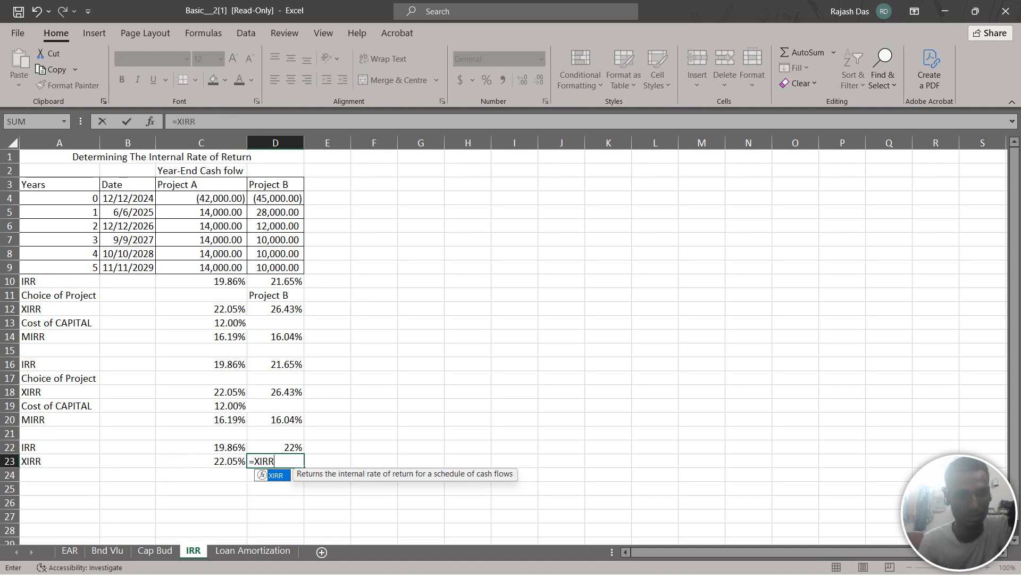
text(()
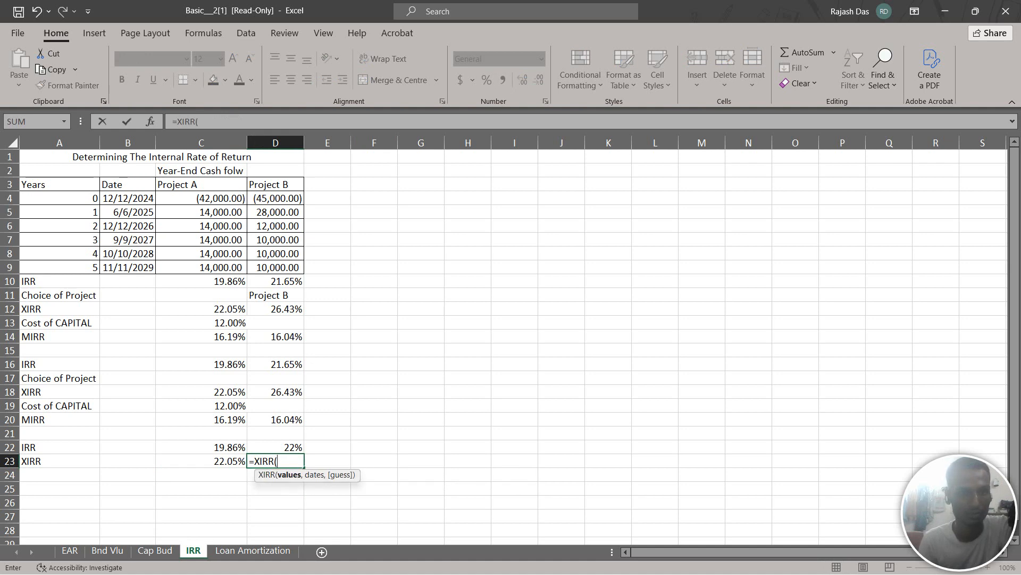
drag(276, 198, 287, 269)
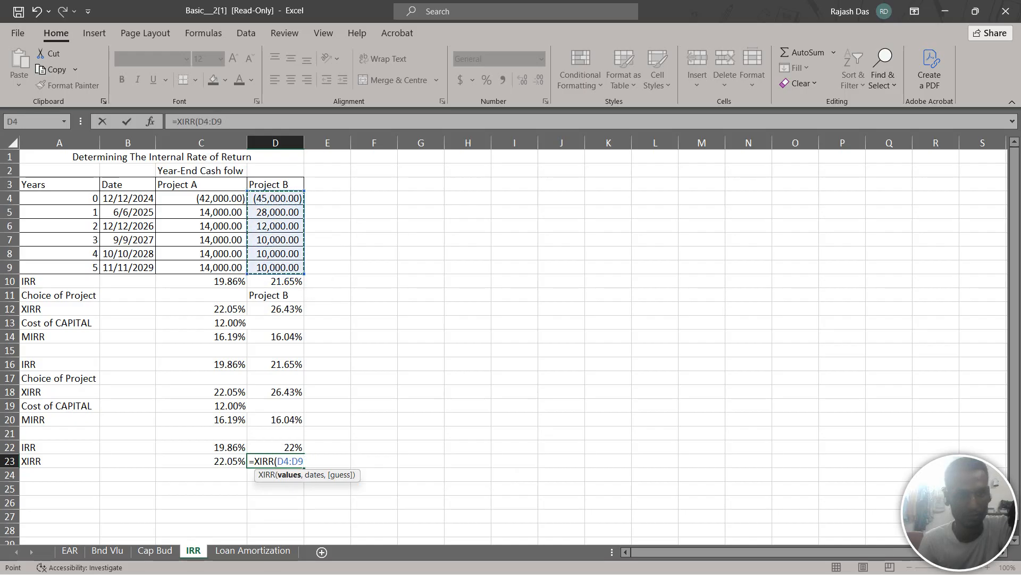
text(,)
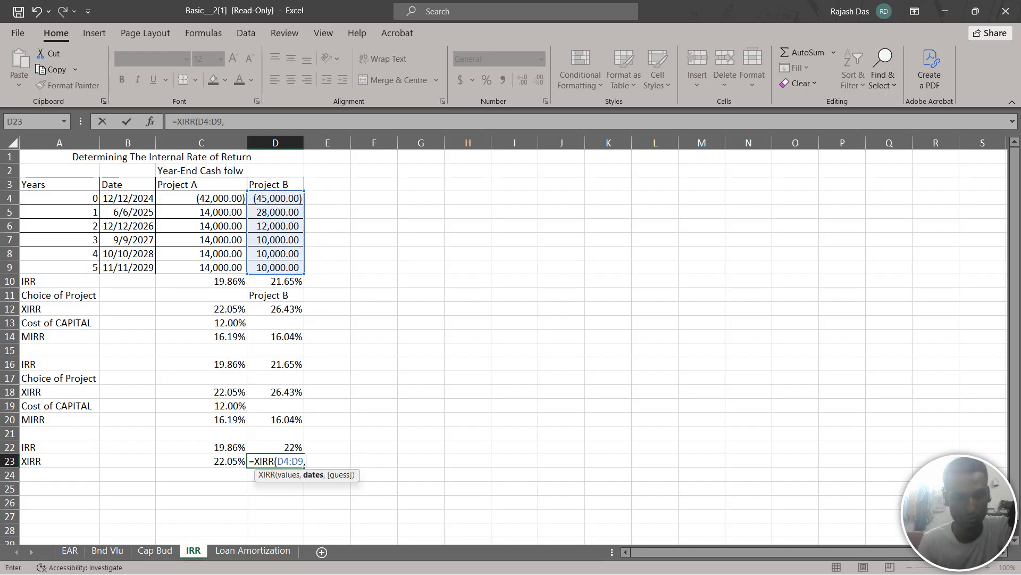
drag(128, 198, 130, 267)
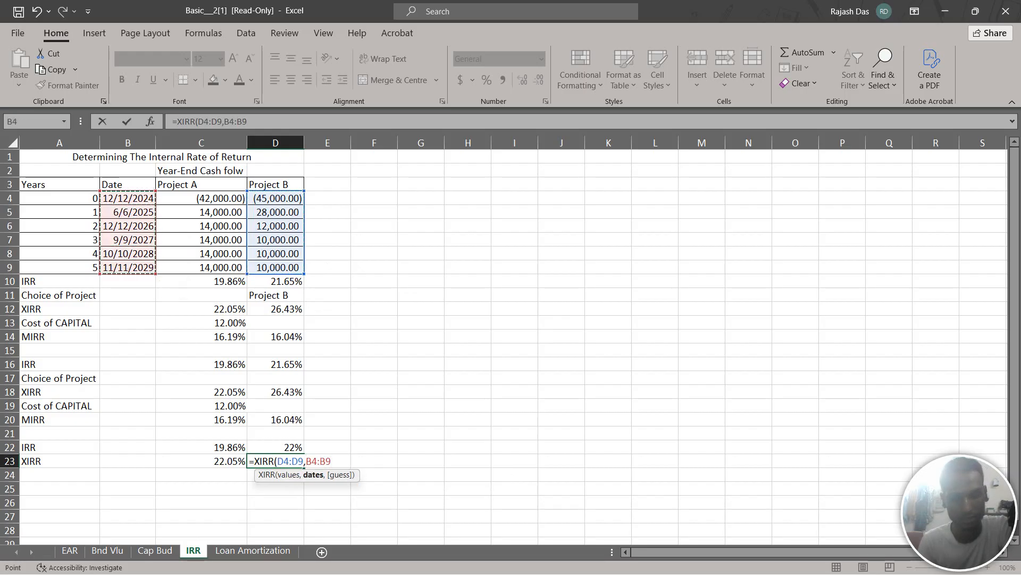
text())
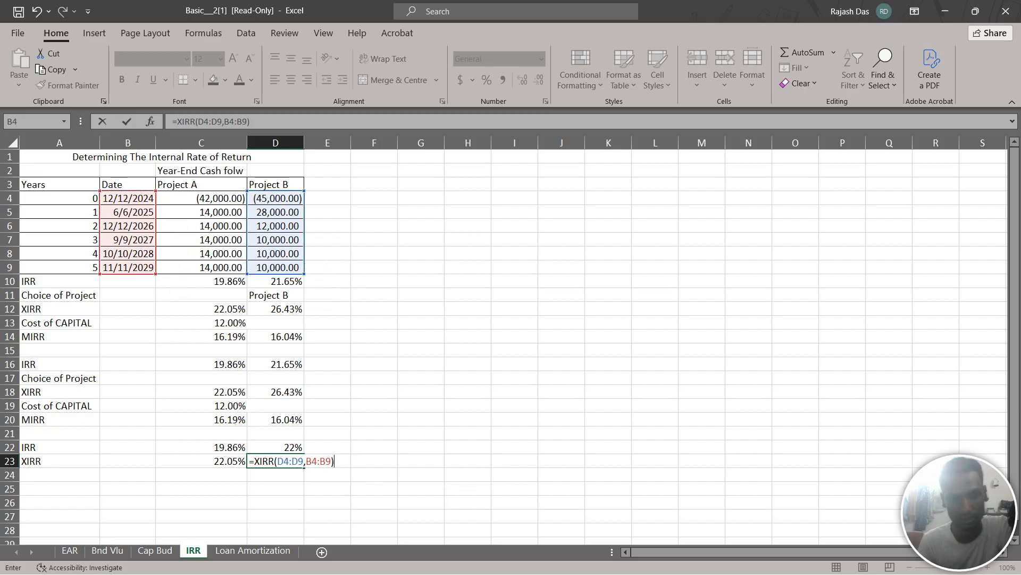
key(Return)
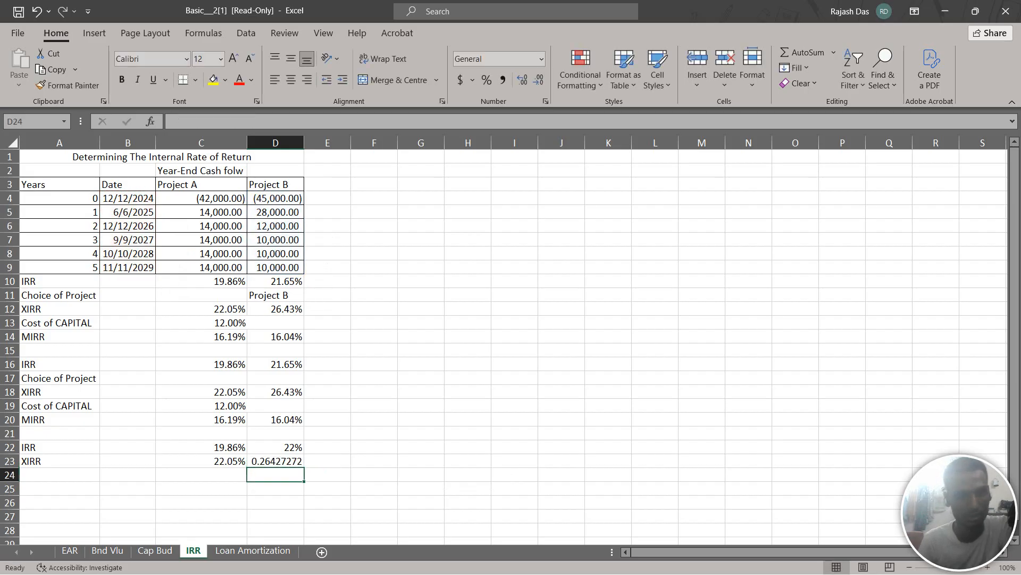
Format Project B's XIRR in D23 as a percentage with two decimal places
key(Up)
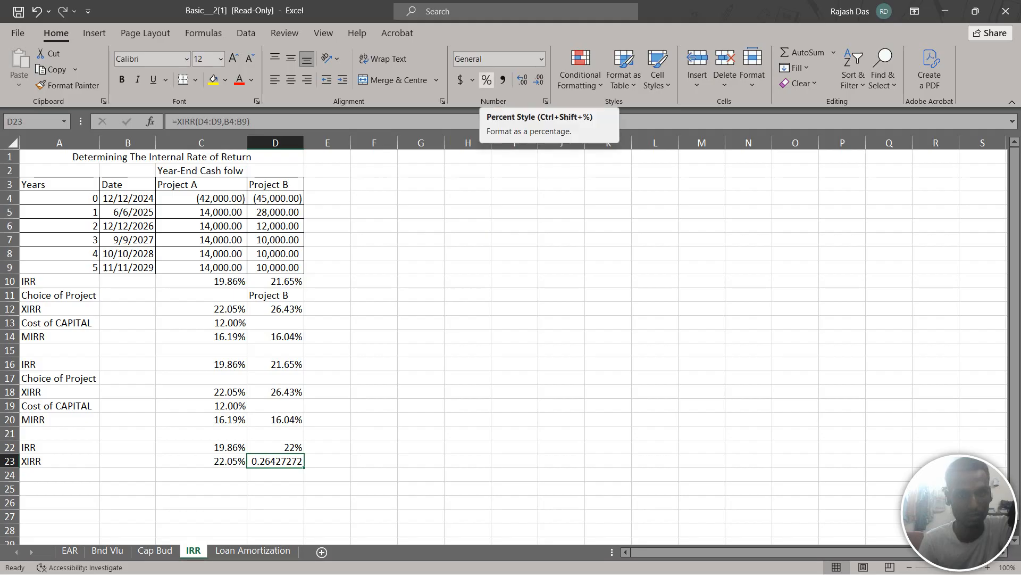
click(487, 80)
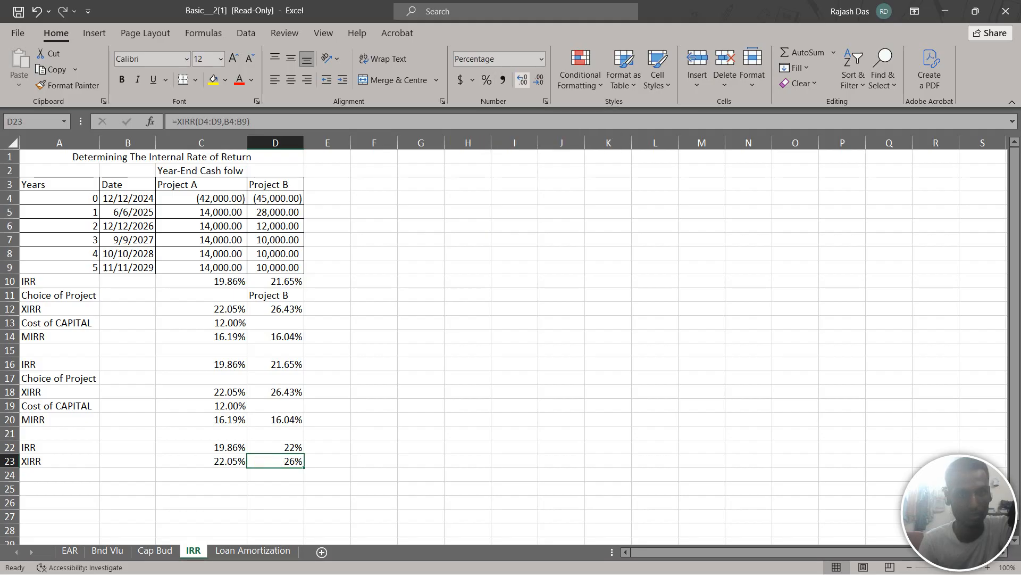
click(522, 80)
click(522, 79)
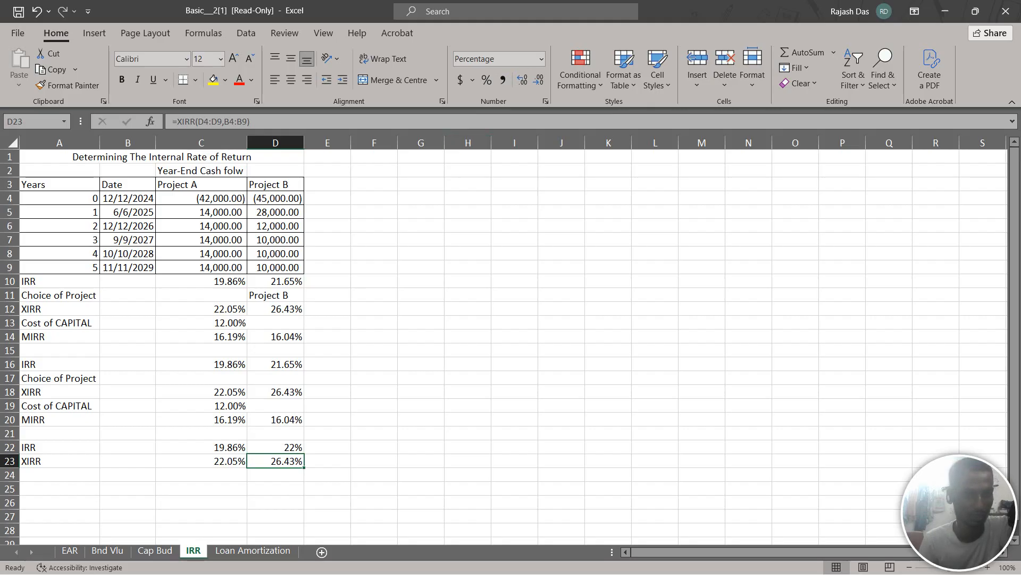
Show Project B's IRR in D22 with two decimal places
key(Up)
click(522, 79)
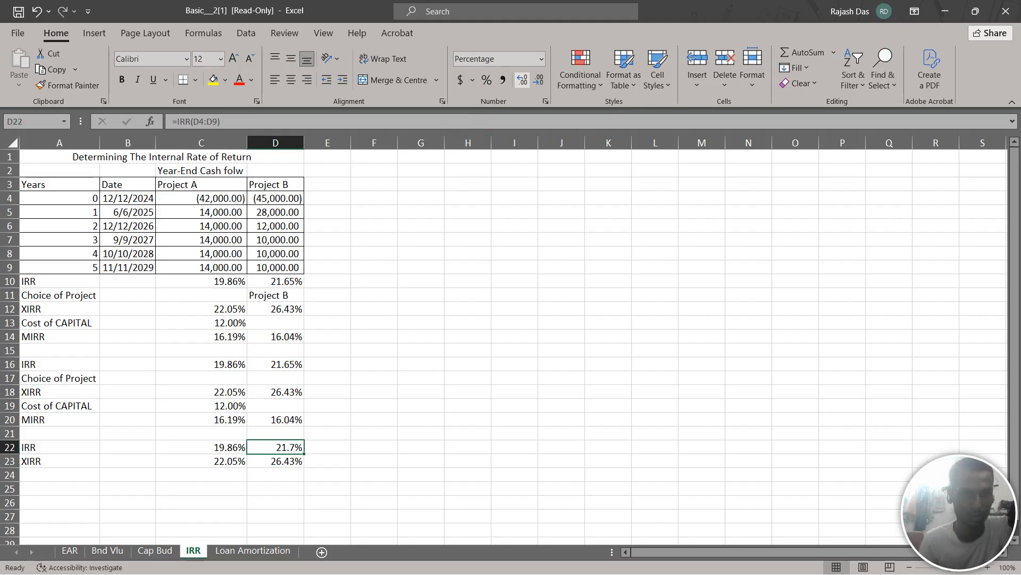
click(522, 80)
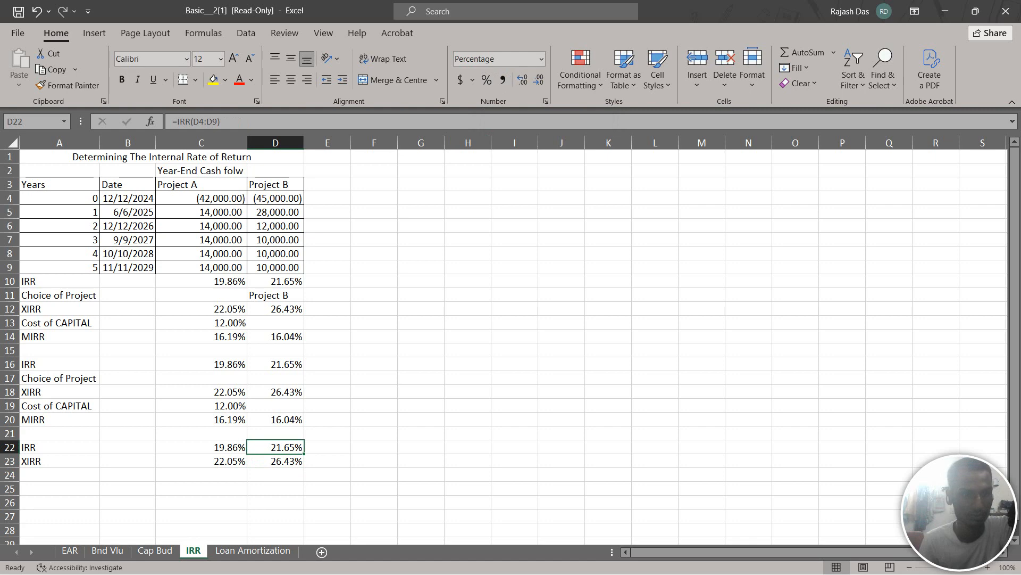
Label cell A24 as MIRR beneath the XIRR row
click(59, 475)
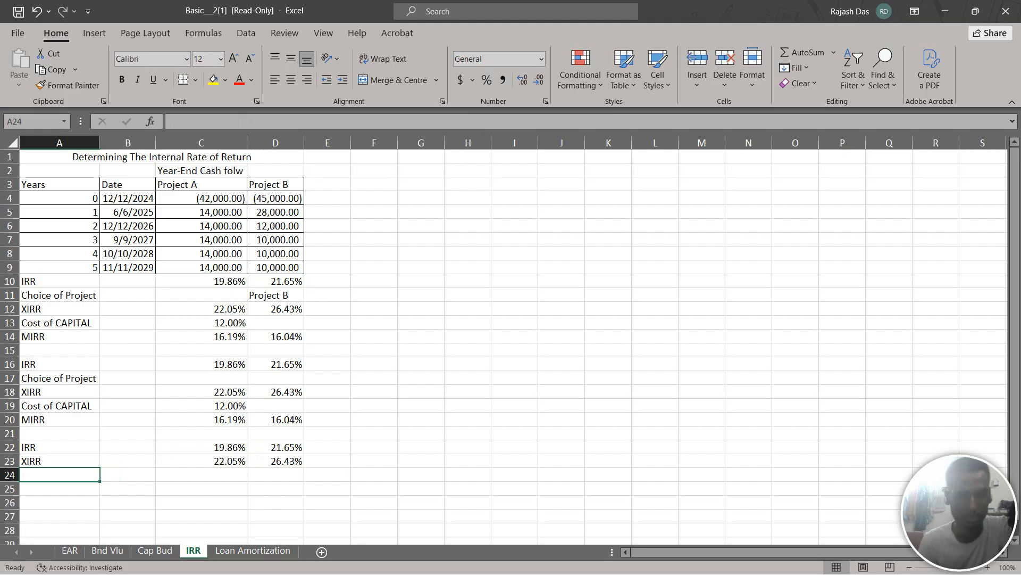
text(M)
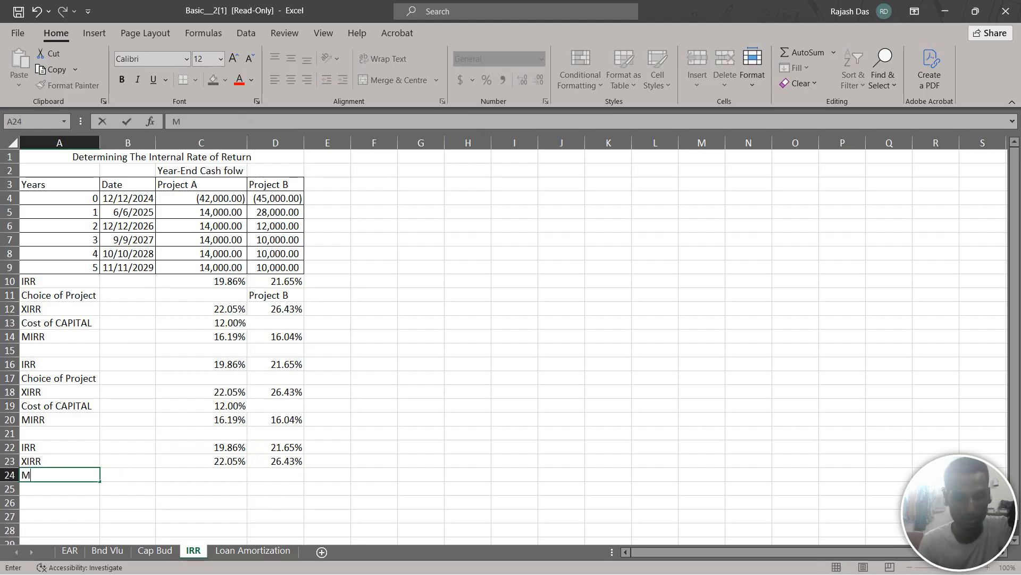
text(IRR)
Calculate Project A's modified rate of return in C24 with MIRR over cash flows C4:C9, using C13 as both finance and reinvestment rate
key(Right)
key(Right)
text(=)
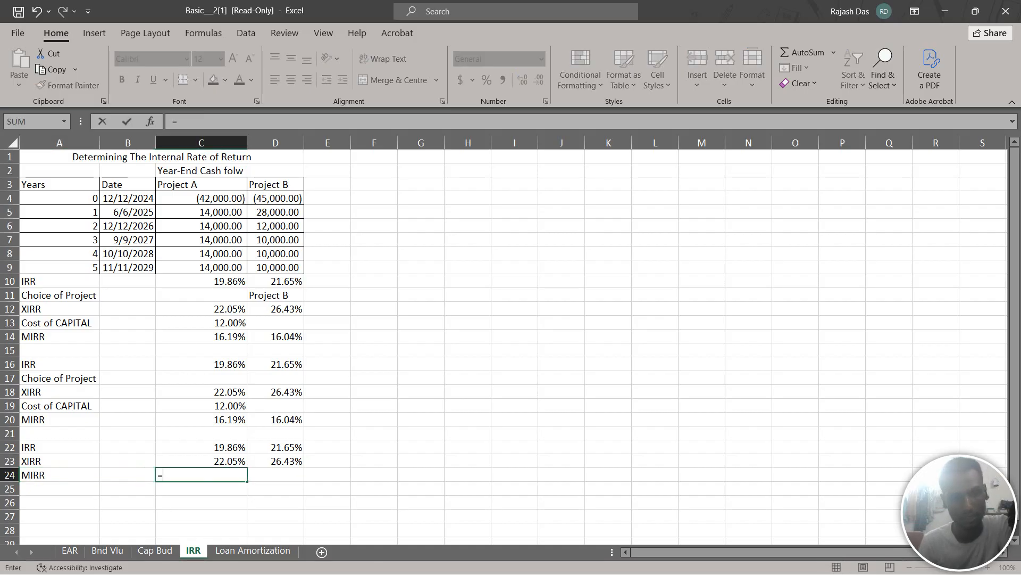
text(MI)
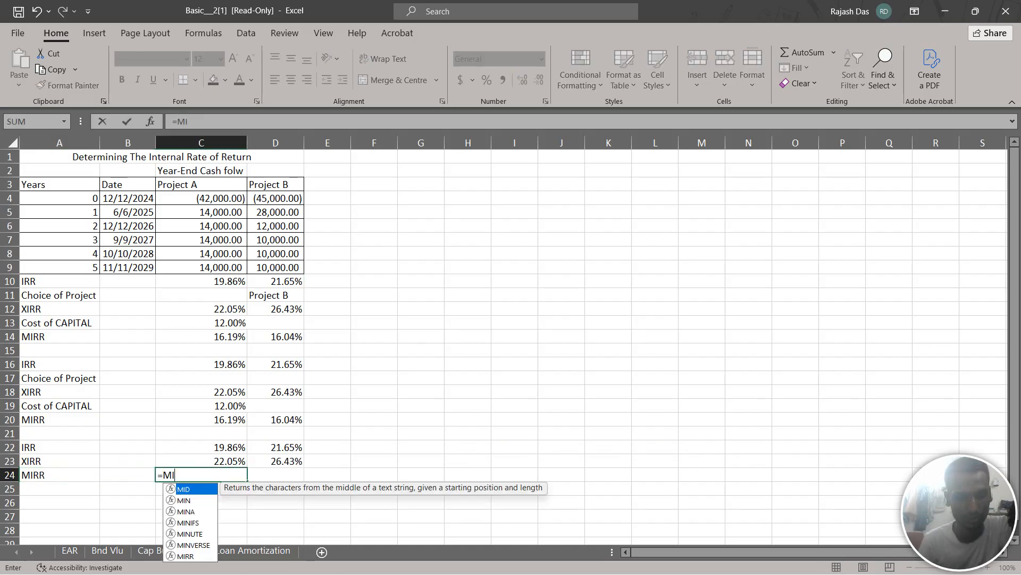
text(RR)
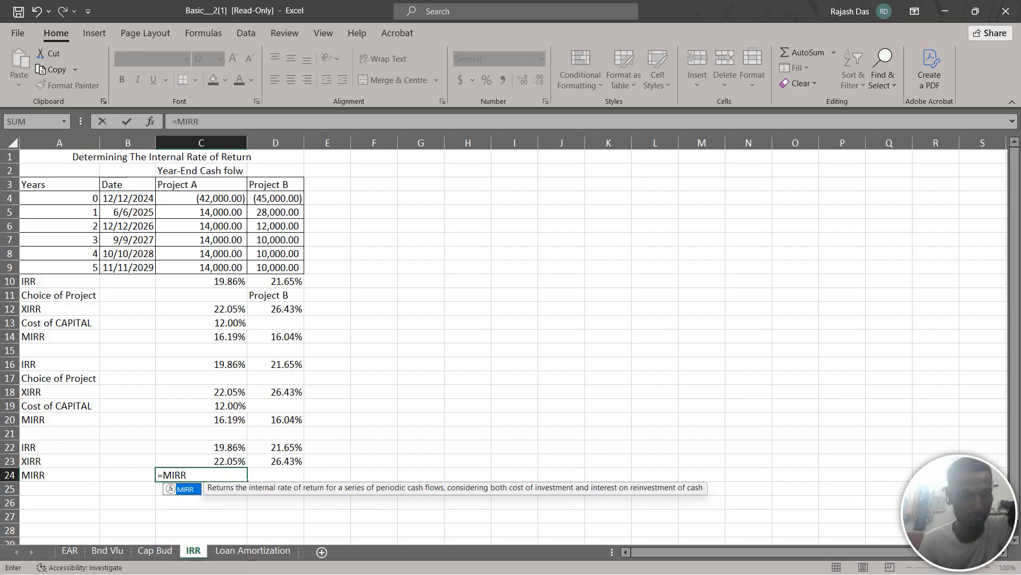
text(()
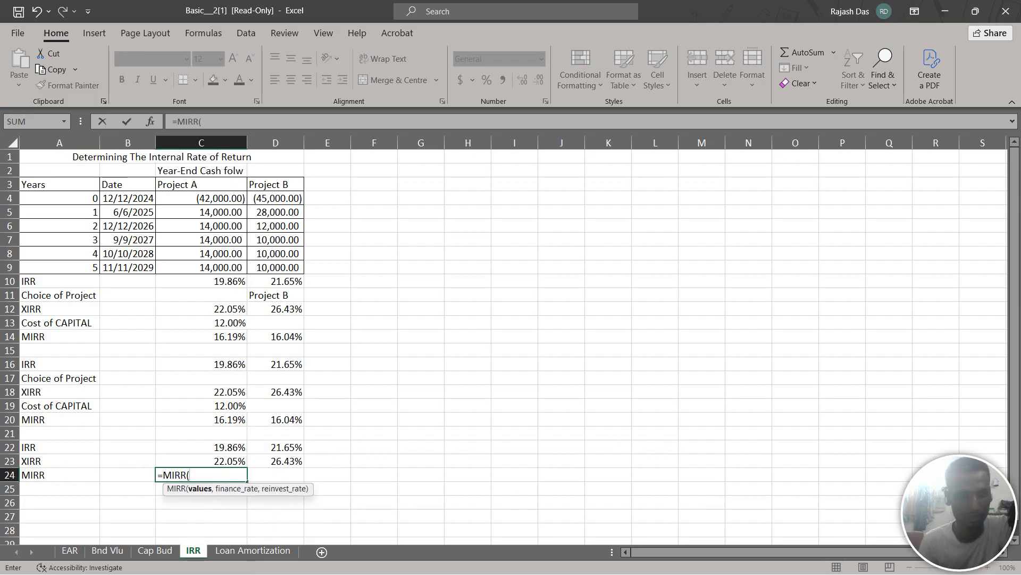
drag(230, 185, 231, 241)
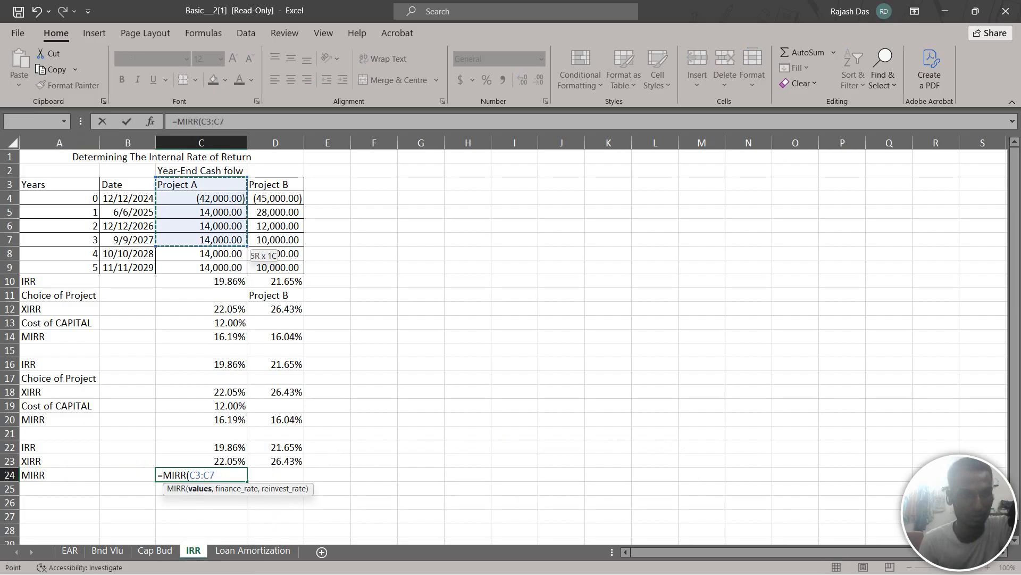
click(230, 323)
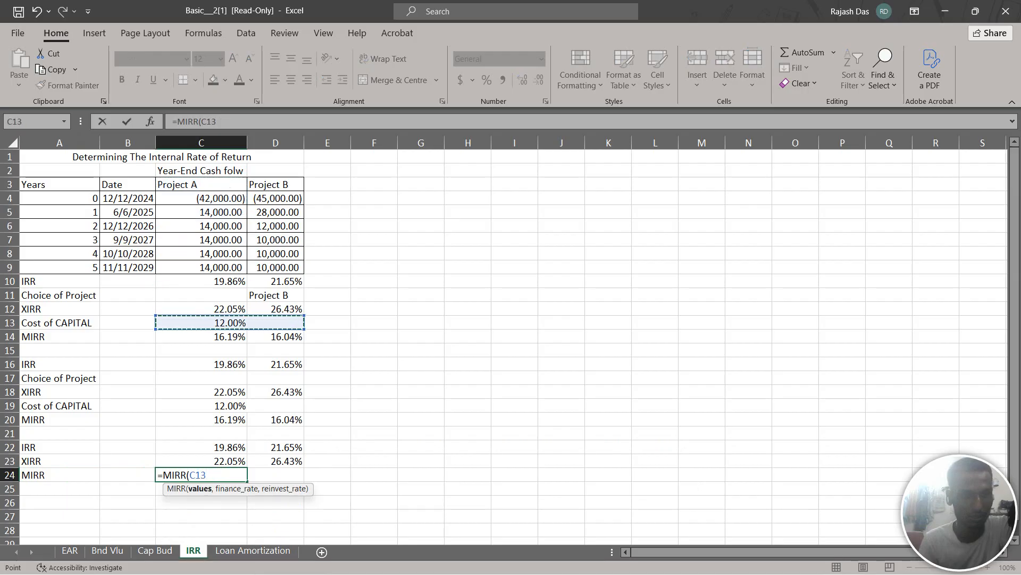
drag(230, 198, 237, 269)
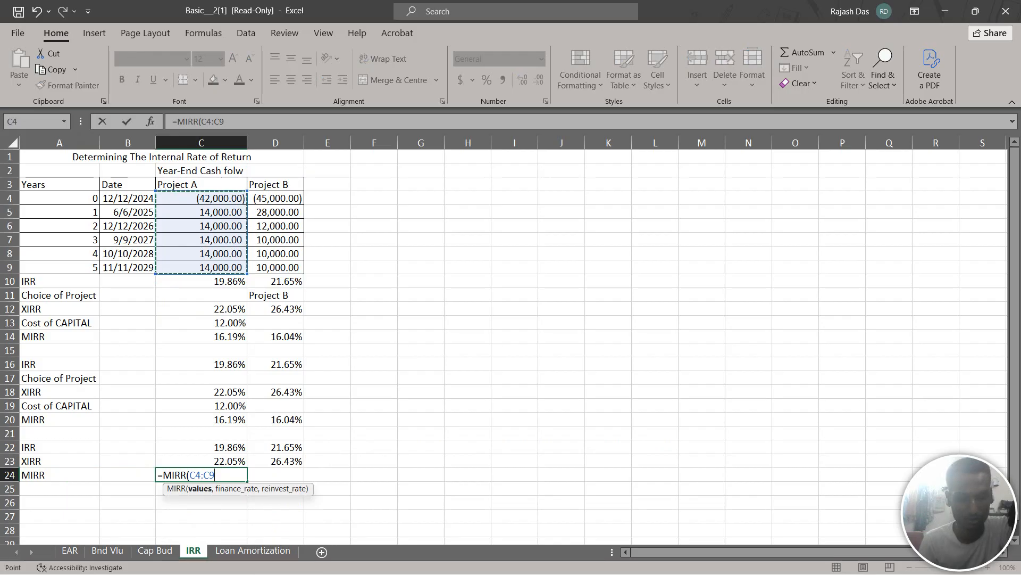
text(,)
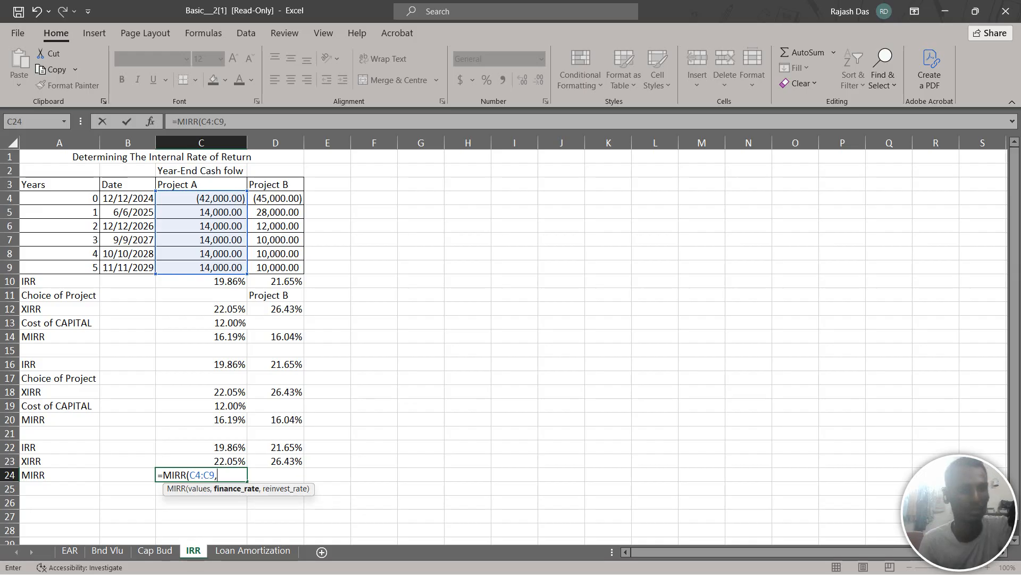
click(230, 323)
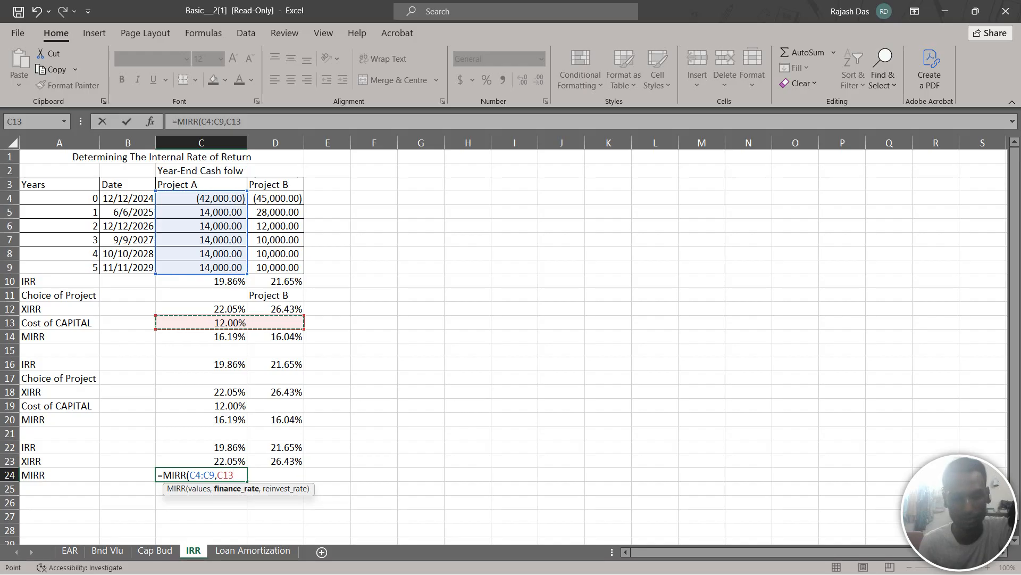
text(,)
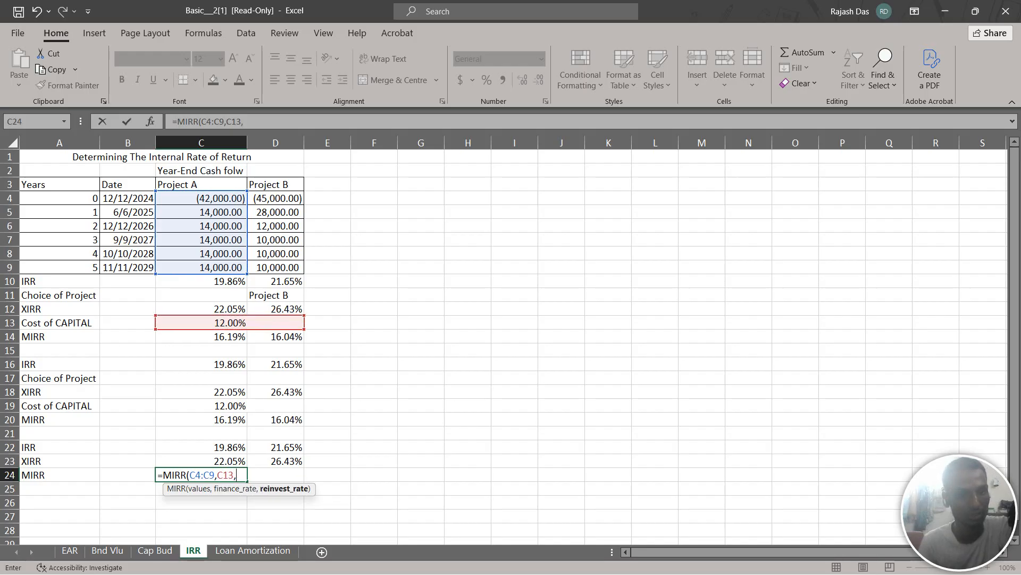
click(420, 392)
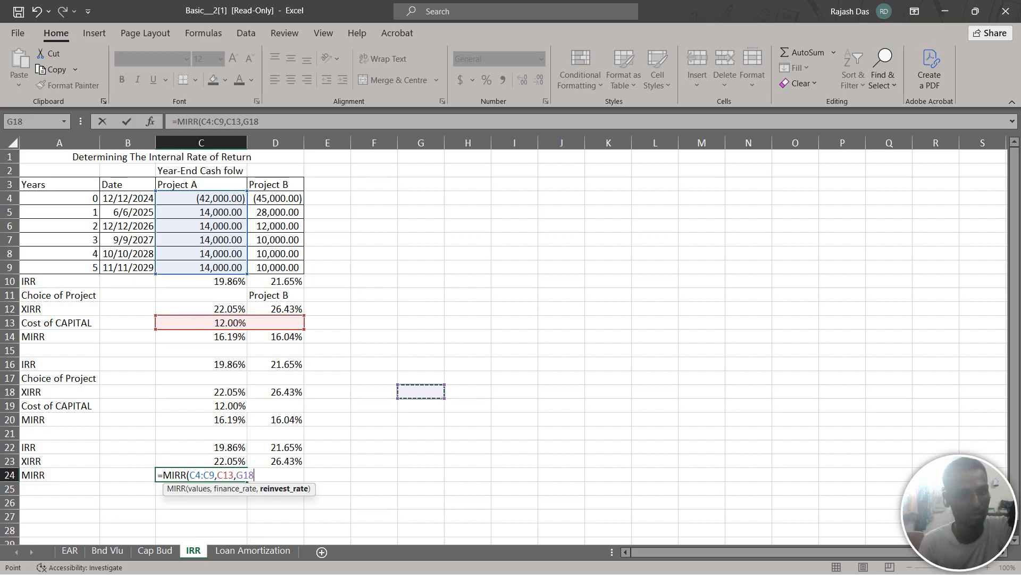
key(BackSpace)
key(BackSpace)
key(BackSpace)
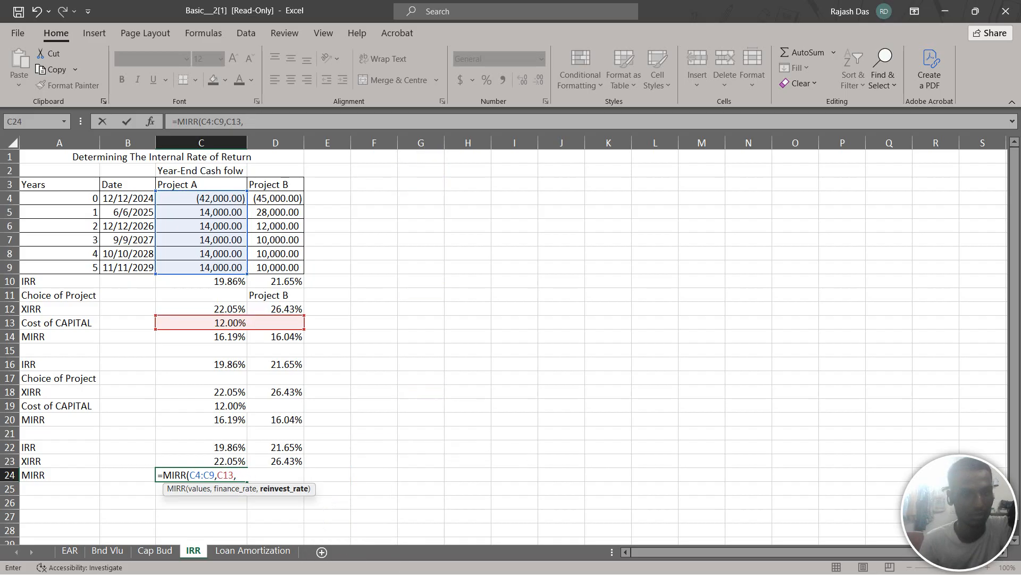
click(230, 322)
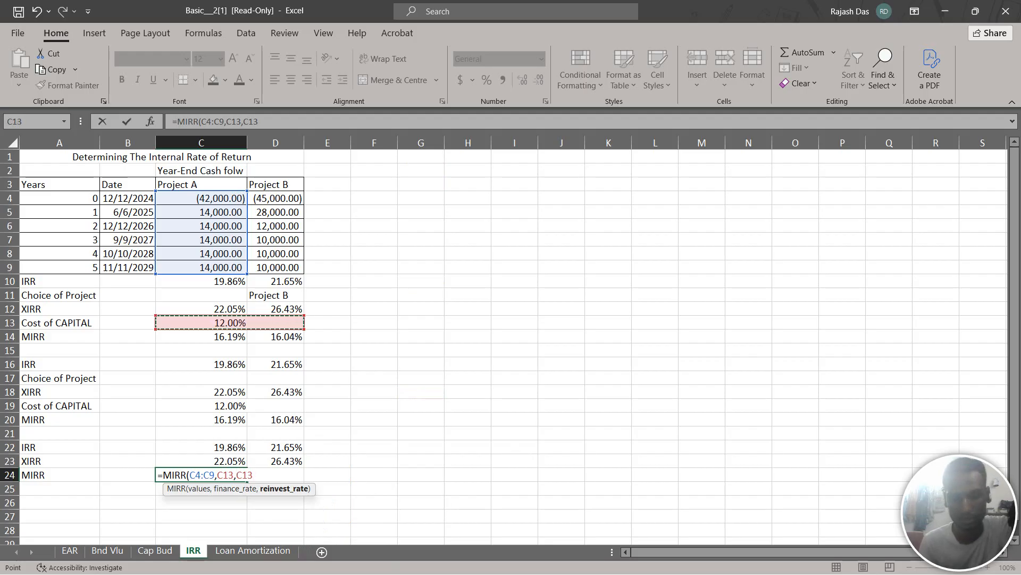
text())
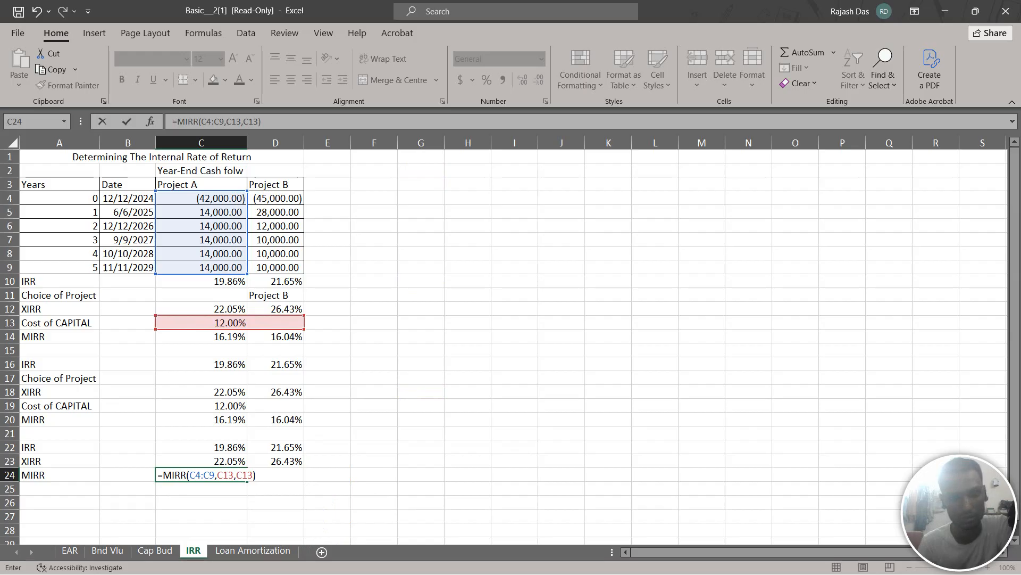
key(Return)
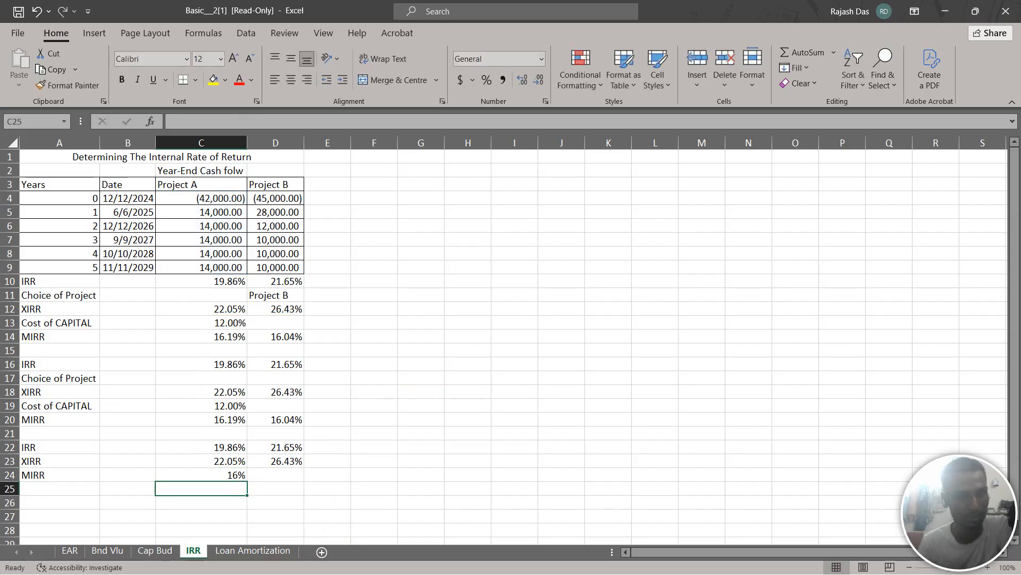
Show Project A's MIRR in C24 with two decimal places
key(Up)
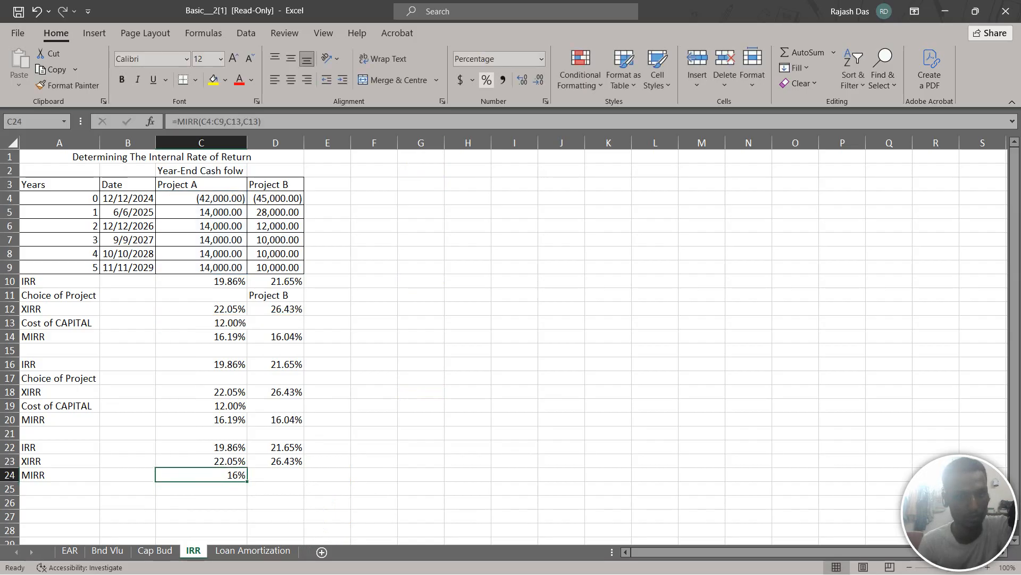
click(522, 79)
click(522, 80)
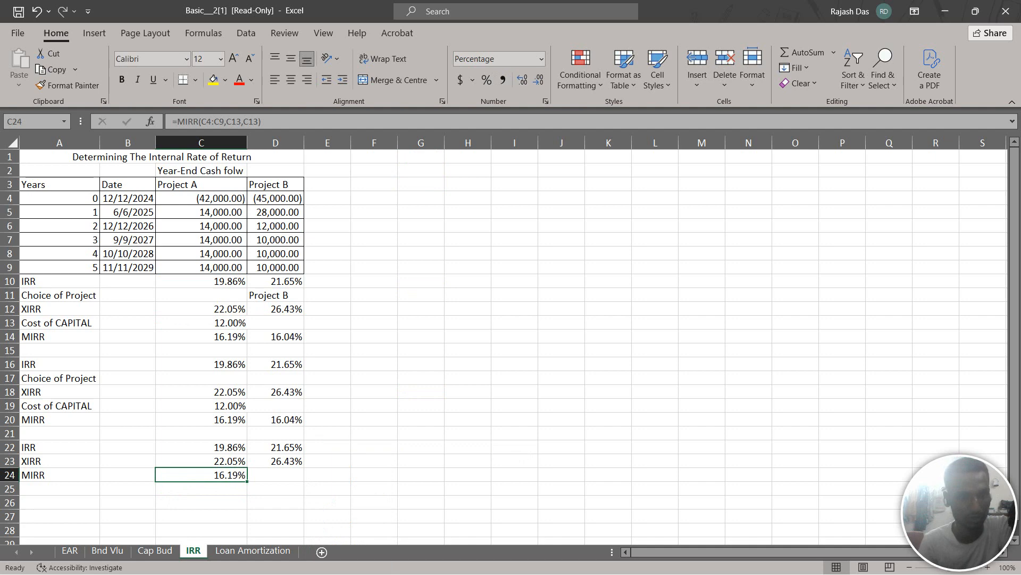
Calculate Project B's modified rate of return in D24 with MIRR over cash flows D4:D9, using C13 as both finance and reinvestment rate
click(275, 474)
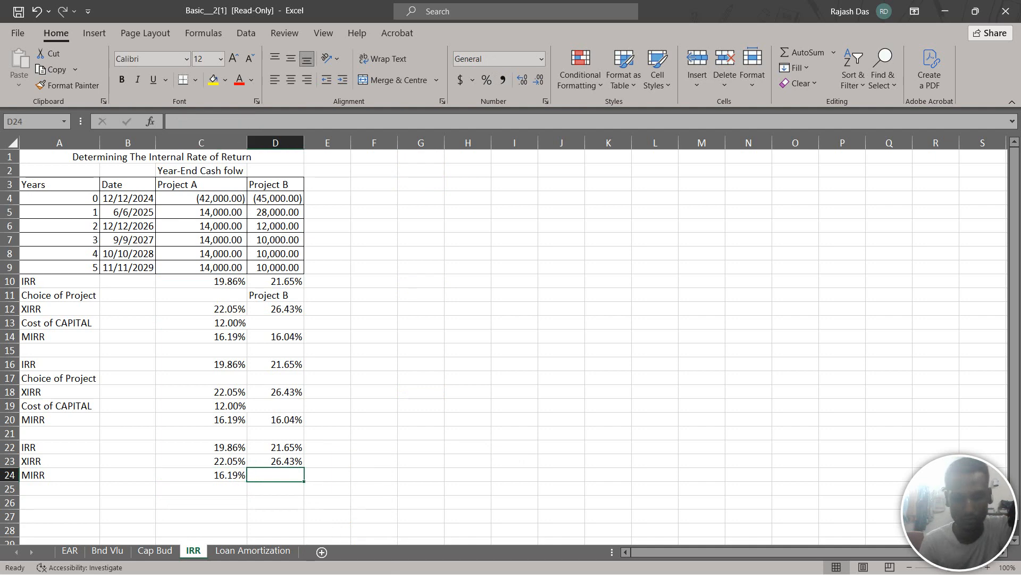
text(=)
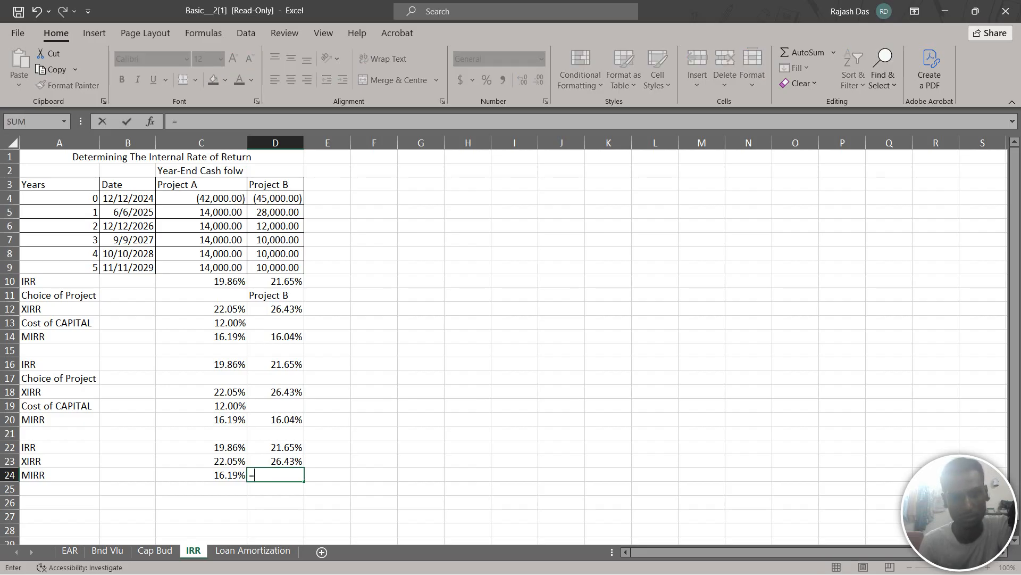
text(MIRR)
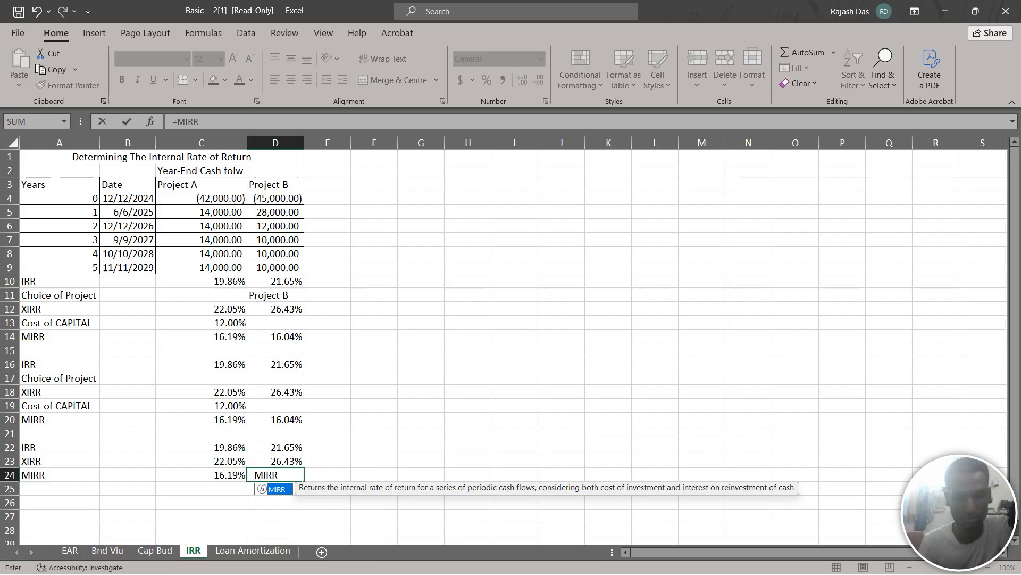
text(()
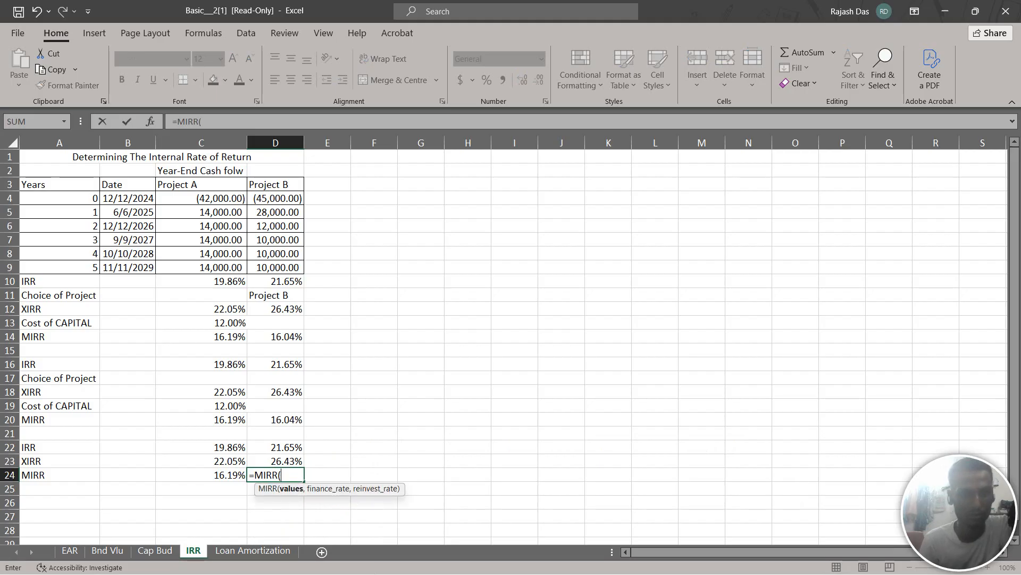
drag(276, 198, 290, 267)
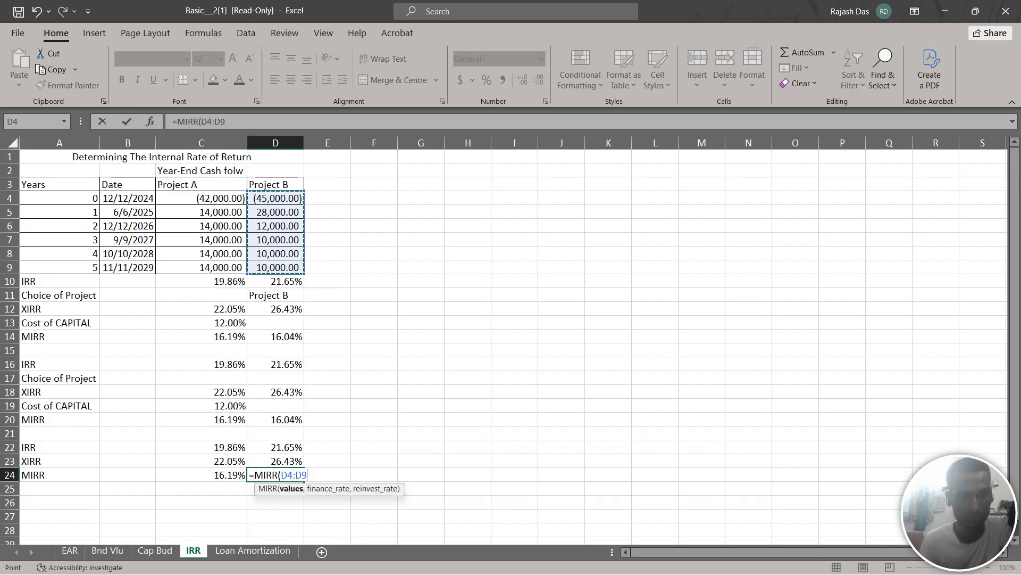
text(,)
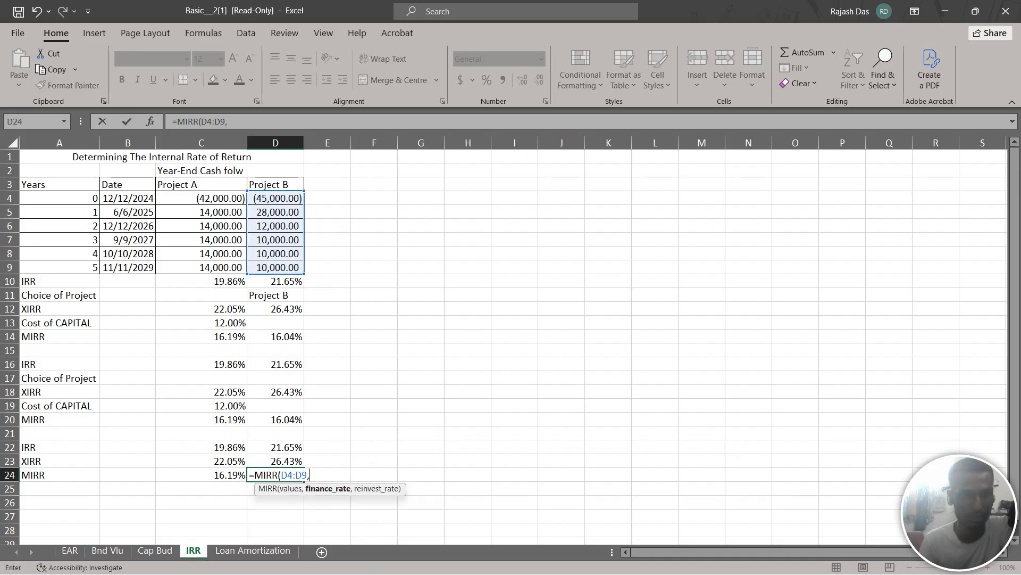
click(230, 322)
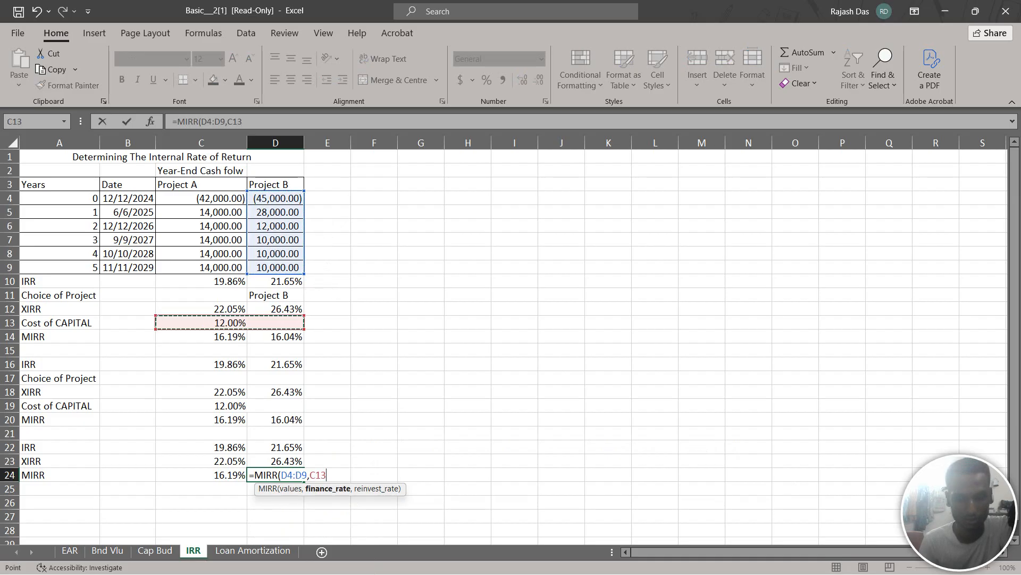
text(,)
click(230, 322)
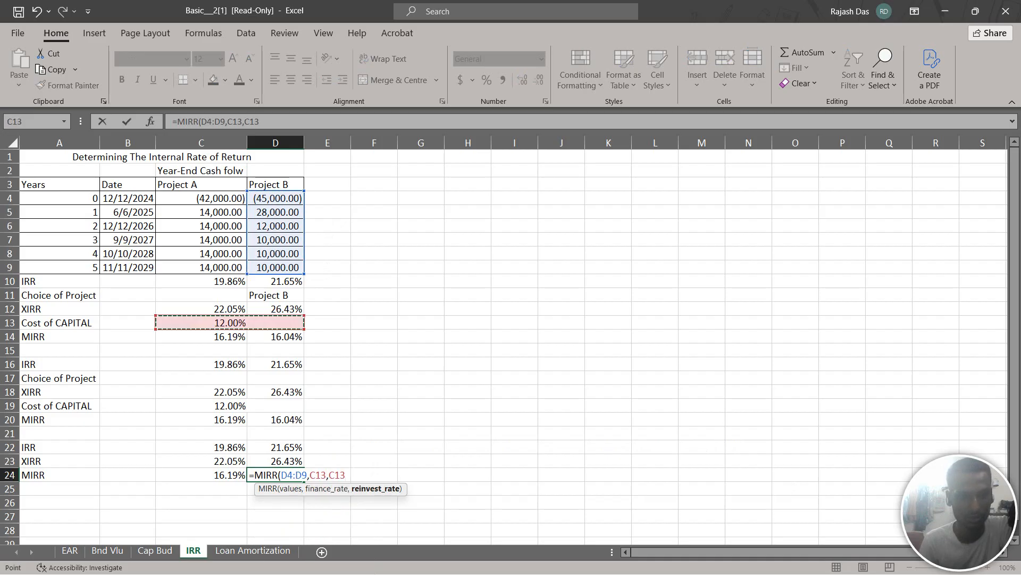
text())
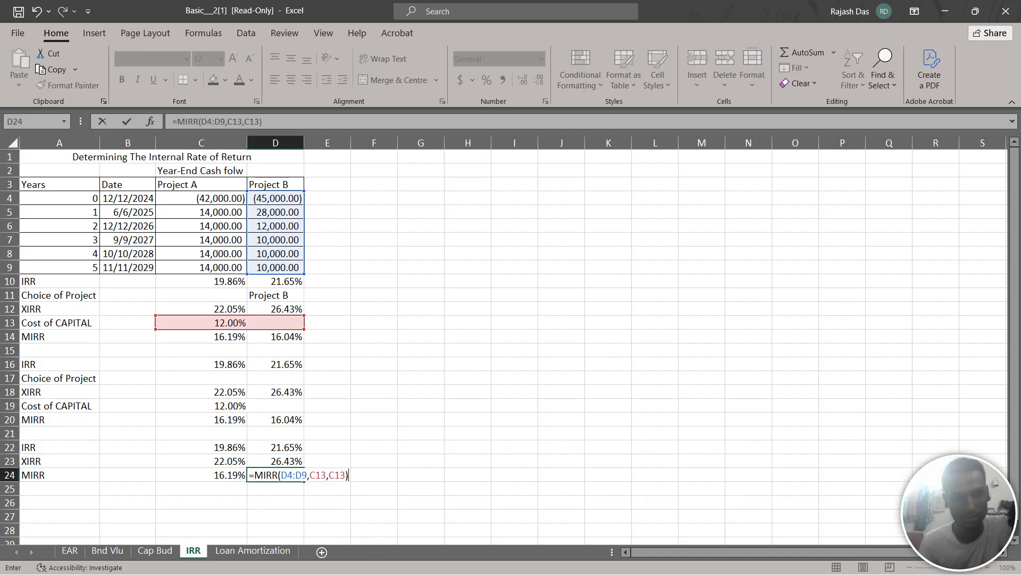
key(Up)
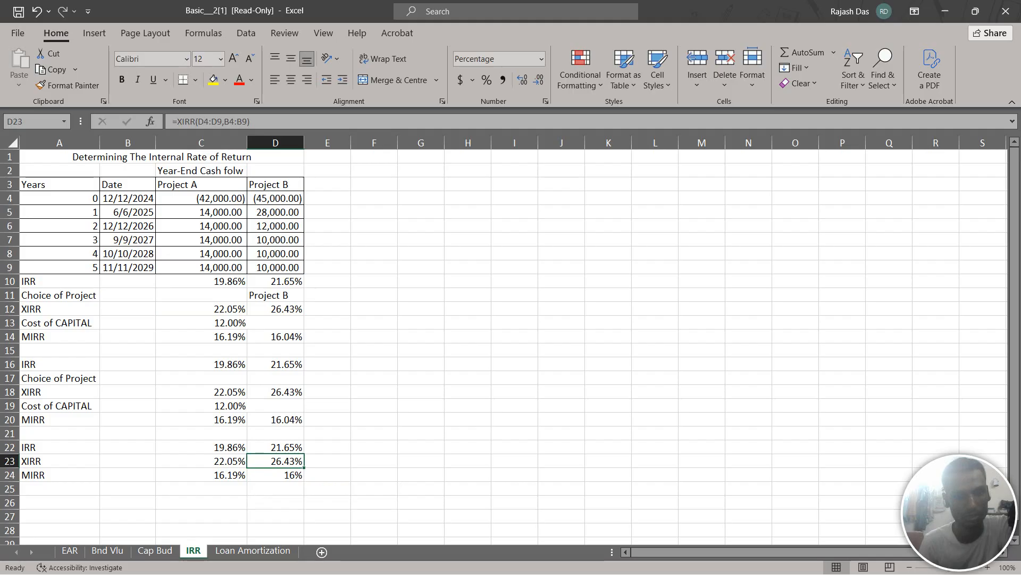
Show Project B's MIRR in D24 with two decimal places
key(Down)
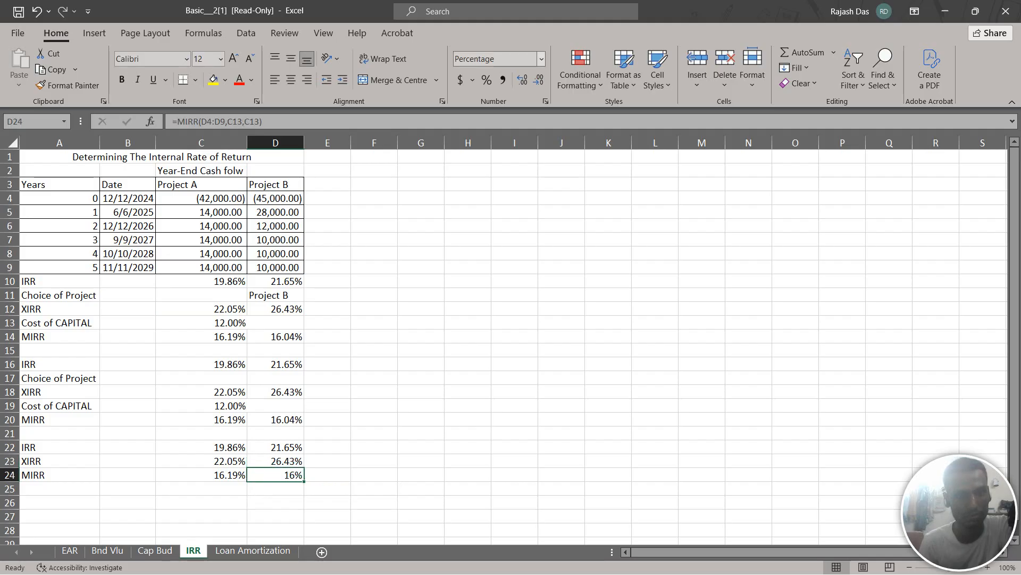
click(521, 79)
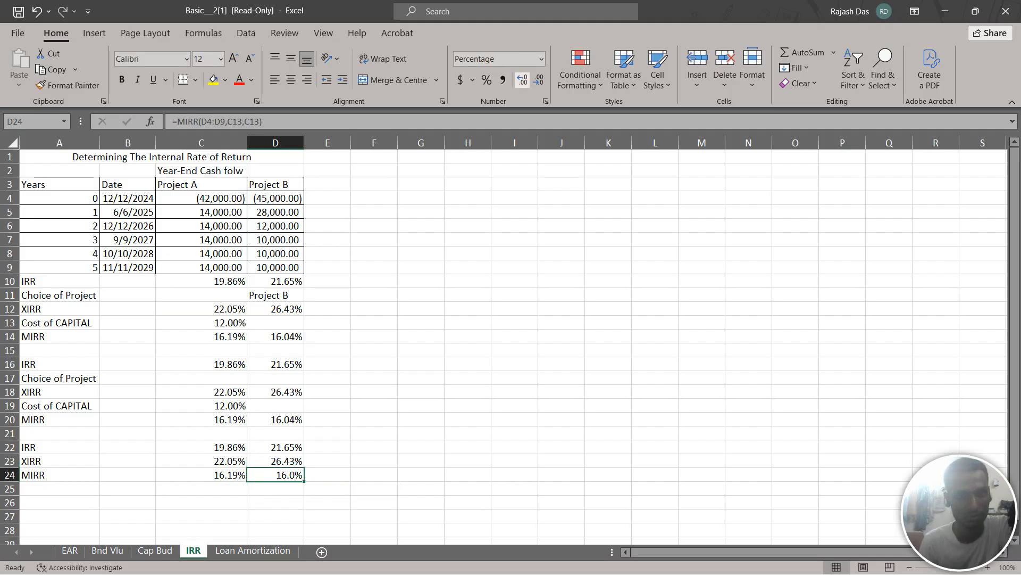
click(522, 80)
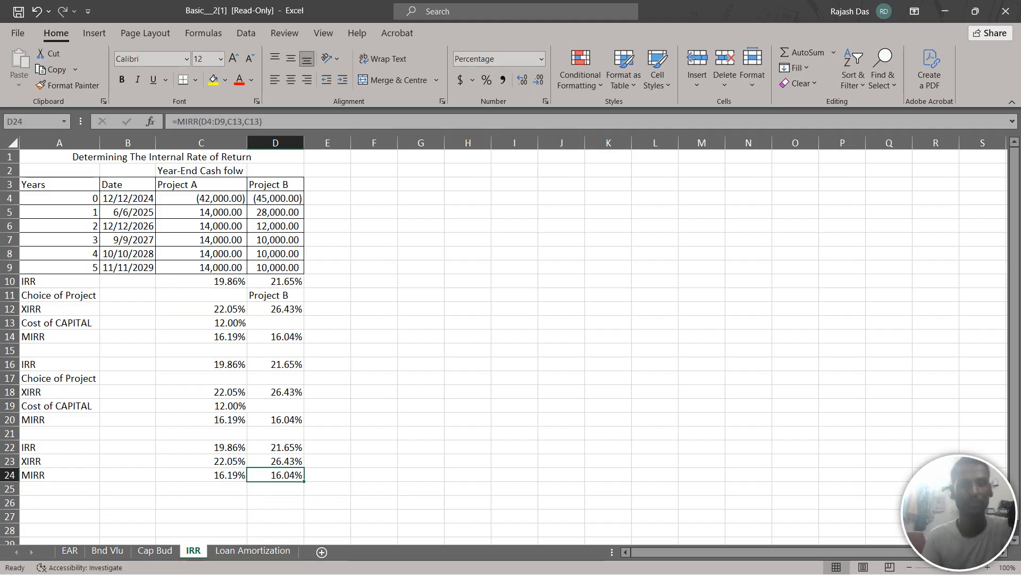
Open the Loan Amortization sheet and select the Payment heading in I7 of the second loan table
mouse_move(745, 573)
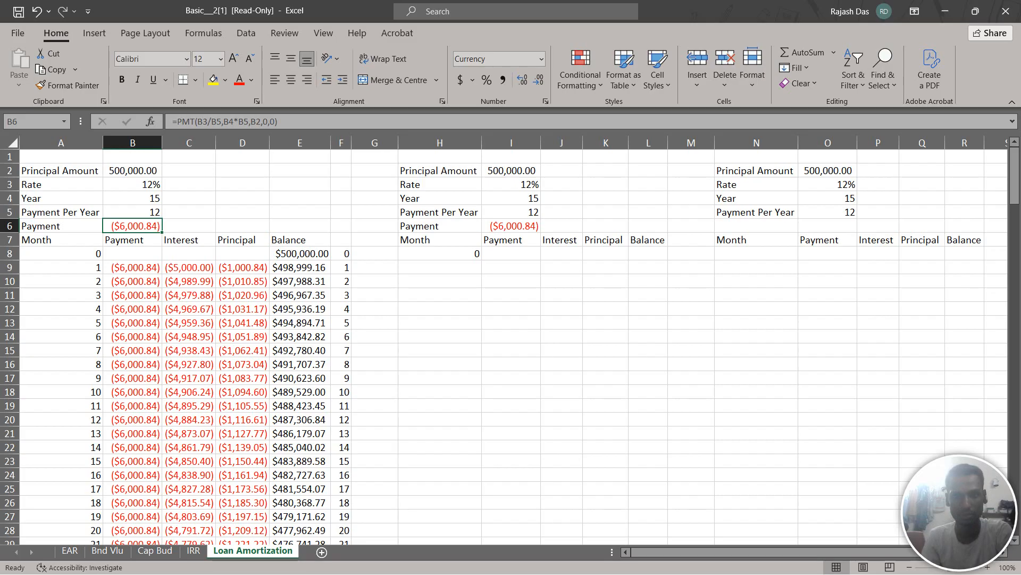
click(562, 226)
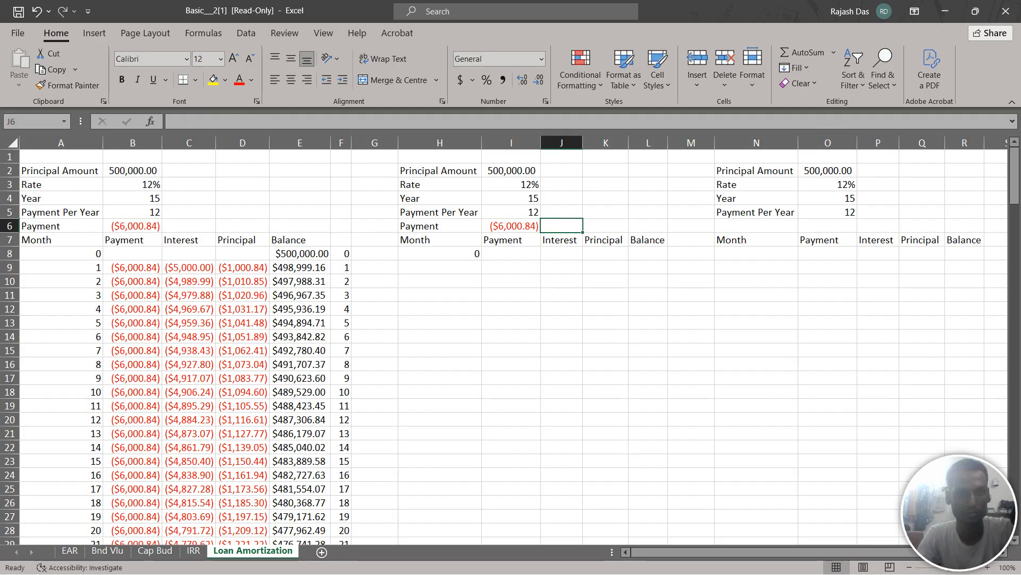
click(511, 240)
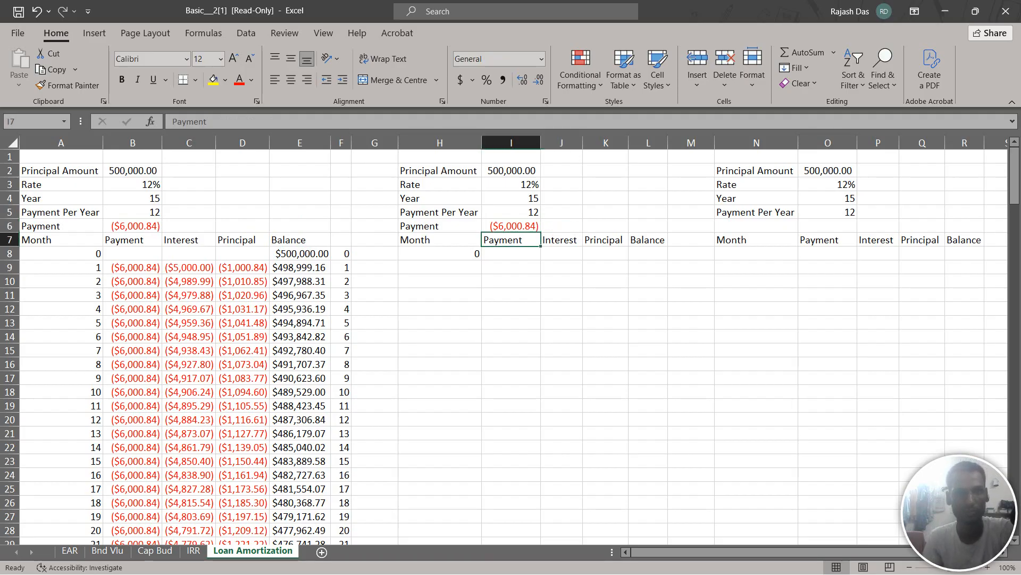
Calculate the second table's loan payment in J6 with PMT, using rate I3/I5, periods I4*I5, present value I2, future value -0 and type 0
click(510, 226)
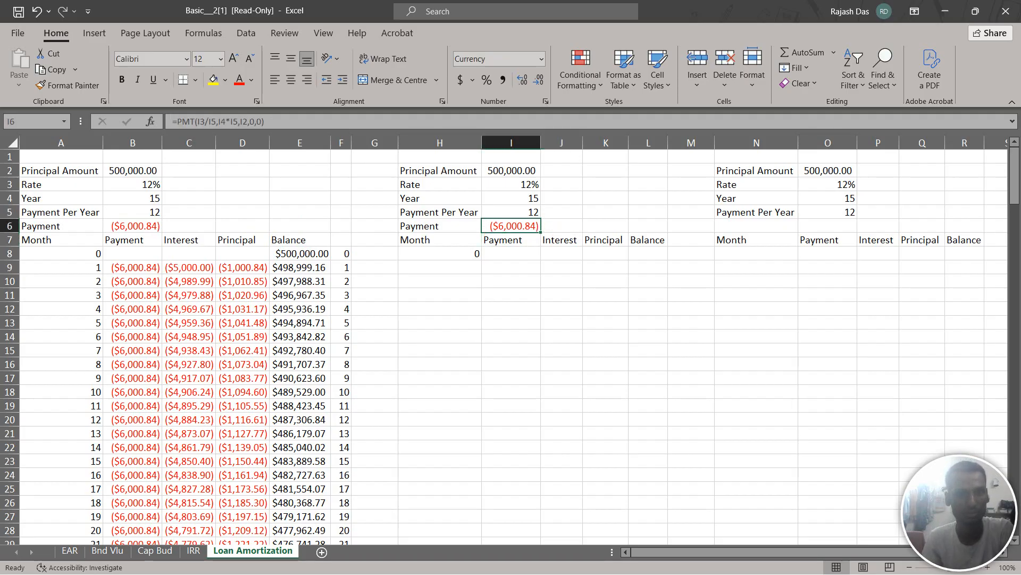
click(562, 226)
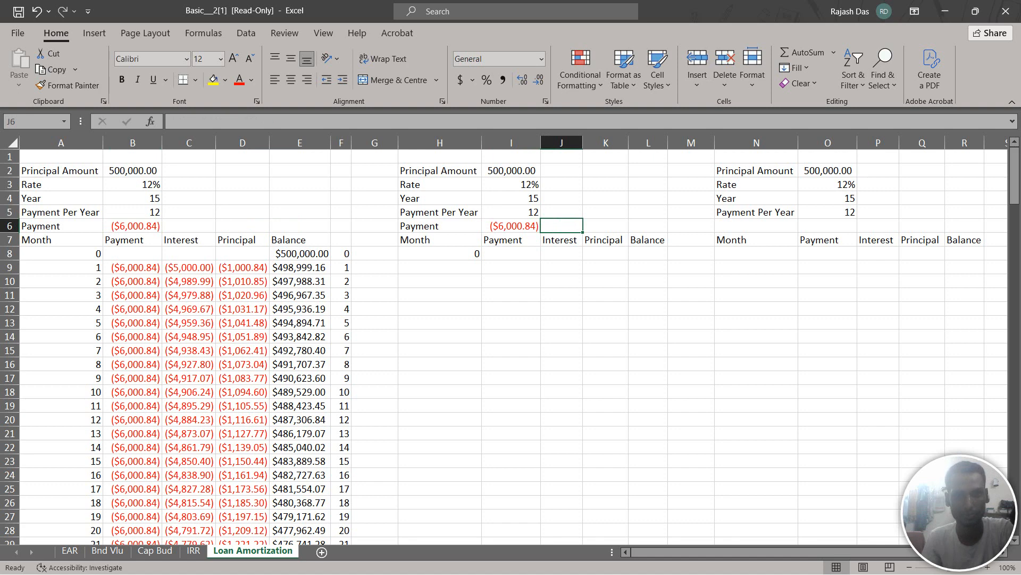
text(=)
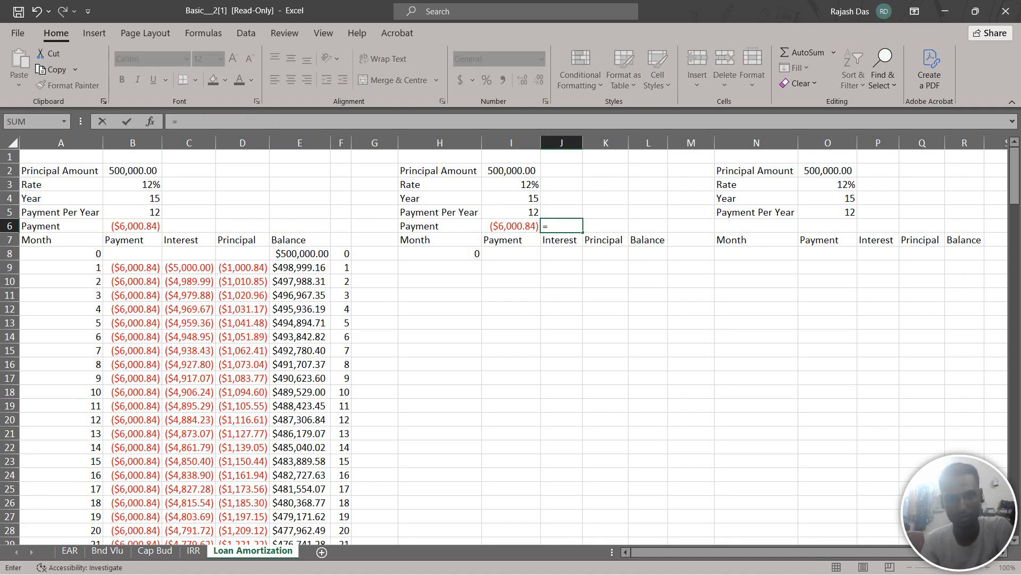
text(PMT)
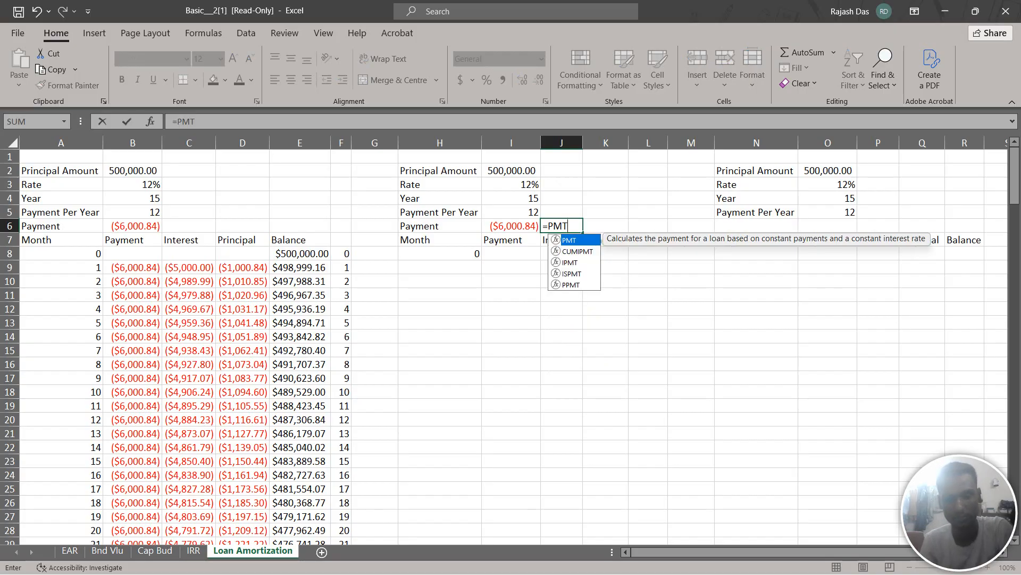
text(()
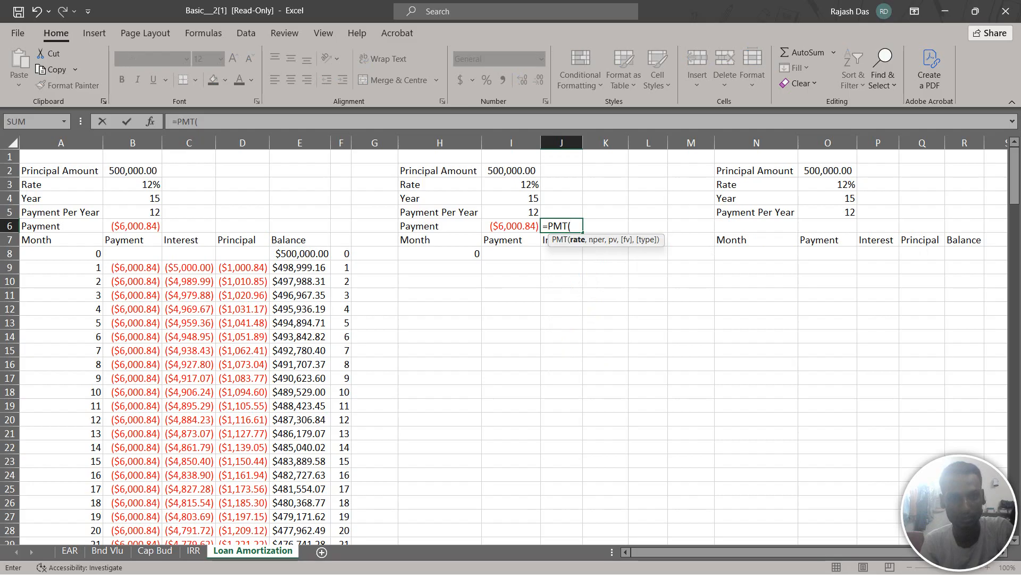
click(511, 184)
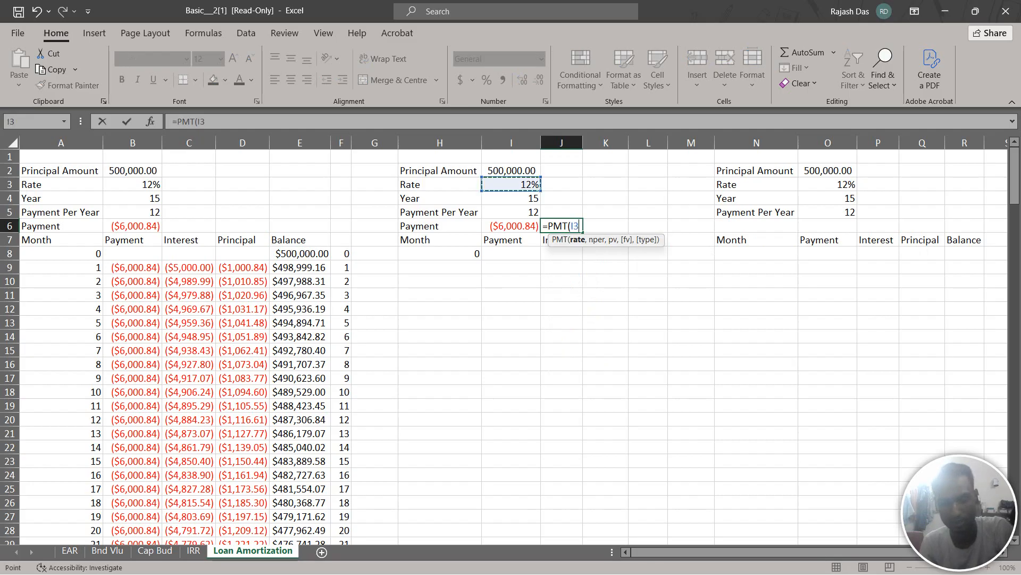
text(/)
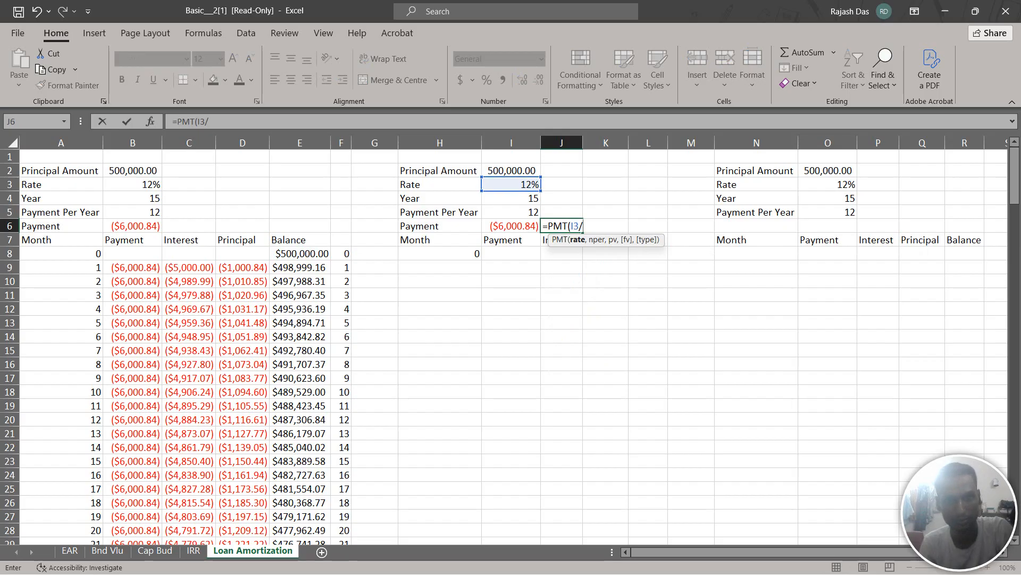
click(511, 212)
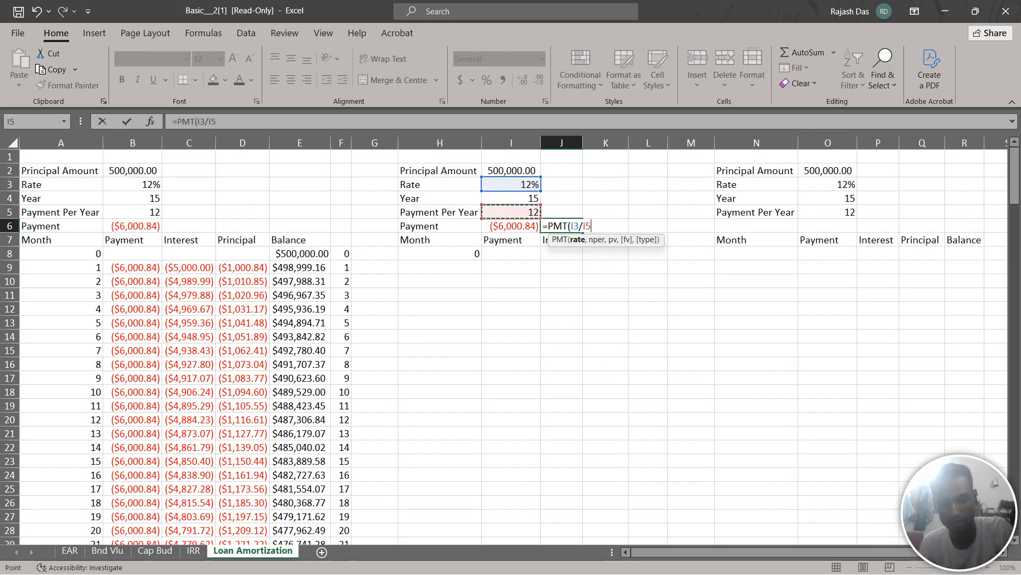
text(,)
click(511, 198)
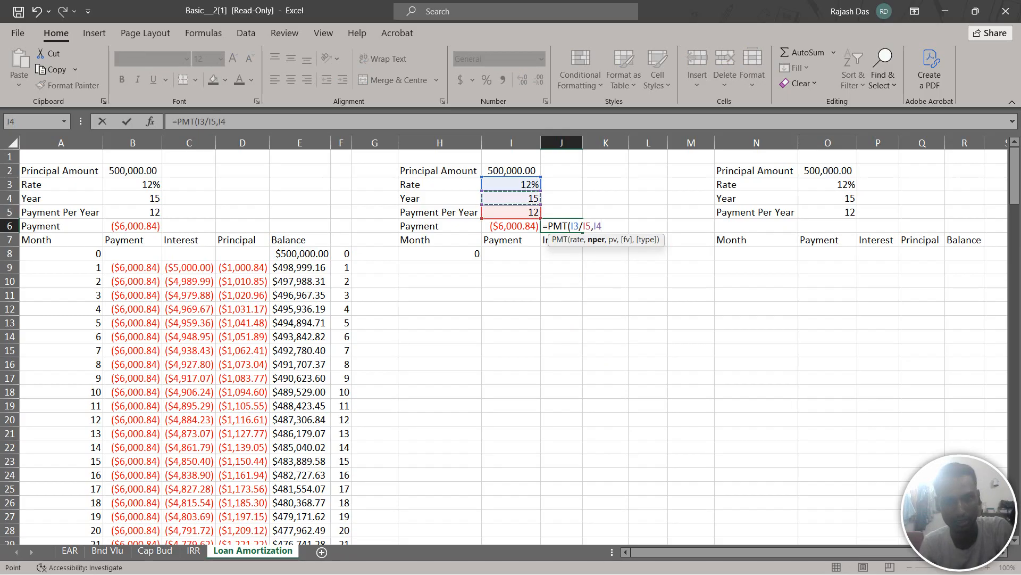
text(*)
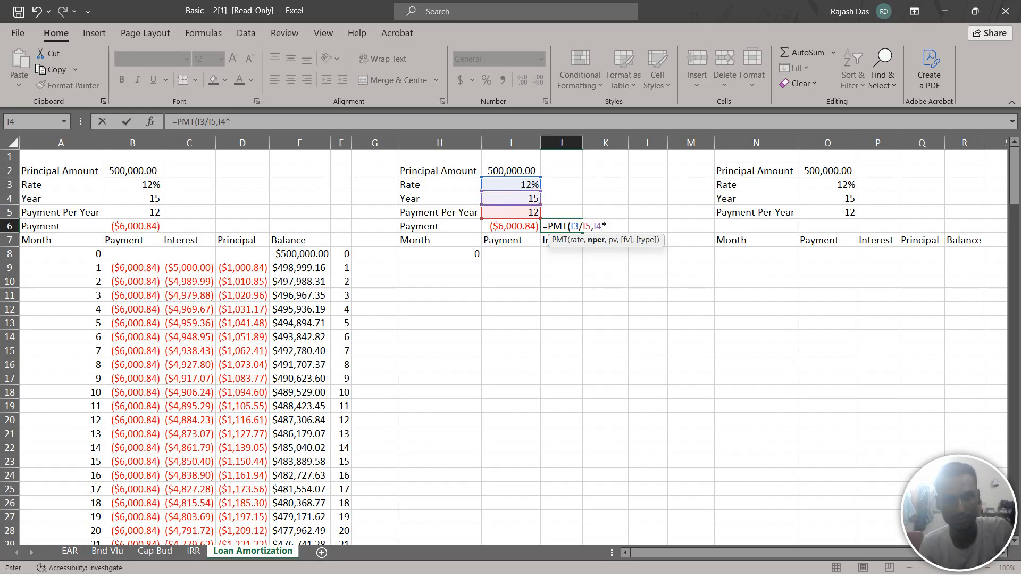
click(511, 212)
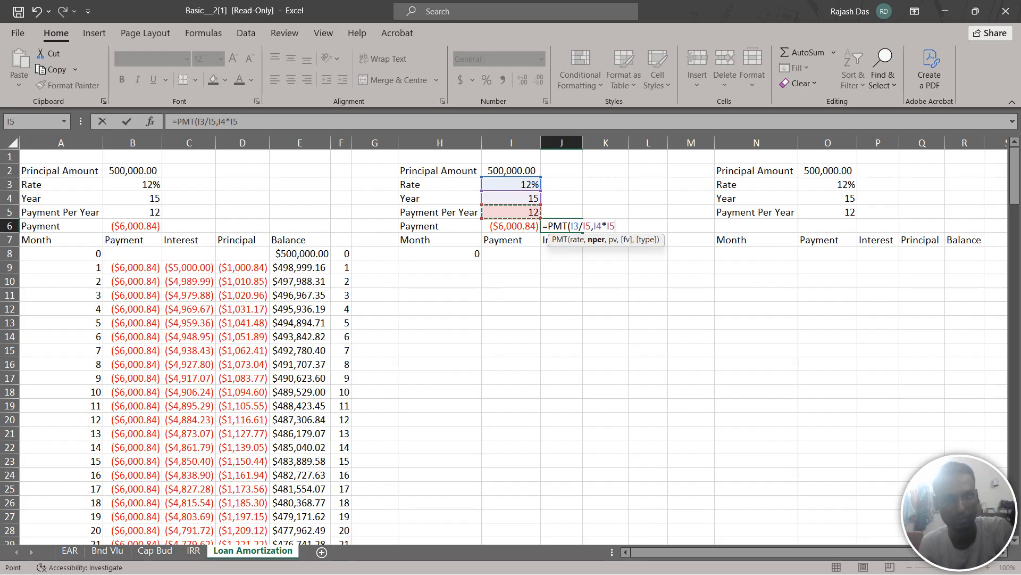
text(,)
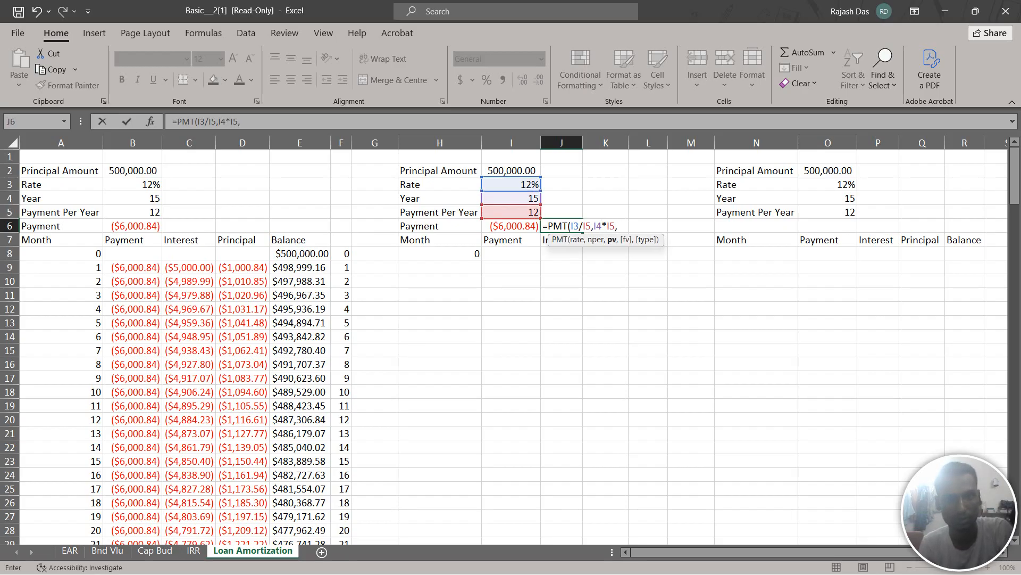
click(510, 171)
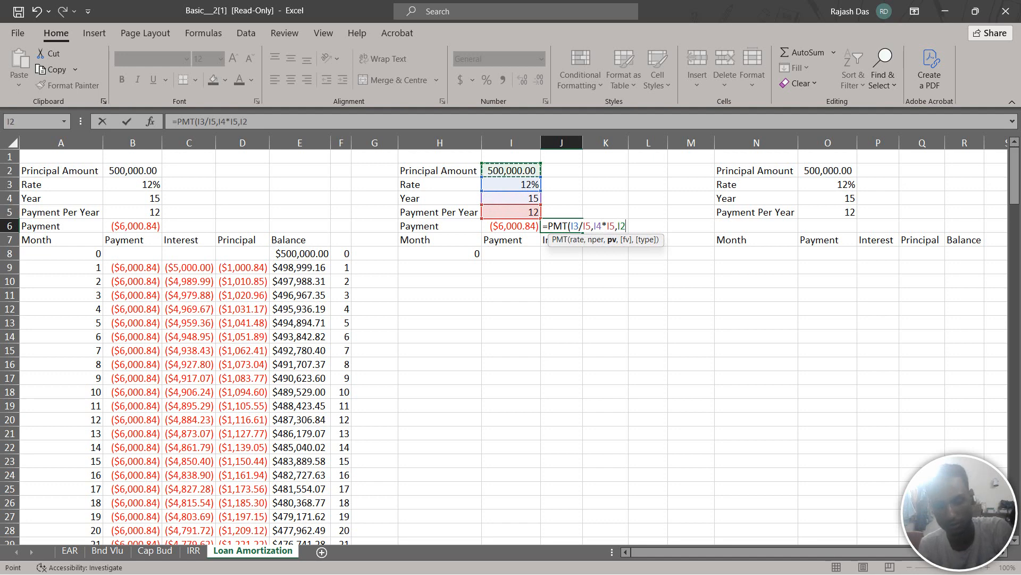
text(,)
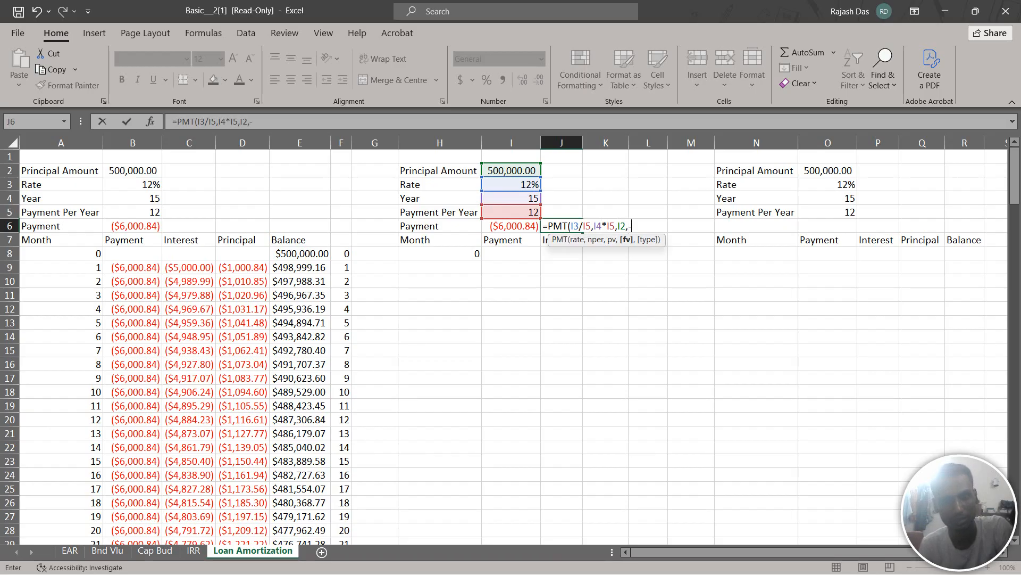
text(-0)
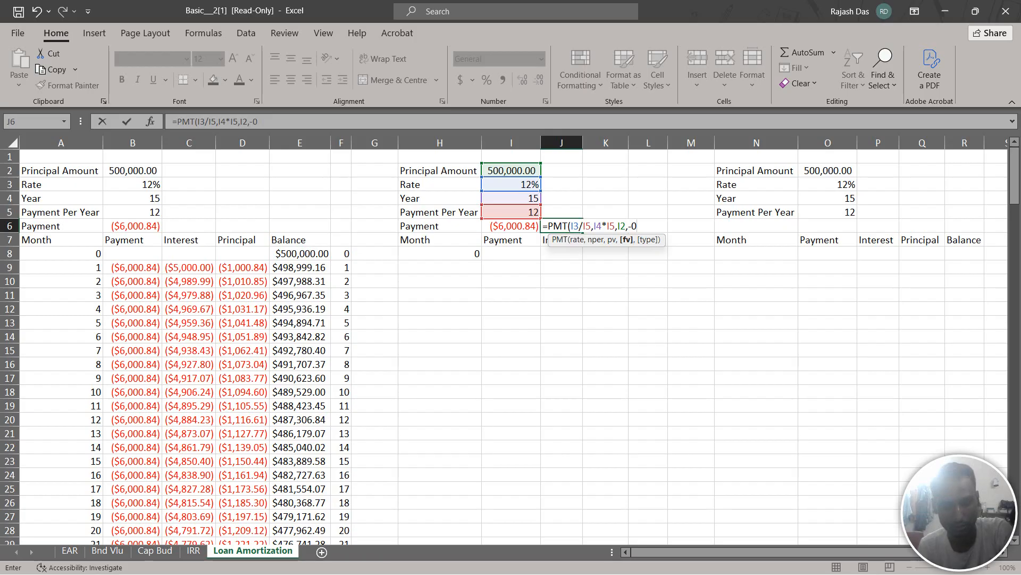
text(,0)
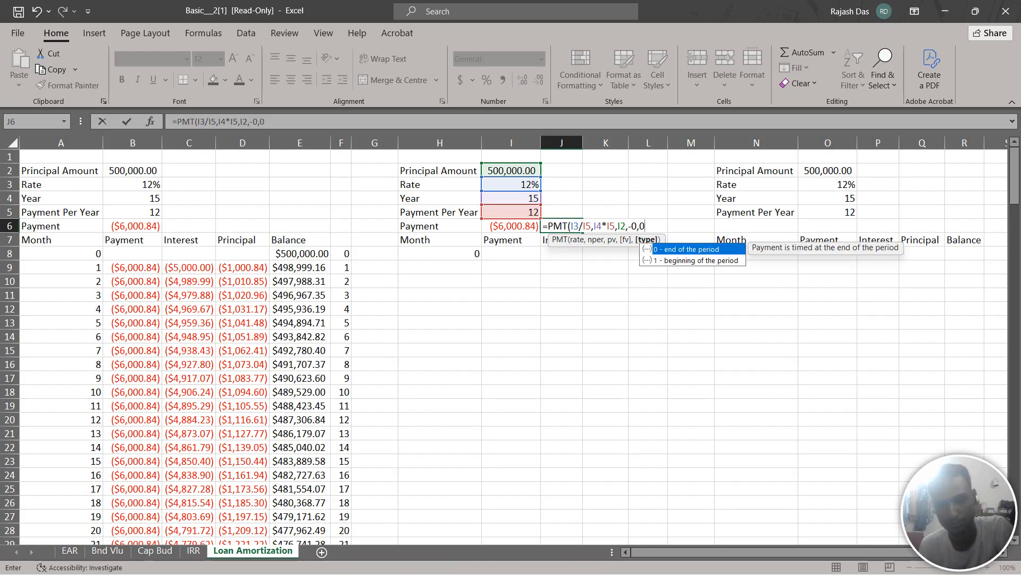
text())
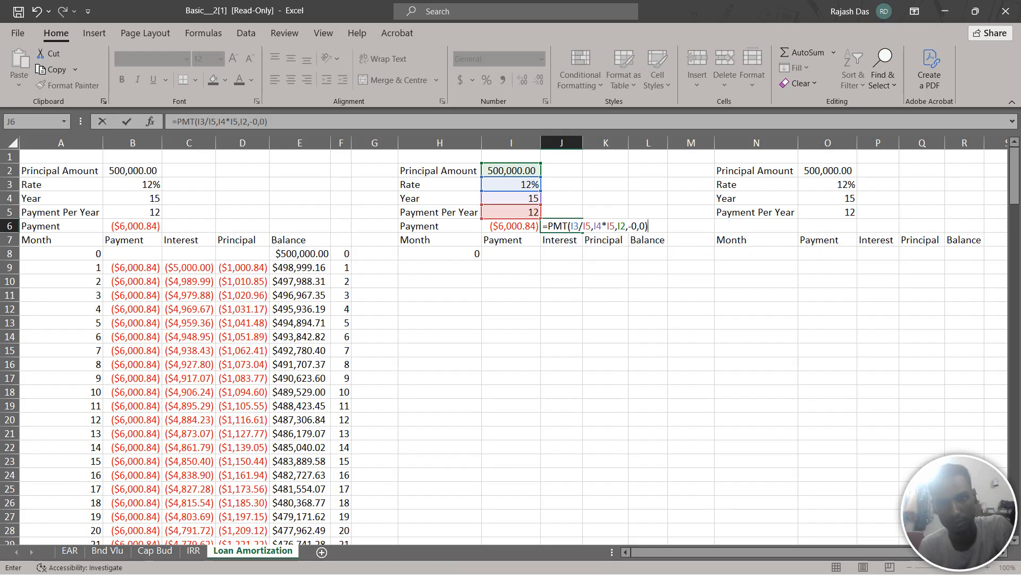
key(ctrl+Return)
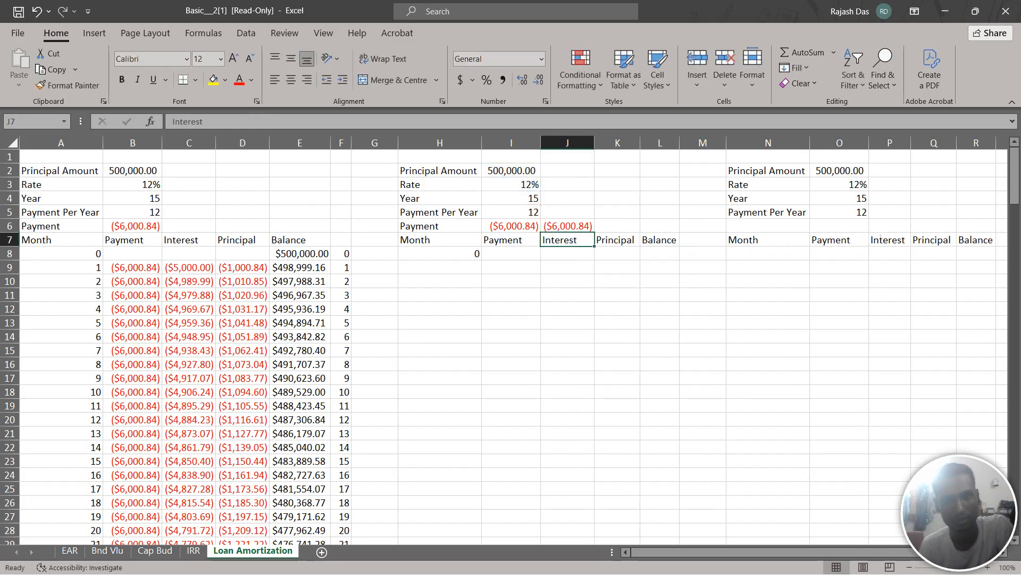
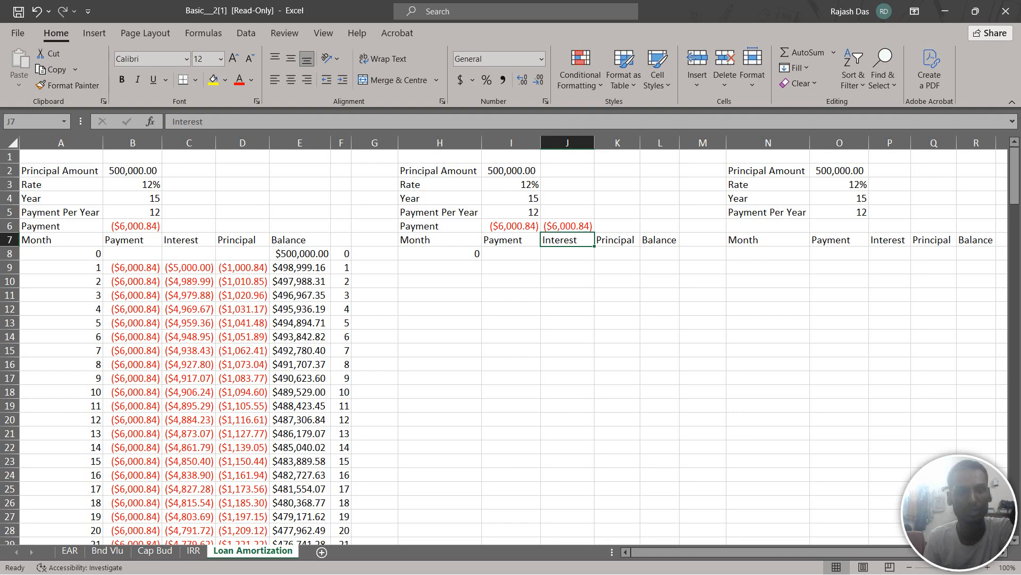
Enter 500000 as the month 0 balance in L8 of the second loan table
click(617, 254)
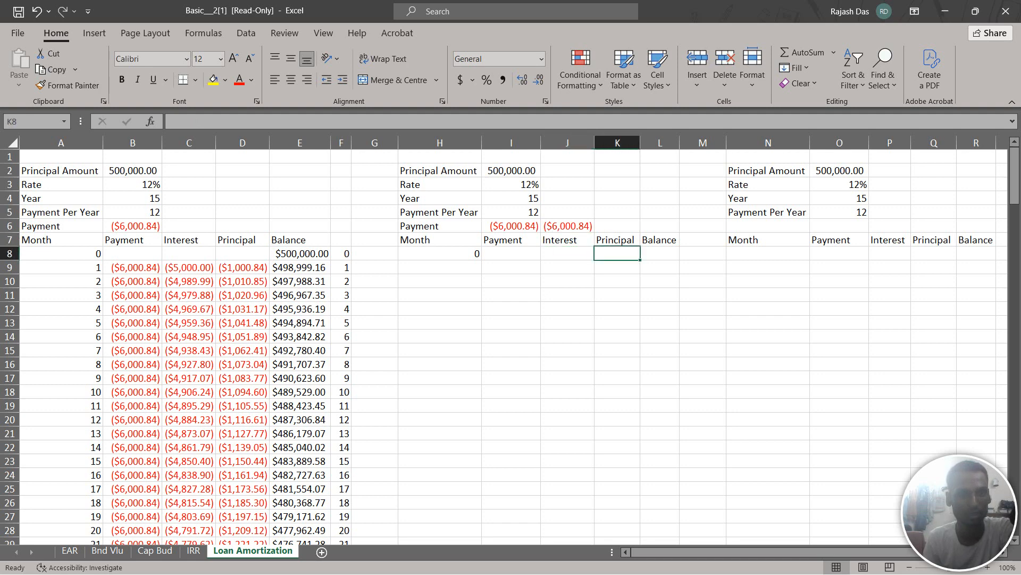
click(660, 254)
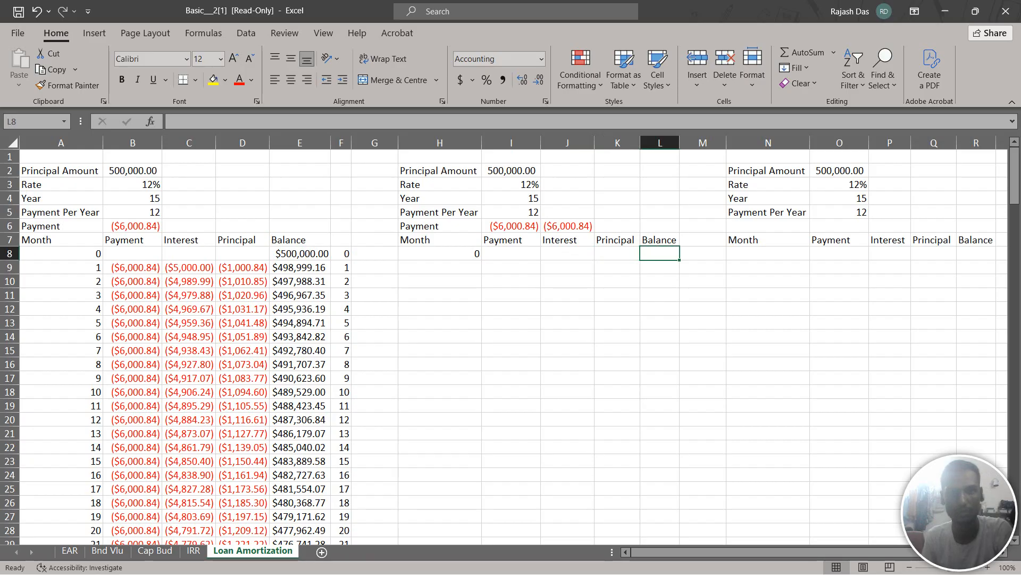
text(5)
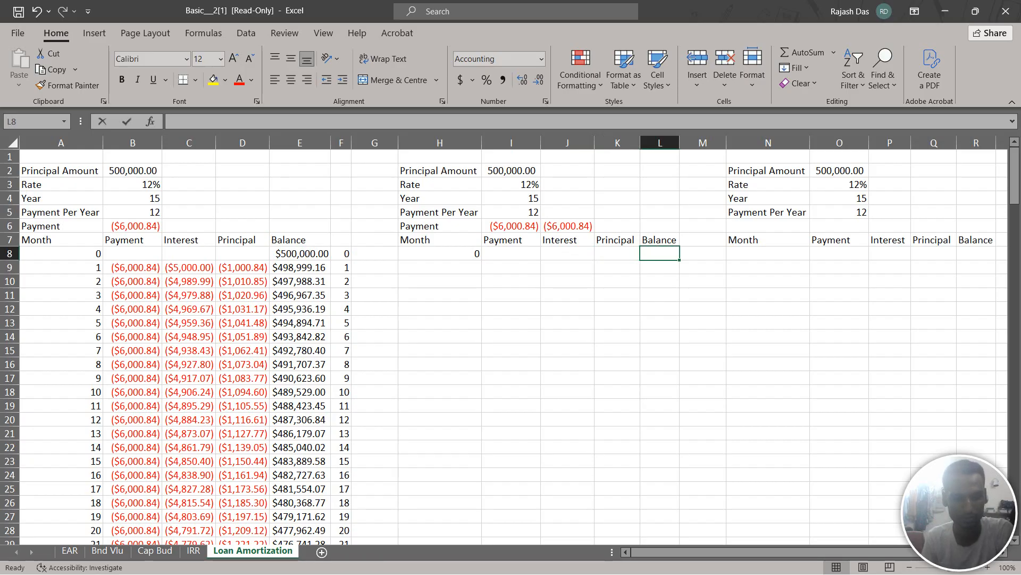
text(0000)
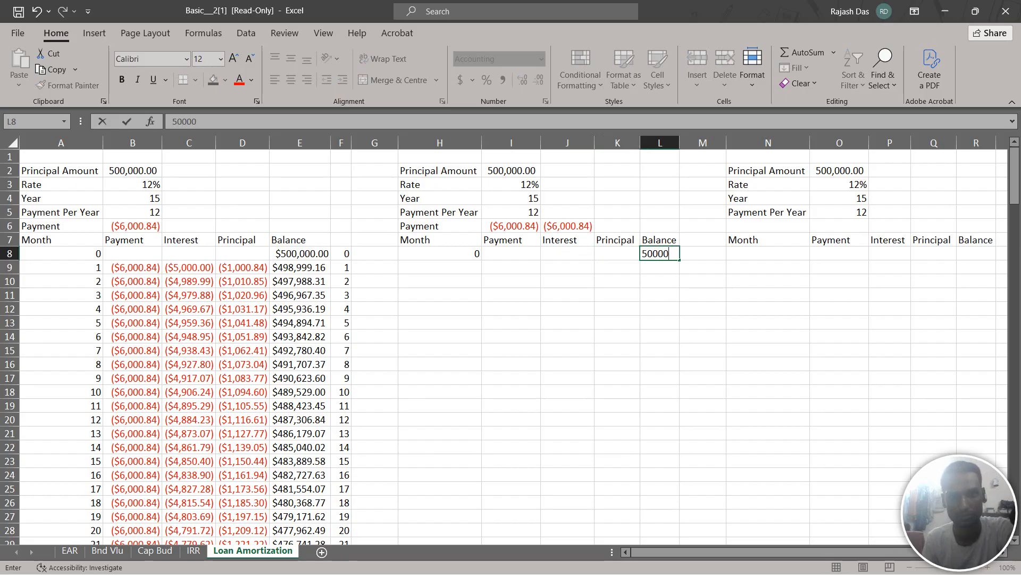
text(0)
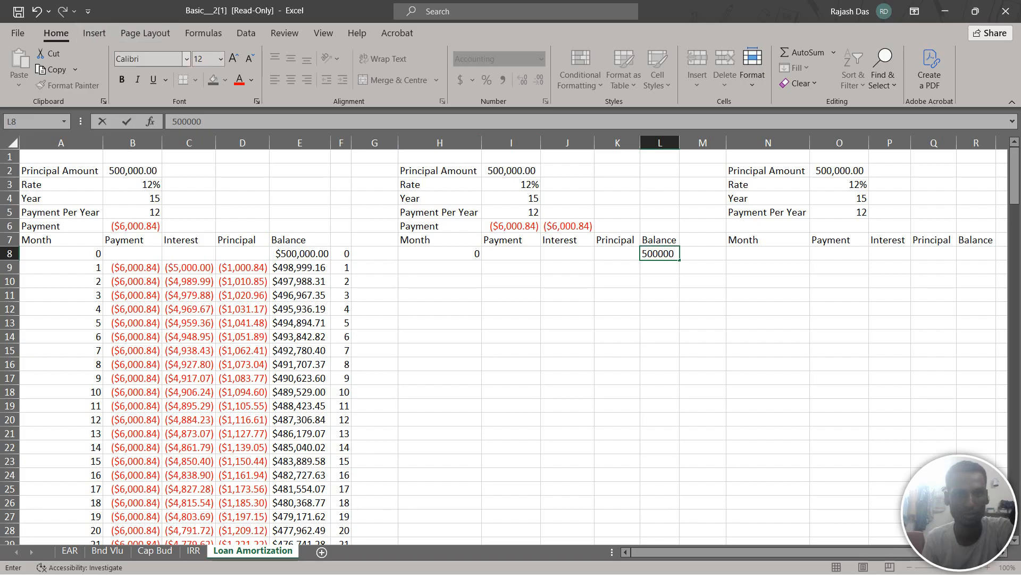
click(88, 10)
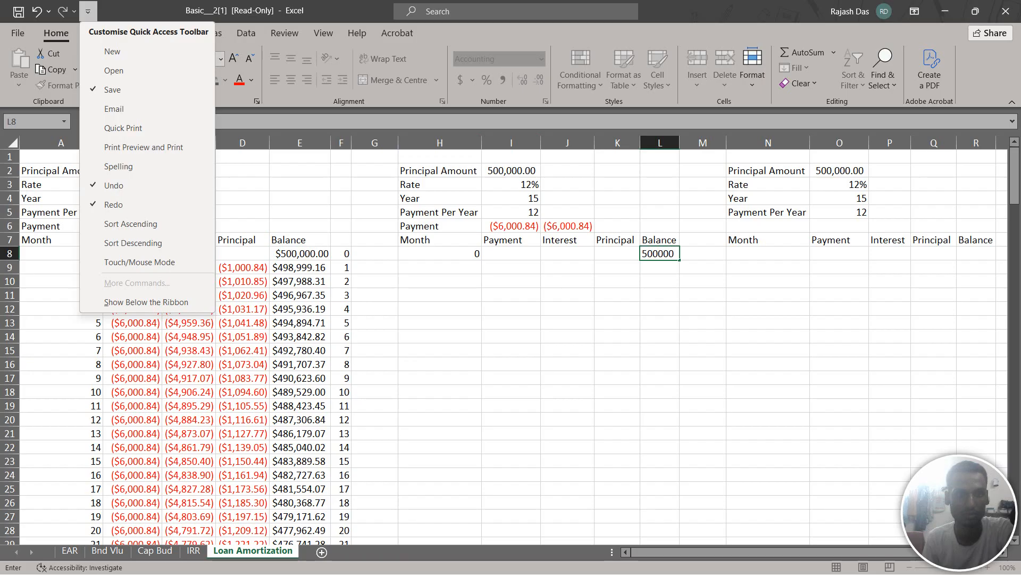
click(88, 11)
click(95, 33)
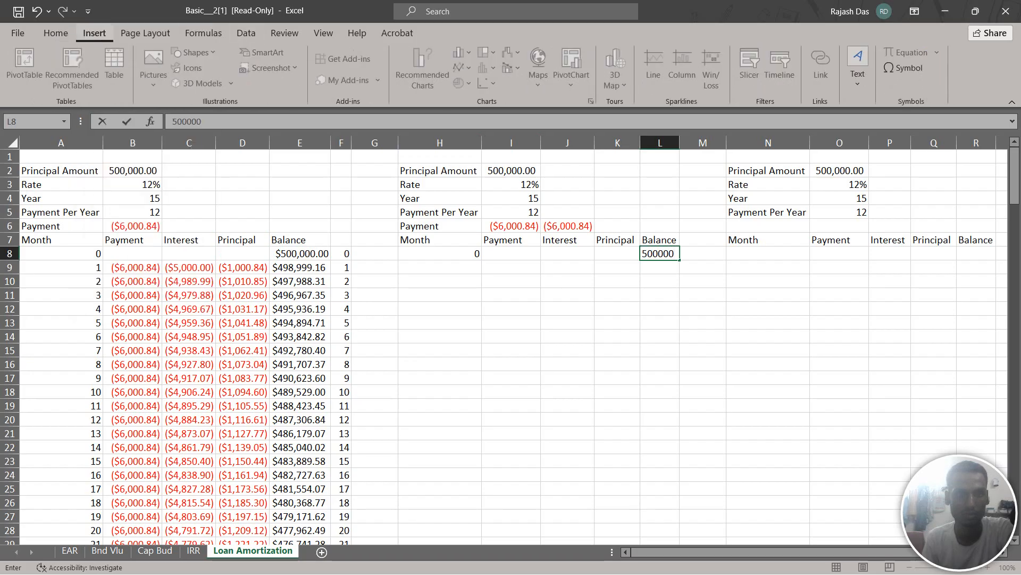
click(55, 33)
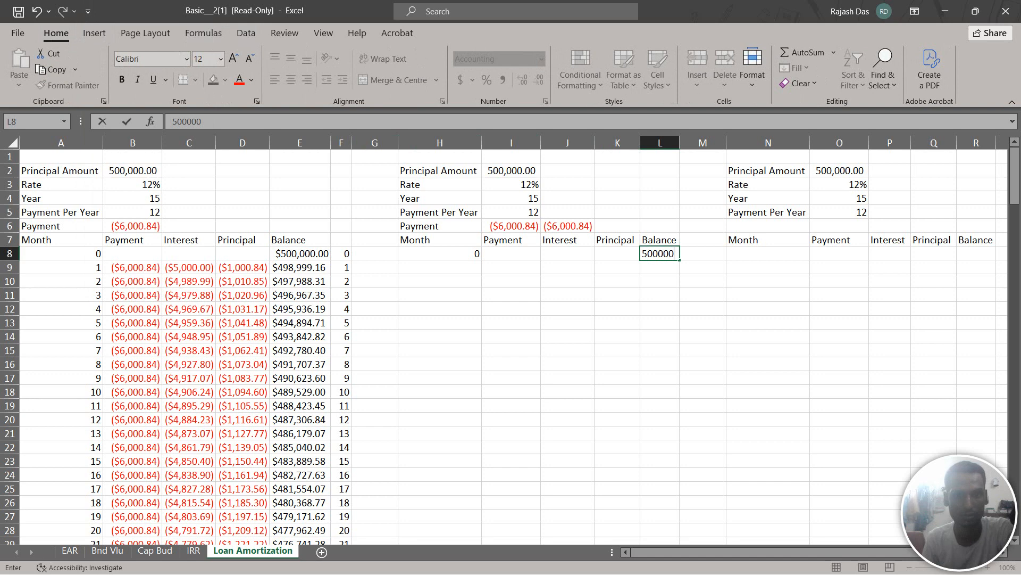
click(511, 171)
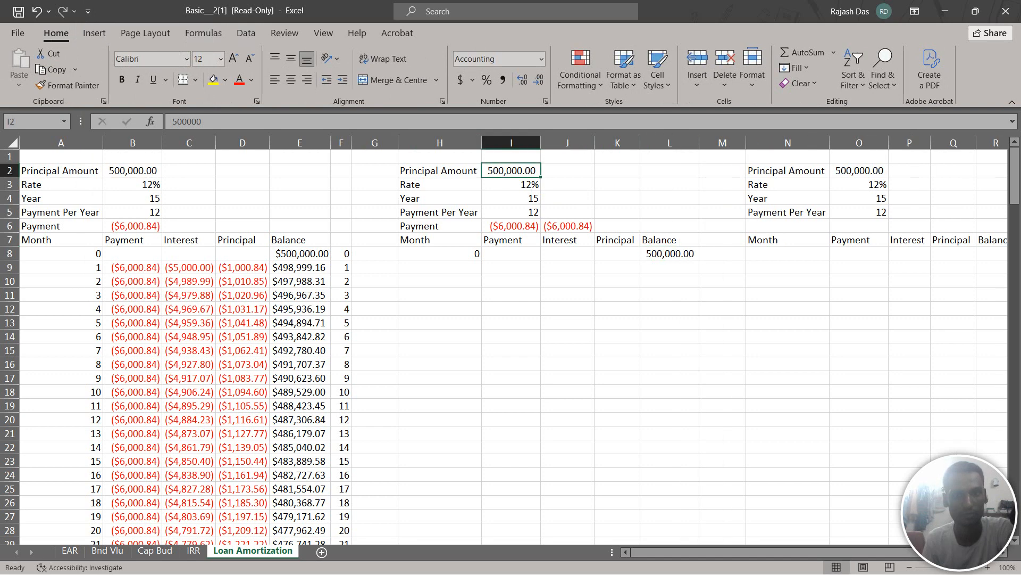
Replace the month 0 balance in L8 with a copy of the principal amount from I2
click(670, 254)
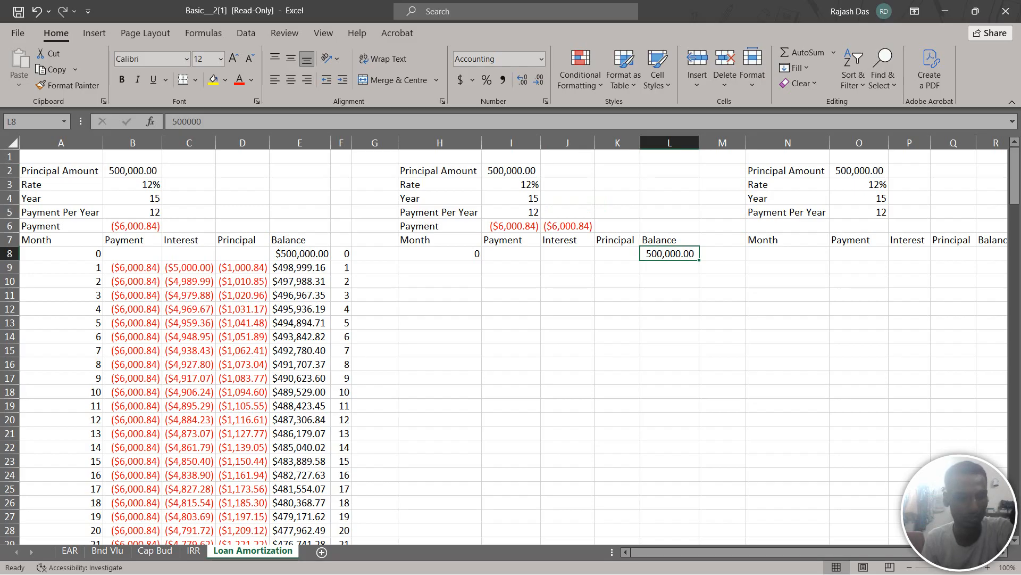
text(1)
key(BackSpace)
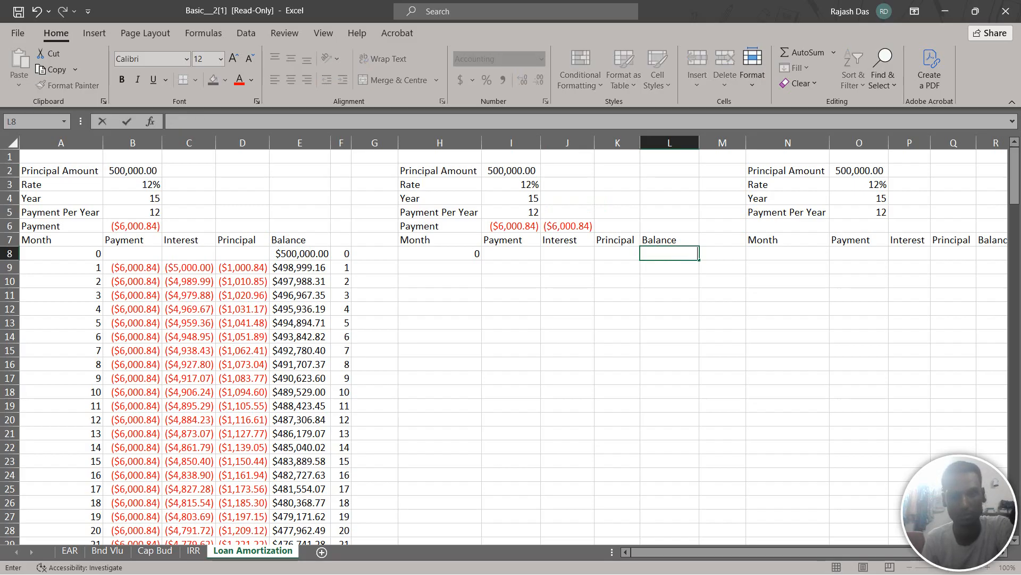
click(511, 171)
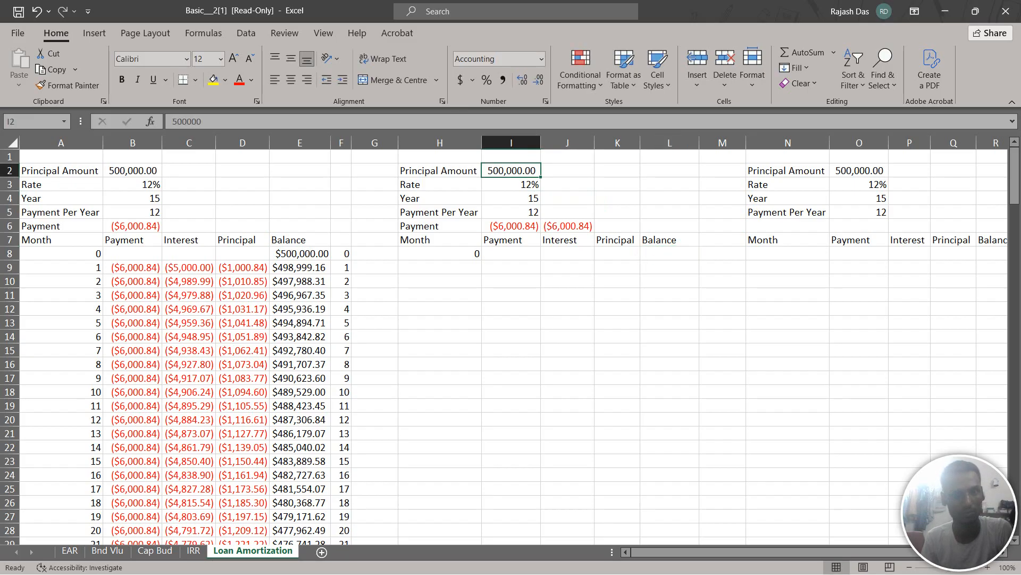
key(ctrl+c)
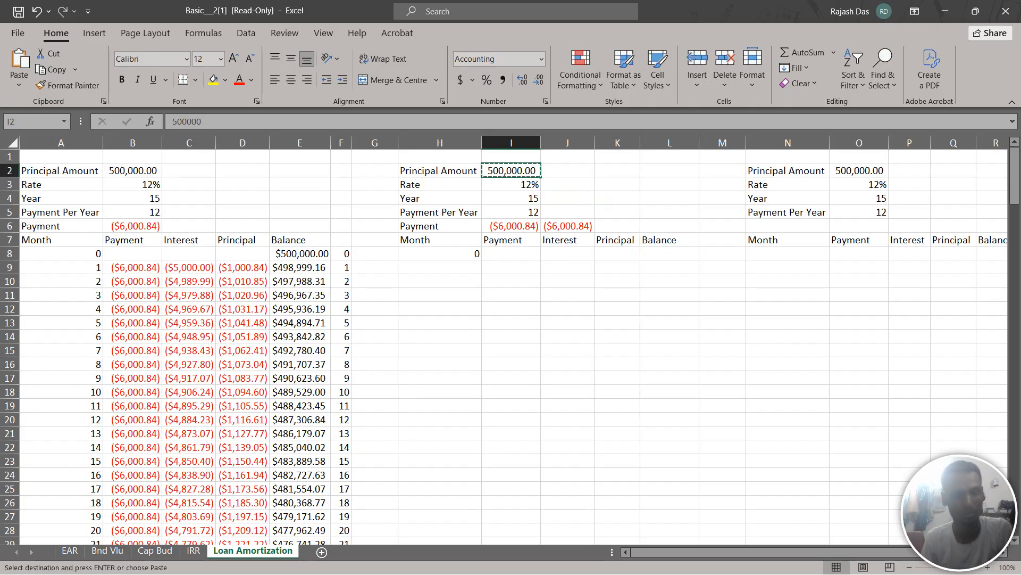
click(670, 254)
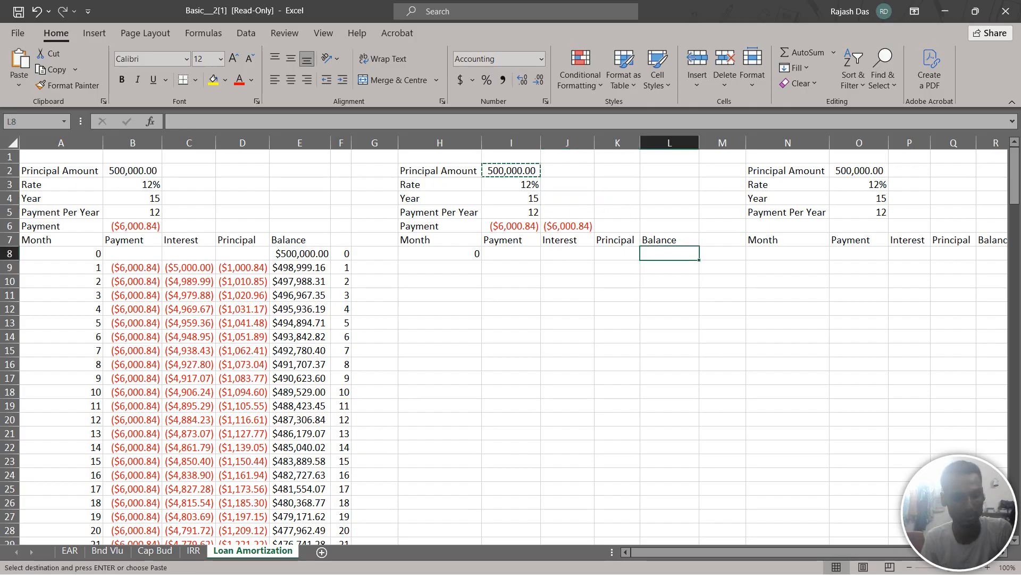
key(ctrl+v)
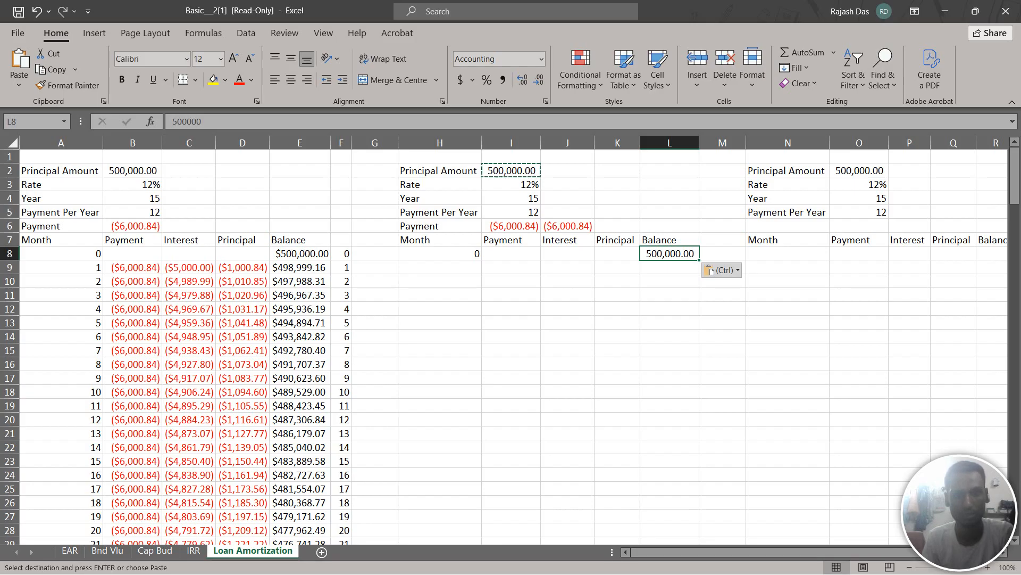
Enter 1 as the next month number in H9 of the second loan table
click(440, 268)
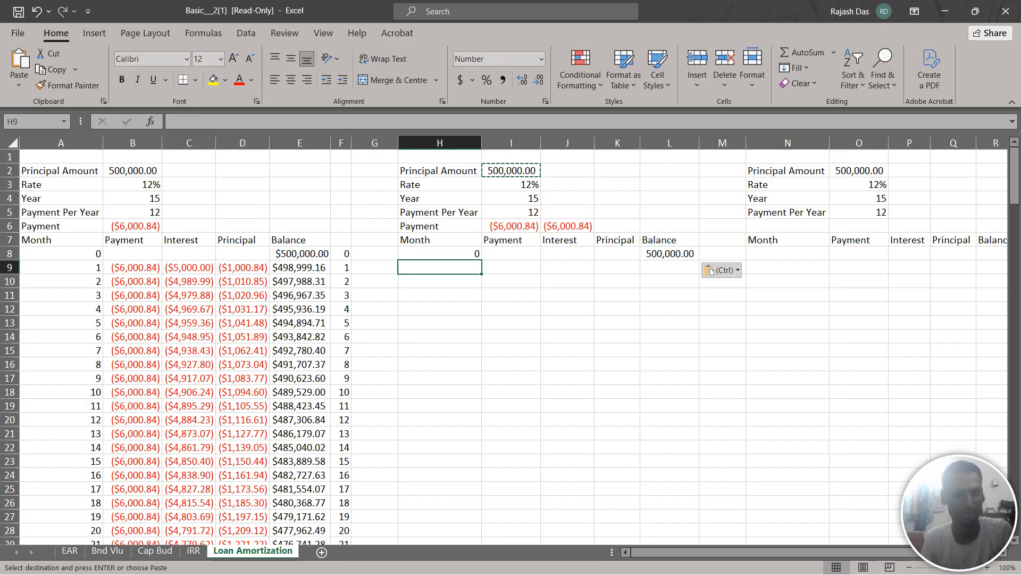
text(1)
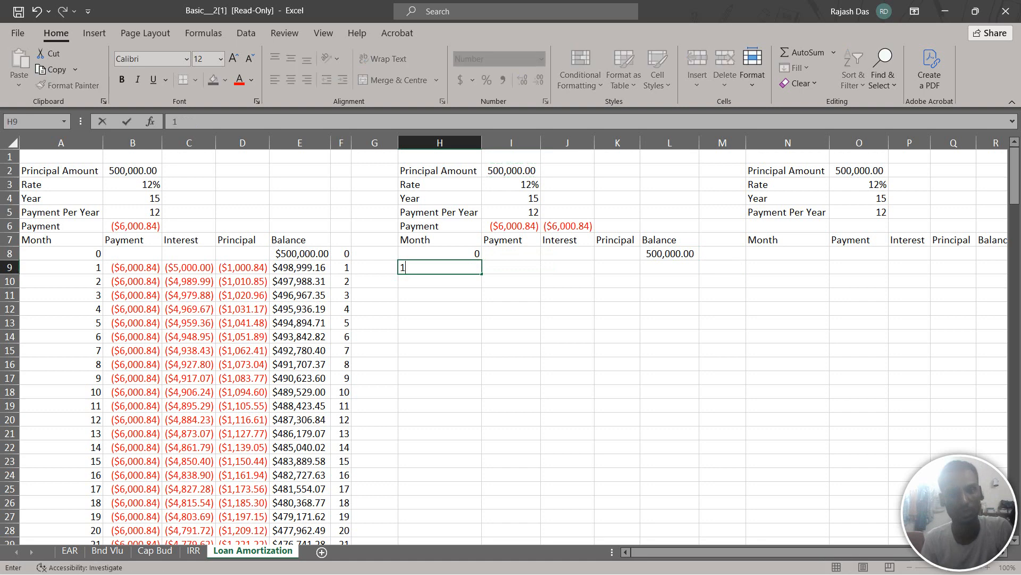
key(Tab)
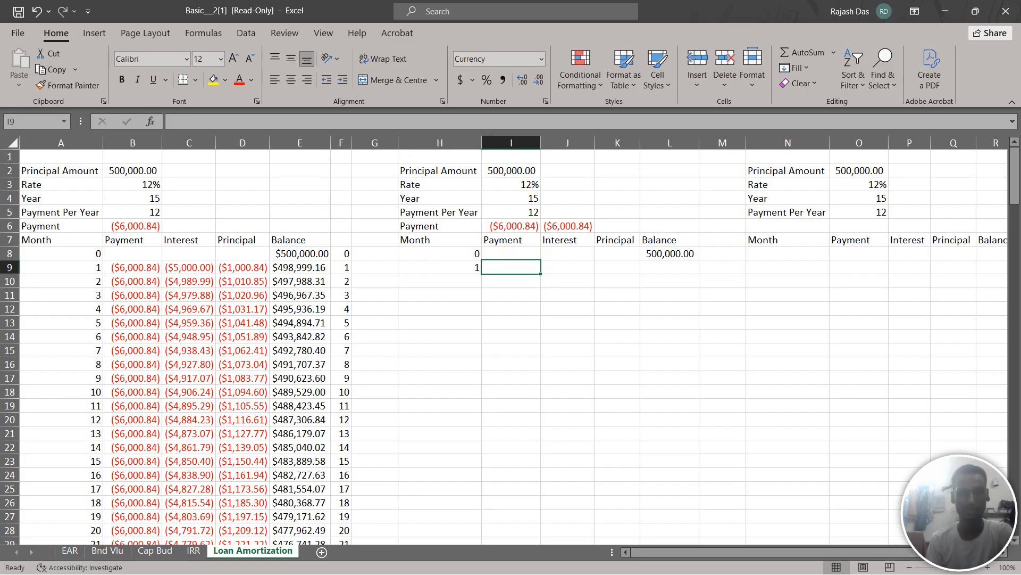
Calculate the month 1 payment in I9 with PMT, using rate I3/I5, periods I4*I5, present value I2, future value 0 and type 0
text(=)
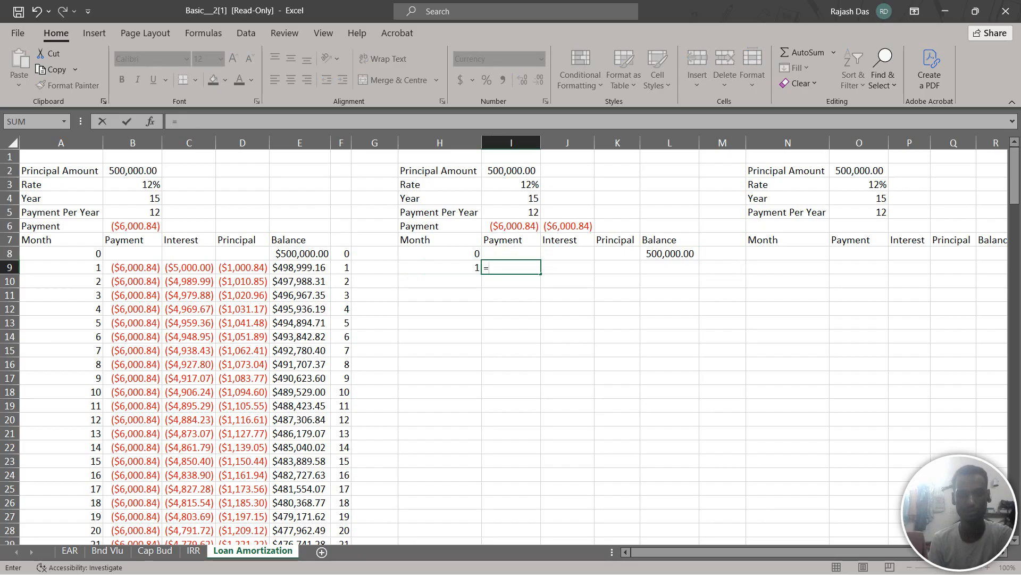
text(PM)
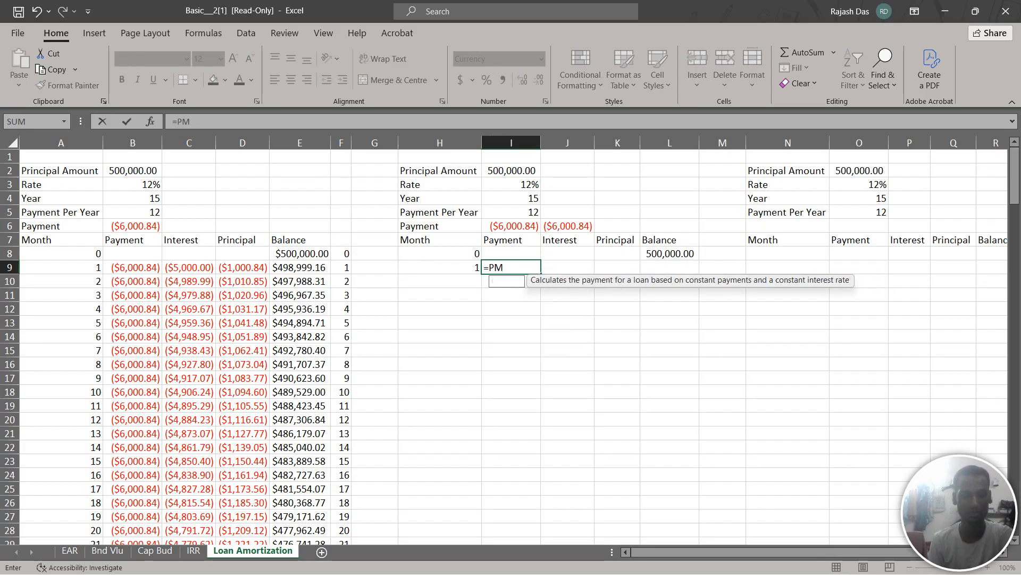
text(T)
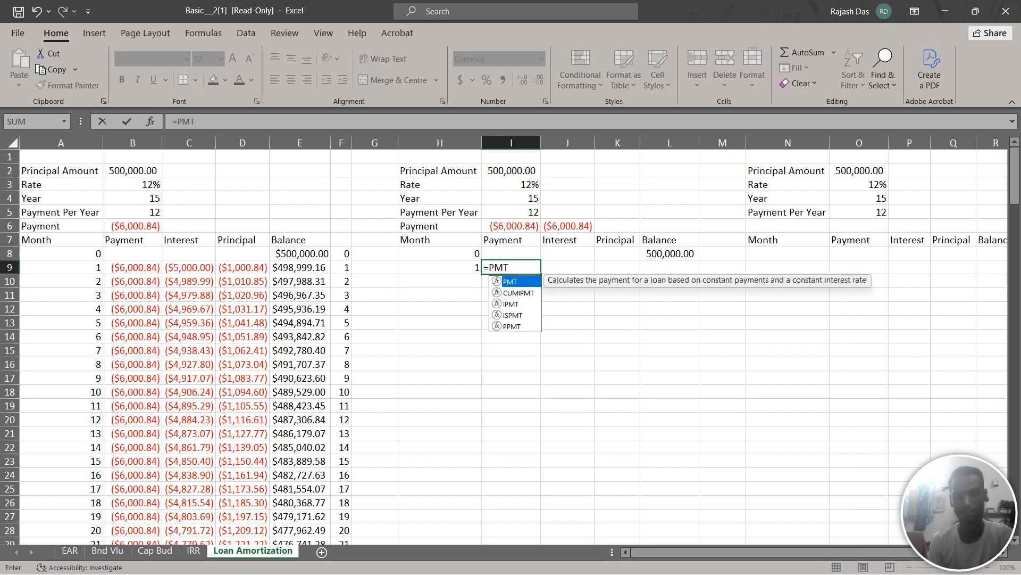
text(()
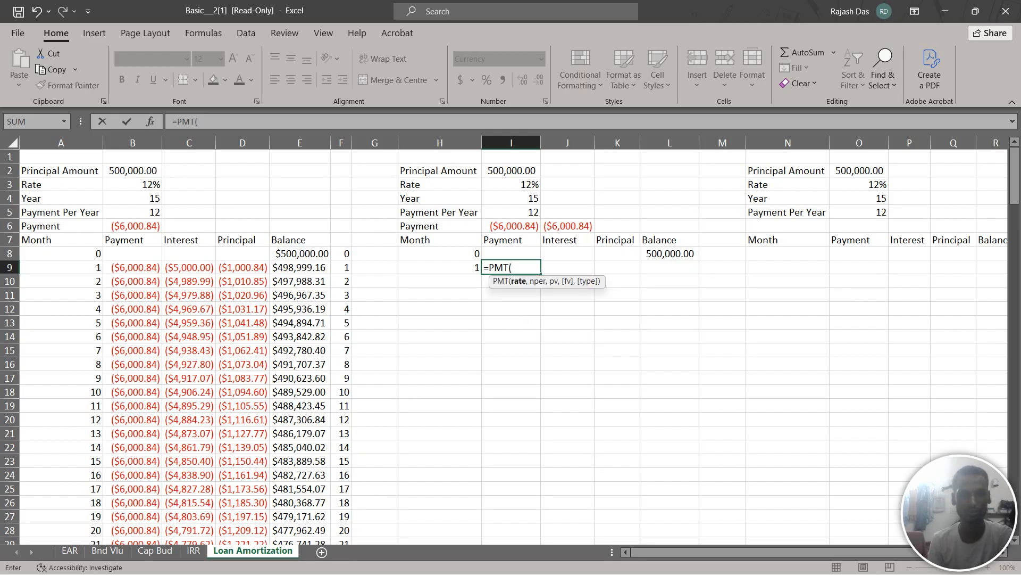
click(512, 184)
text(/)
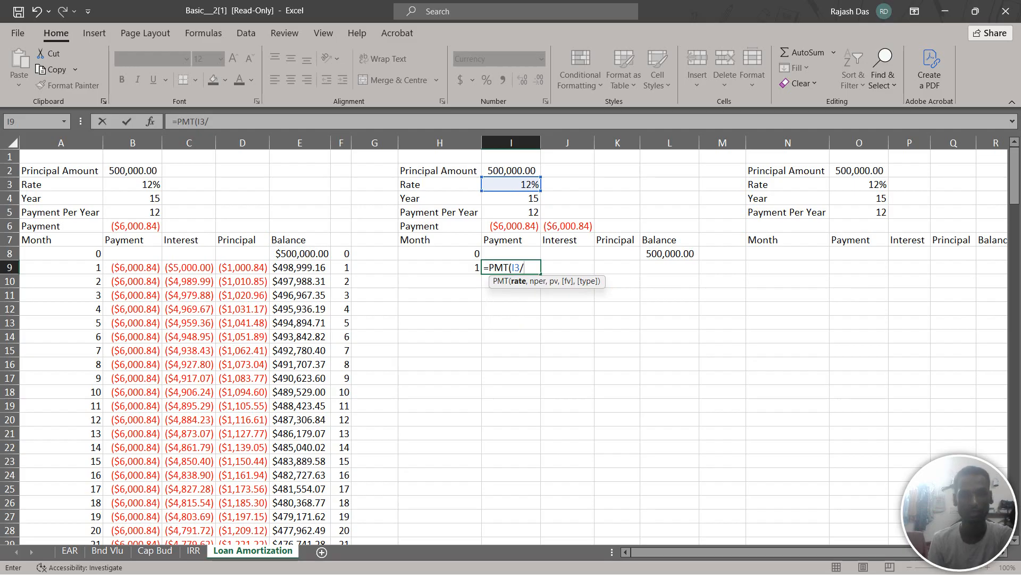
click(511, 213)
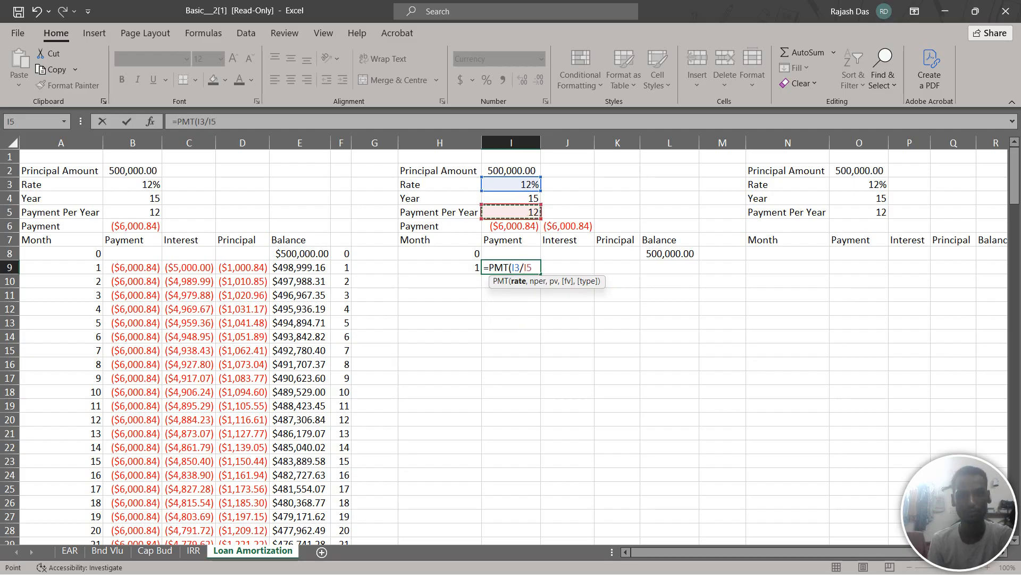
text(,)
click(512, 198)
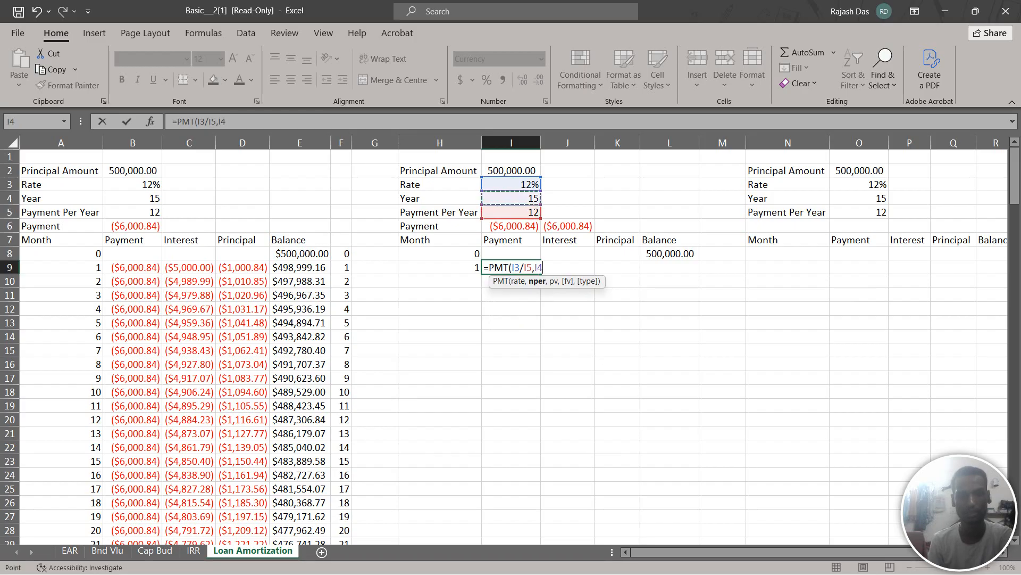
text(*)
click(511, 212)
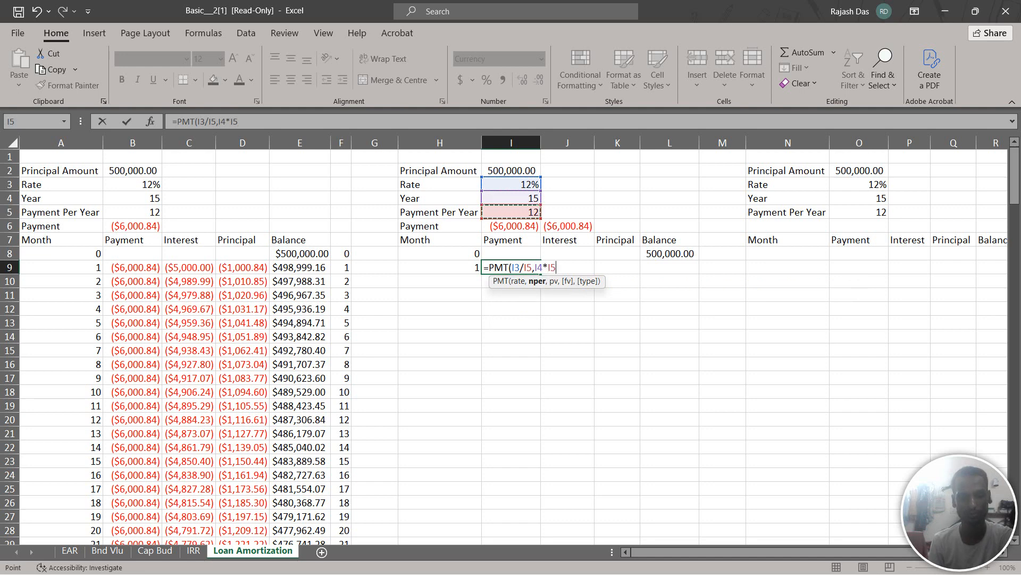
text(,)
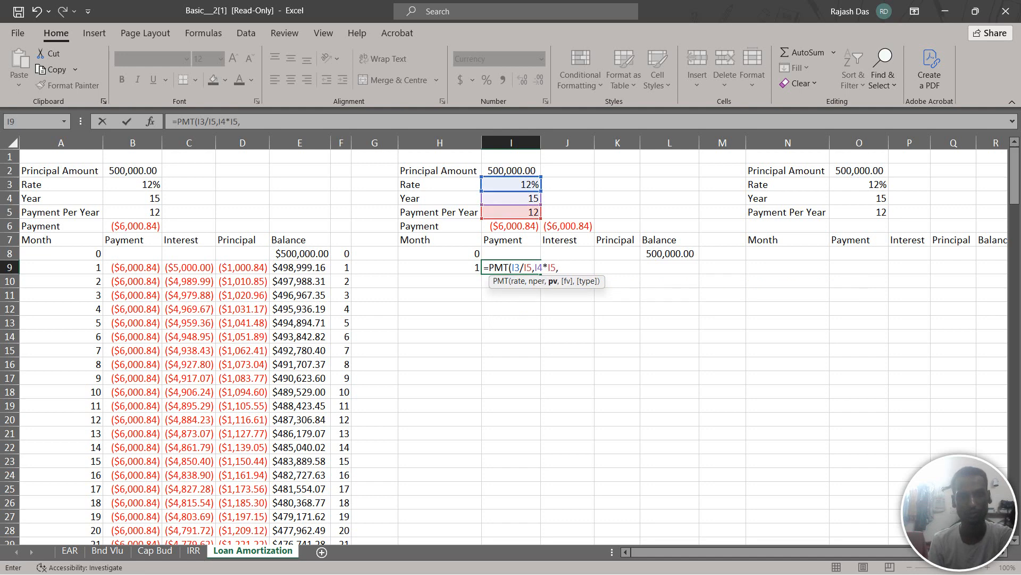
click(511, 171)
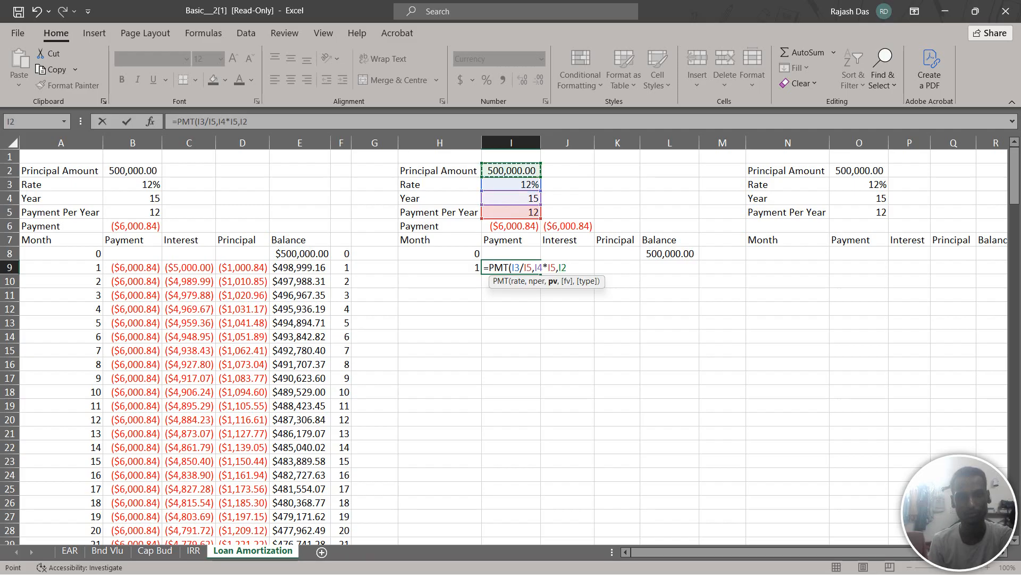
text(,)
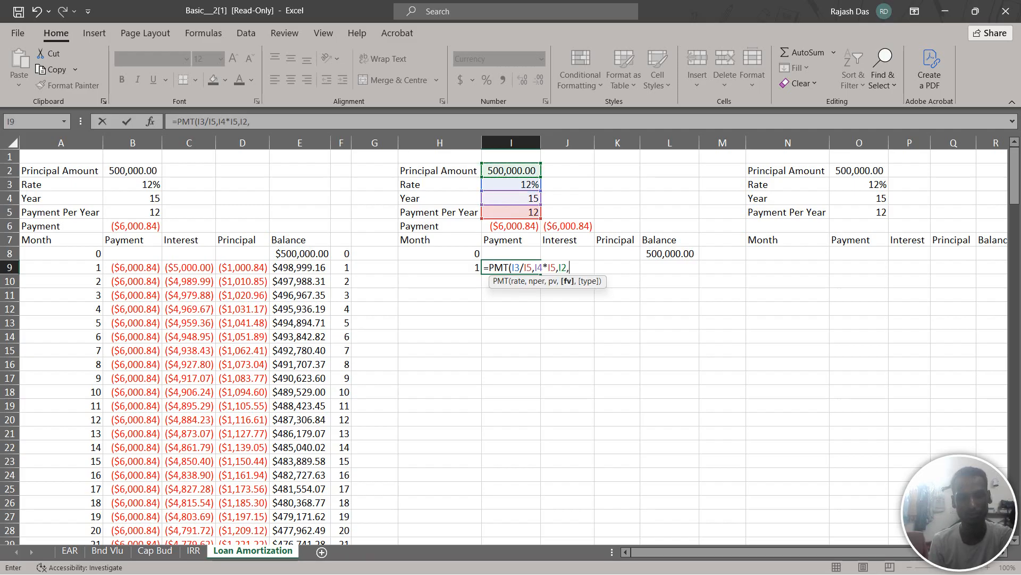
text(0,)
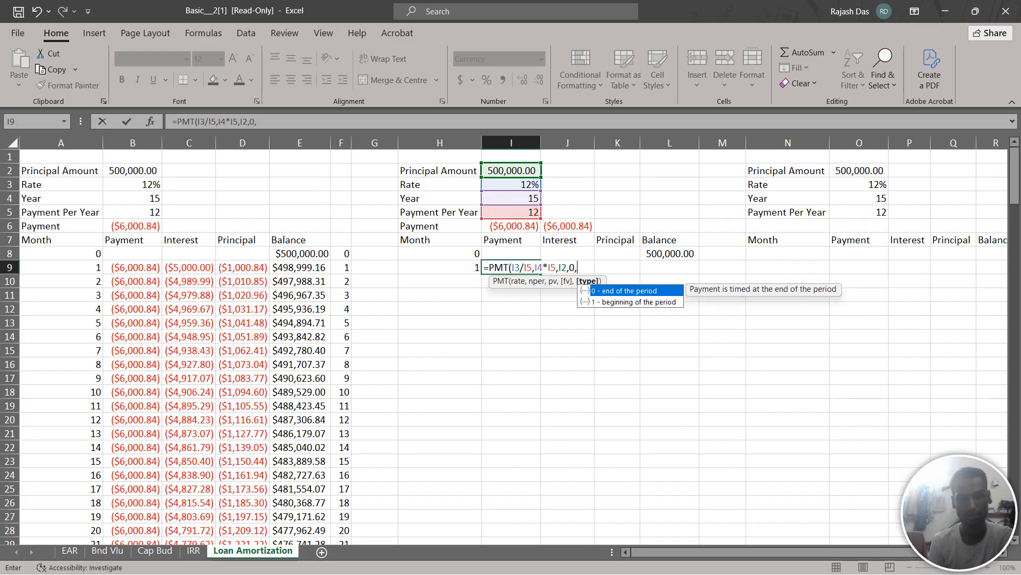
text(0)
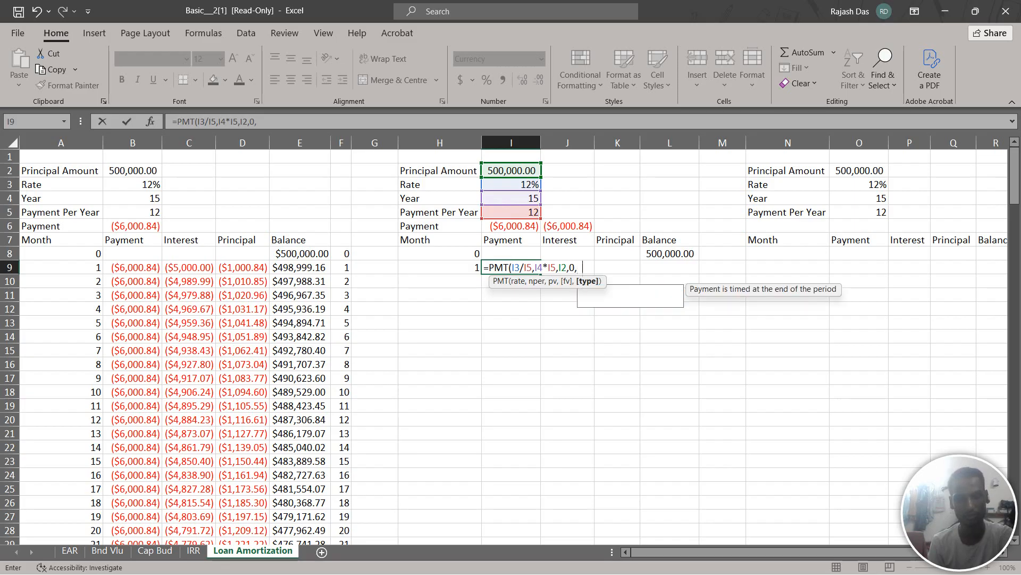
text())
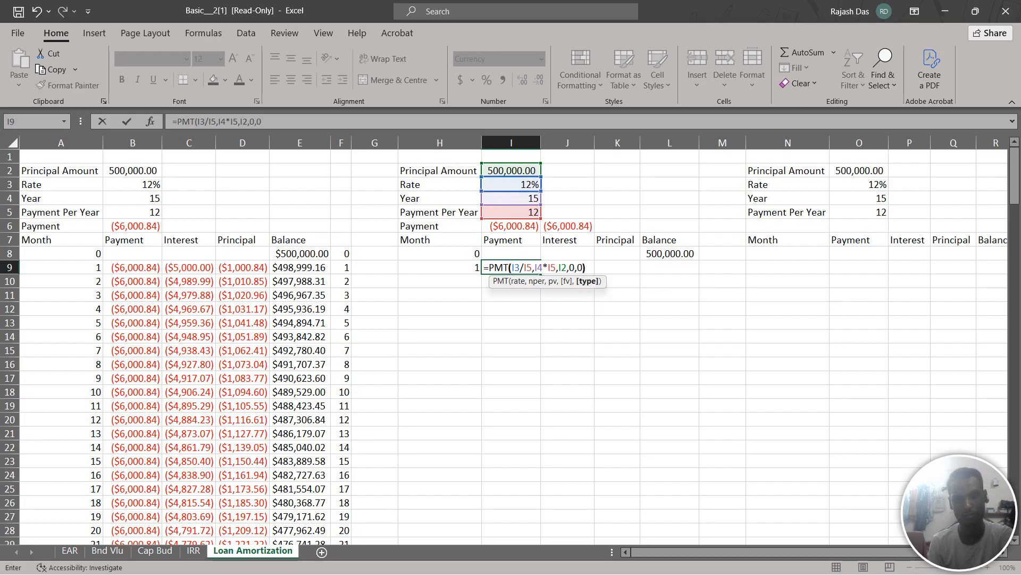
key(Return)
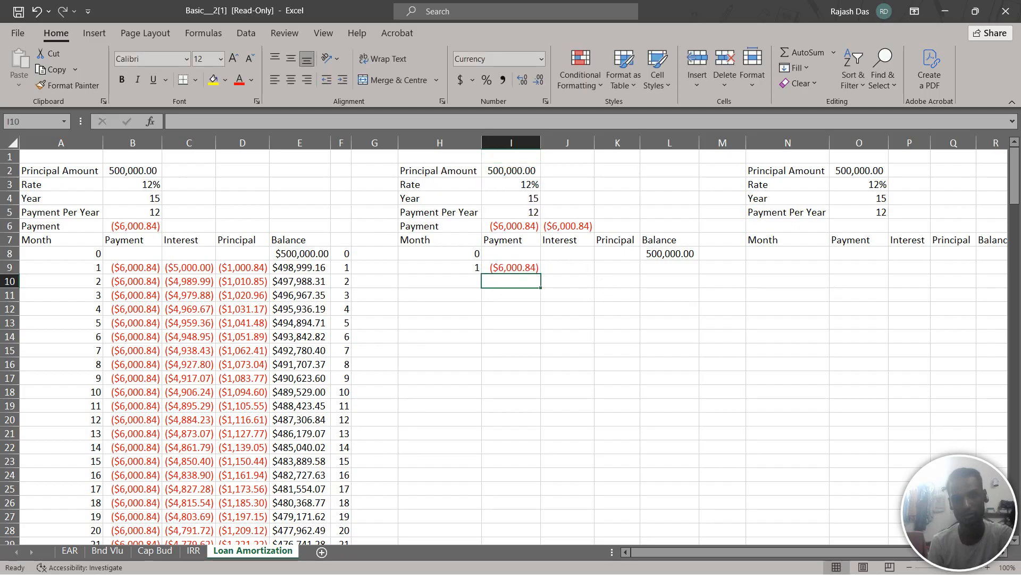
click(567, 268)
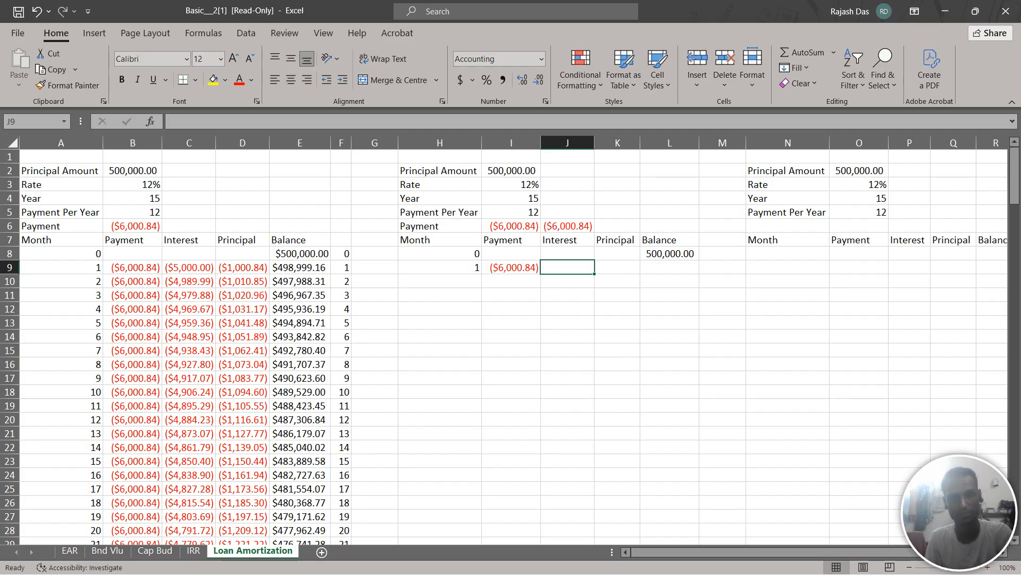
text(=)
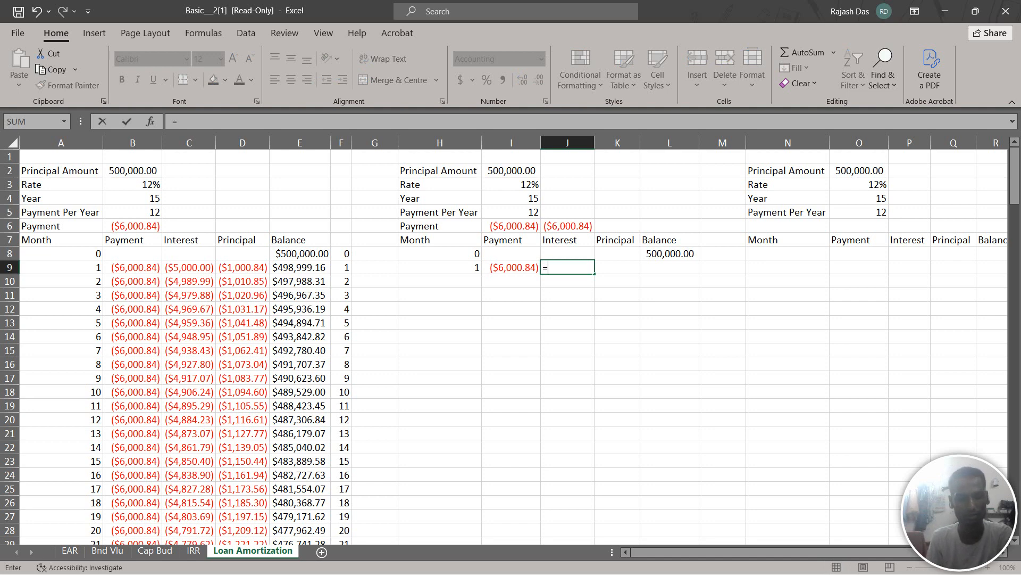
text(I)
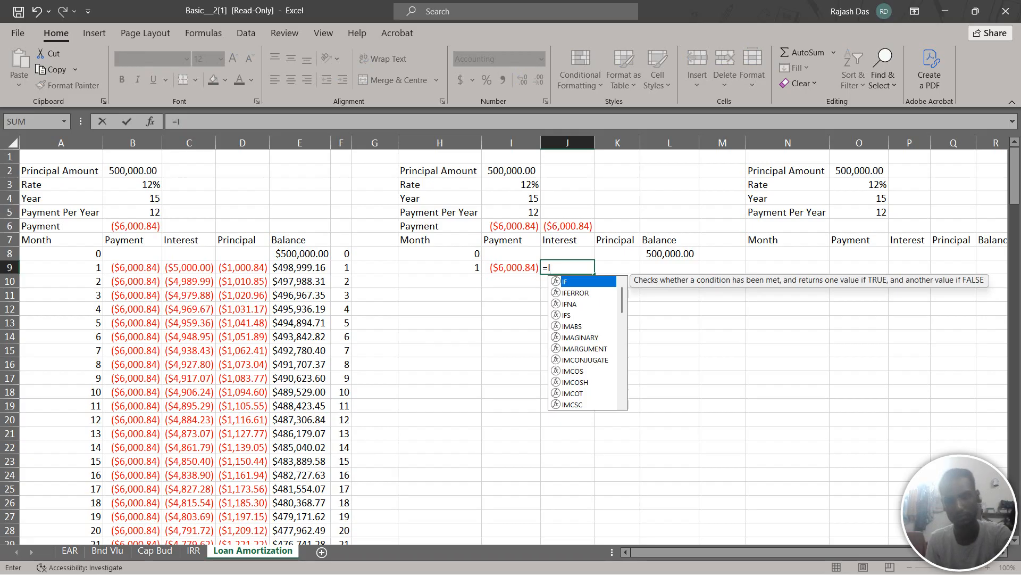
text(M)
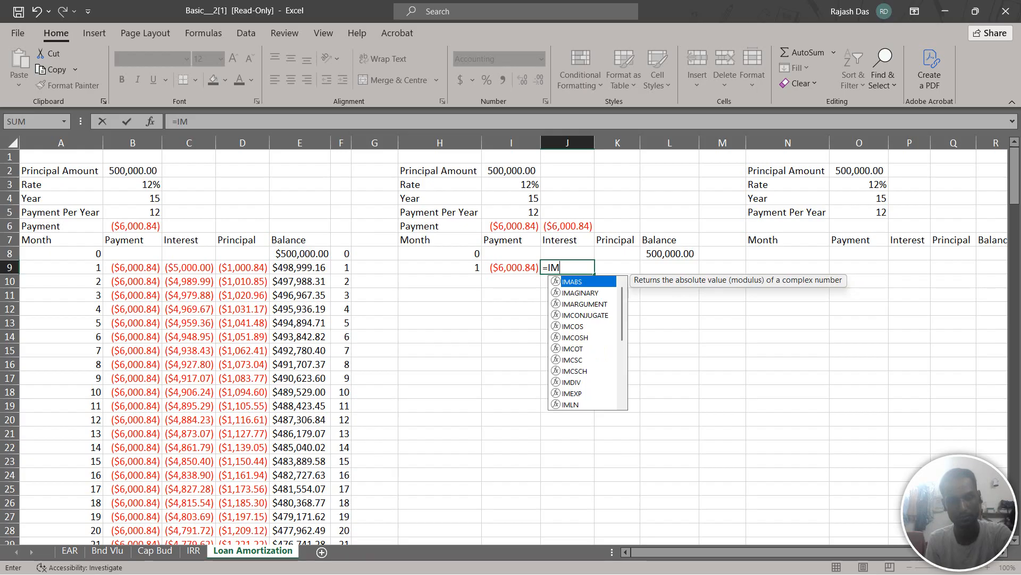
text(P)
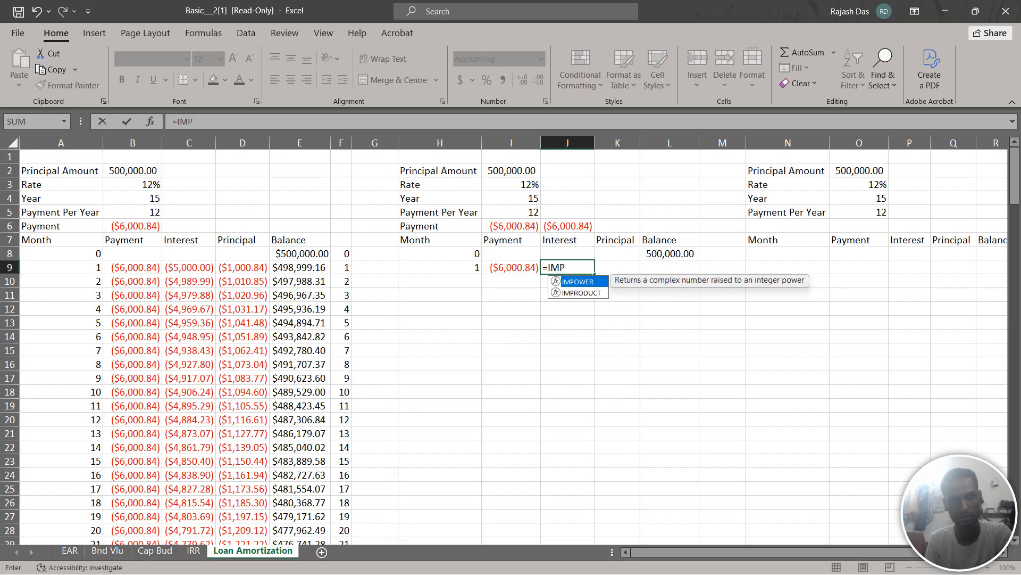
key(BackSpace)
key(BackSpace)
key(BackSpace)
key(BackSpace)
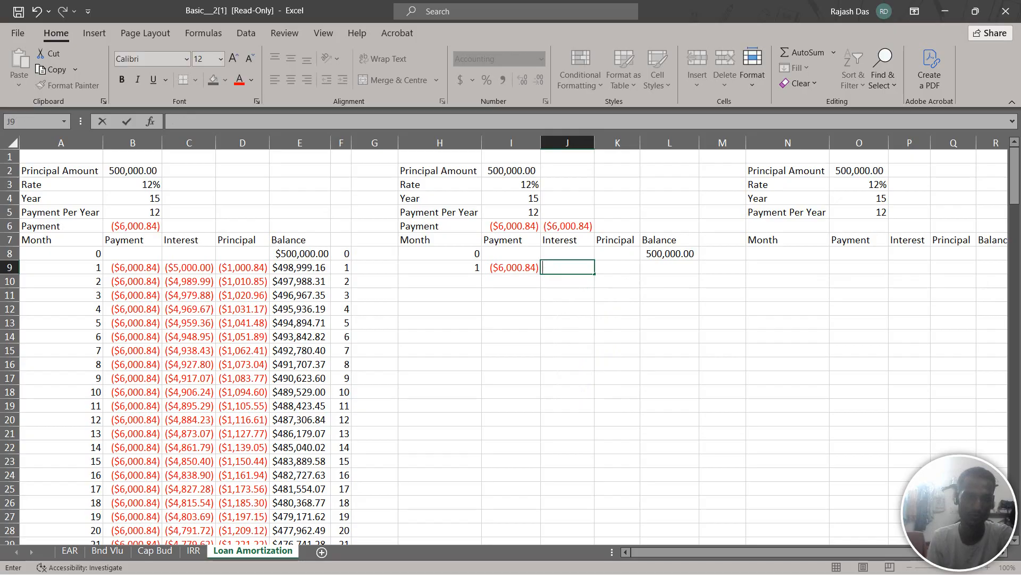
Calculate the month 1 interest in J9 with IPMT, using rate I3/I5, period H9, total periods I4*I5, present value I2, future value 0 and type 0
click(188, 267)
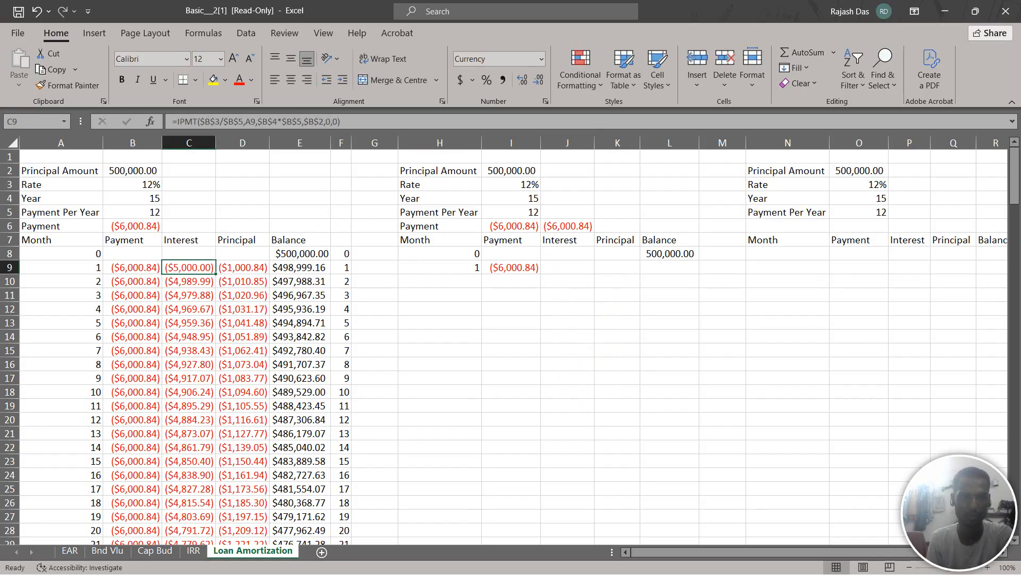
click(567, 267)
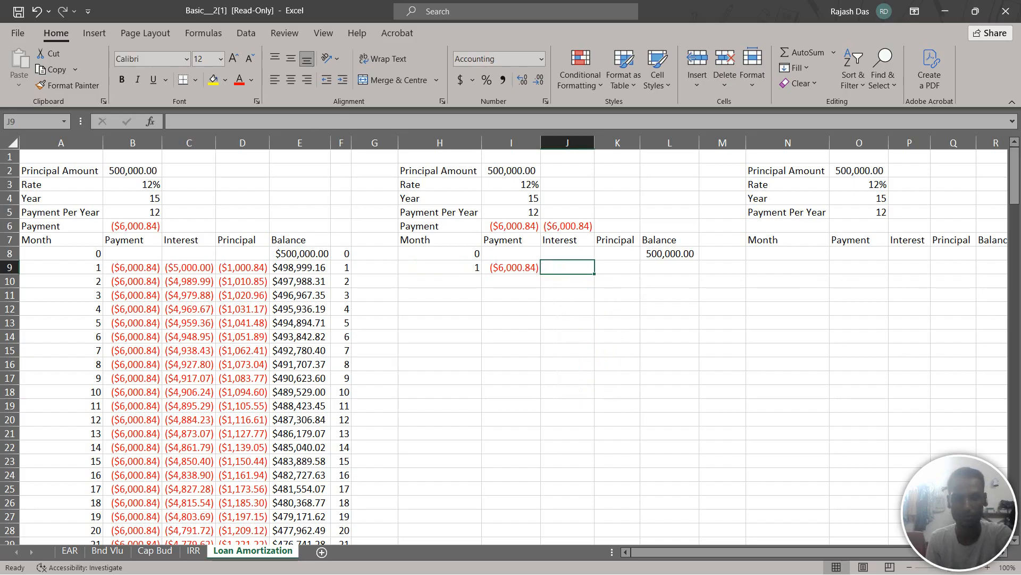
text(=)
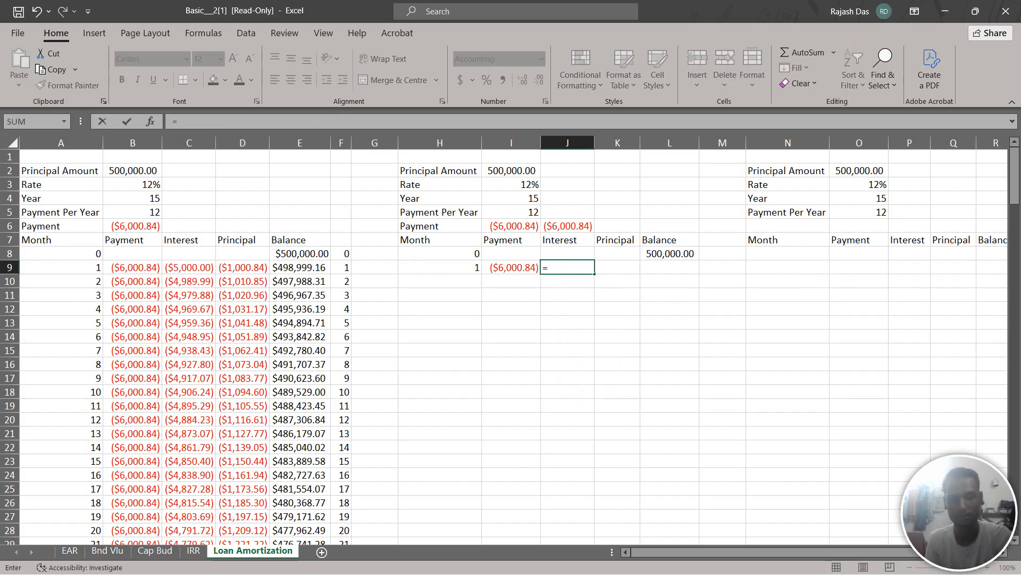
text(IP)
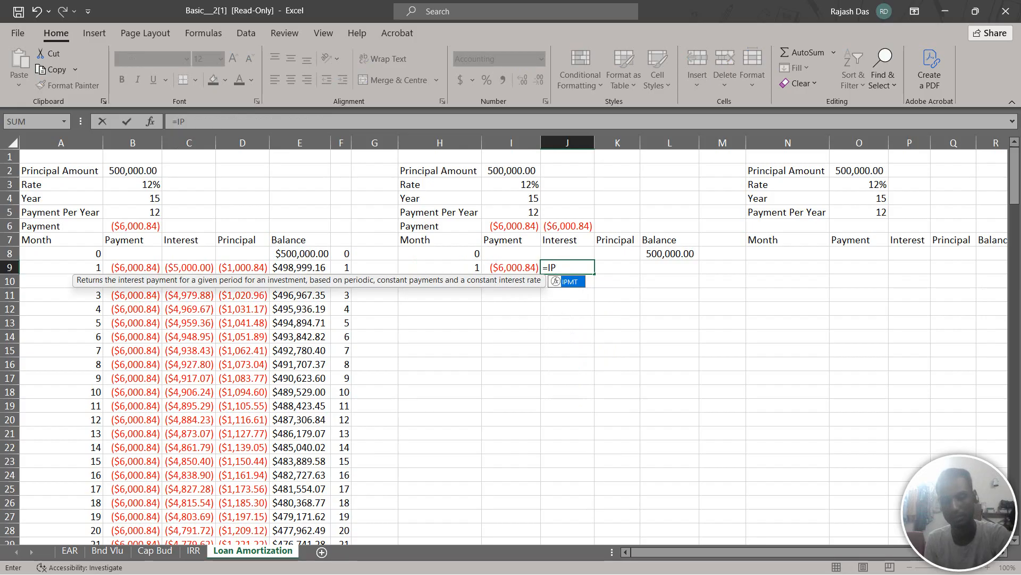
text(MT)
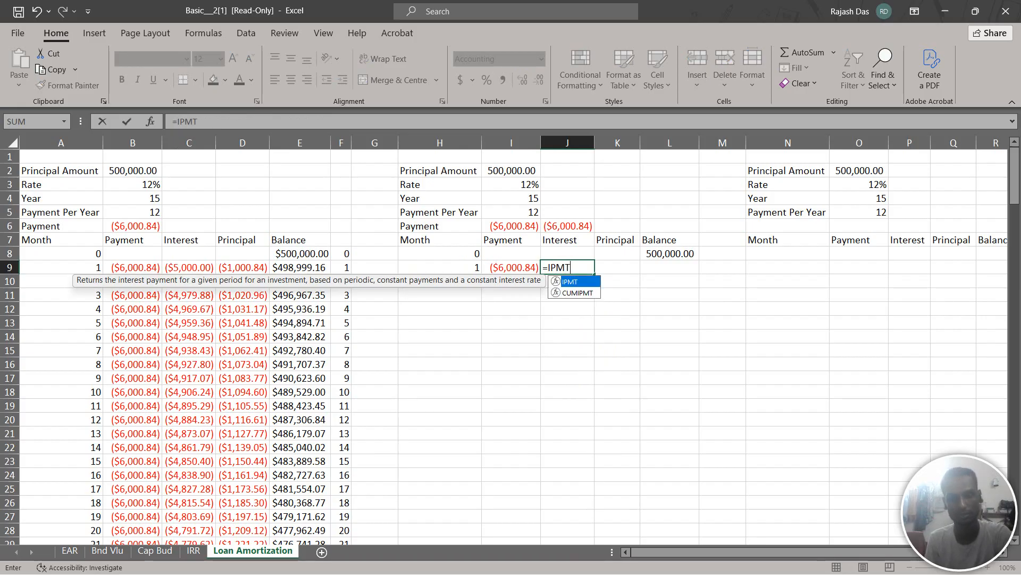
text(()
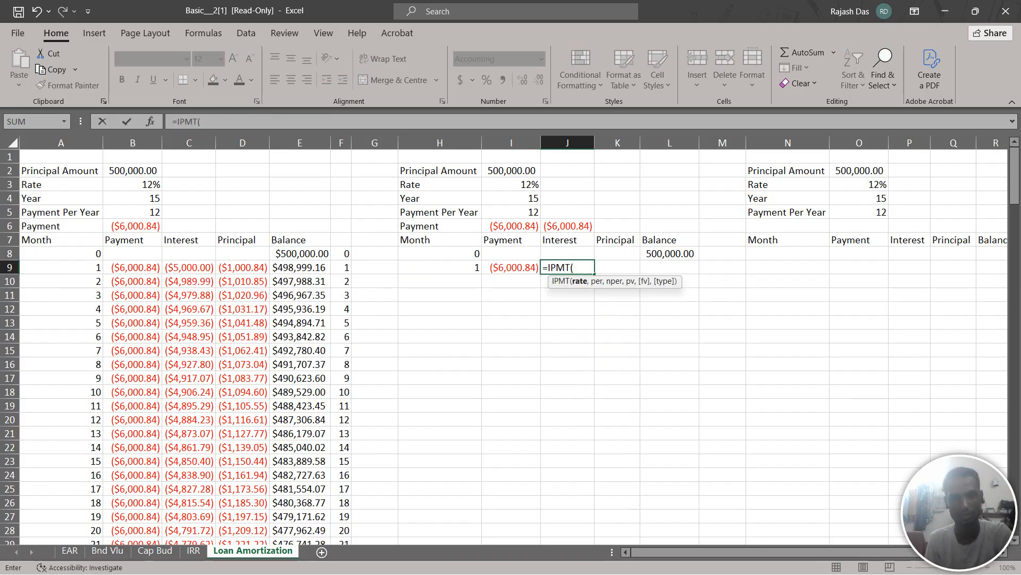
click(511, 185)
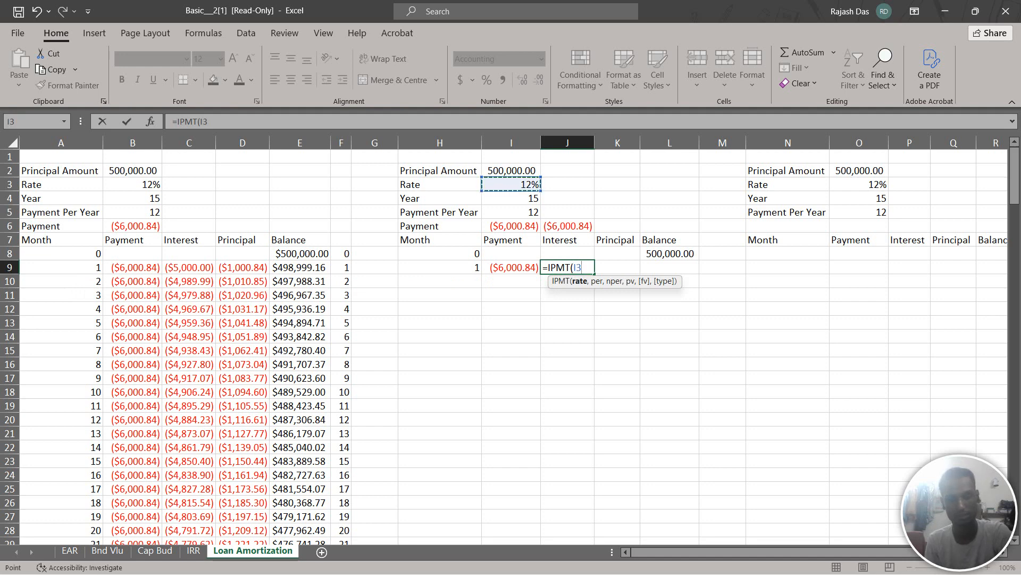
text(/)
click(511, 212)
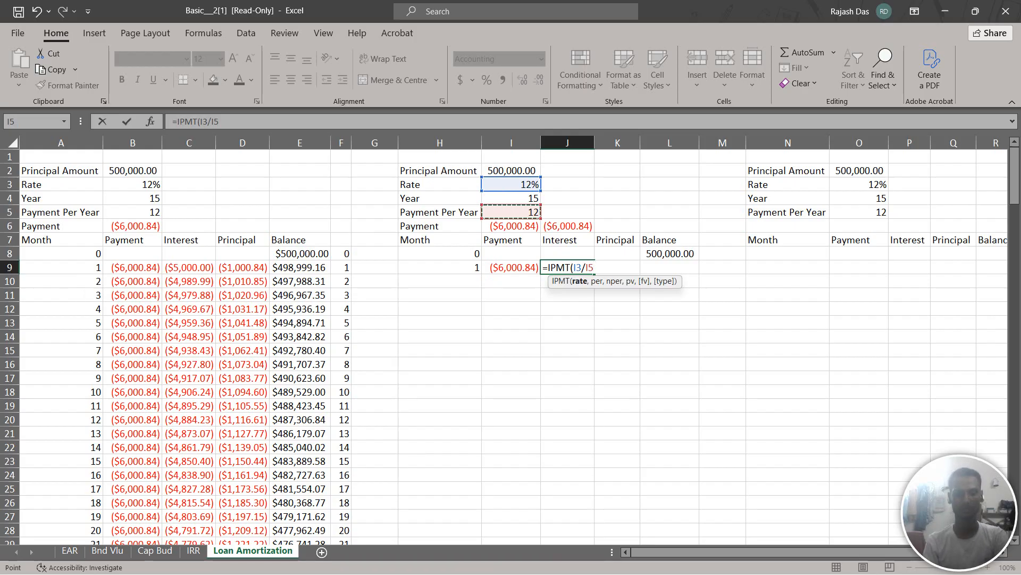
text(,)
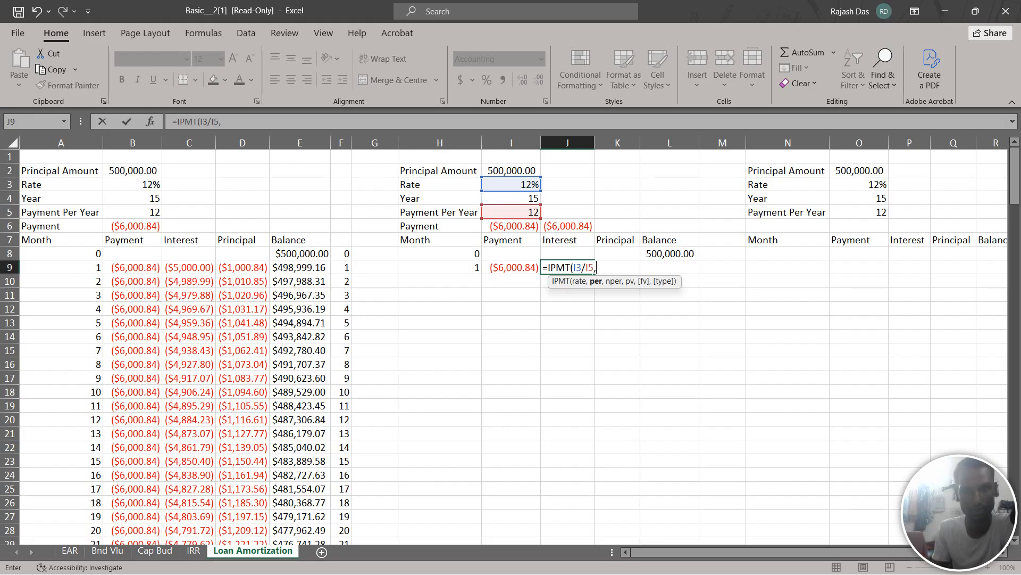
click(440, 267)
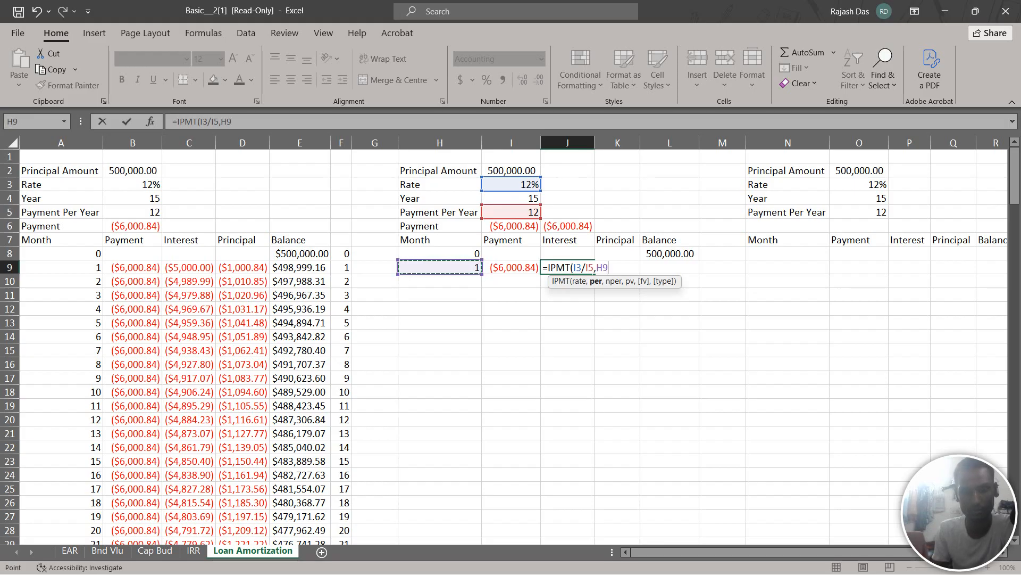
text(,)
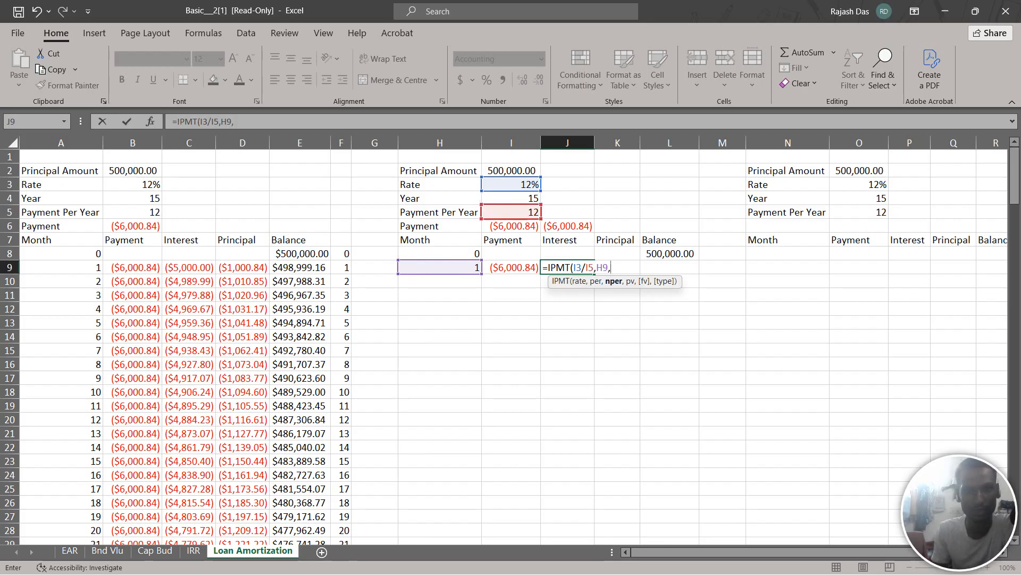
click(511, 199)
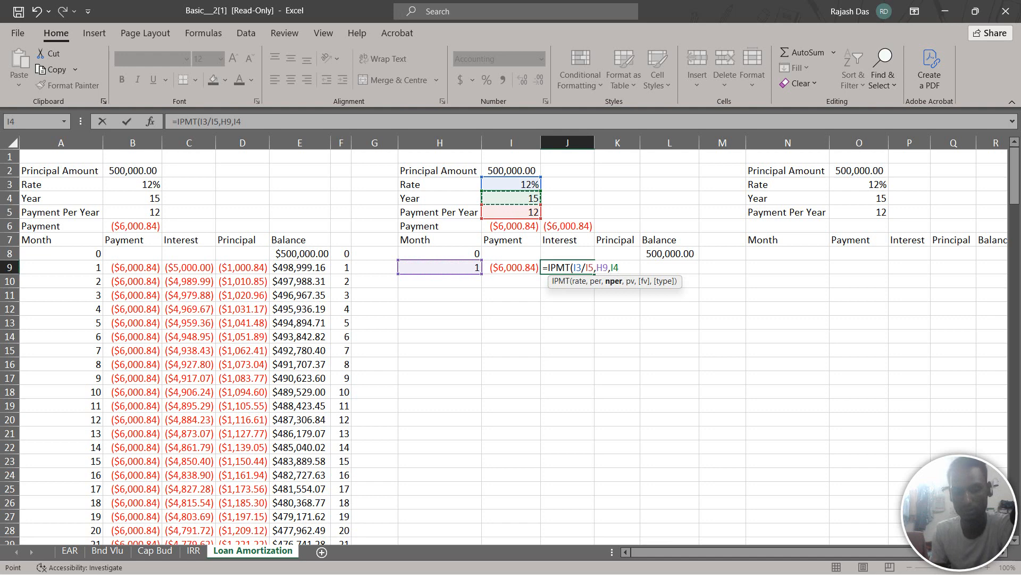
text(*)
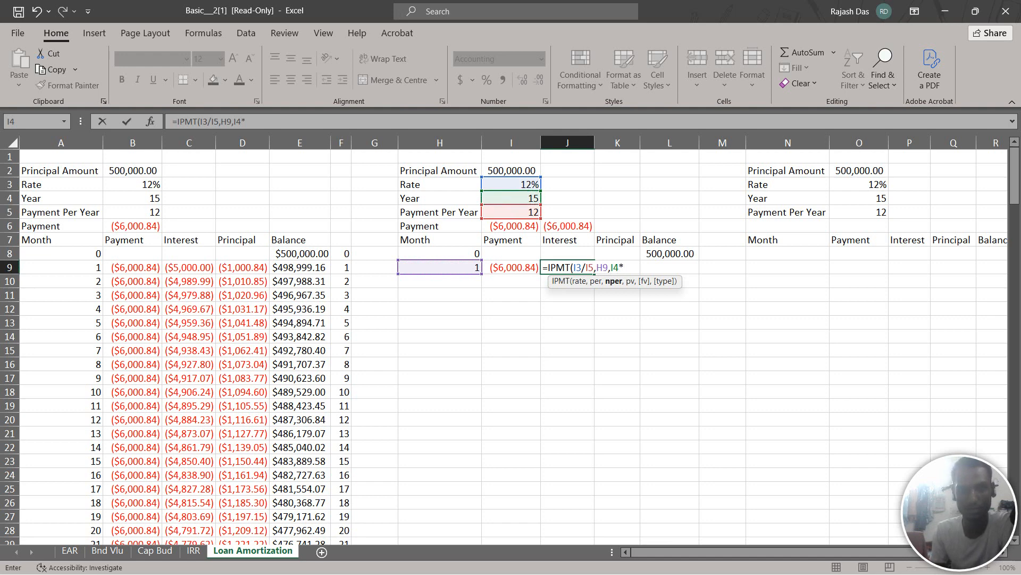
click(511, 213)
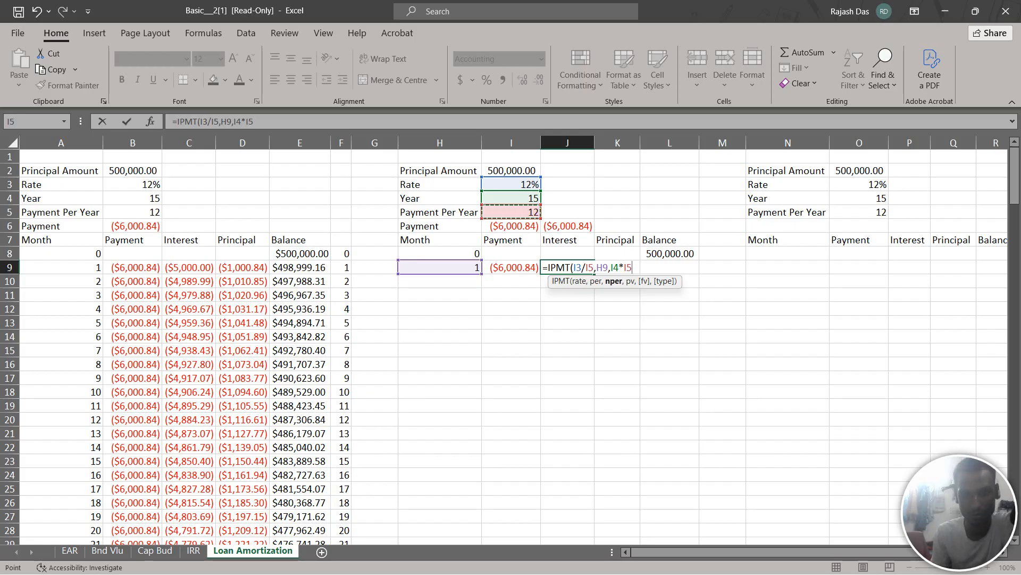
text(,)
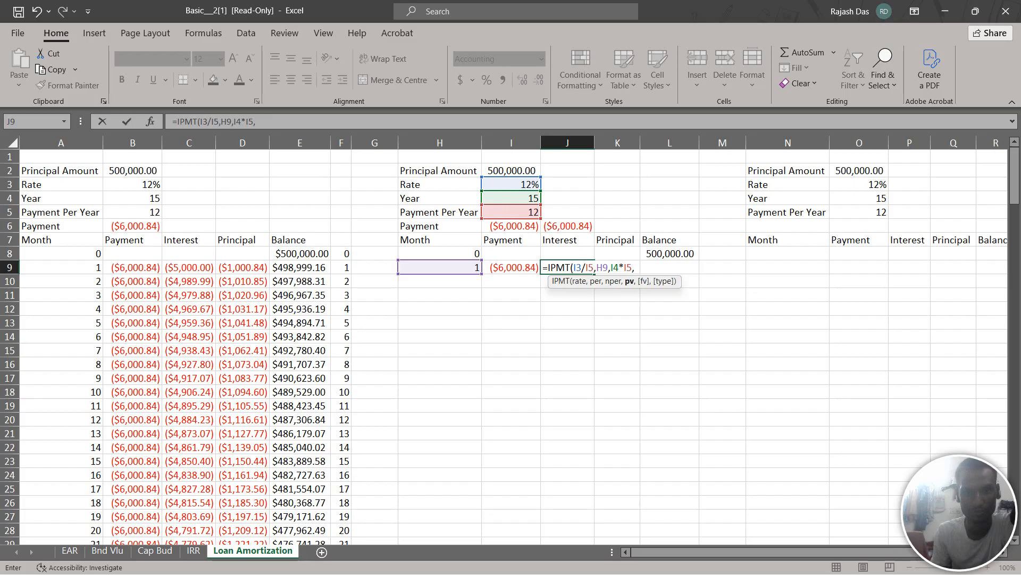
click(511, 171)
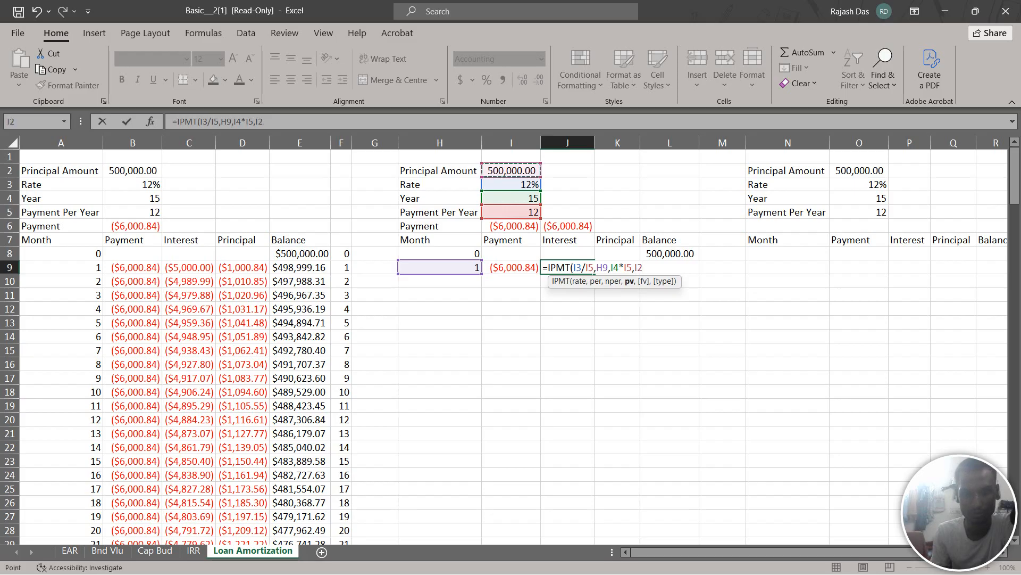
text(,)
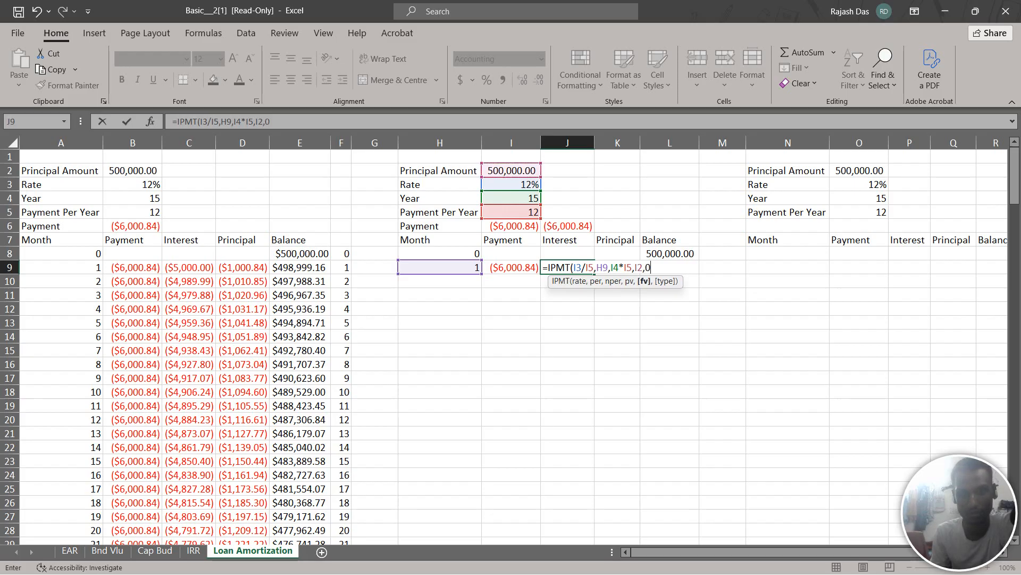
text(0,0)
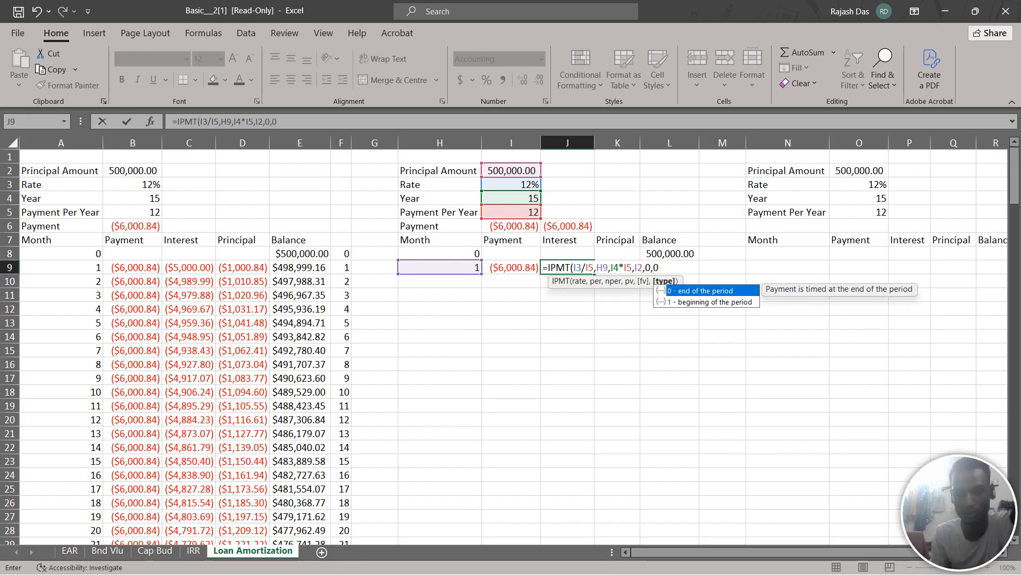
text())
key(Return)
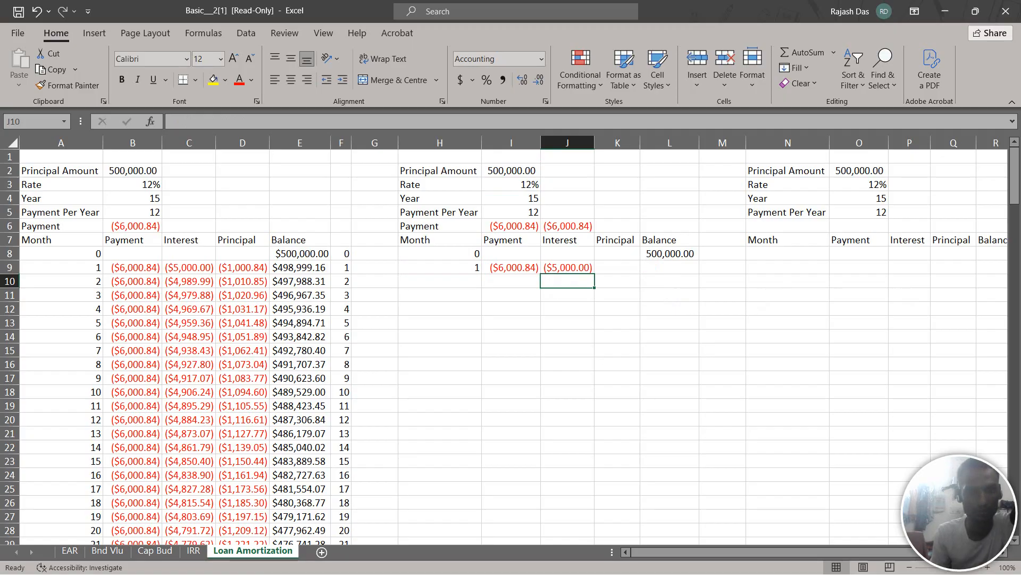
Calculate the month 1 principal in K9 with PPMT, using rate I3/I5, period H9, total periods I4*I5, present value I2, future value 0 and type 0
click(617, 268)
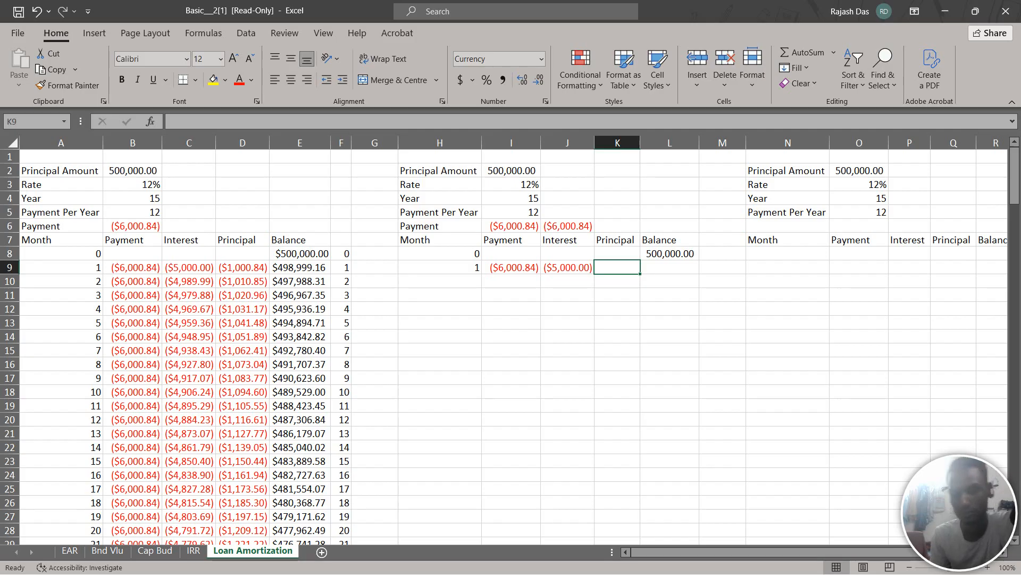
text(=)
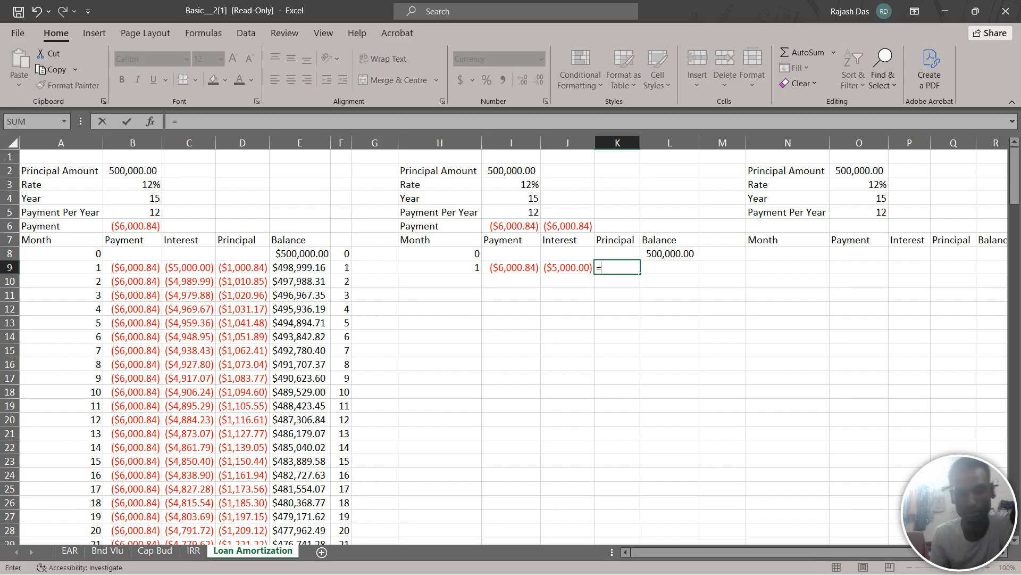
text(P)
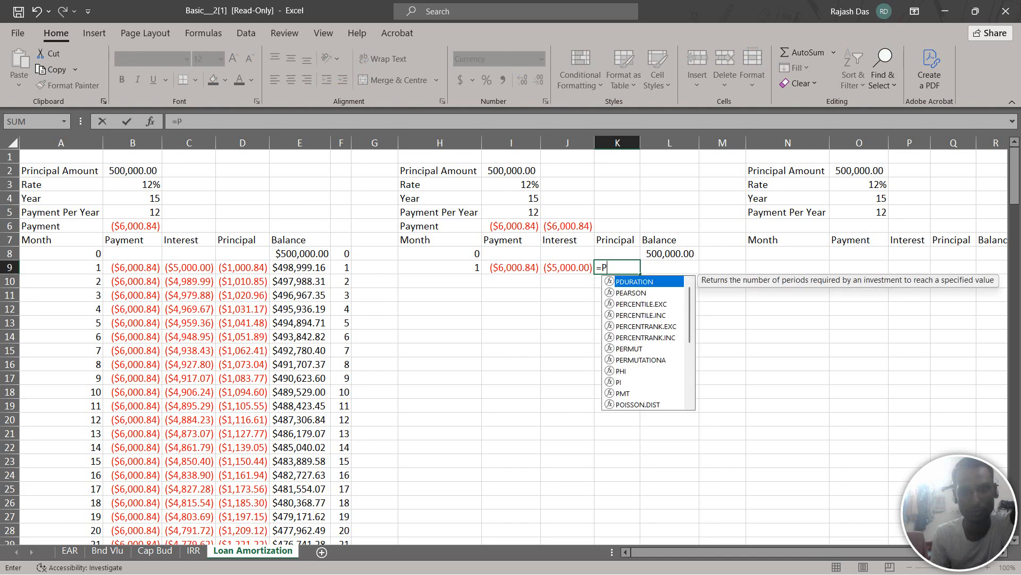
text(PM)
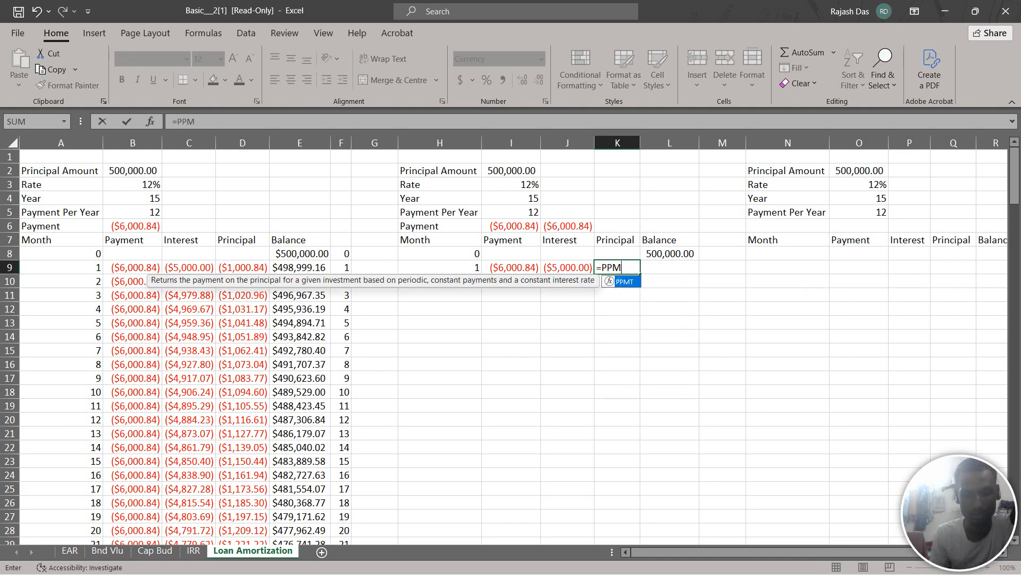
text(T)
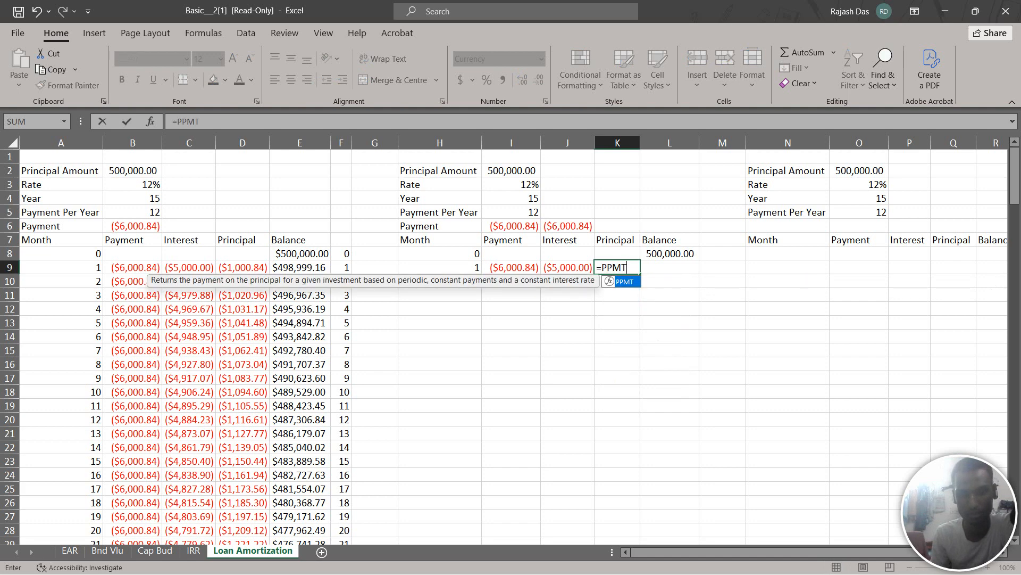
text(()
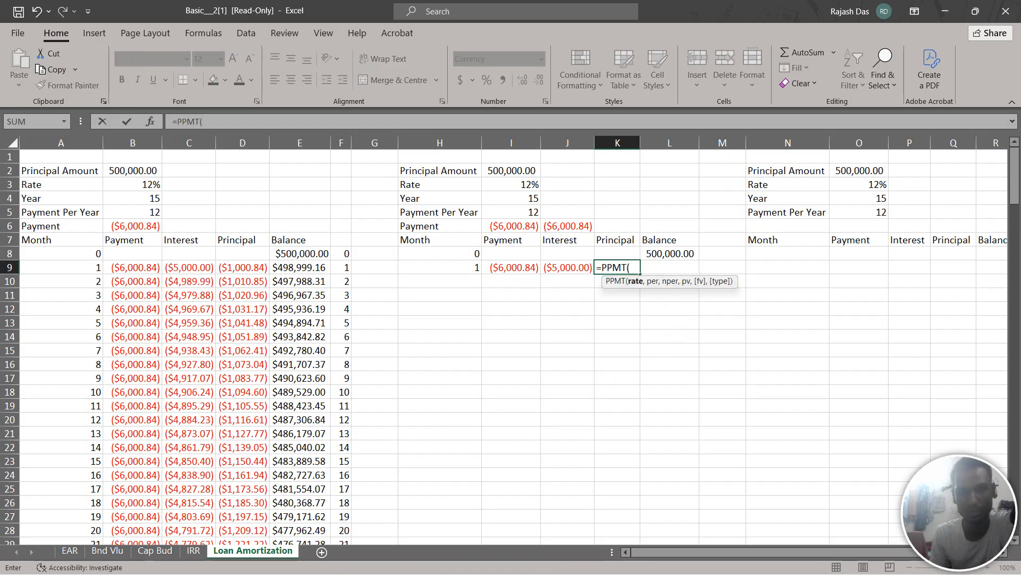
click(512, 184)
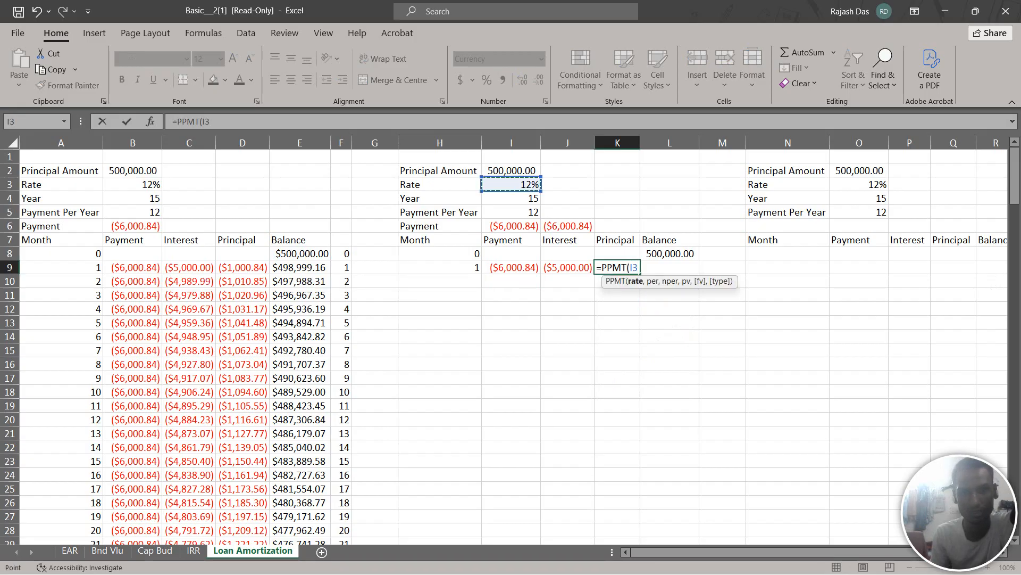
text(/)
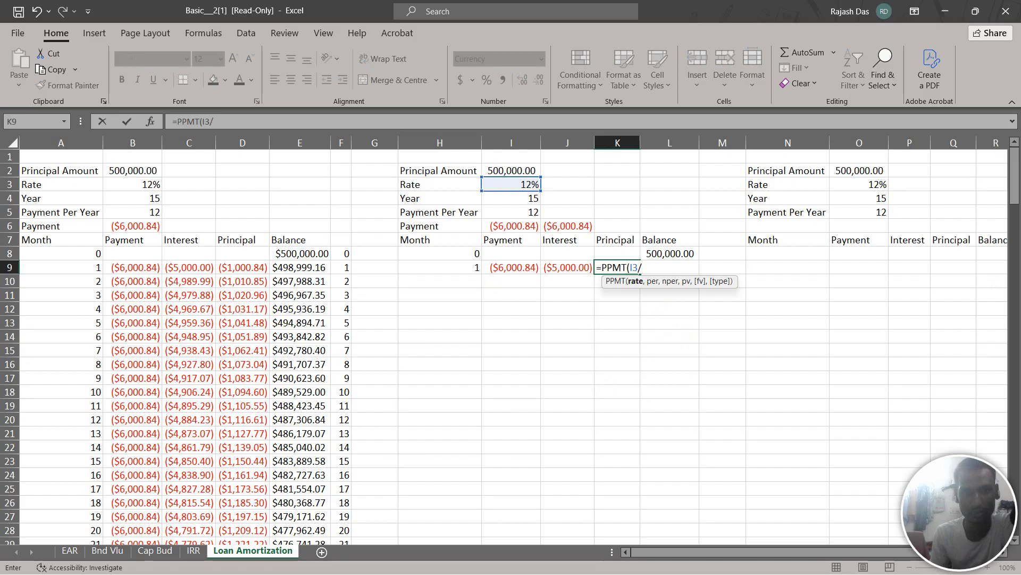
click(511, 211)
text(,)
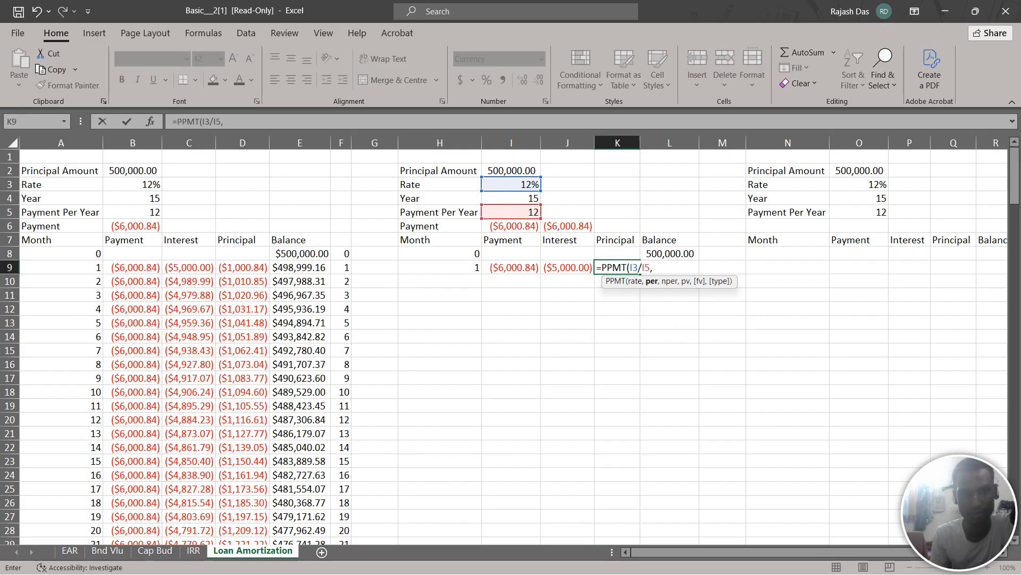
click(439, 267)
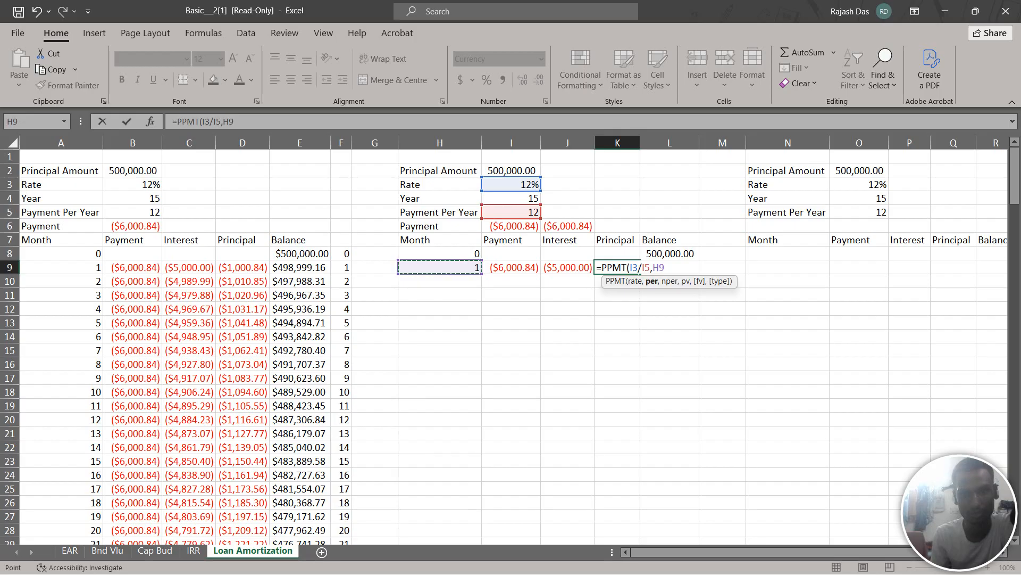
text(,)
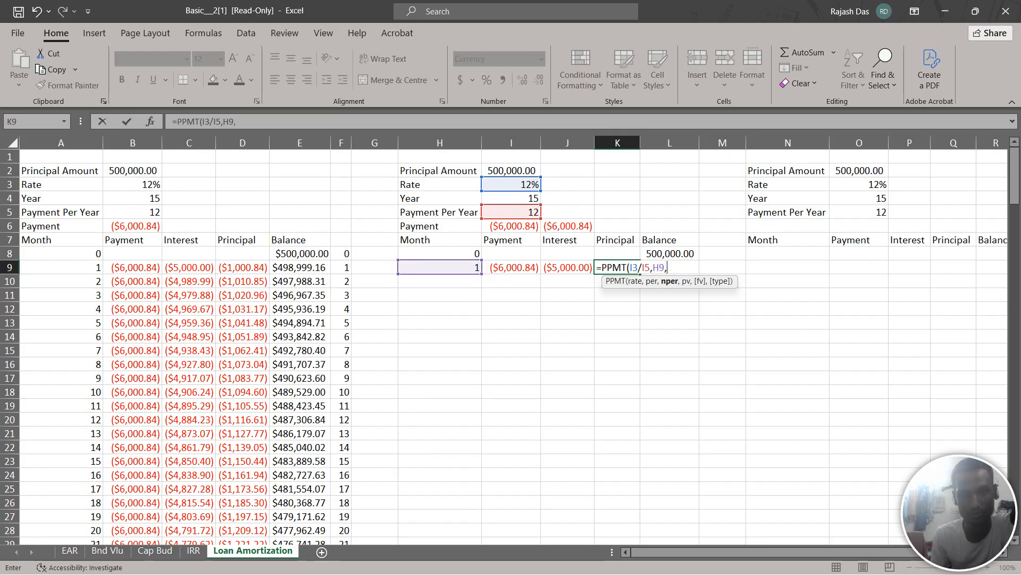
click(512, 198)
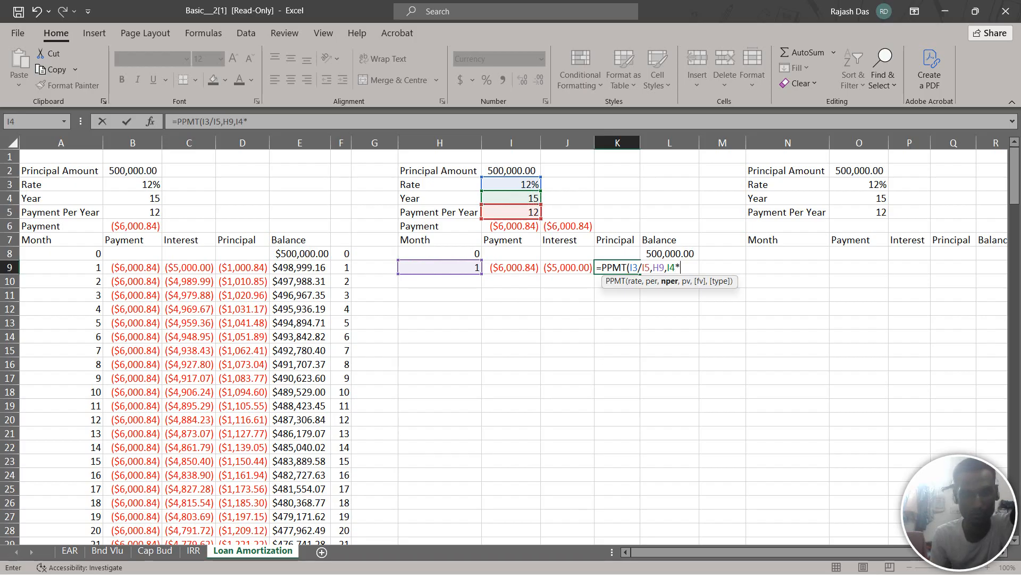
text(*)
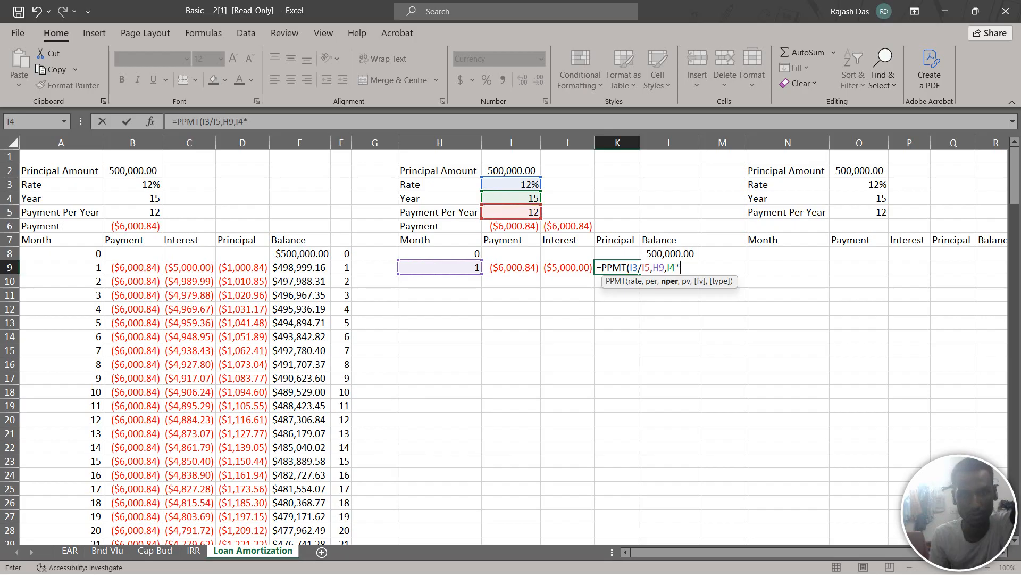
click(511, 212)
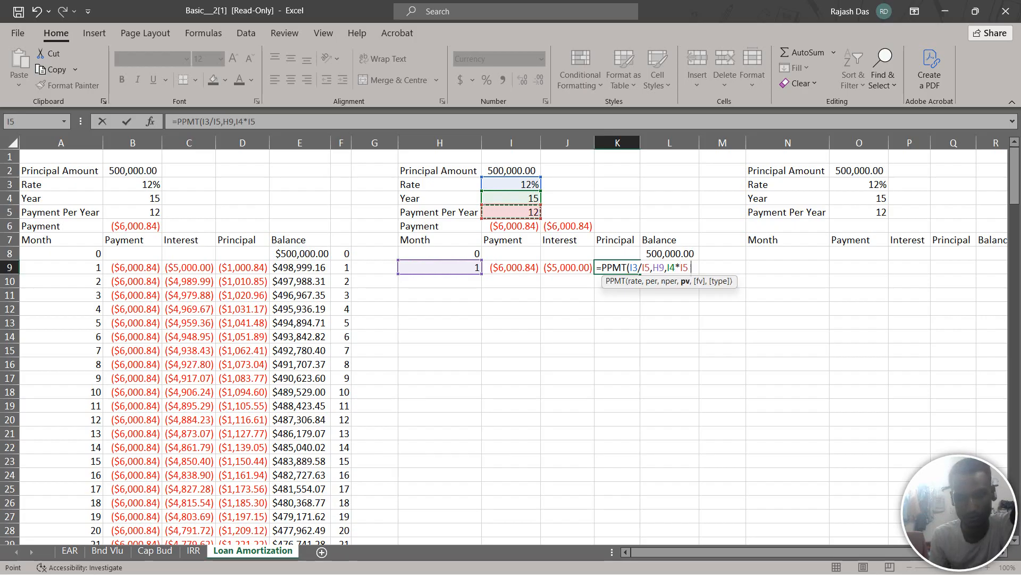
text(,)
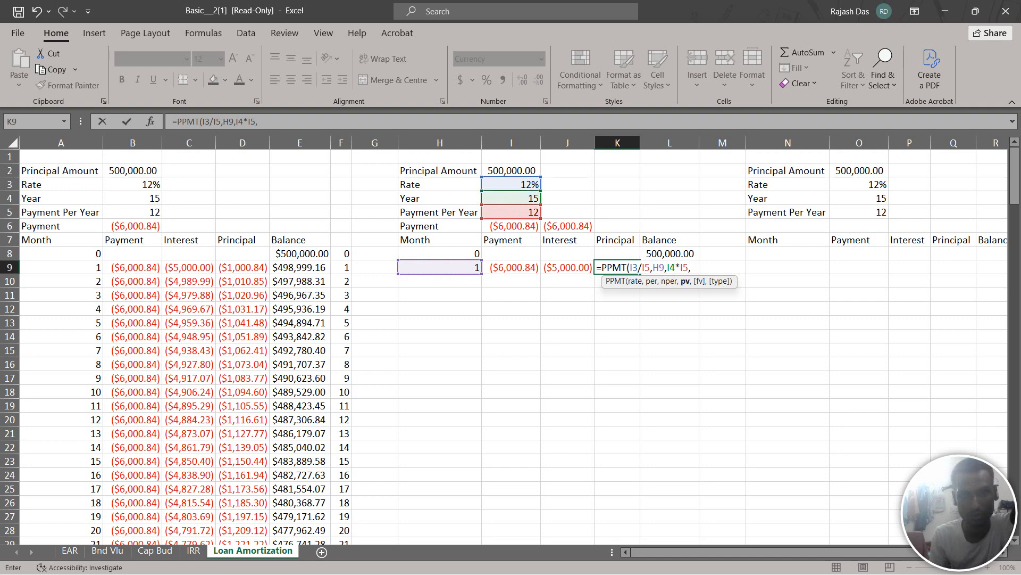
click(511, 171)
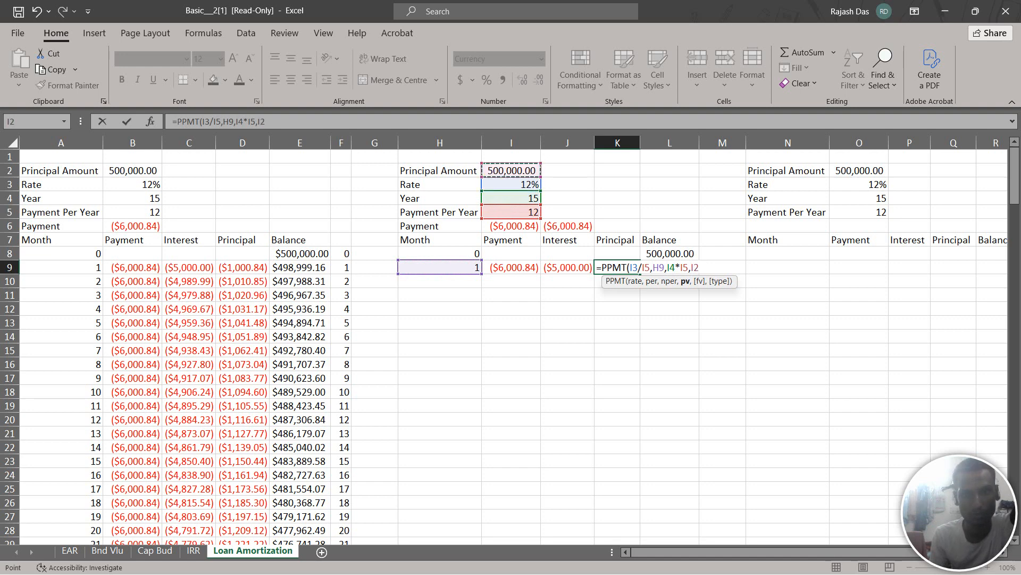
text(,)
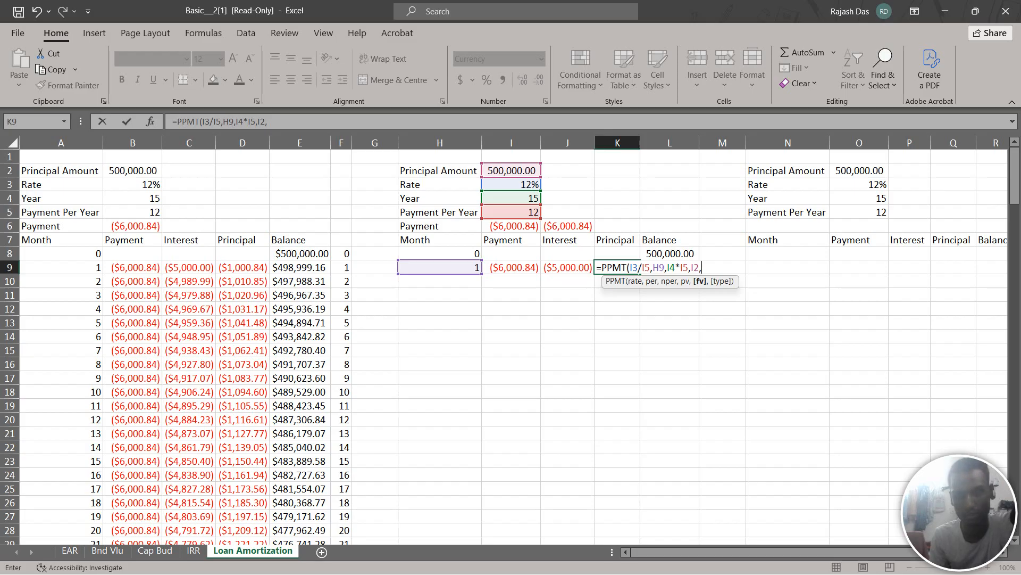
text(0,)
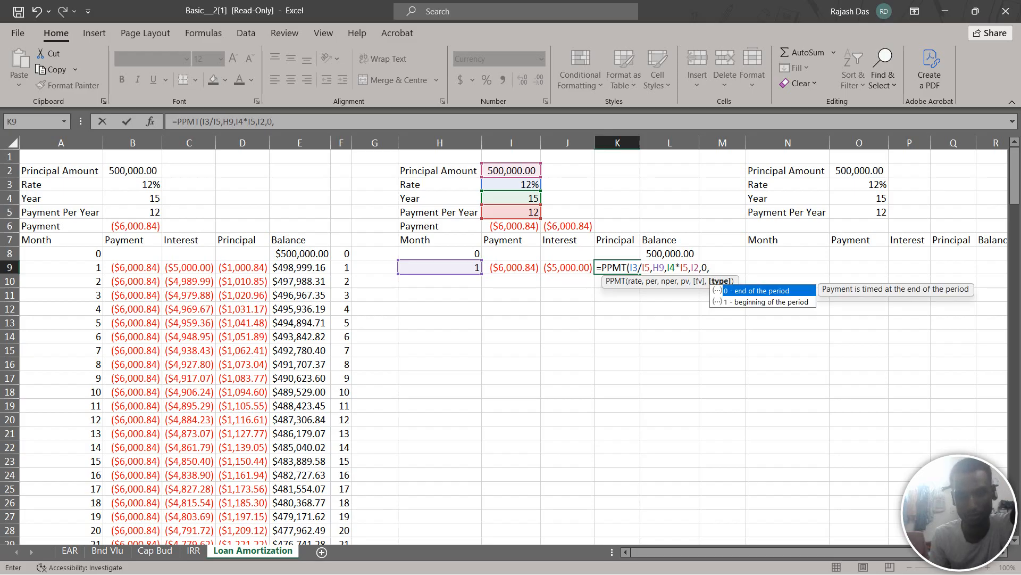
text(0)
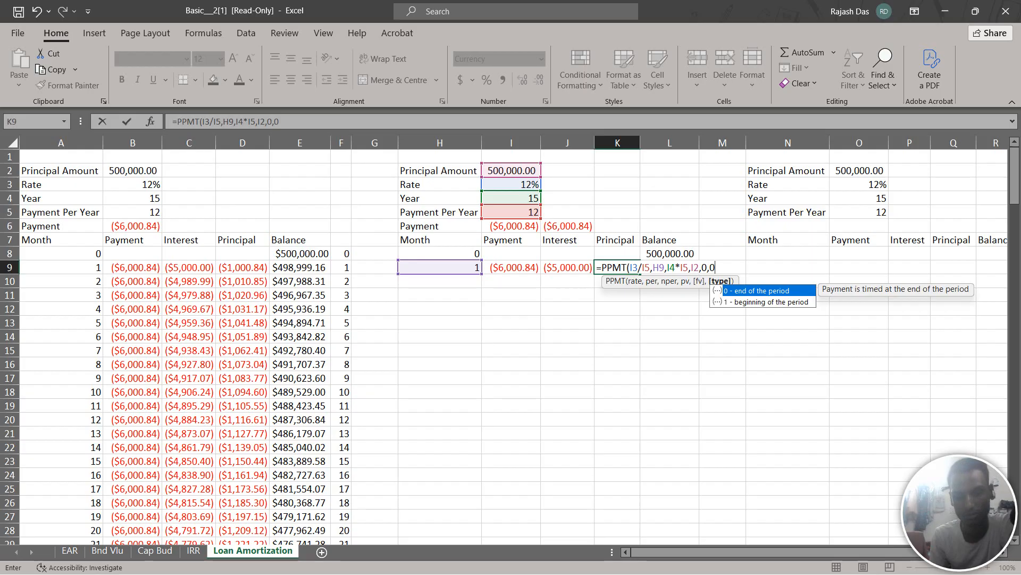
text())
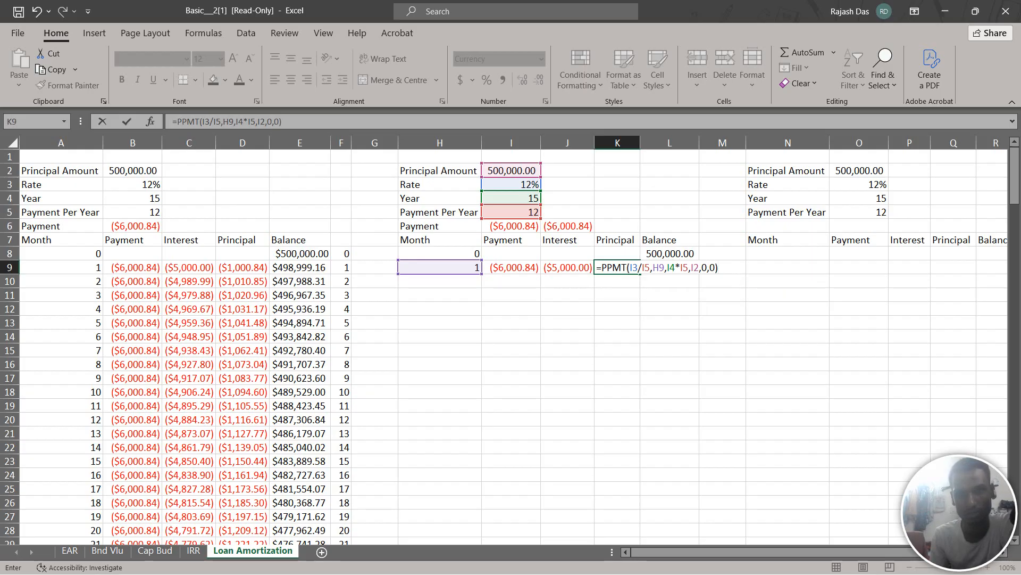
key(Return)
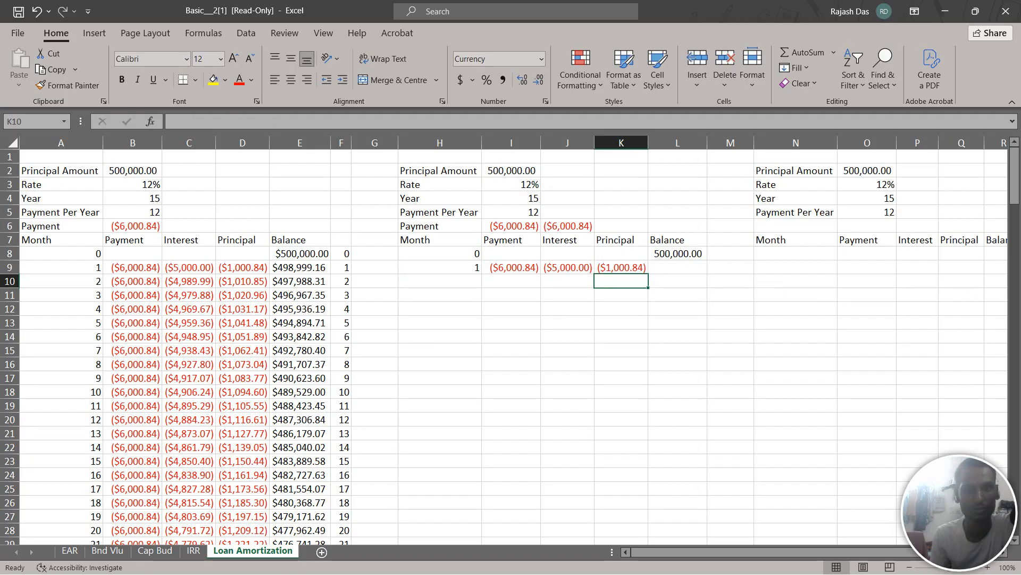
Calculate the month 1 balance in L9 with the formula =L8-(-K9)
click(678, 268)
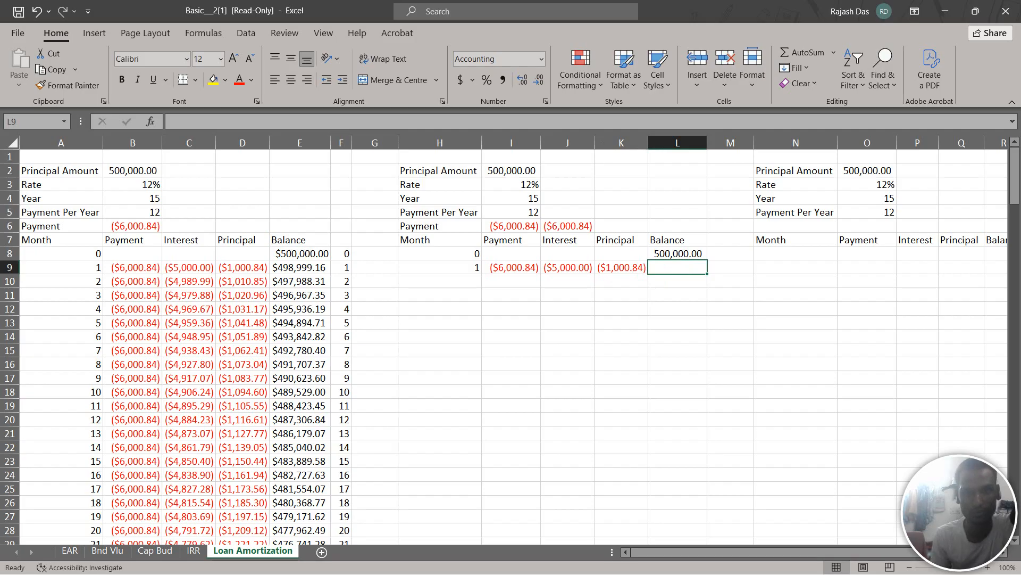
text(==)
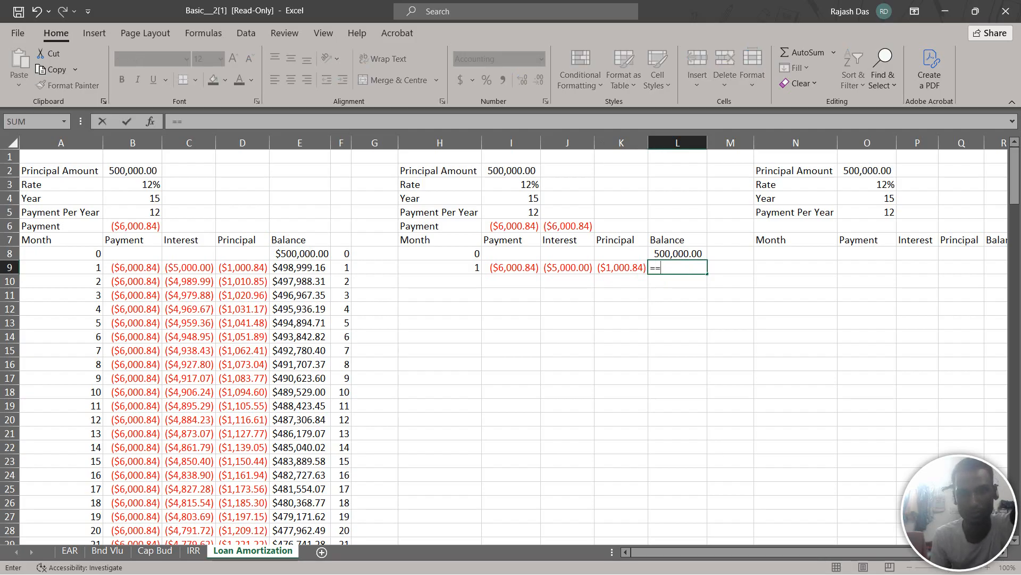
key(BackSpace)
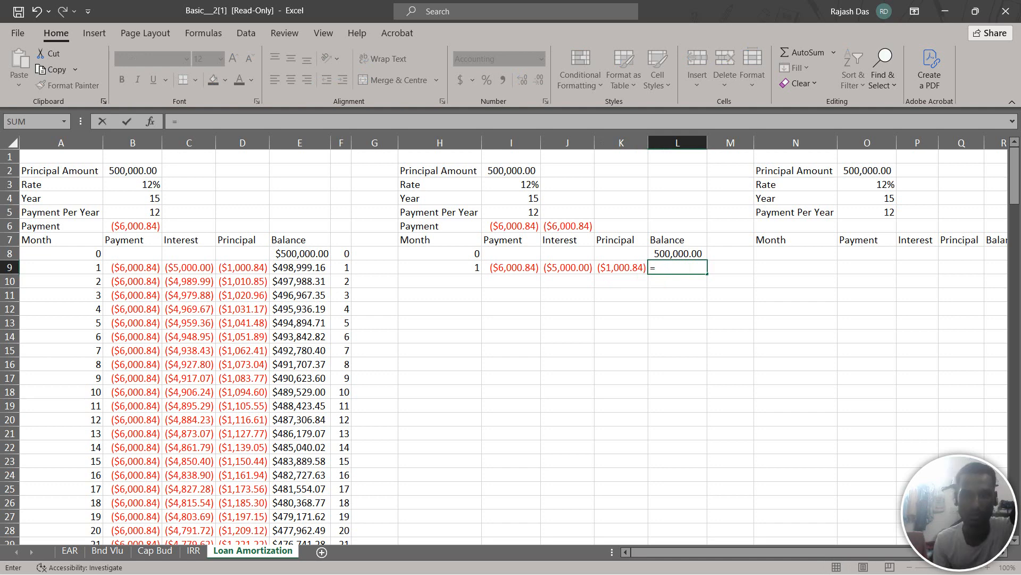
key(Up)
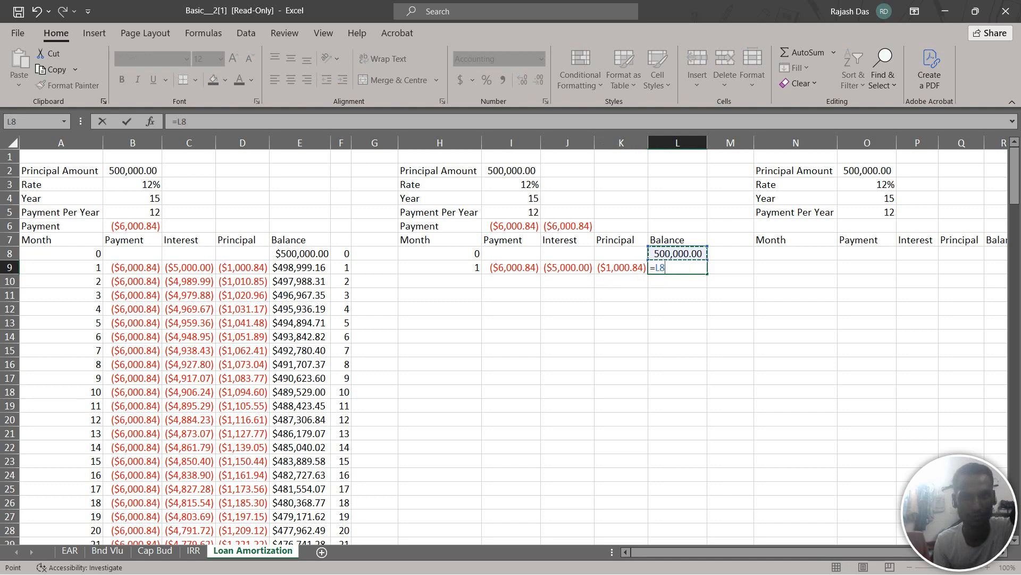
text(-)
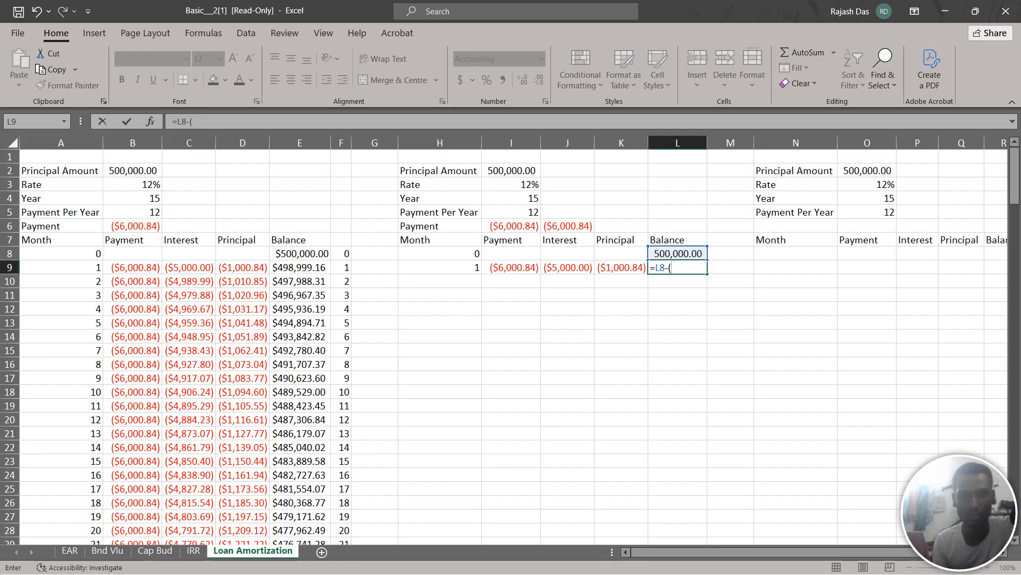
text((-)
key(Left)
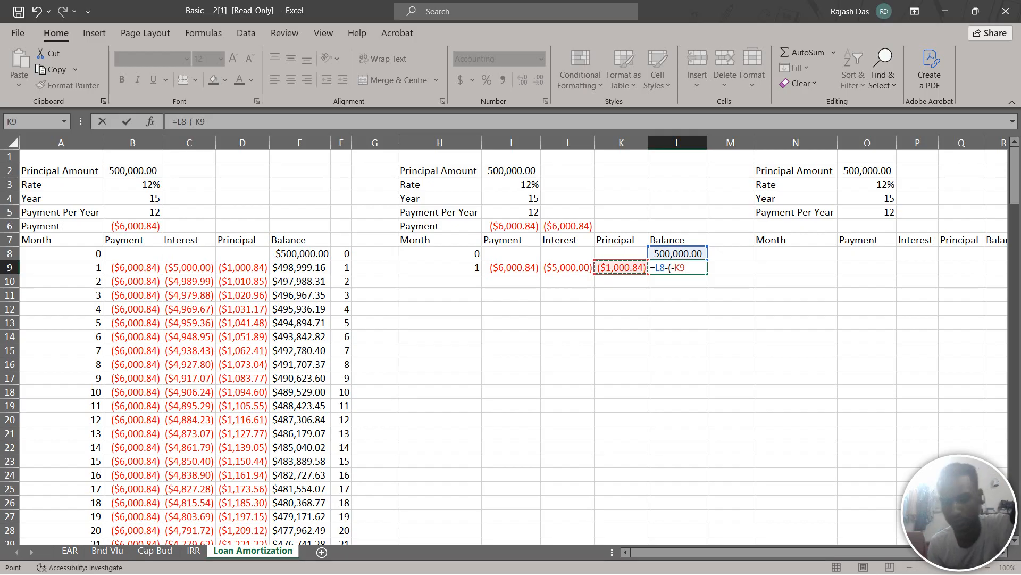
text())
key(Return)
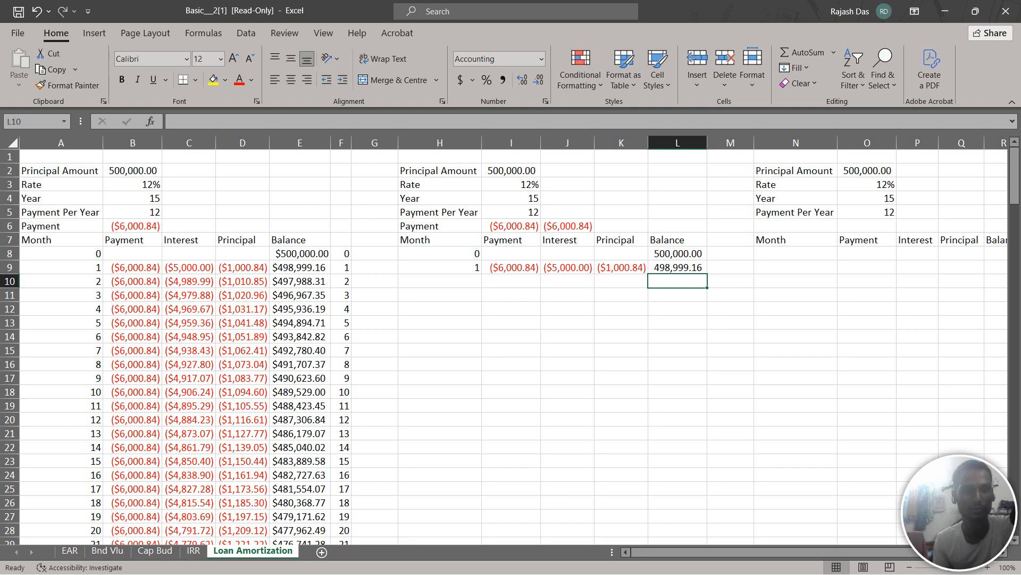
Enter the formula =H9+1 in H10 for the second loan table's next month number
click(440, 281)
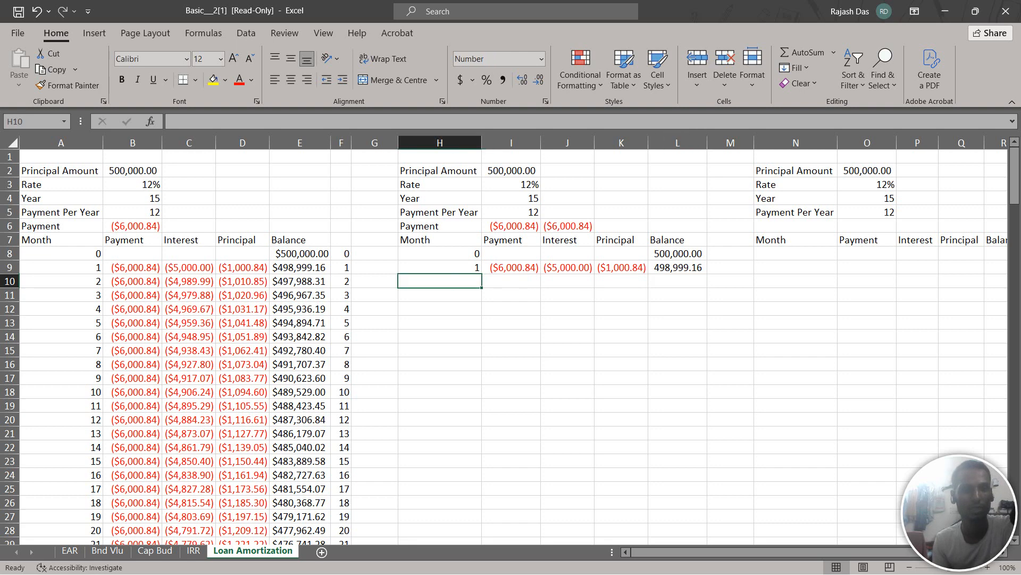
text(=)
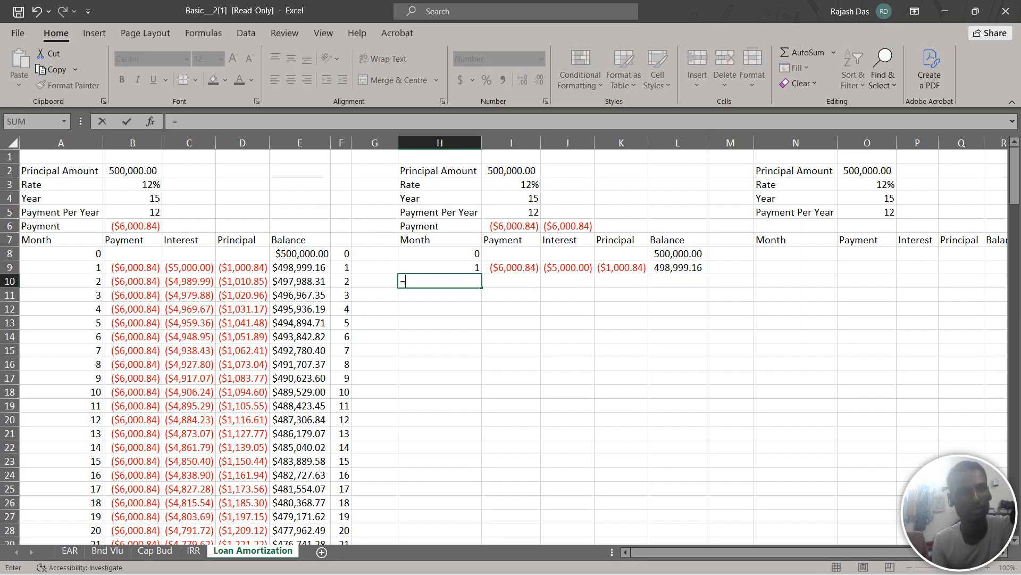
key(Up)
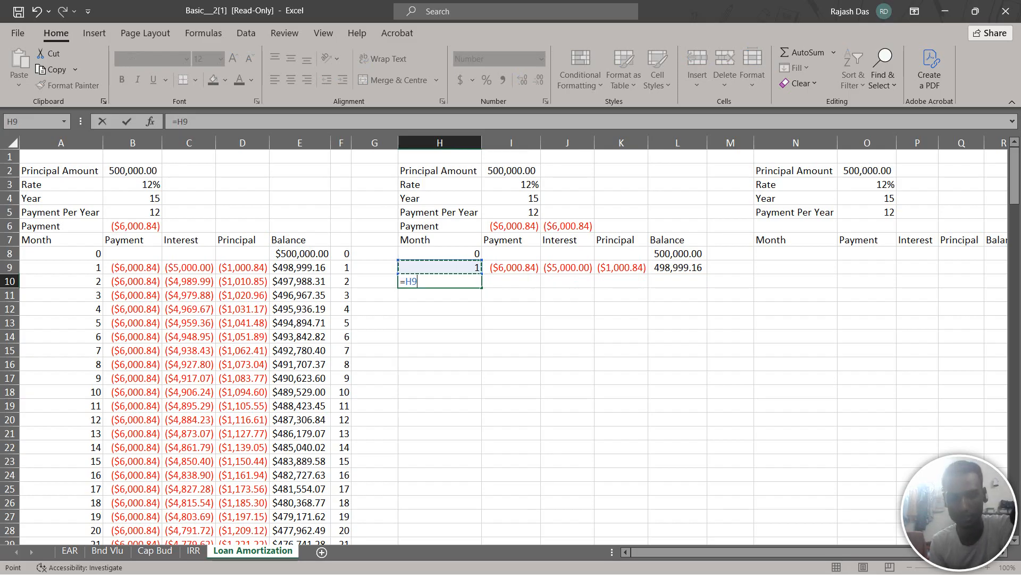
text(+1)
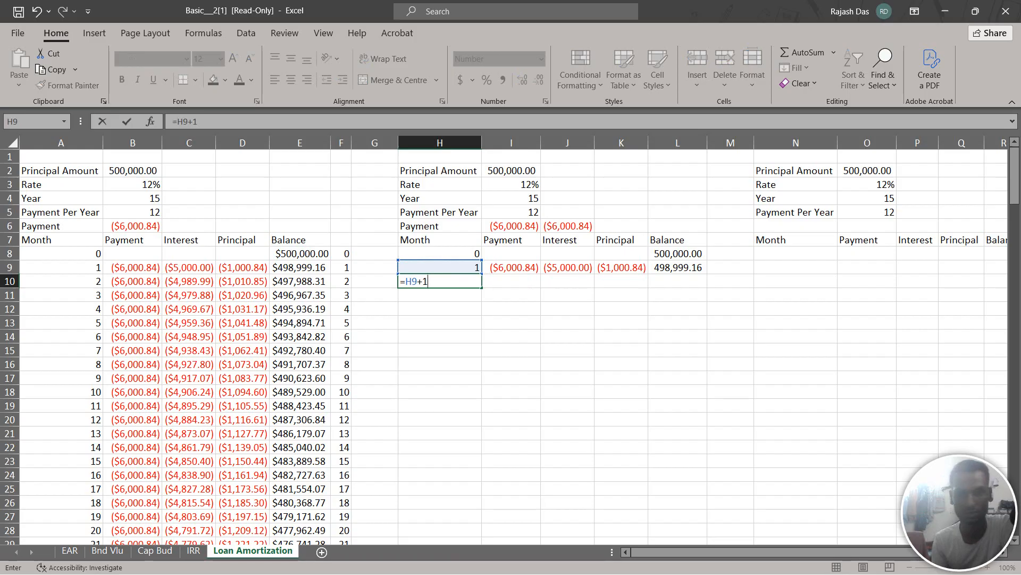
key(Return)
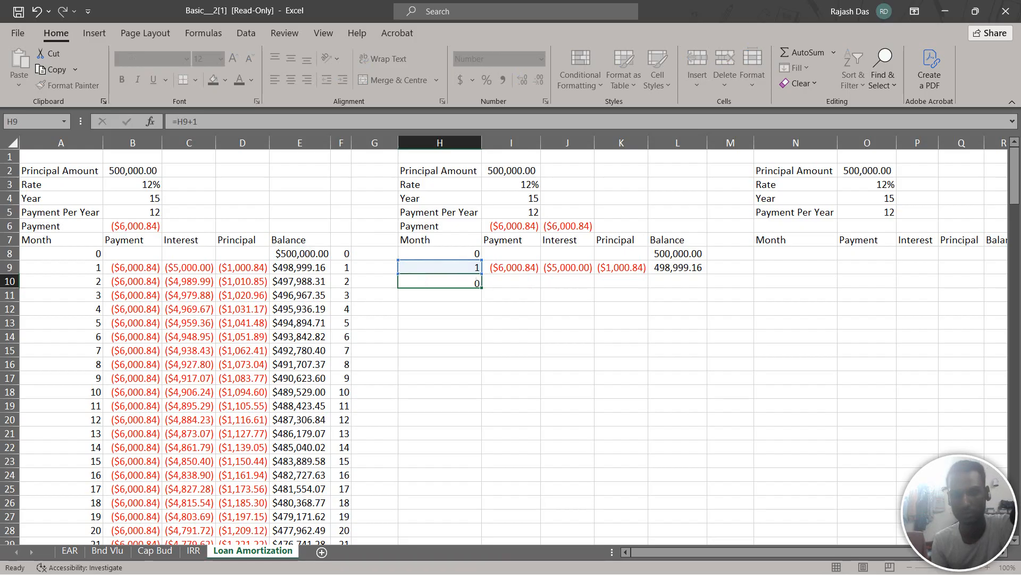
Fill the month number formula from H10 down to H188, level with month 180 of the first table
key(Up)
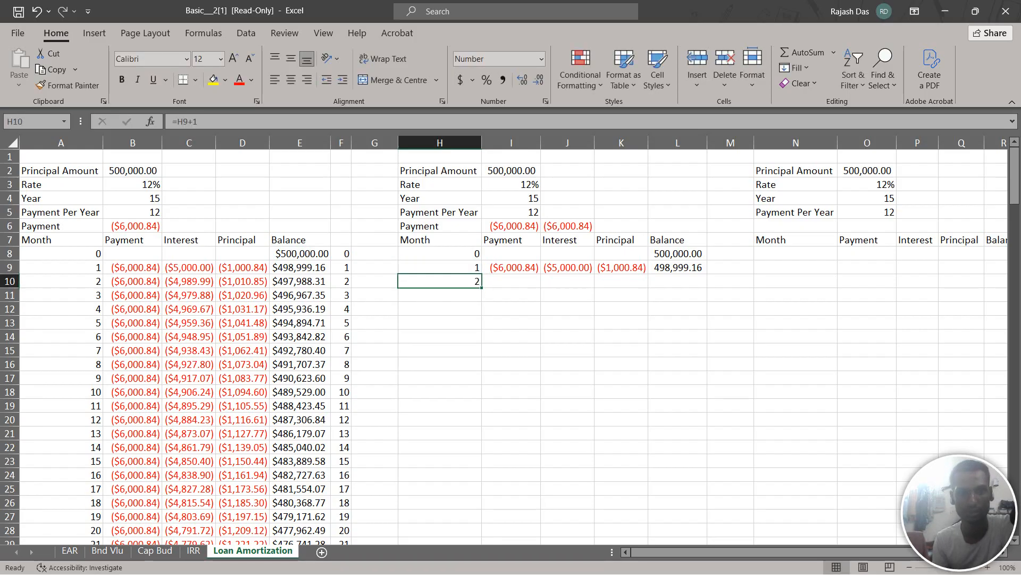
drag(481, 288, 481, 543)
drag(482, 497, 481, 518)
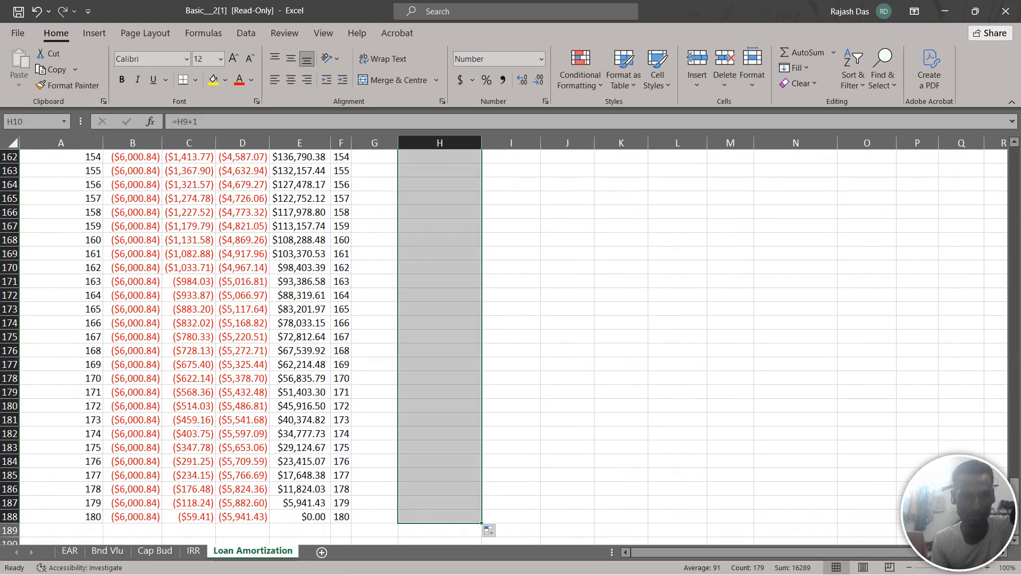
Try to fill the second table's month 1 payment formula from I9 down to I13, and retract the fill to I9
scroll(503, 346, up, 6)
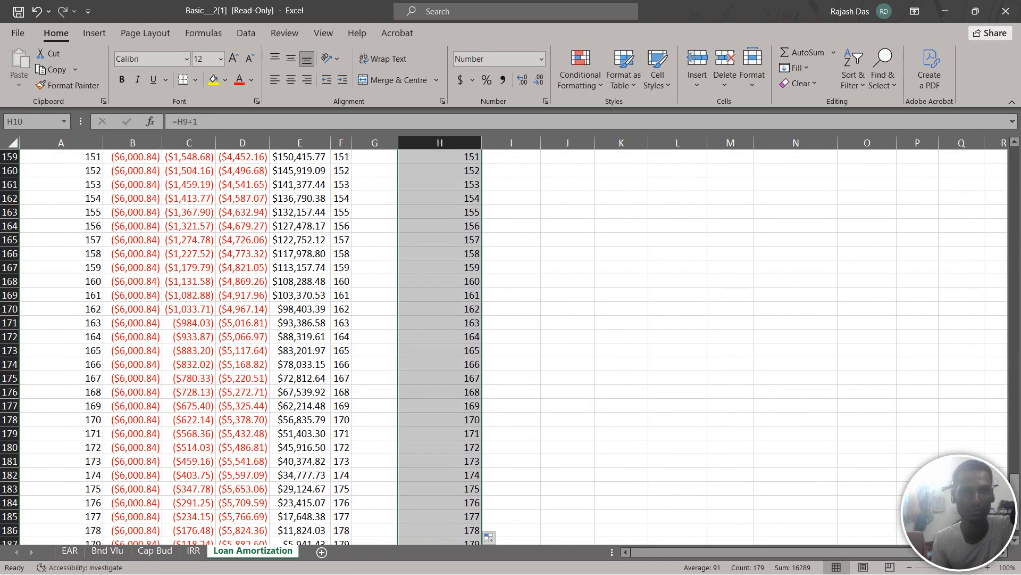
scroll(504, 347, up, 16)
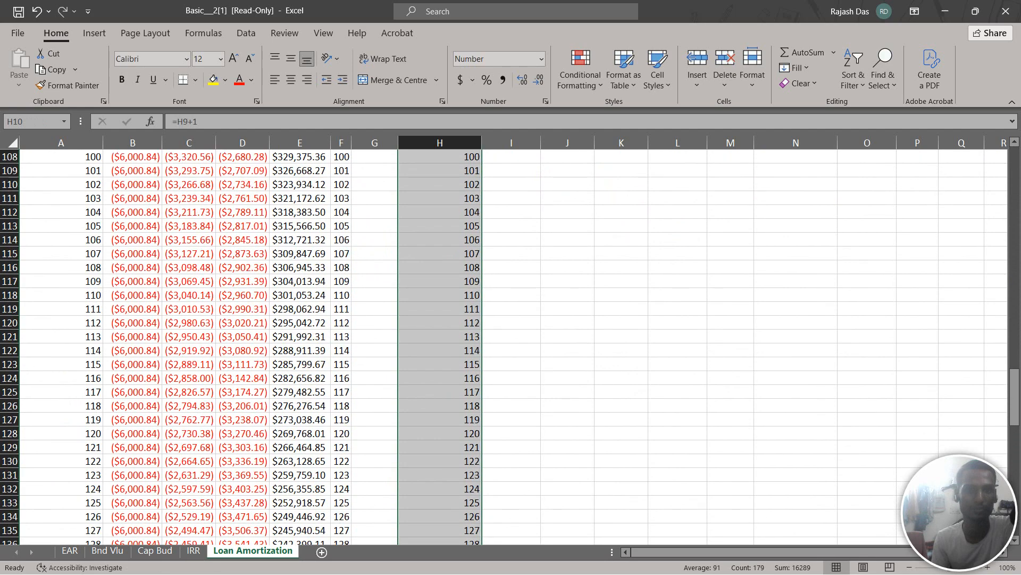
scroll(504, 346, up, 13)
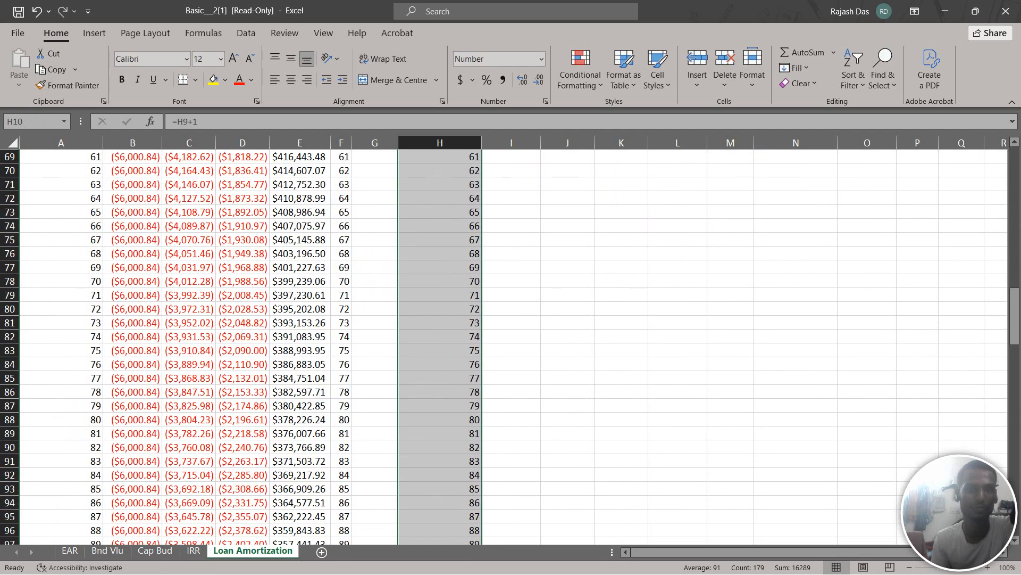
scroll(503, 346, up, 12)
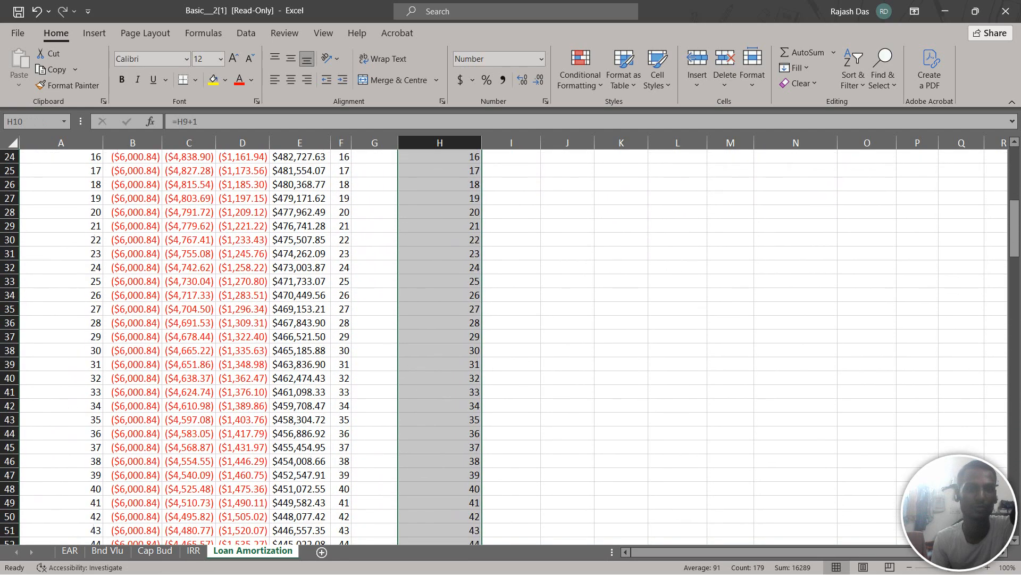
scroll(503, 347, up, 6)
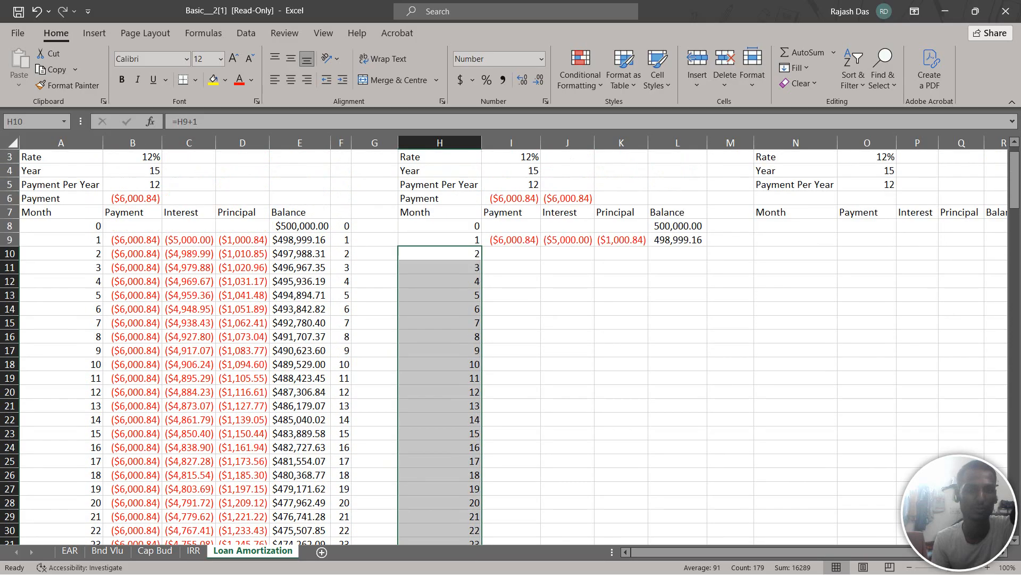
click(511, 254)
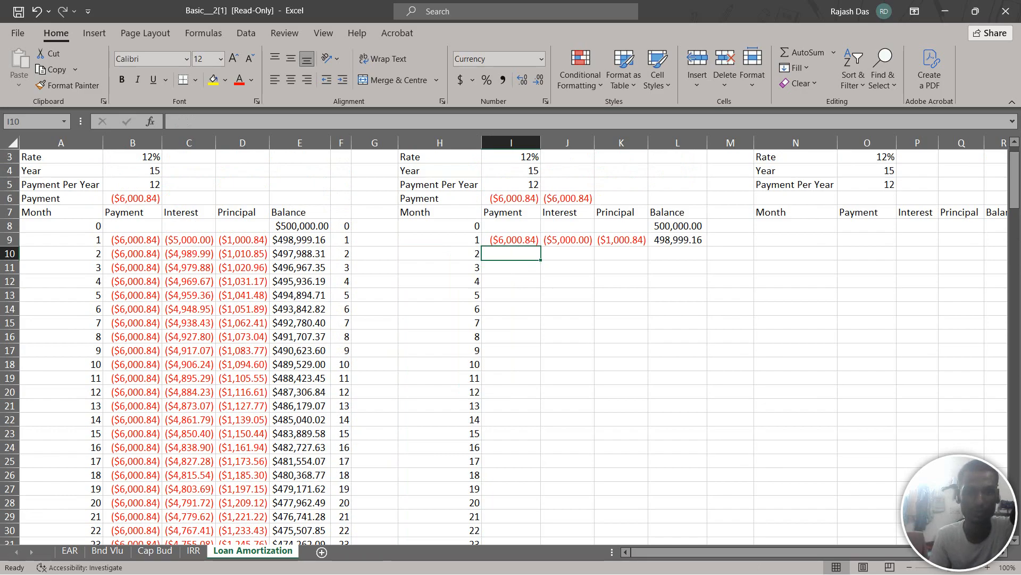
click(512, 240)
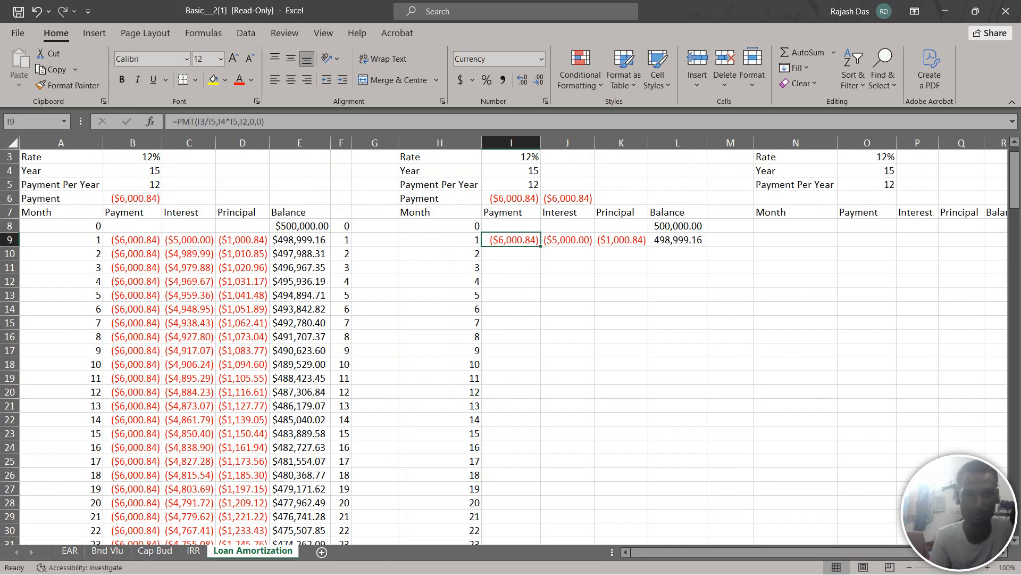
drag(541, 246, 538, 296)
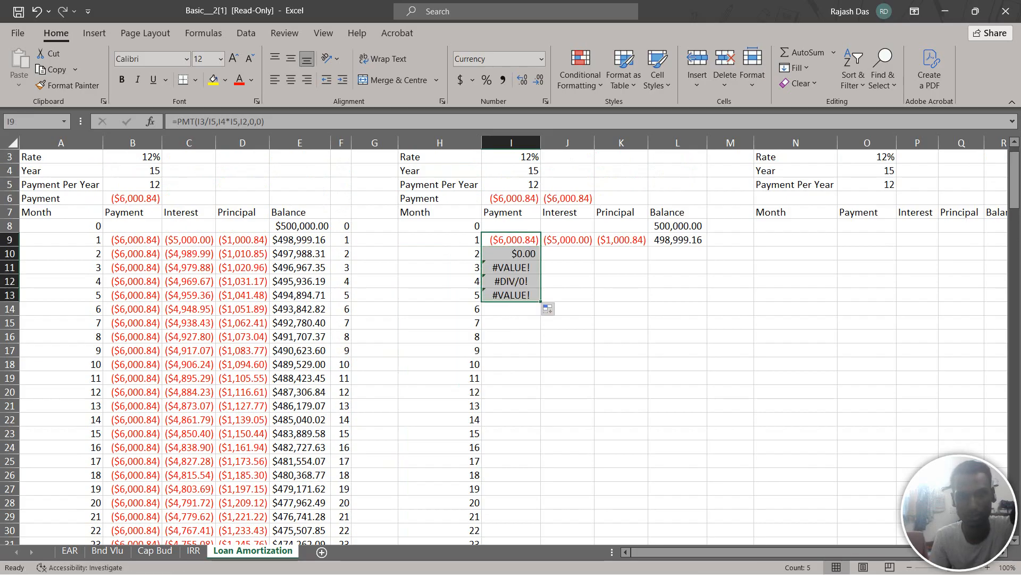
drag(540, 301, 541, 246)
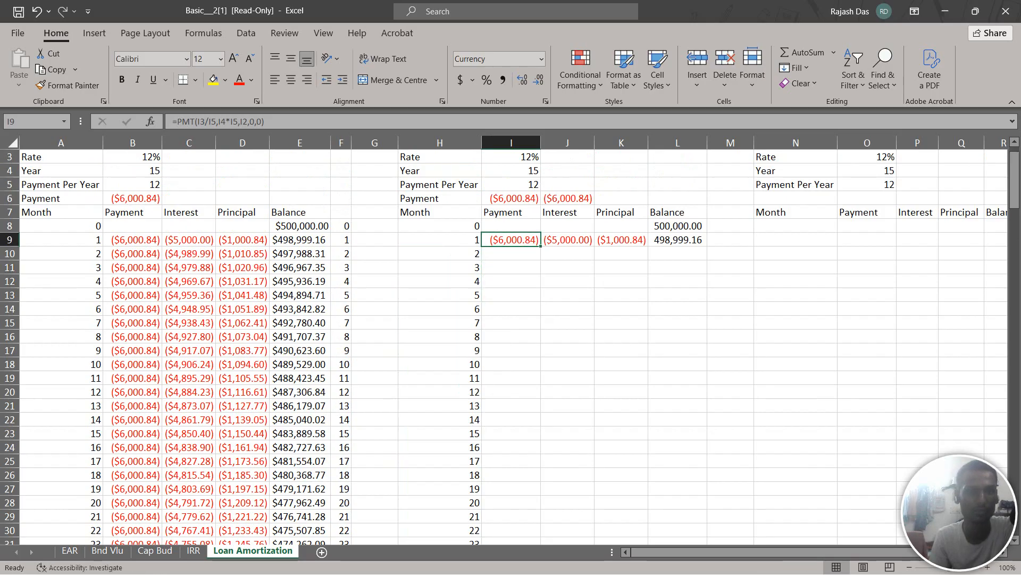
Make the cell references in I9's payment formula absolute so it reads =PMT($I$3/$I$5,$I$4*$I$5,$I$2,0,0)
click(201, 122)
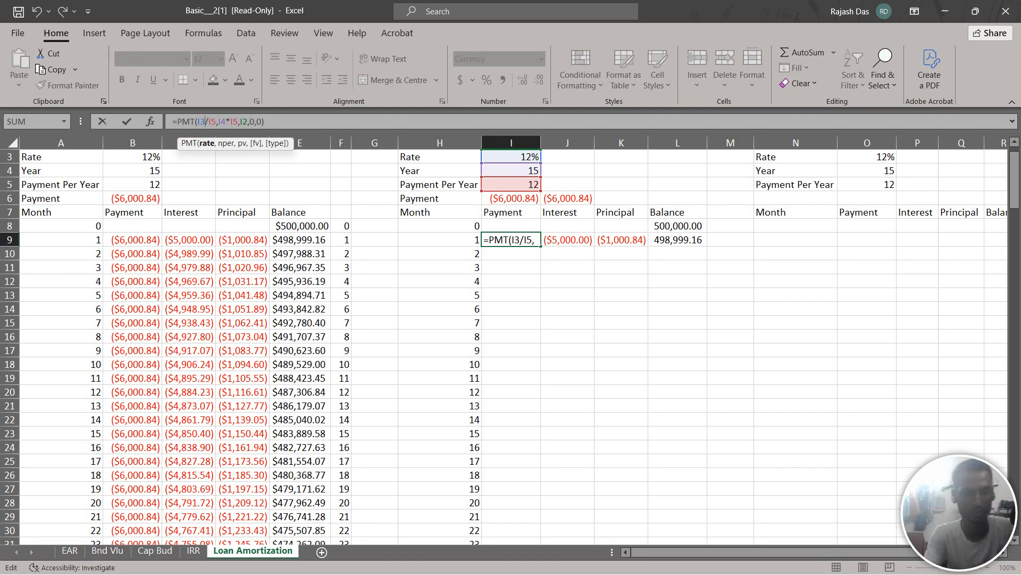
key(F4)
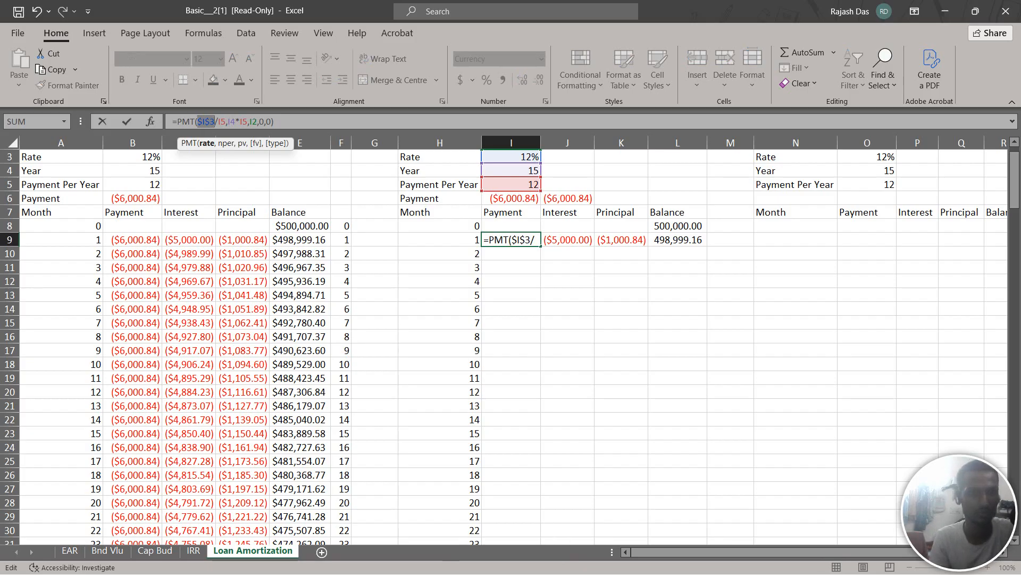
click(228, 121)
key(F4)
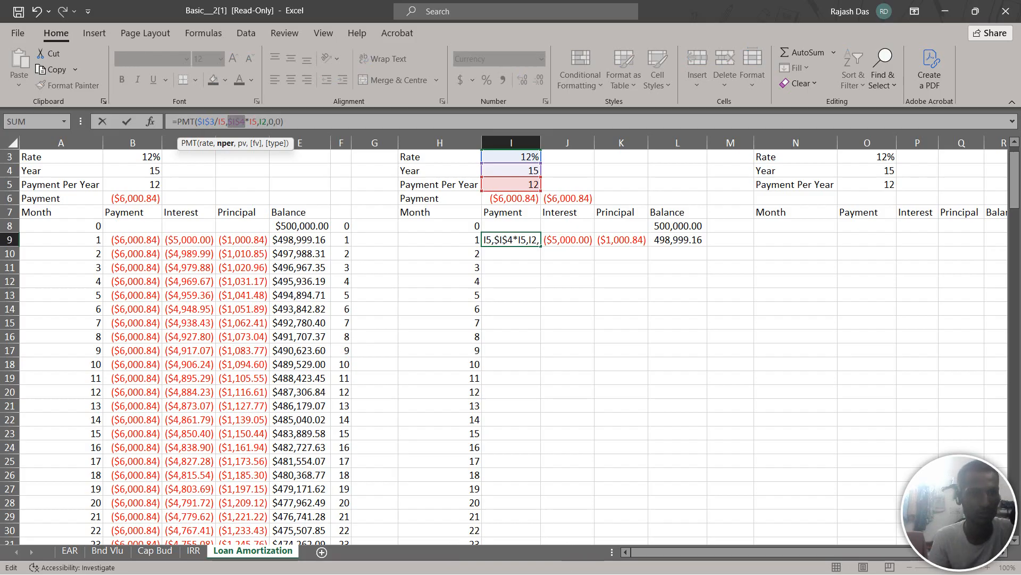
click(221, 122)
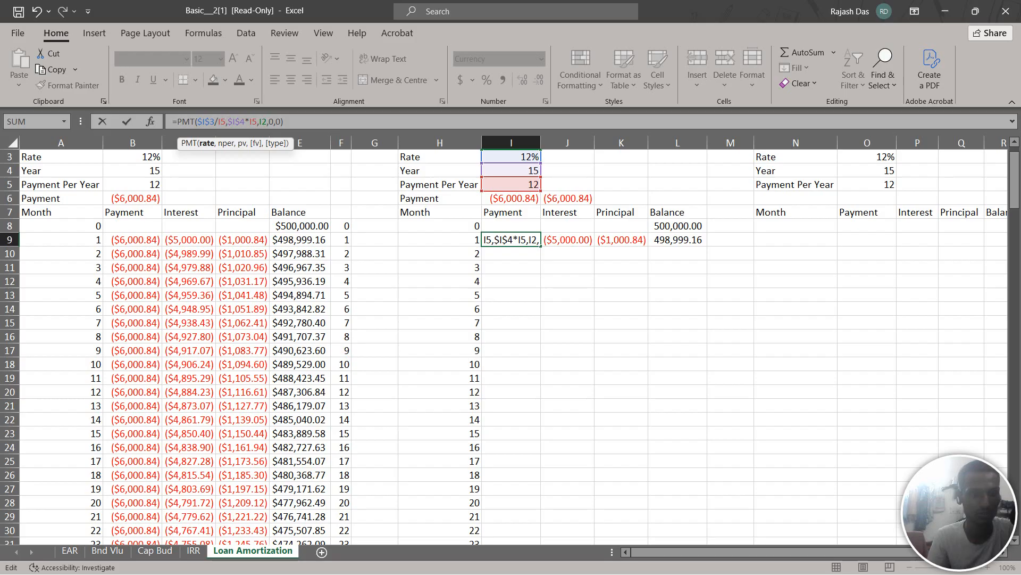
key(F4)
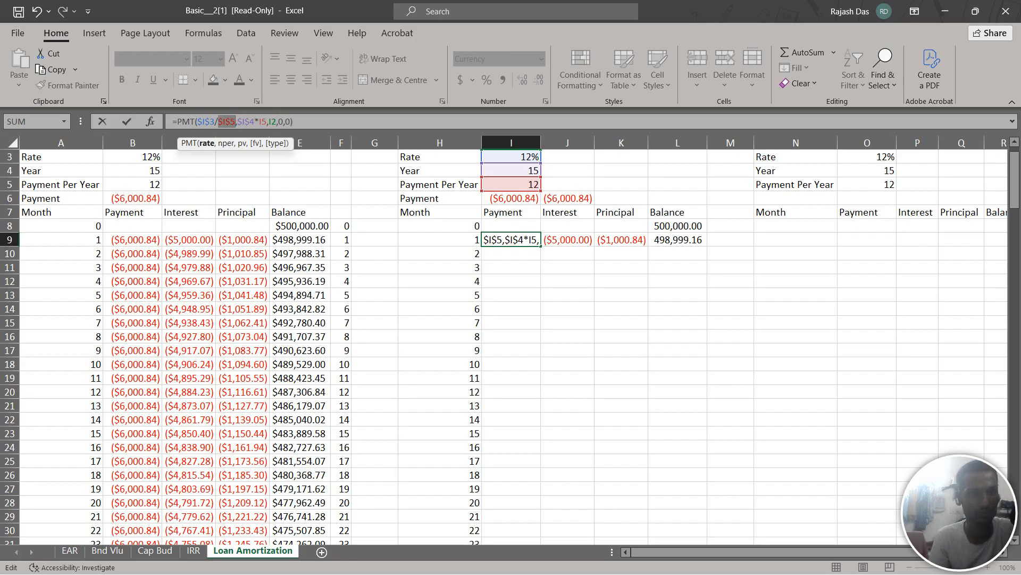
click(268, 122)
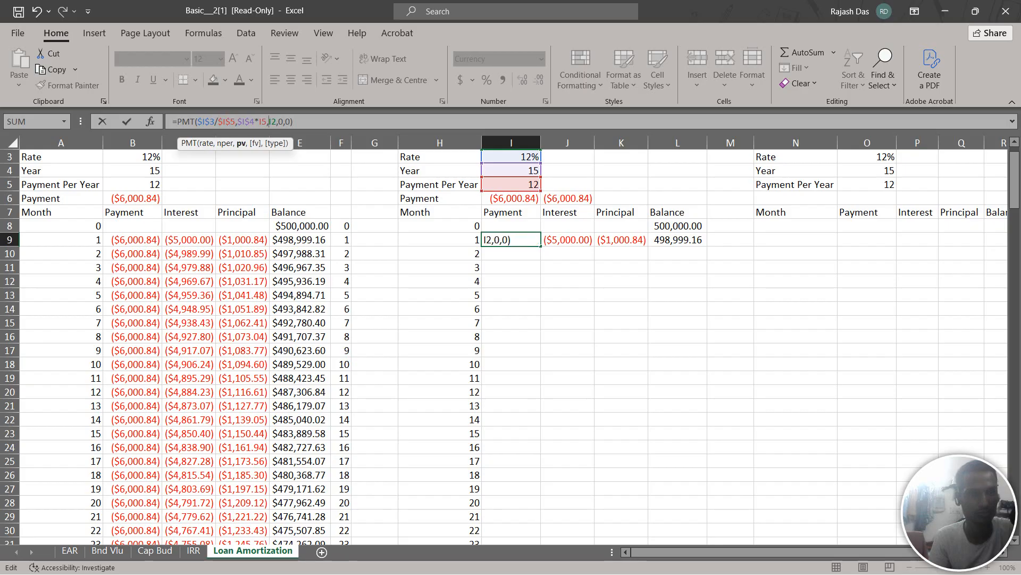
click(266, 122)
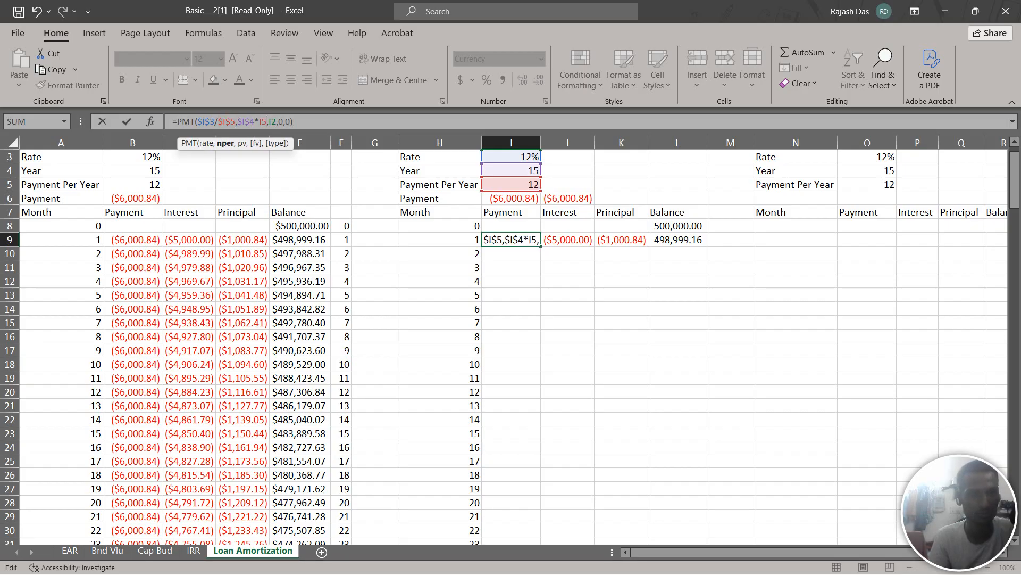
key(F4)
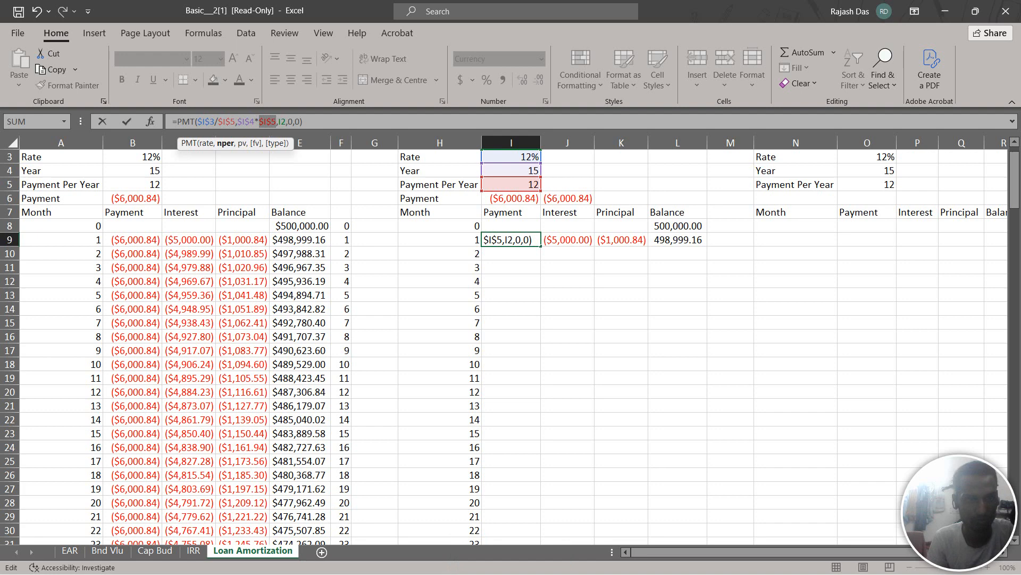
click(286, 122)
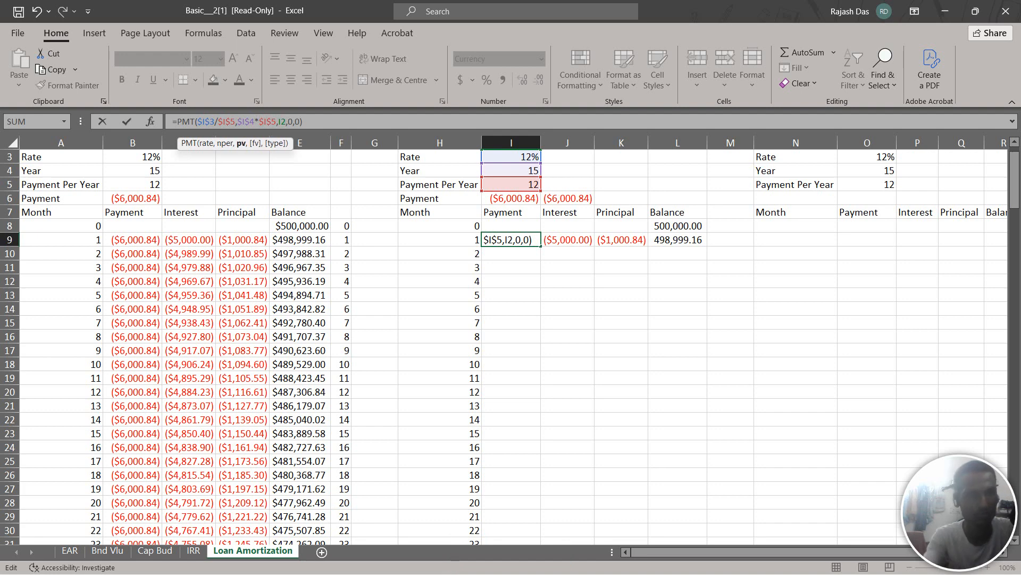
key(F4)
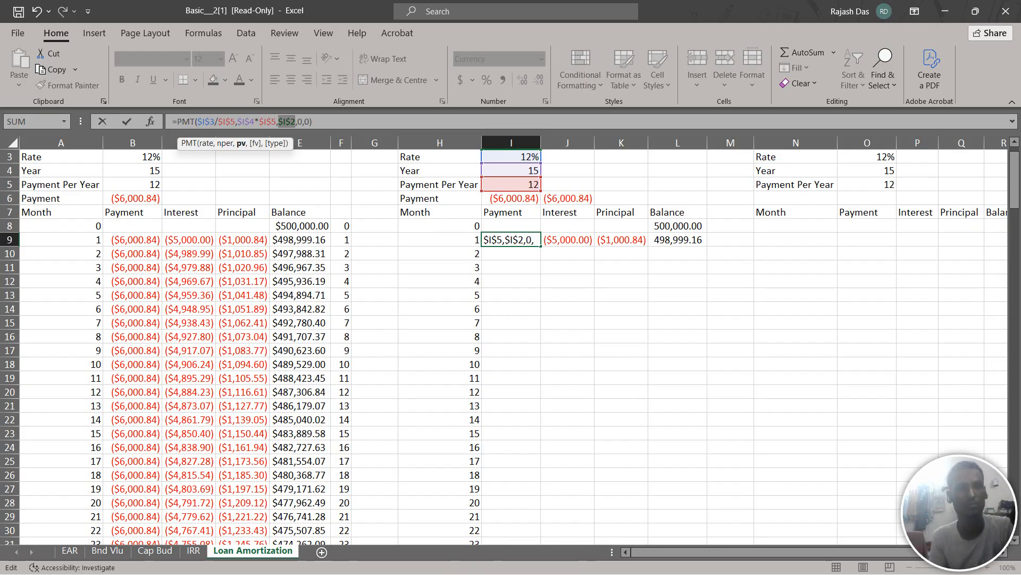
click(312, 122)
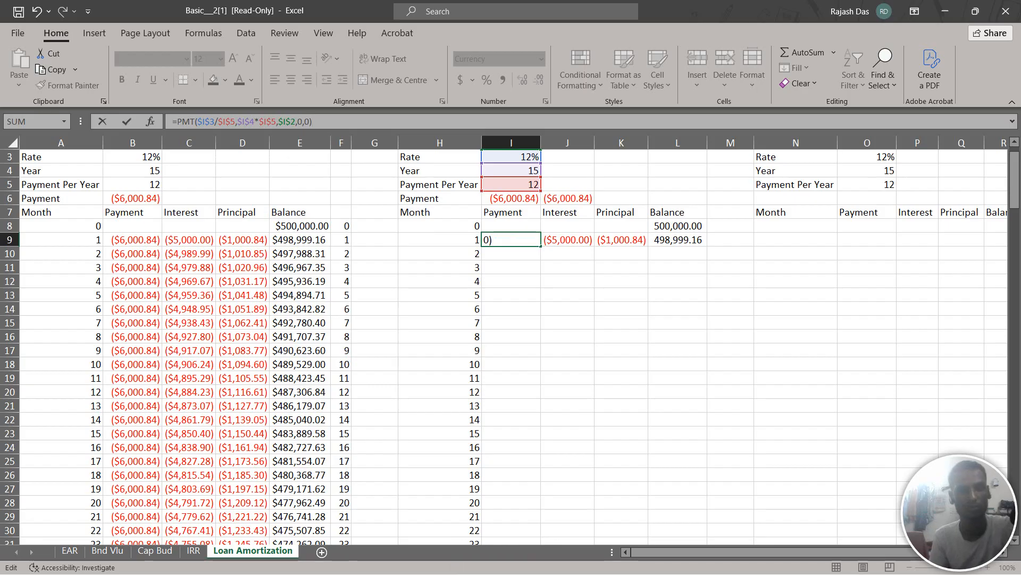
key(Return)
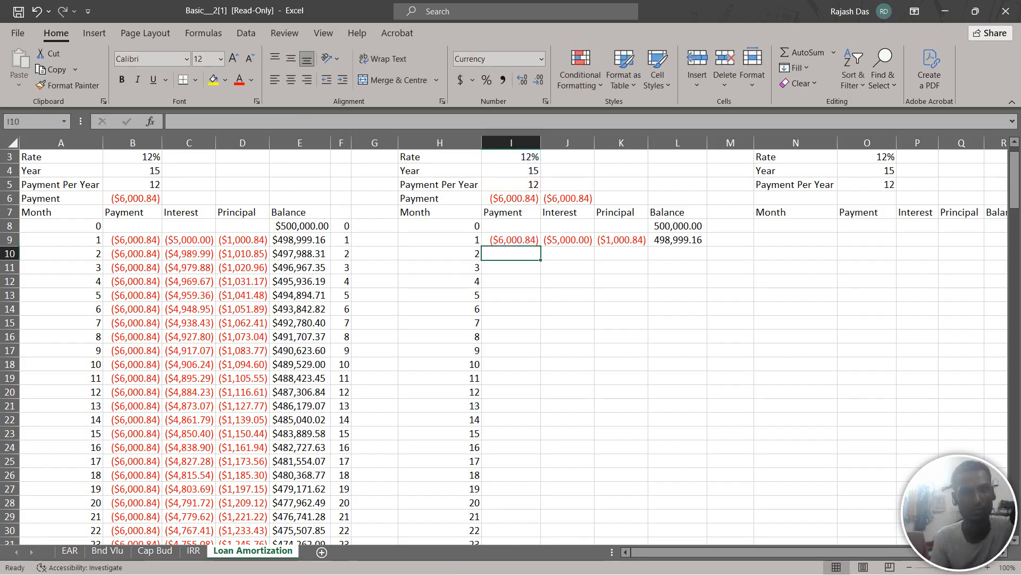
Fill the payment formula from I9 down to I188, level with month 180
click(511, 240)
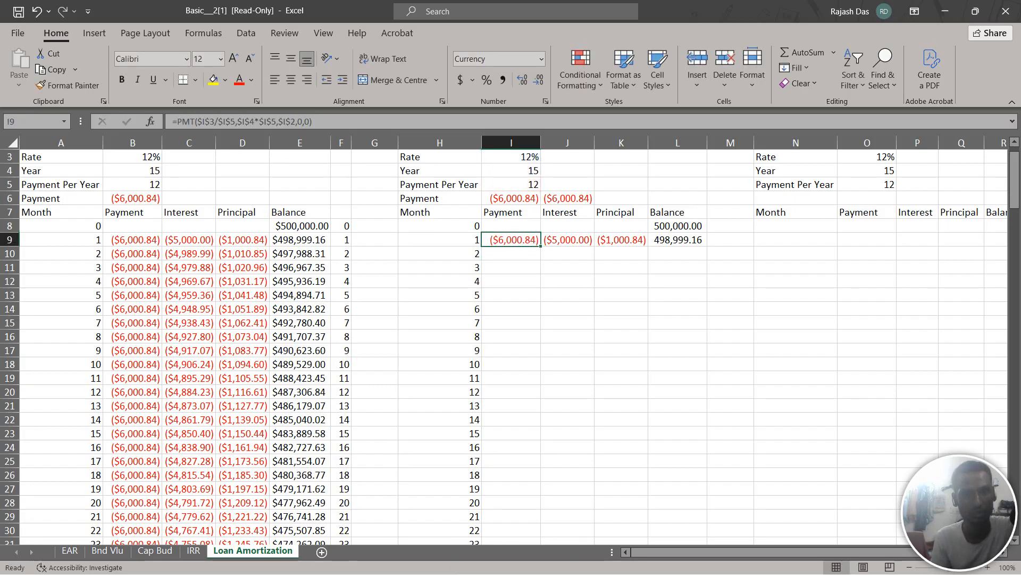
drag(540, 246, 538, 298)
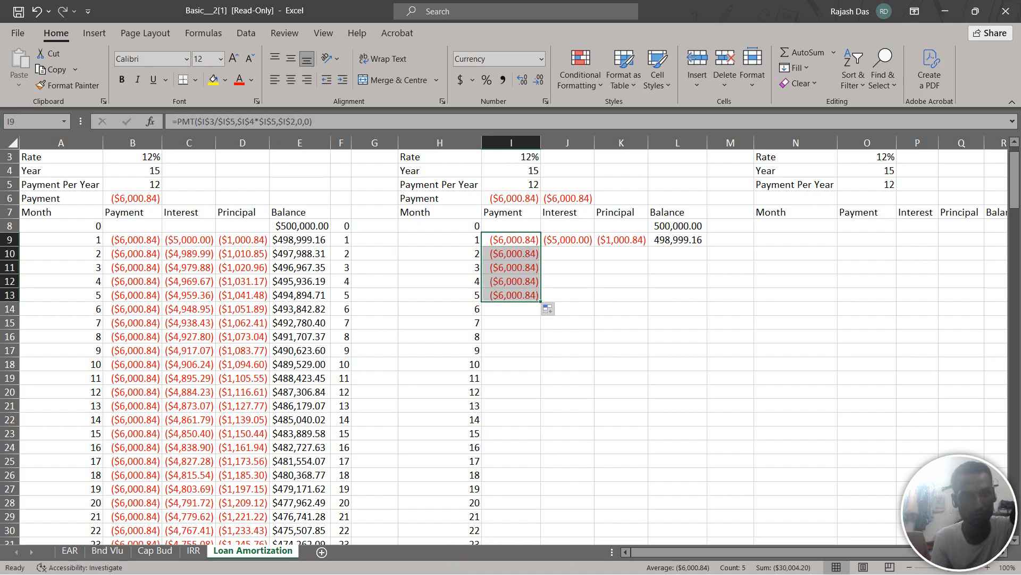
drag(541, 301, 538, 521)
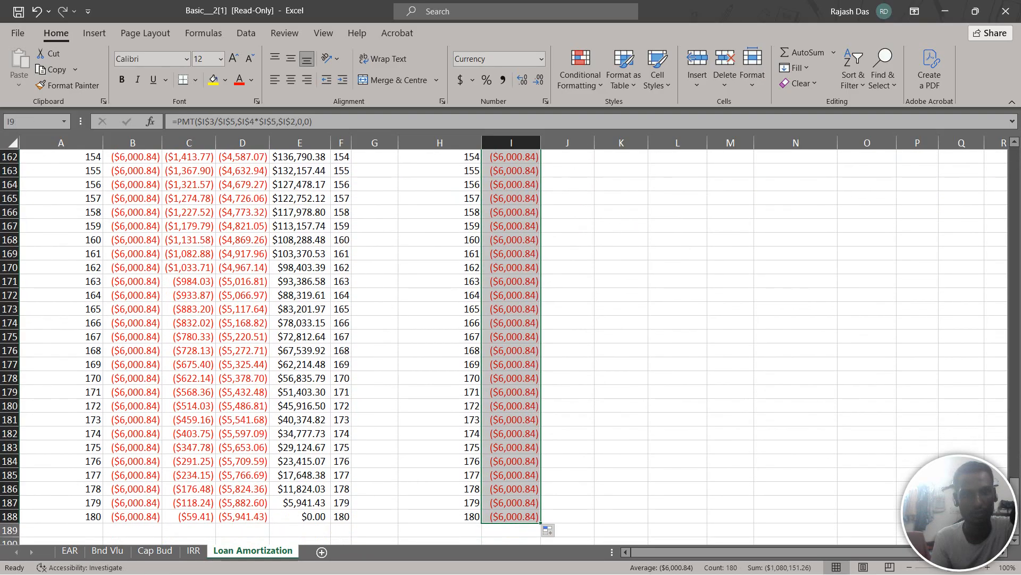
Make the rate references in J9's interest formula absolute as $I$3/$I$5, following the locked formula in C9
scroll(266, 346, up, 15)
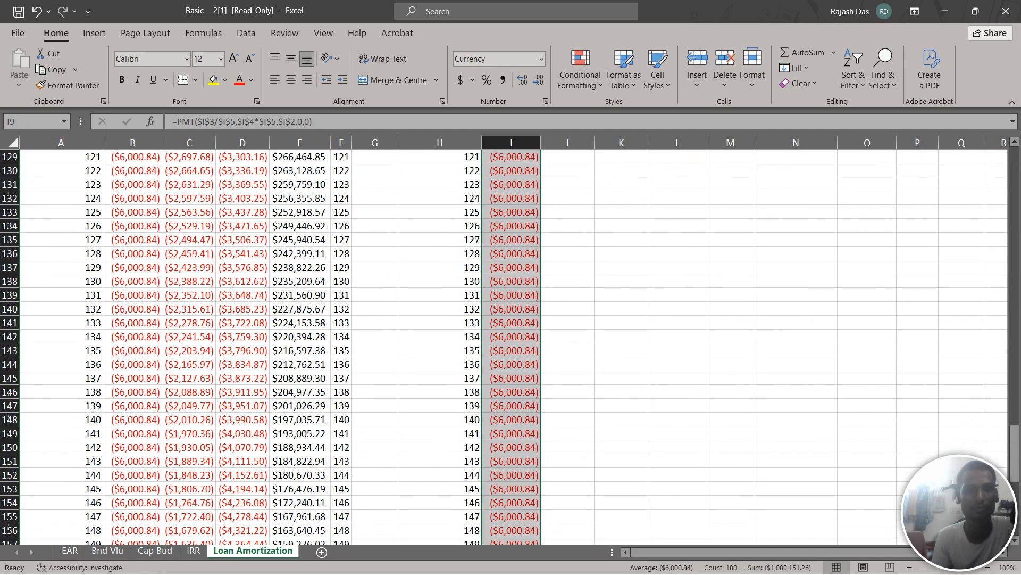
scroll(511, 346, up, 18)
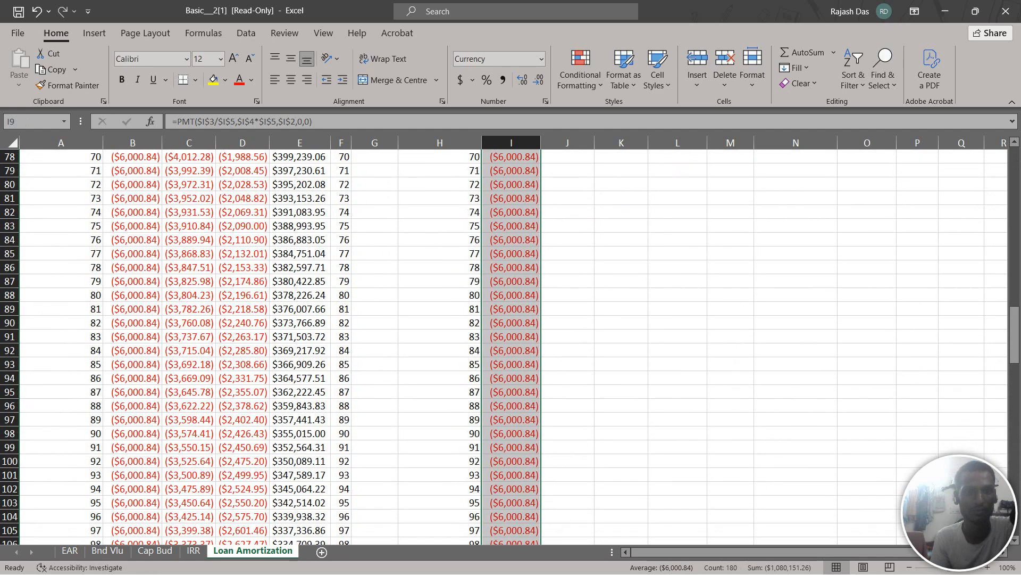
scroll(511, 346, up, 17)
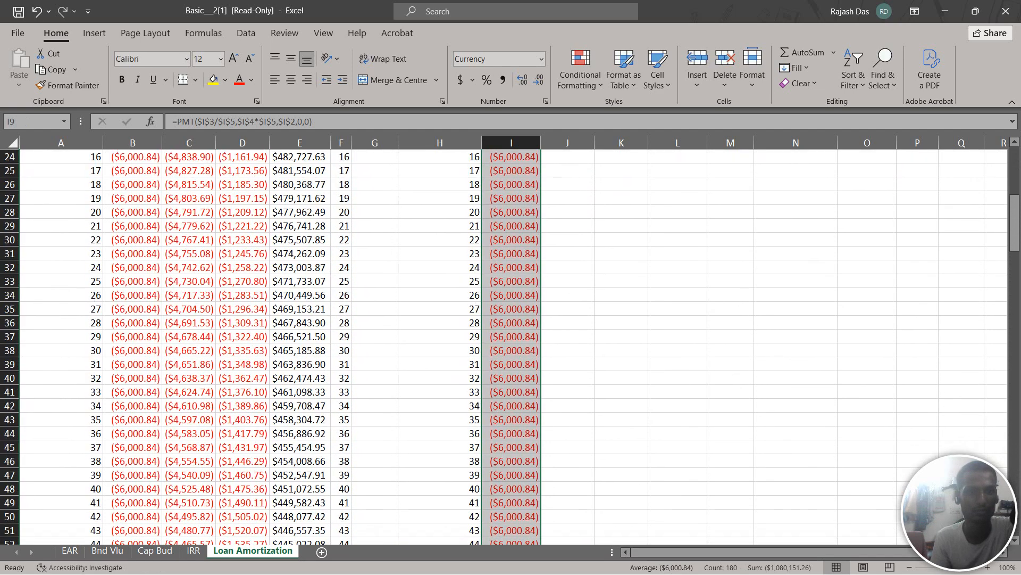
scroll(510, 345, up, 4)
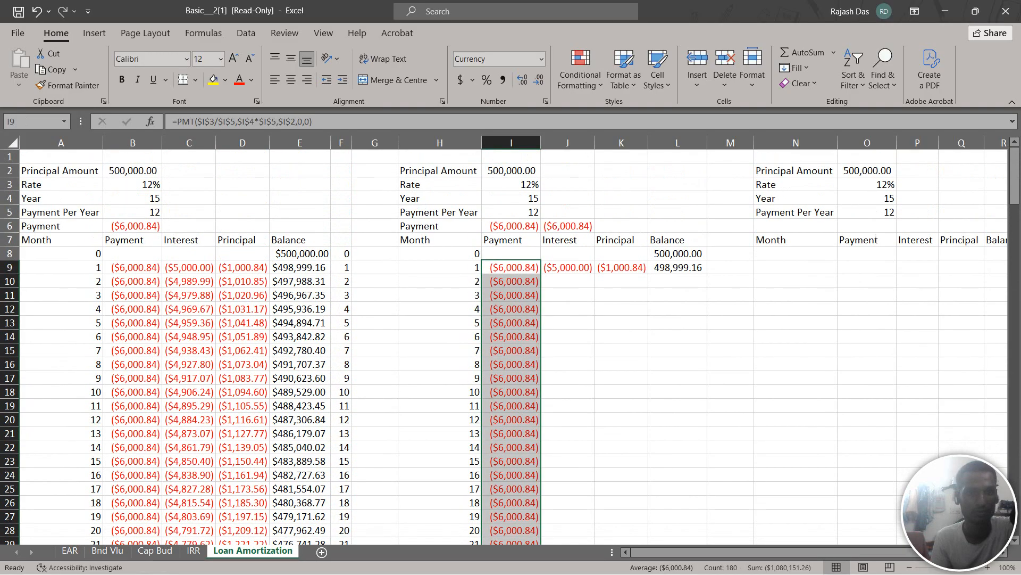
click(568, 268)
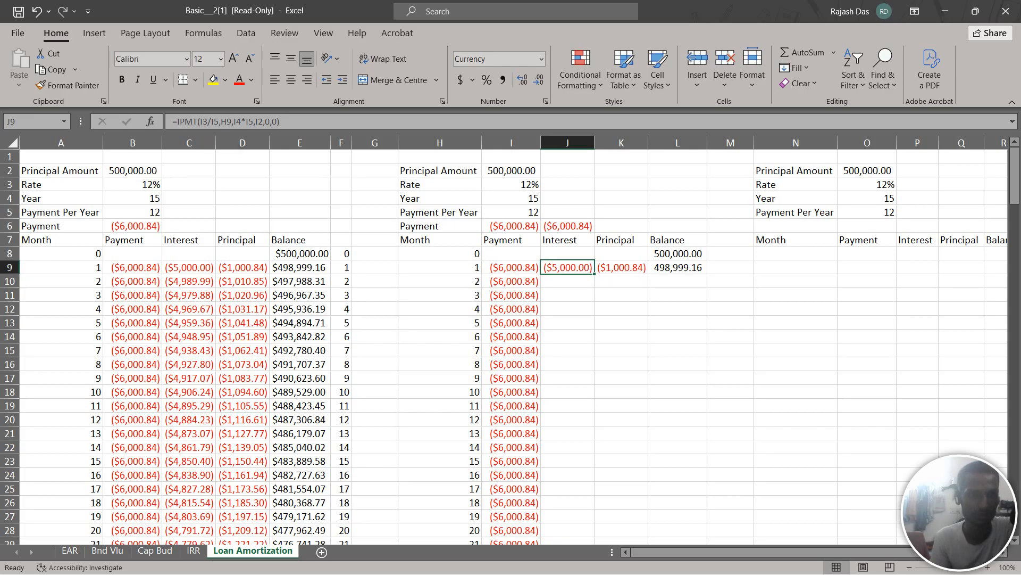
click(189, 268)
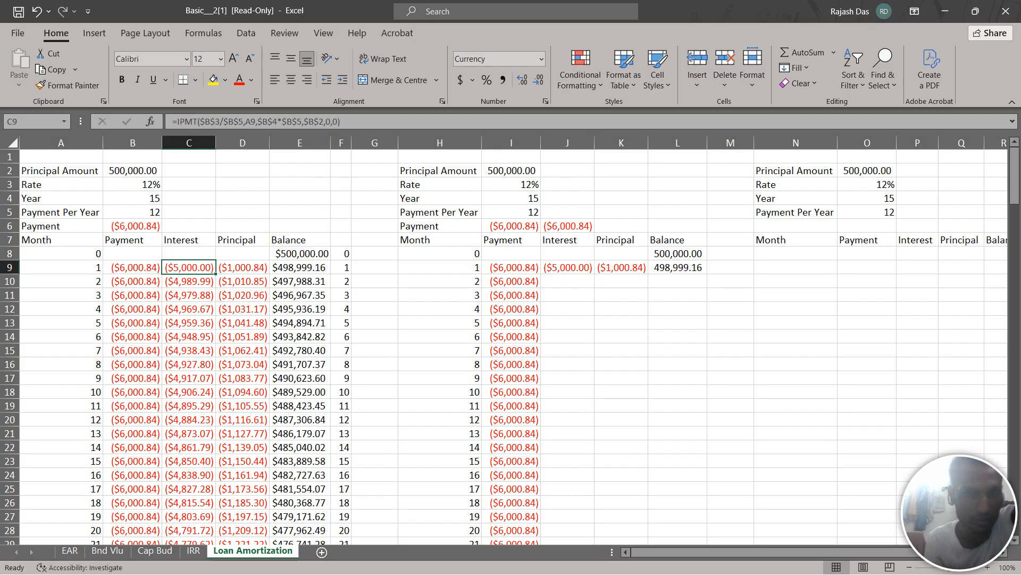
click(567, 268)
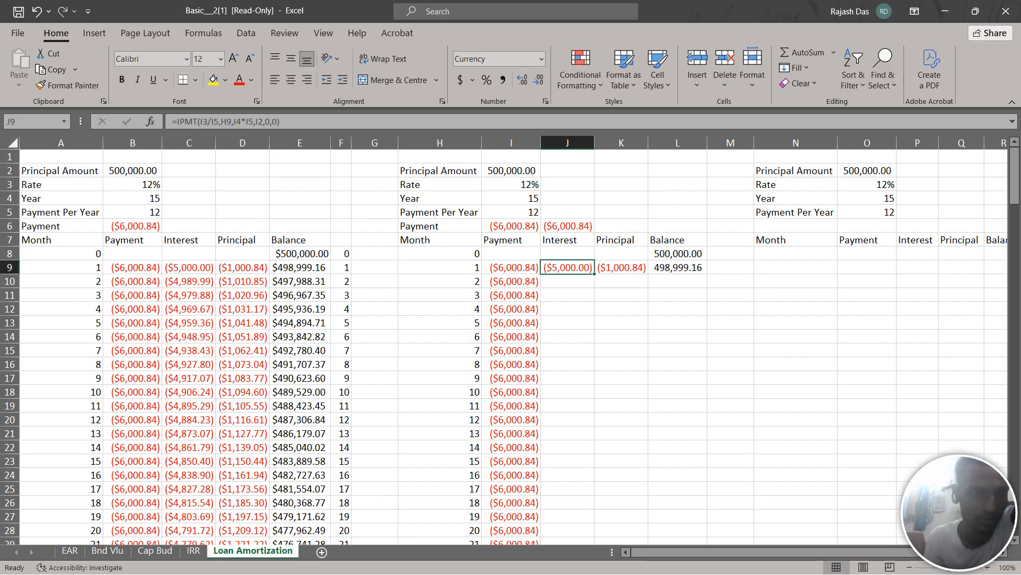
click(203, 121)
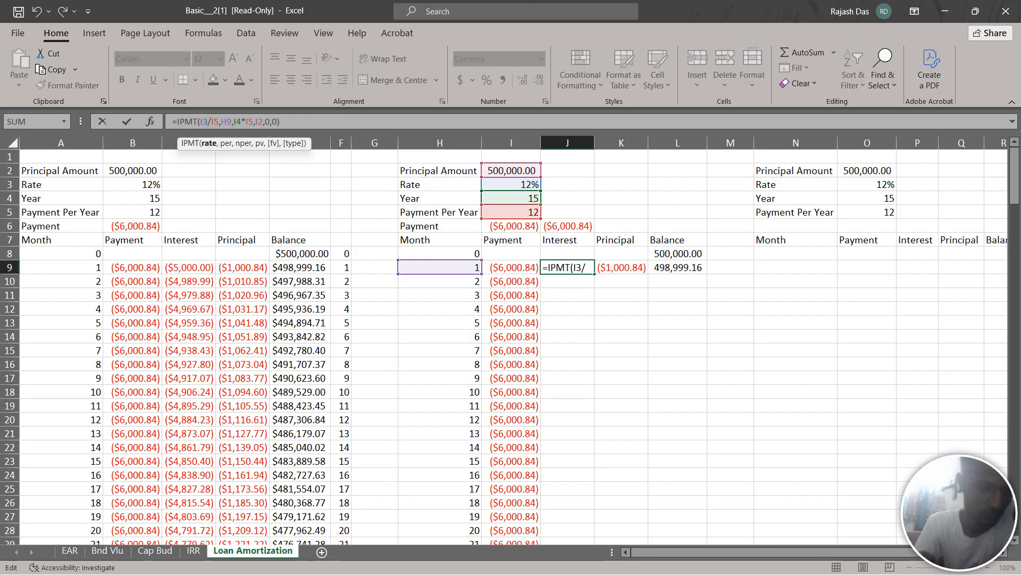
key(F4)
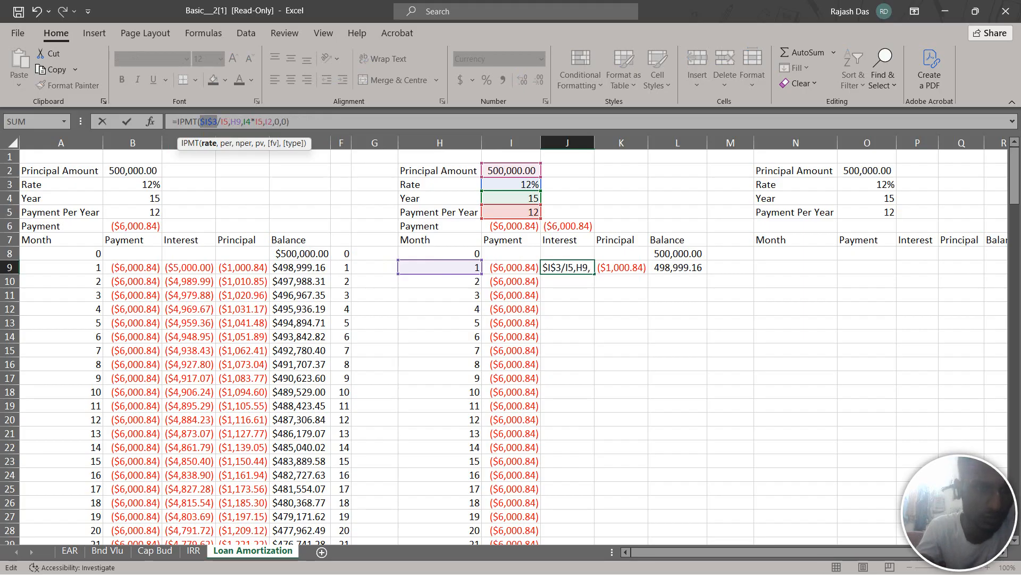
click(221, 121)
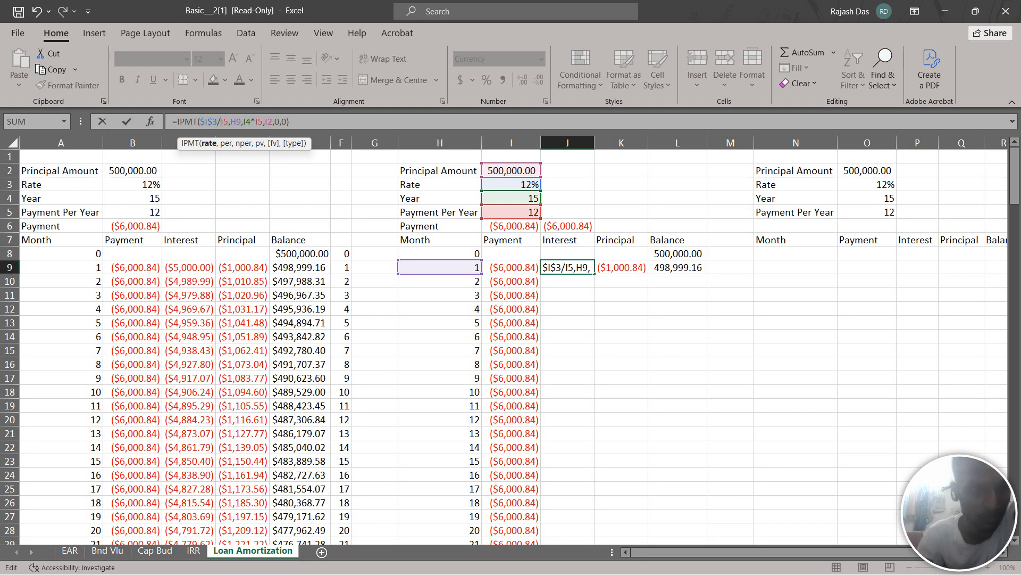
key(F4)
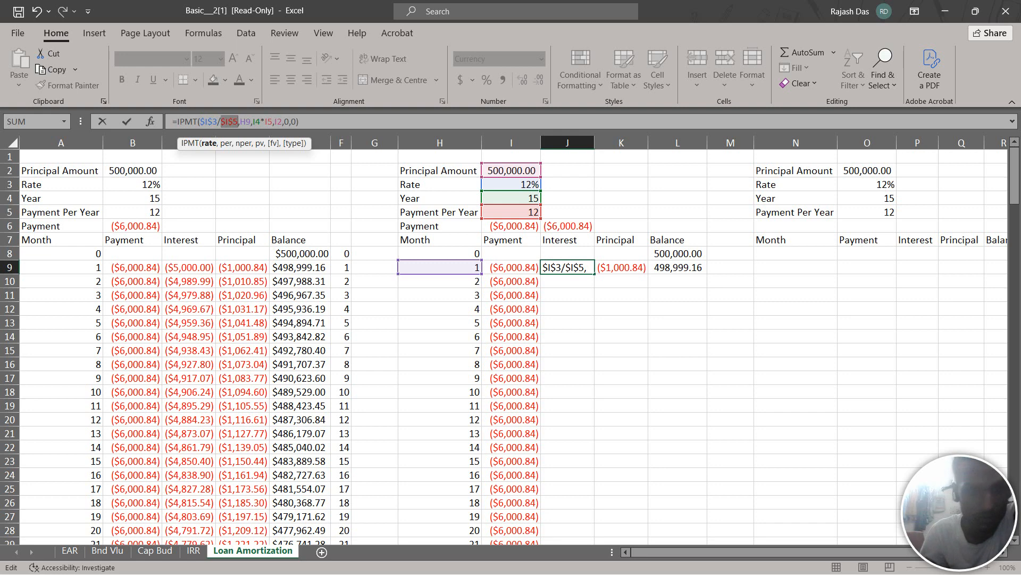
Lock J9's number-of-periods and principal amount references so the formula reads =IPMT($I$3/$I$5,H9,$I$4*$I$5,$I$2,0,0)
key(Right)
key(Right)
key(Right)
key(Right)
key(Right)
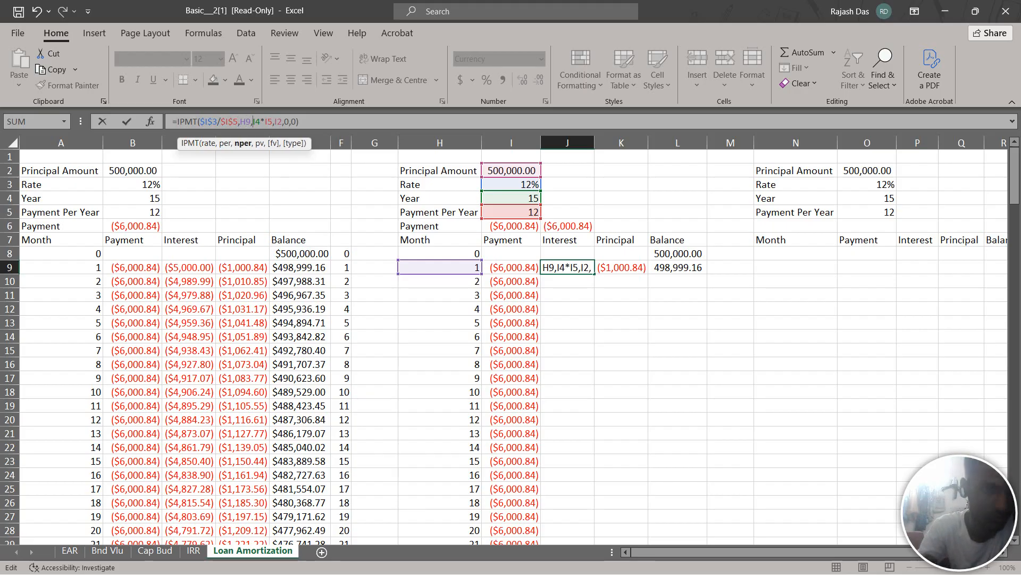
key(F4)
key(Right)
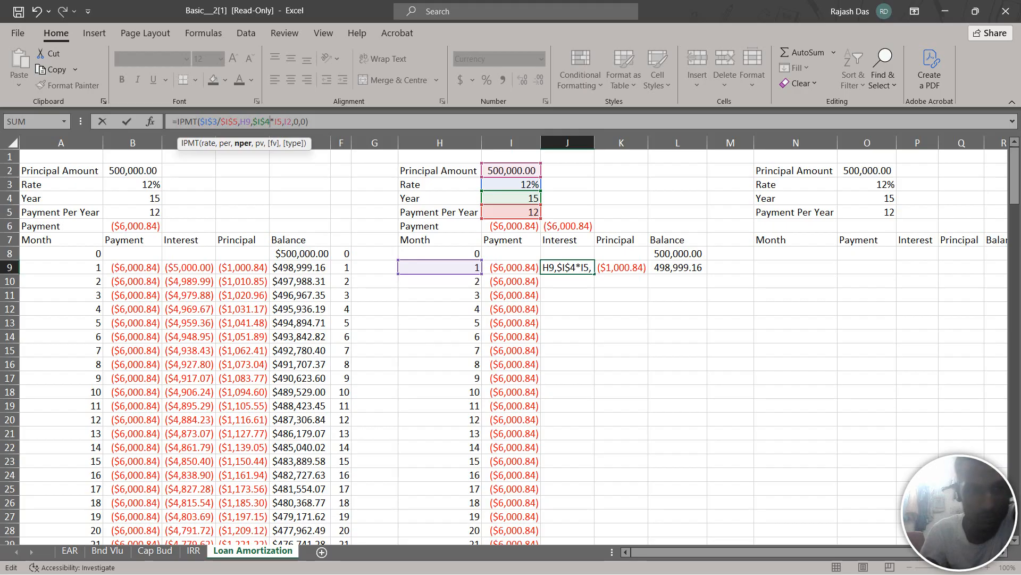
key(Right)
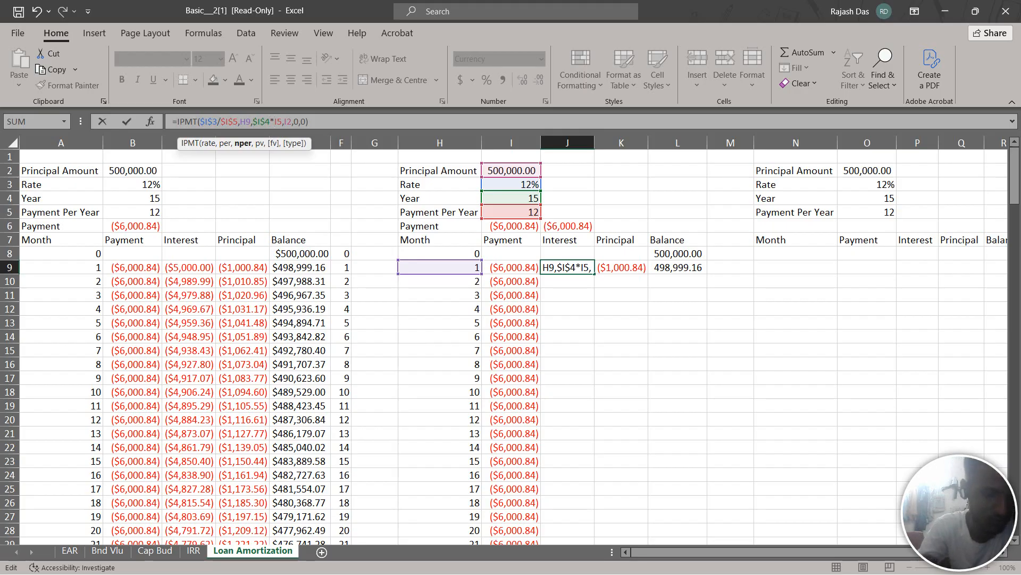
key(F4)
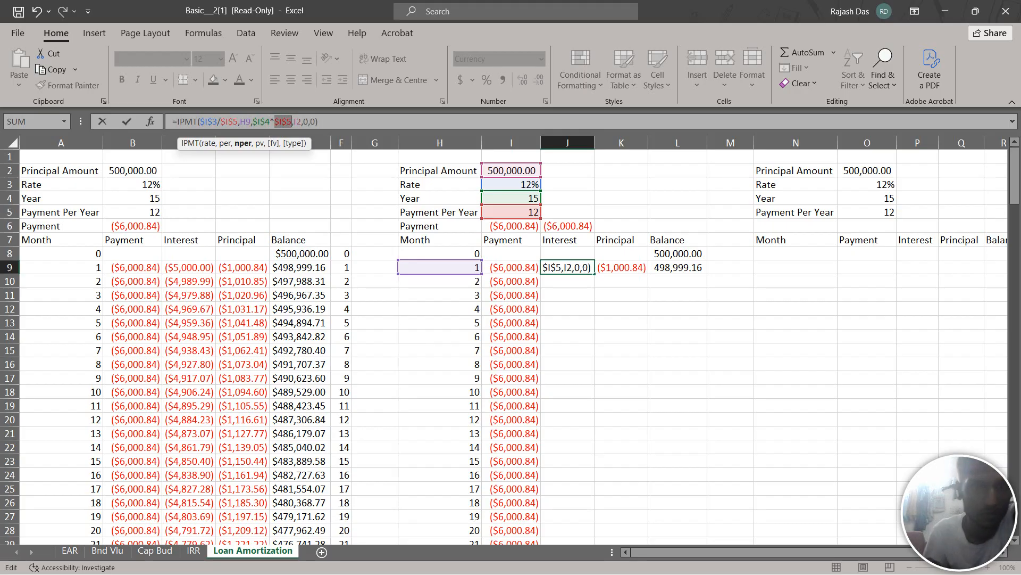
key(Right)
key(Right)
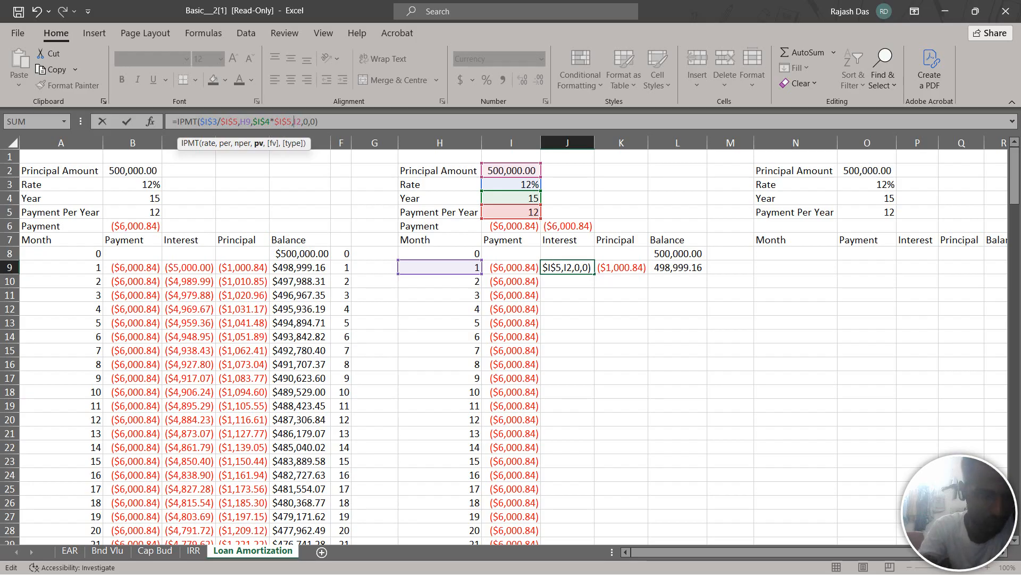
key(F4)
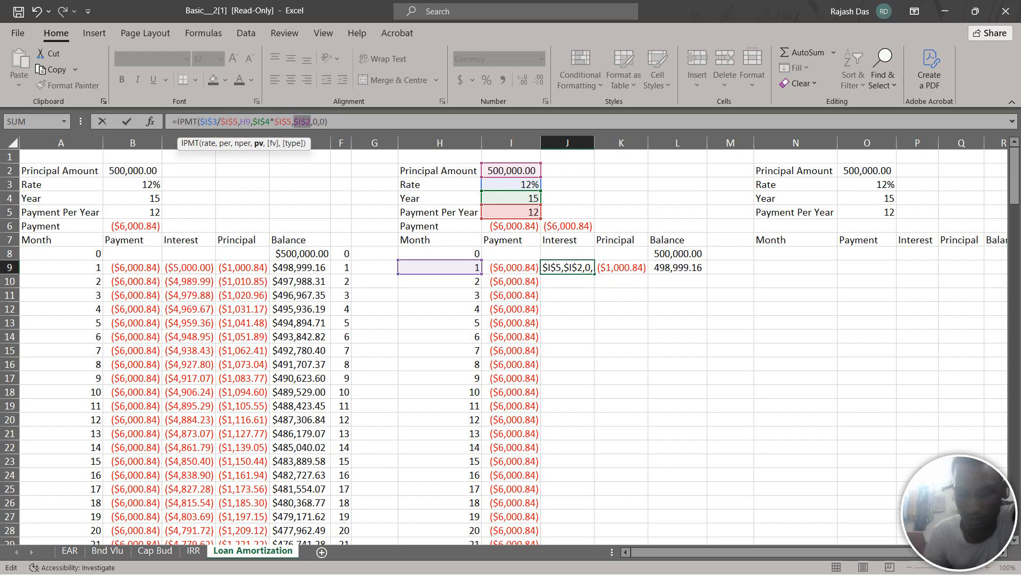
key(Return)
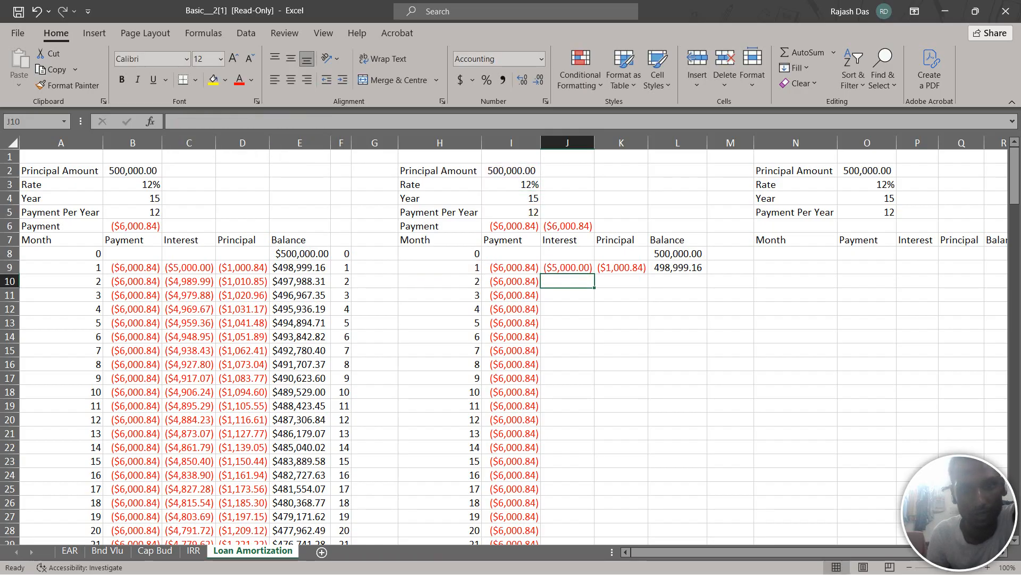
Fill the interest formula from J9 down to J188, level with month 180
click(568, 267)
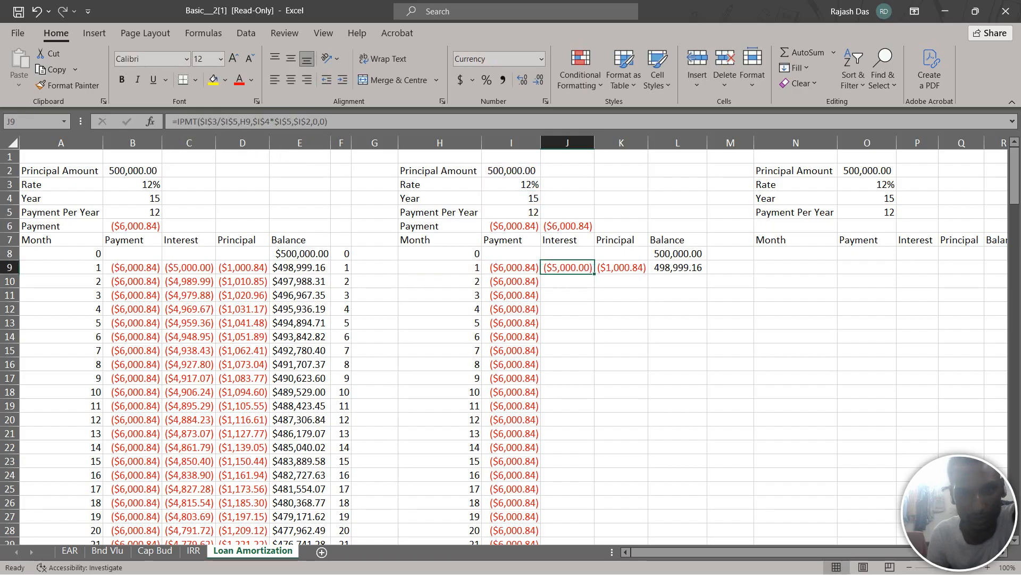
drag(594, 274, 592, 452)
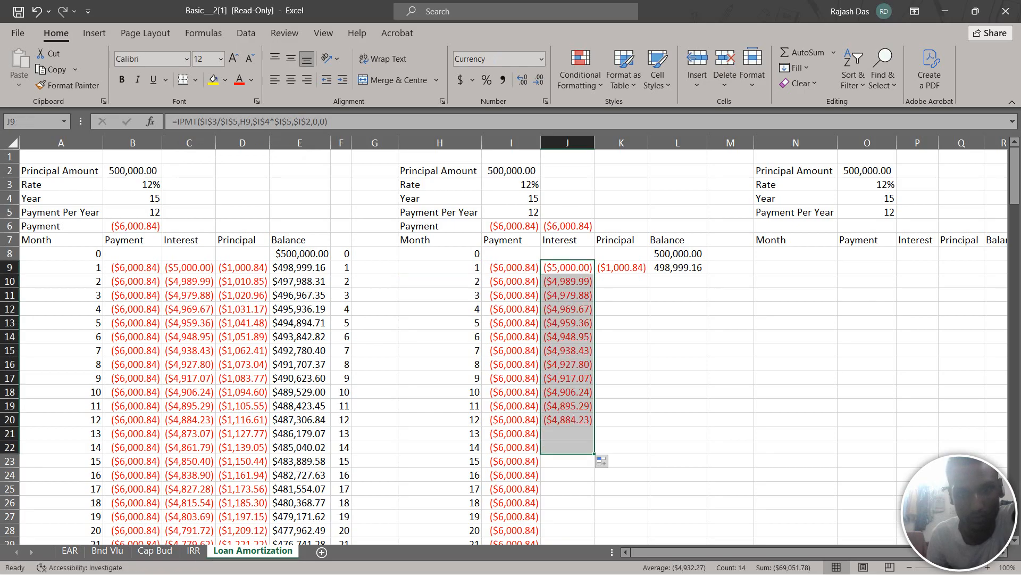
scroll(592, 452, down, 2)
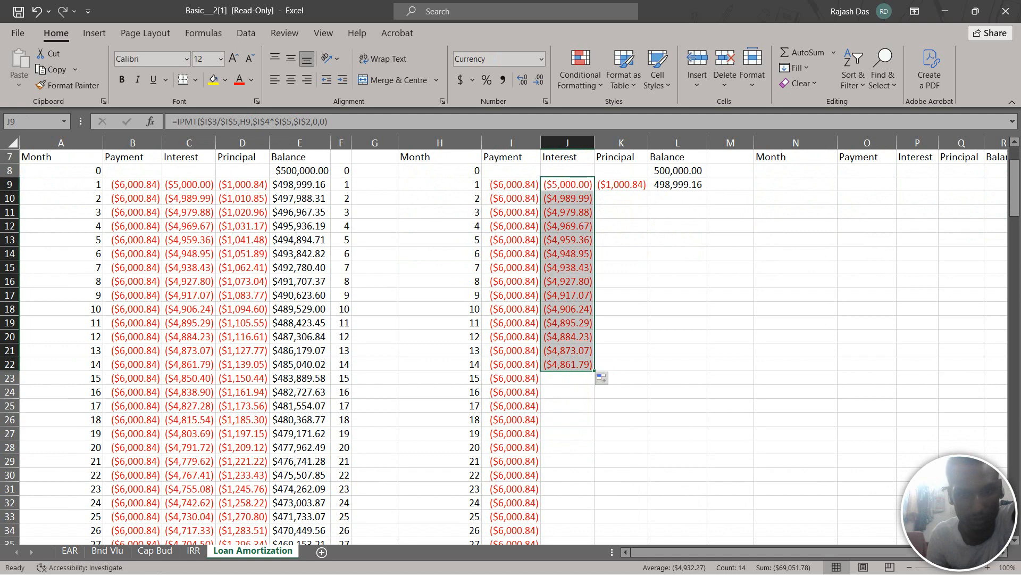
drag(595, 370, 594, 523)
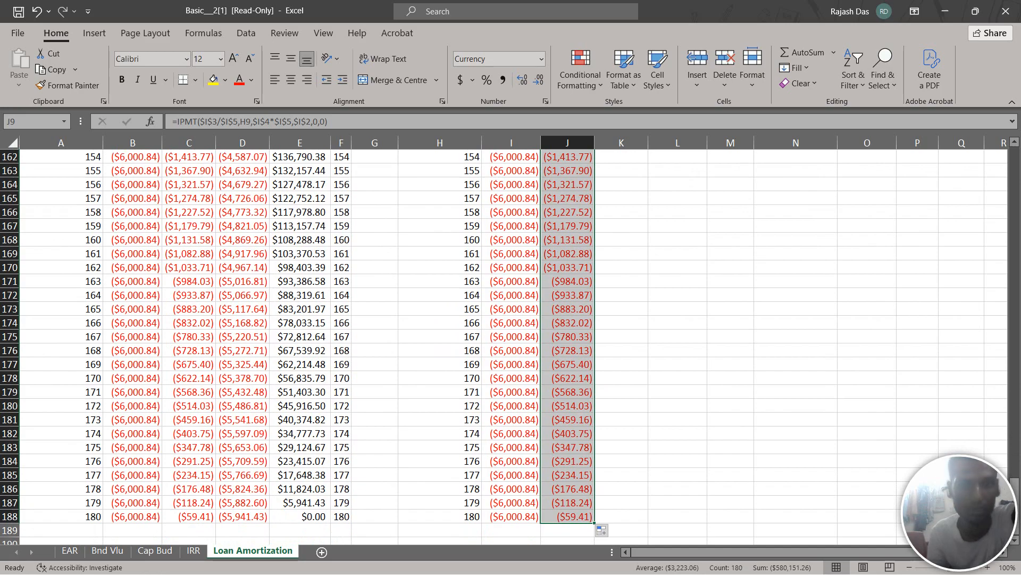
Make the rate references in K9's PPMT principal formula absolute as $I$3/$I$5
scroll(511, 346, up, 5)
scroll(511, 345, up, 20)
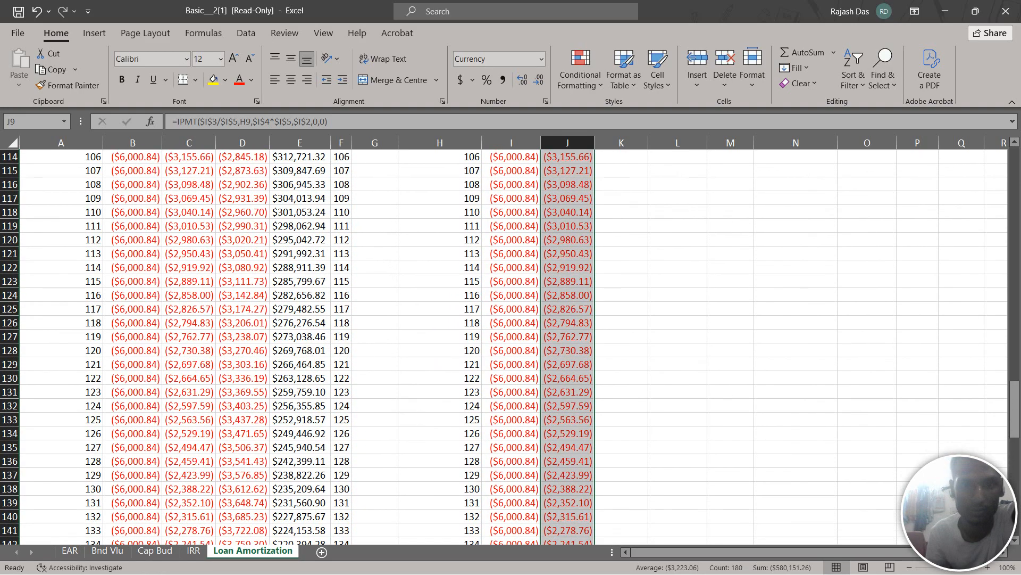
scroll(511, 346, up, 19)
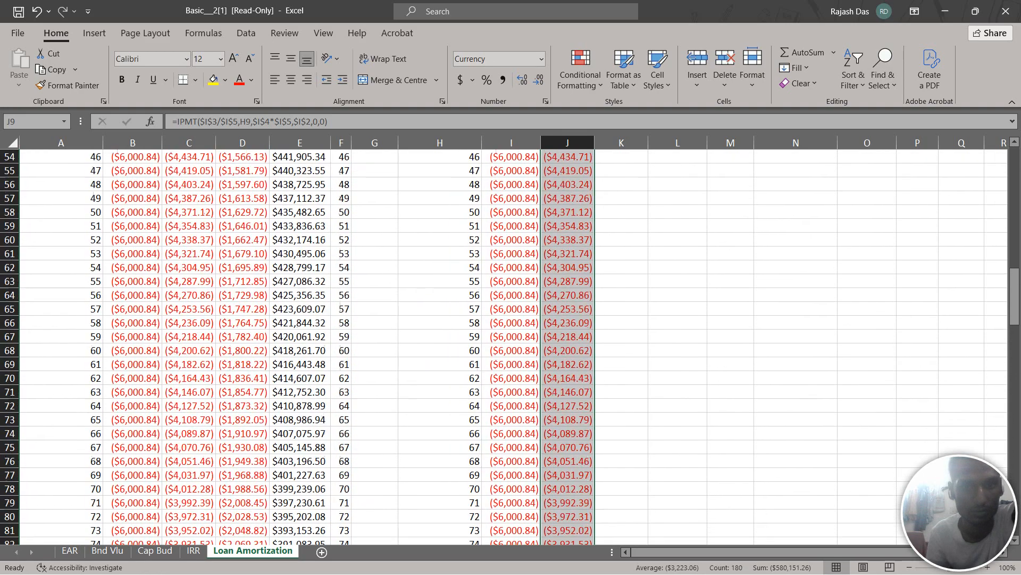
scroll(511, 346, up, 10)
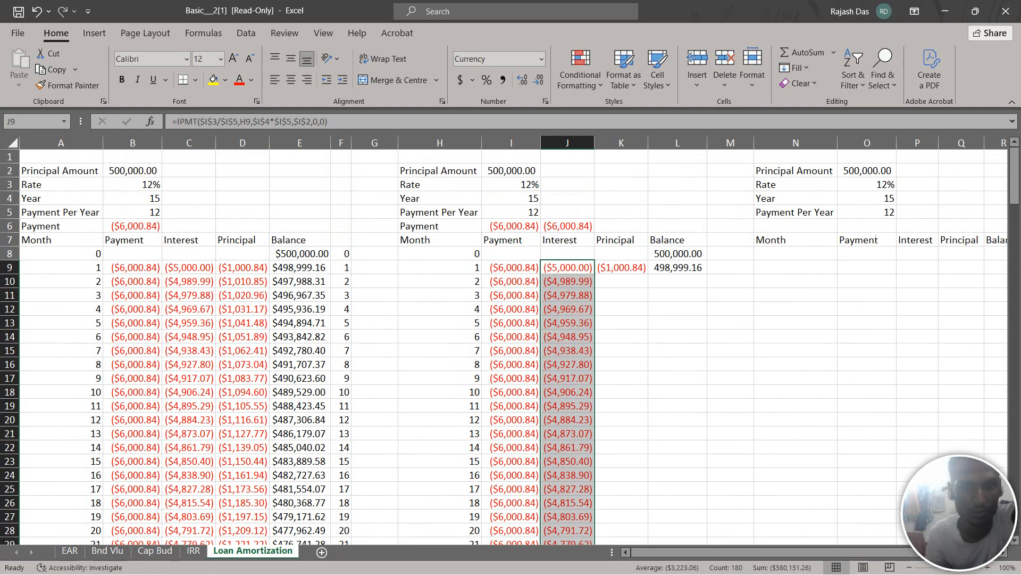
key(Right)
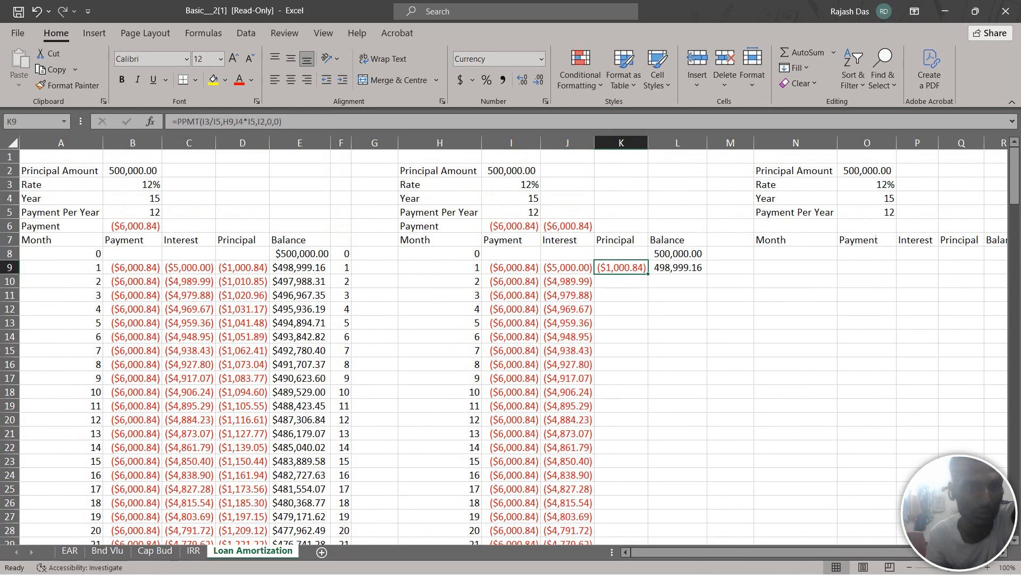
click(205, 122)
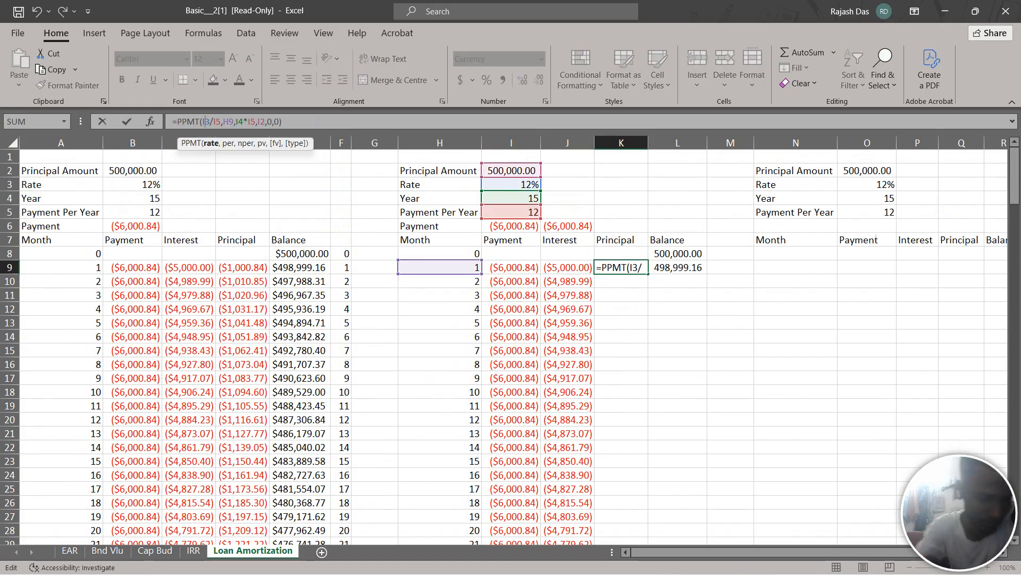
key(F4)
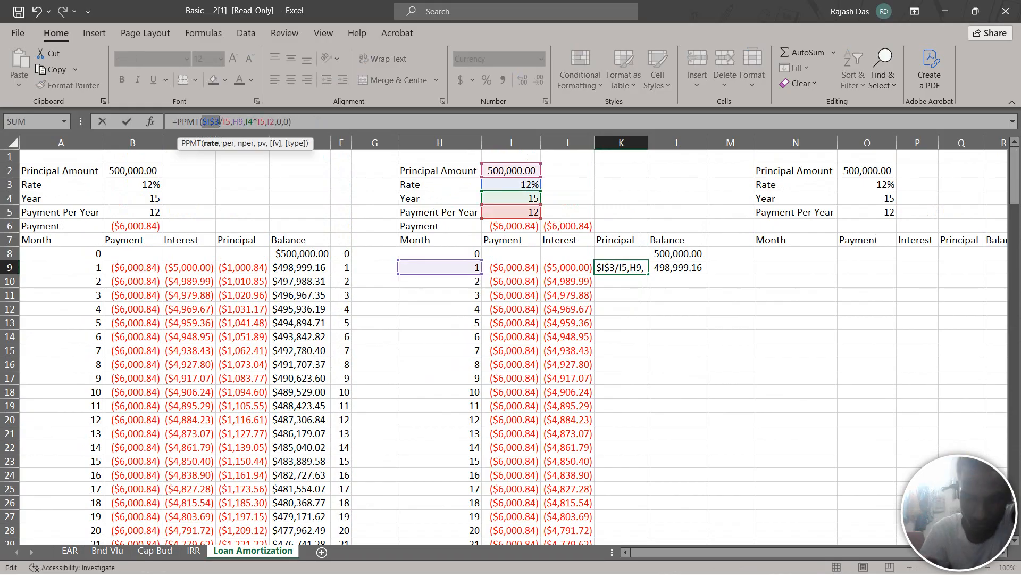
click(226, 122)
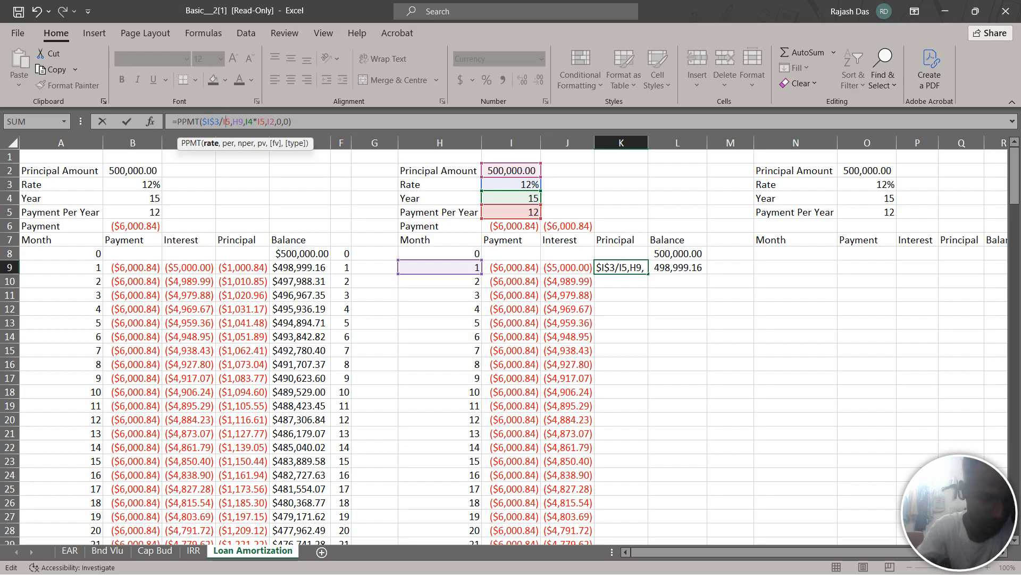
key(F4)
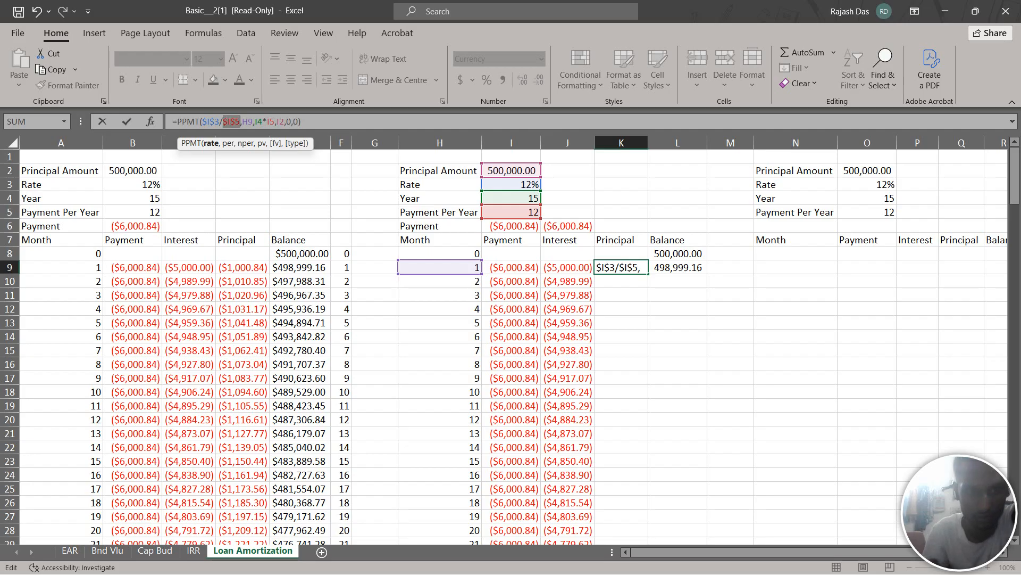
Lock K9's number-of-periods and principal amount references so the formula reads =PPMT($I$3/$I$5,H9,$I$4*$I$5,$I$2,0,0)
key(Right)
key(Right)
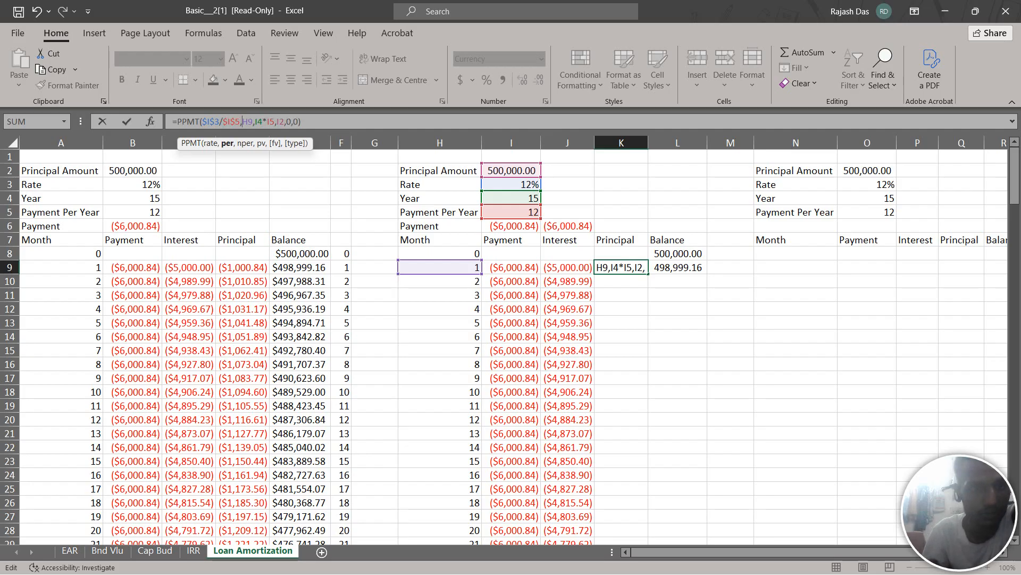
key(Right)
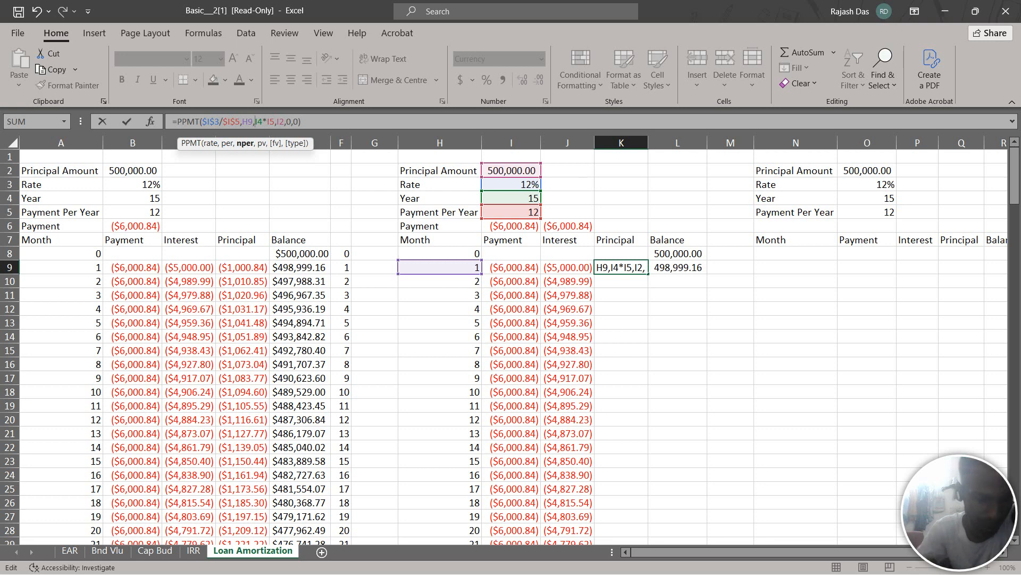
key(F4)
key(XF86AudioRaiseVolume)
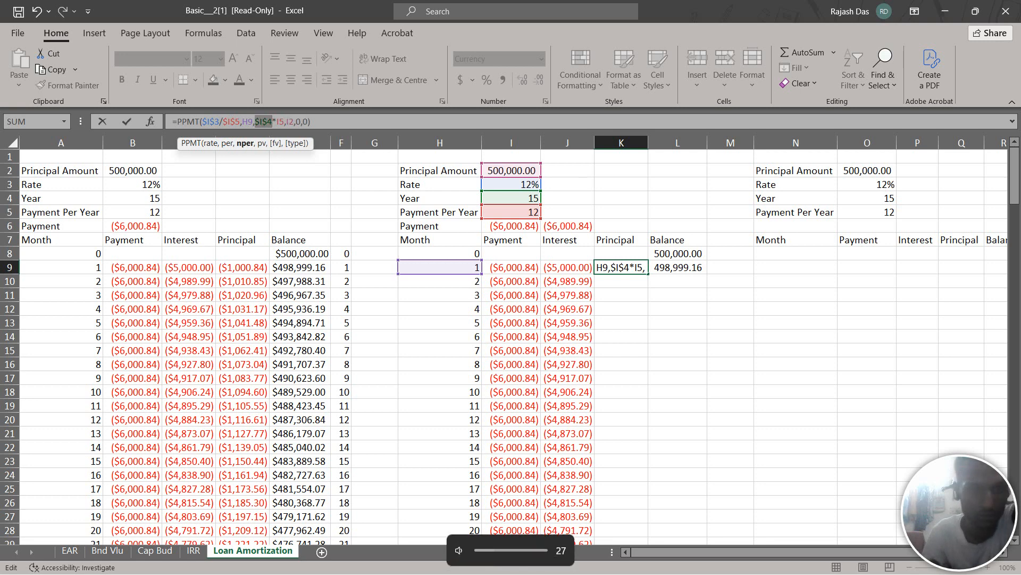
key(Right)
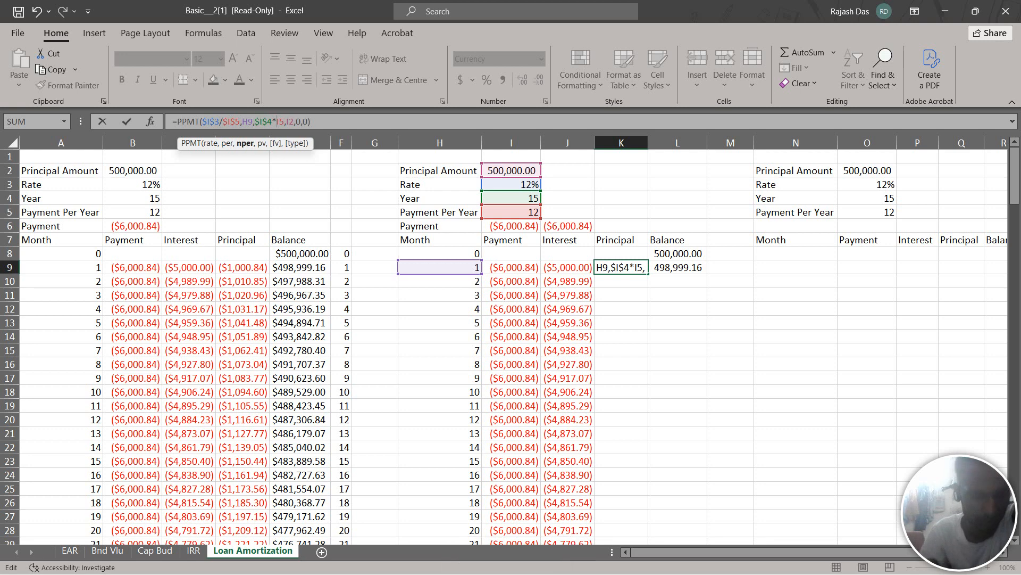
key(F4)
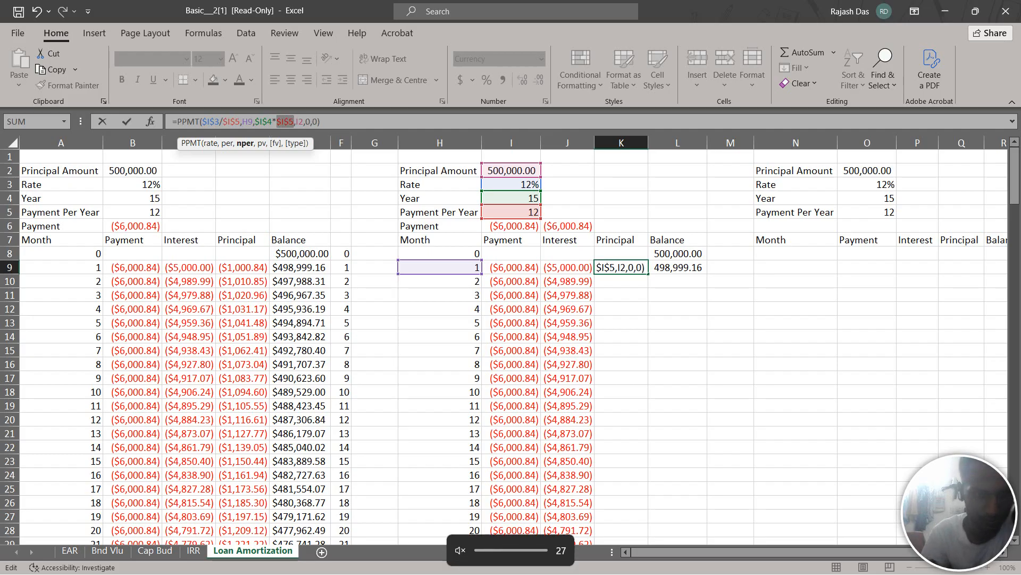
key(Right)
key(Right)
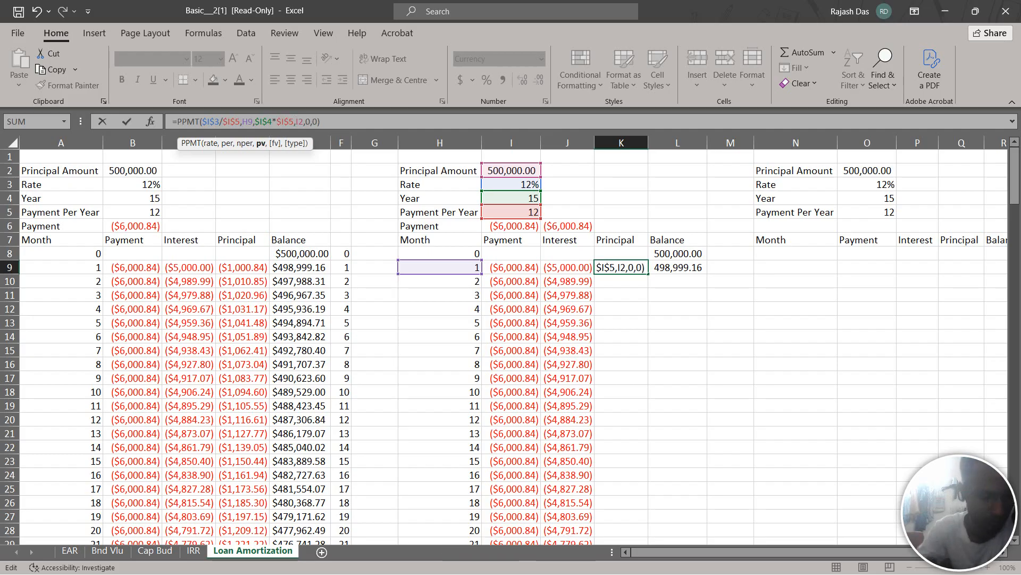
key(F4)
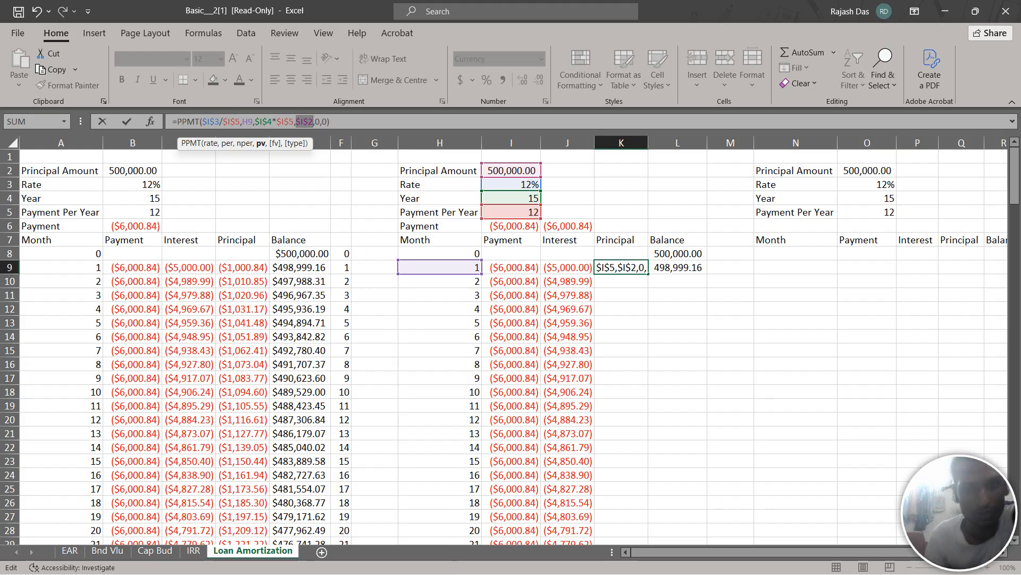
key(Return)
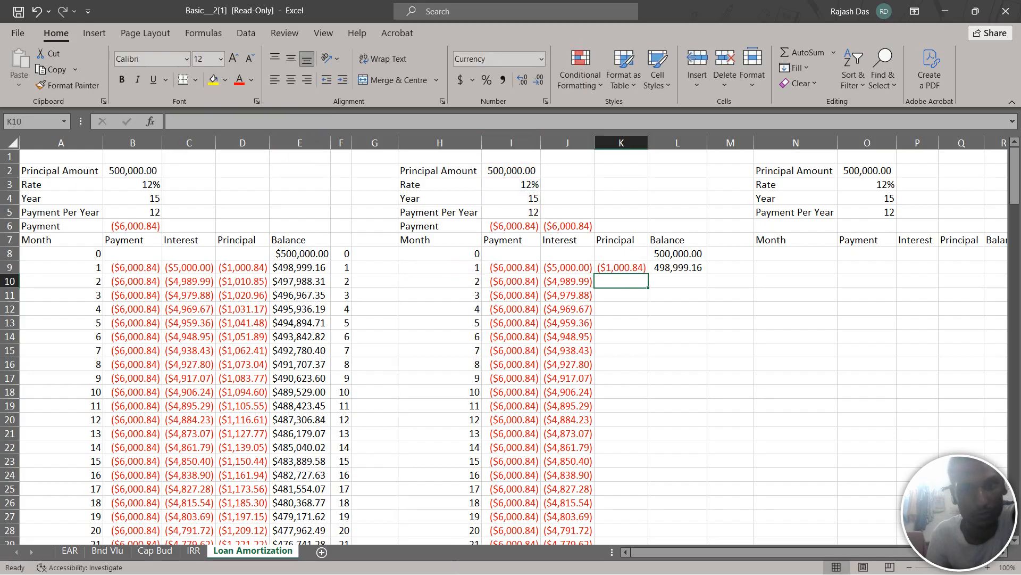
Fill the principal formula from K9 down to K188, level with month 180
click(620, 268)
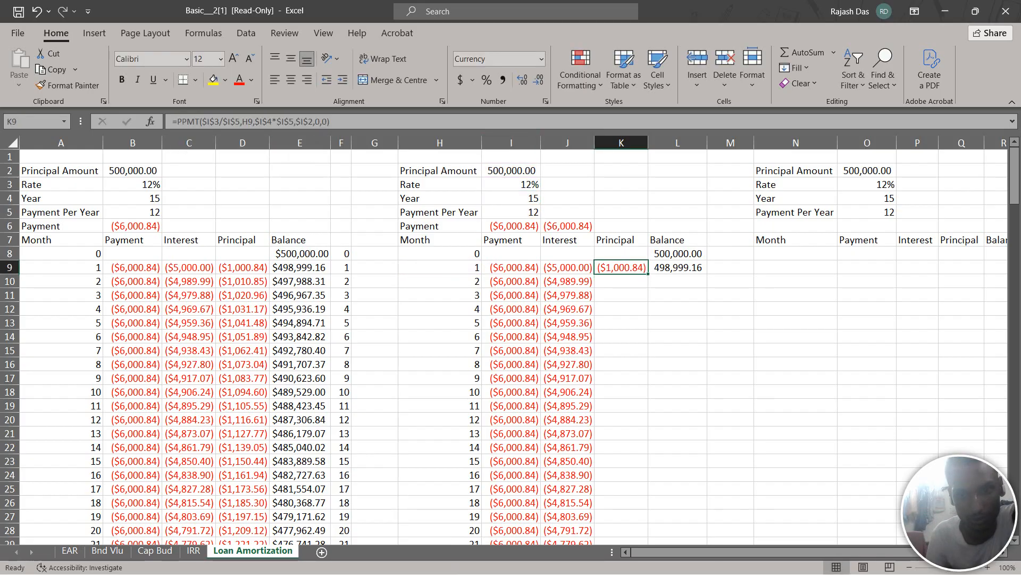
drag(649, 274, 623, 505)
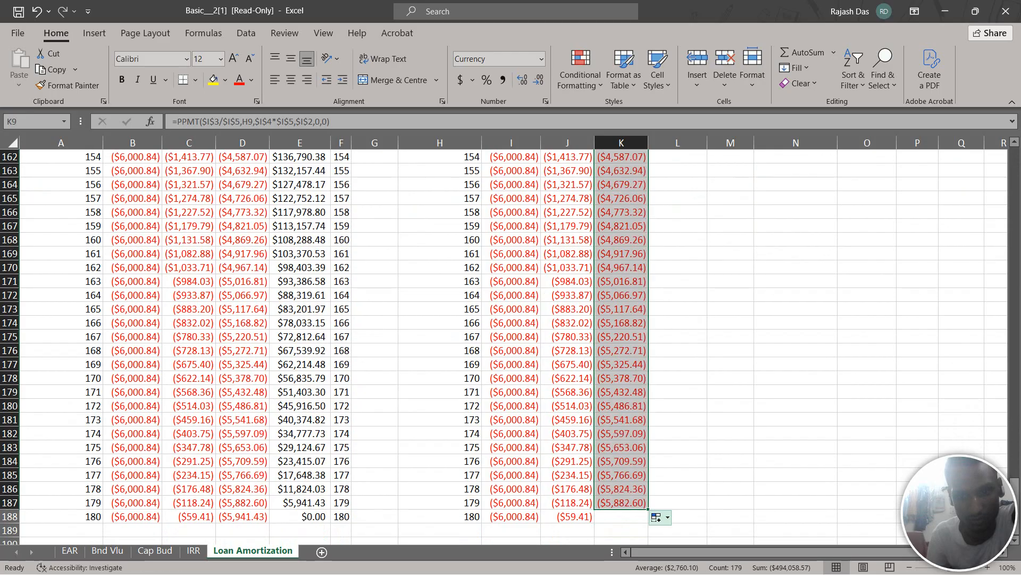
drag(648, 509, 627, 519)
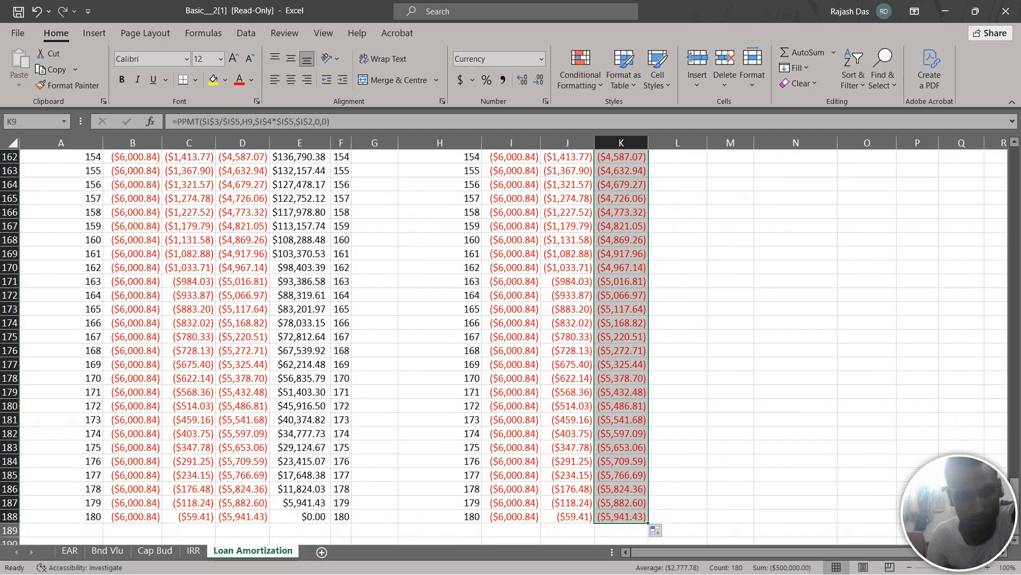
Compare L9's balance formula with E9's, and fill it from L9 down to L188, level with month 180
scroll(505, 346, up, 11)
scroll(511, 348, up, 20)
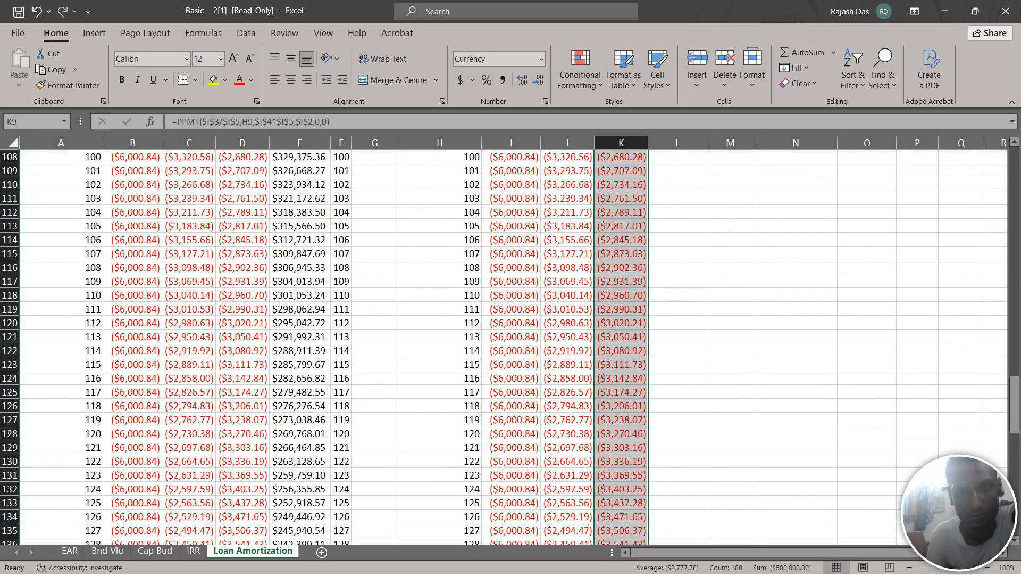
scroll(511, 348, up, 20)
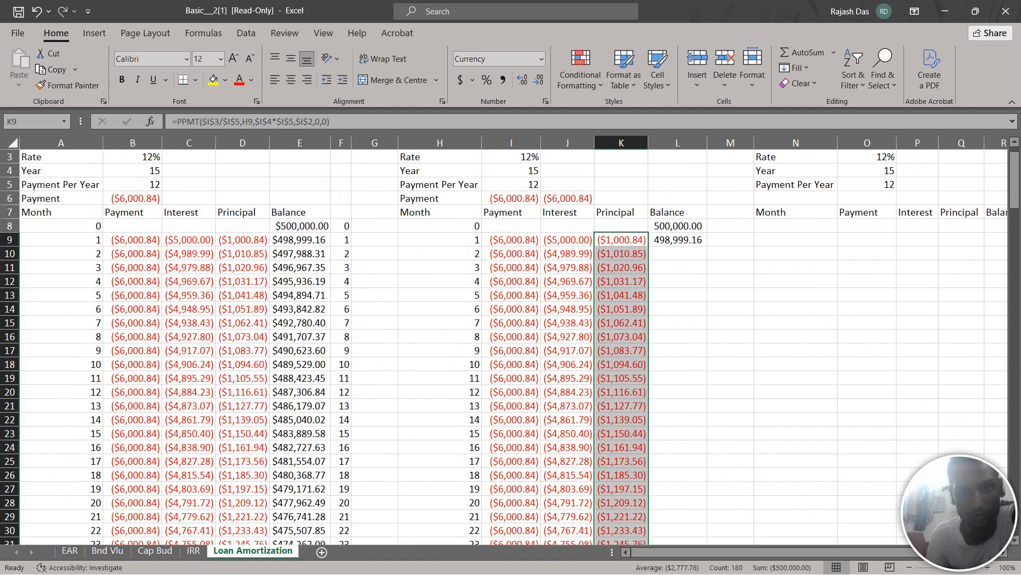
click(677, 240)
click(299, 240)
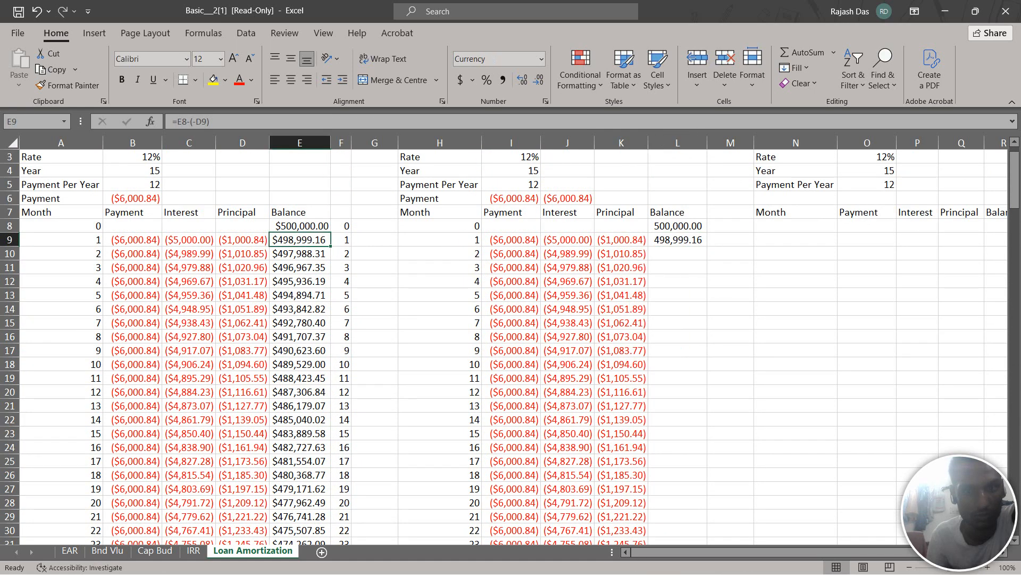
click(677, 239)
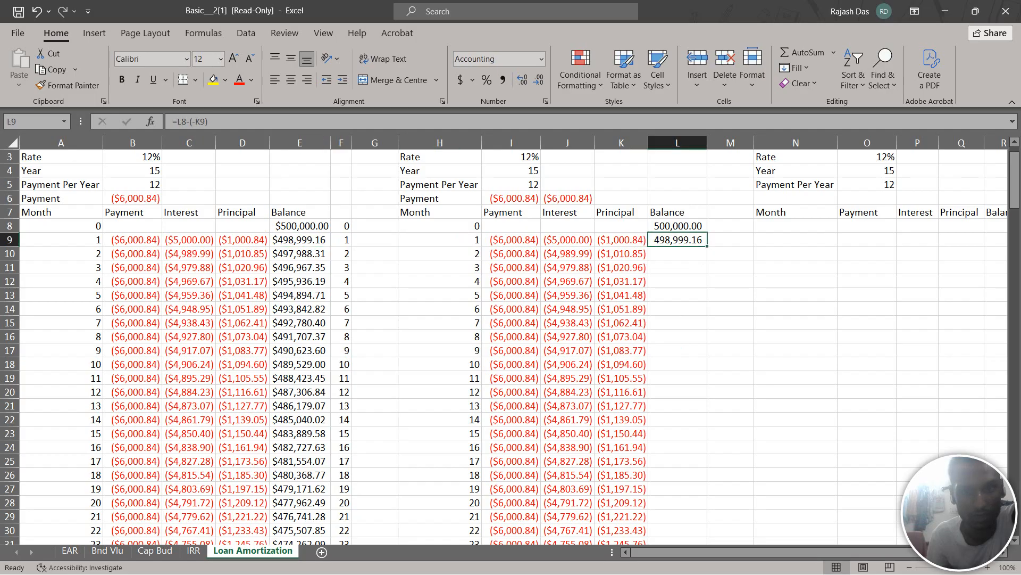
double_click(707, 246)
drag(707, 246, 691, 254)
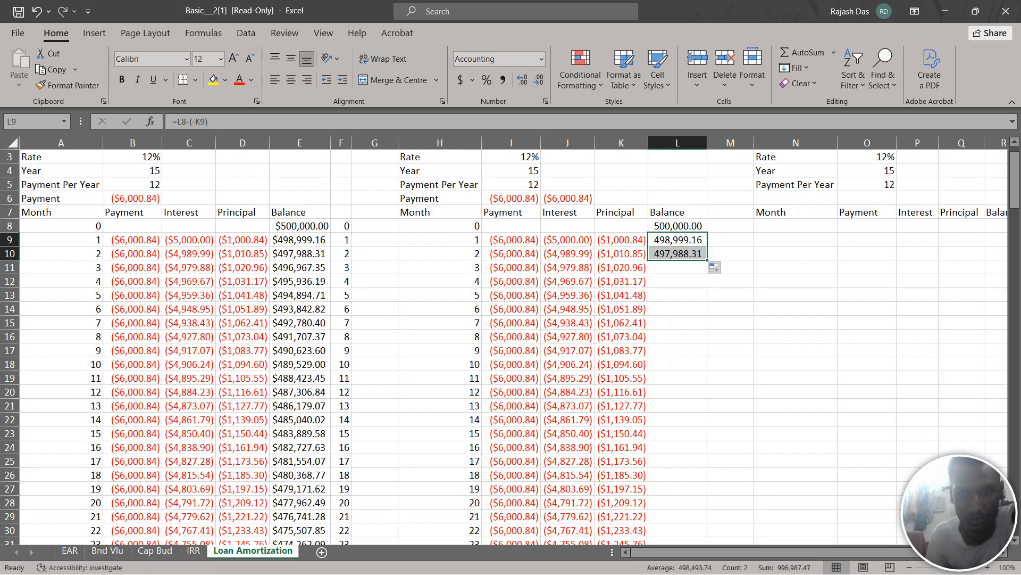
drag(708, 260, 692, 479)
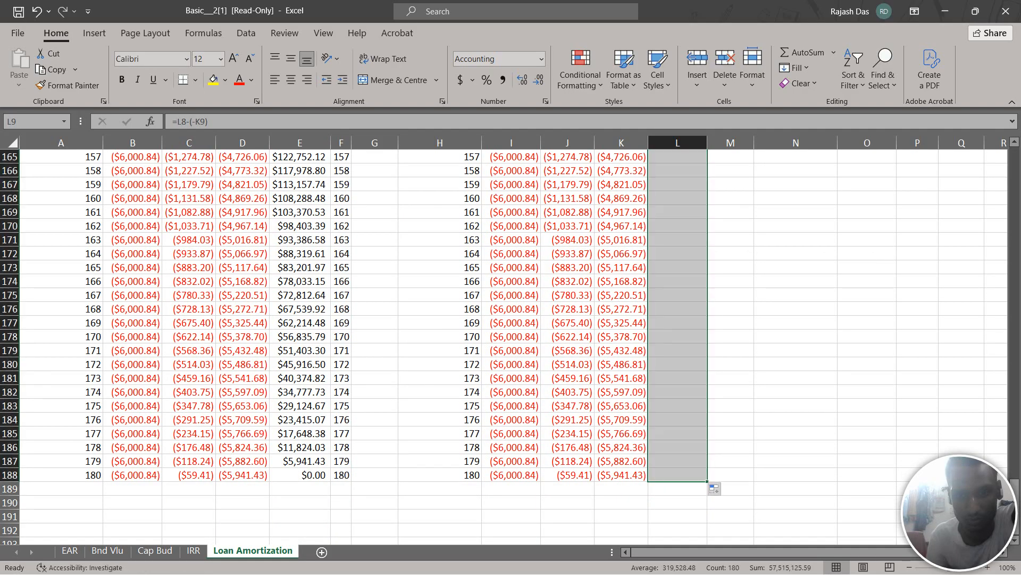